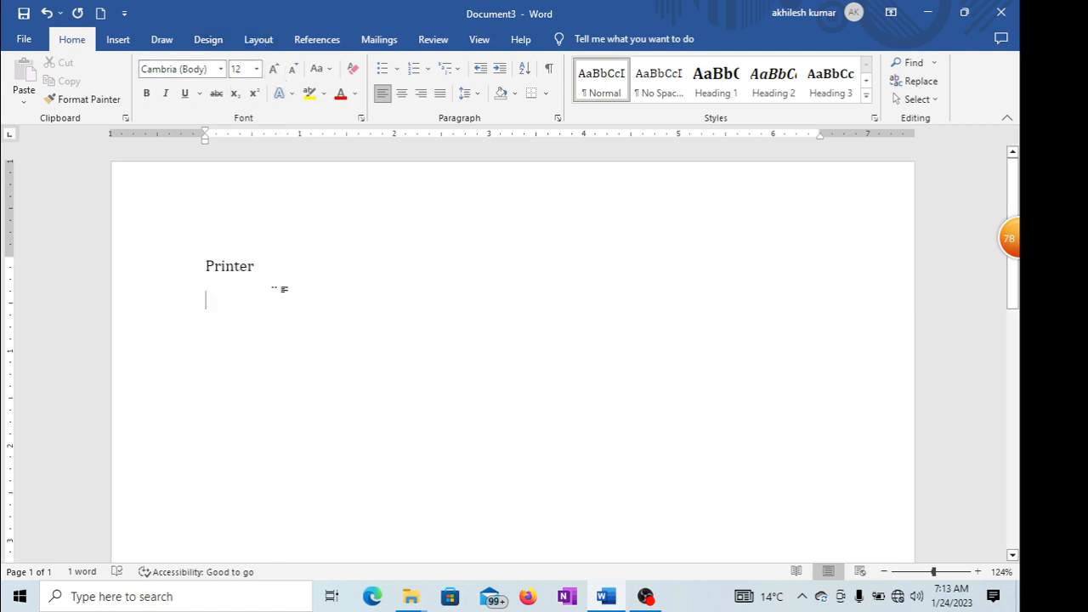
{"action": "left_click", "coordinate": [317, 40]}
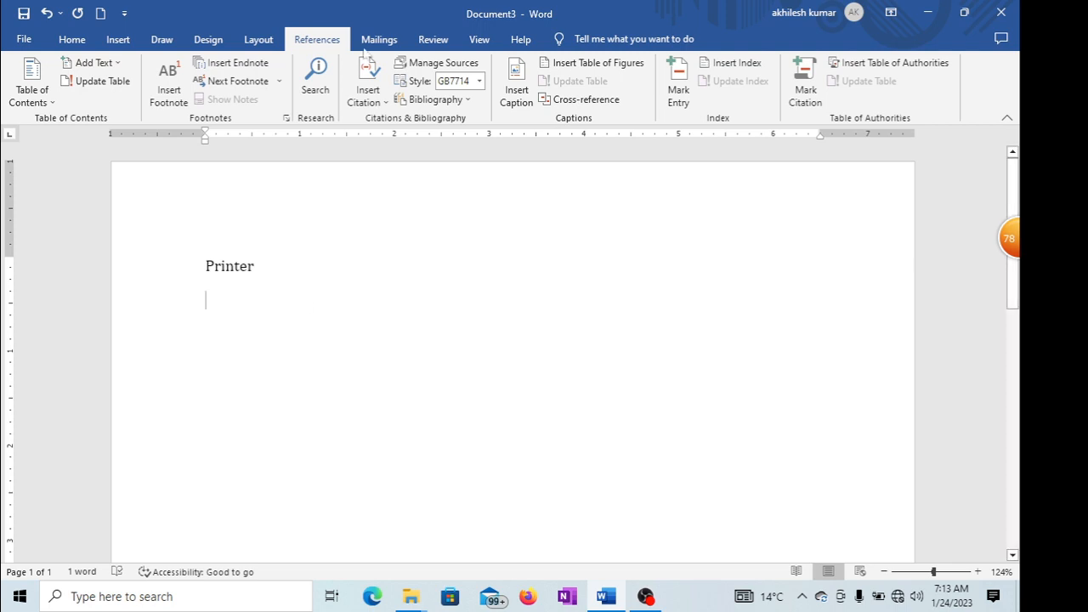
{"action": "left_click", "coordinate": [273, 40]}
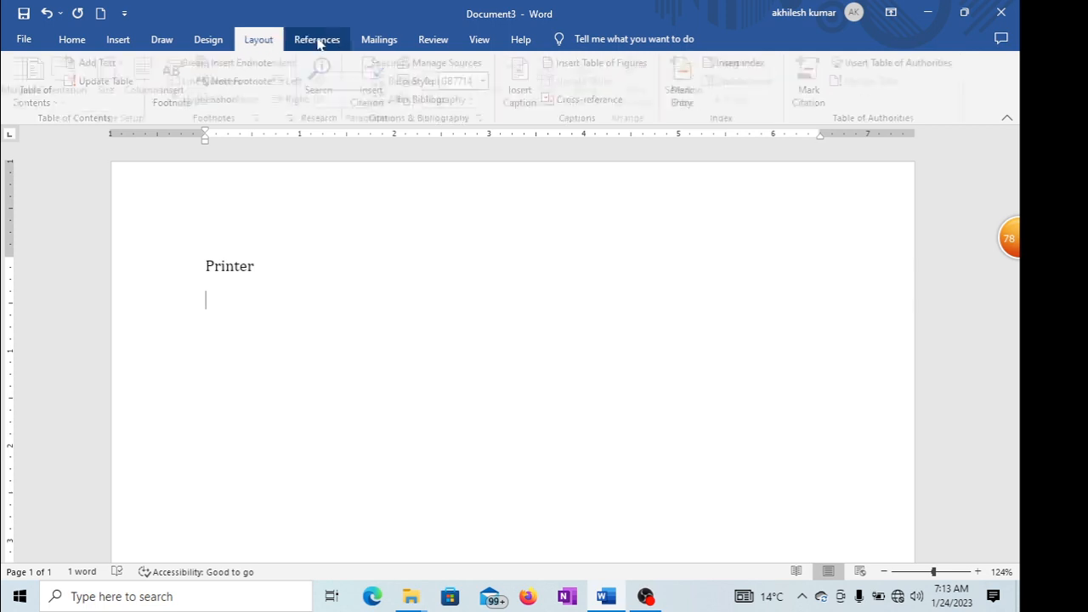
{"action": "left_click", "coordinate": [318, 40]}
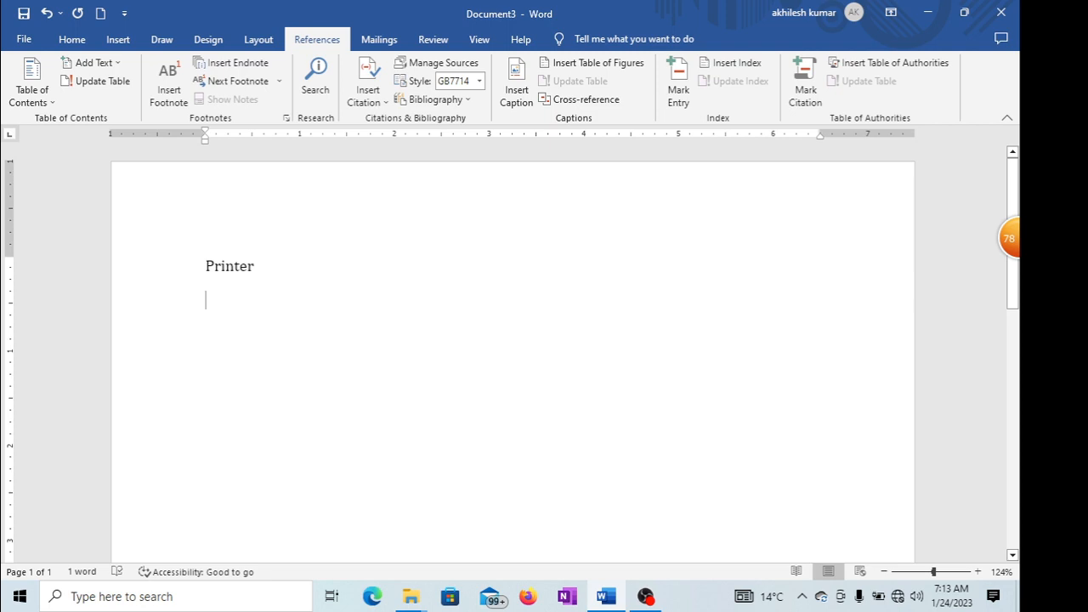
- Write the line "Printer is output devi e" under the Printer title and start a new paragraph
{"action": "type", "text": "P"}
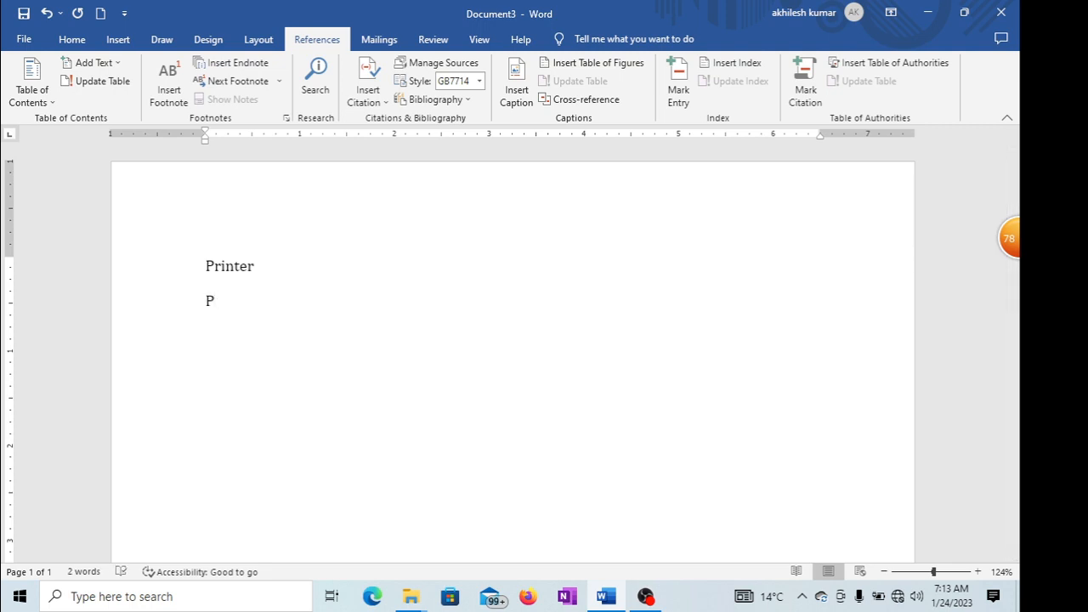
{"action": "type", "text": "rinter is and"}
{"action": "key", "text": "BackSpace"}
{"action": "key", "text": "BackSpace"}
{"action": "key", "text": "BackSpace"}
{"action": "key", "text": "BackSpace"}
{"action": "type", "text": "a out"}
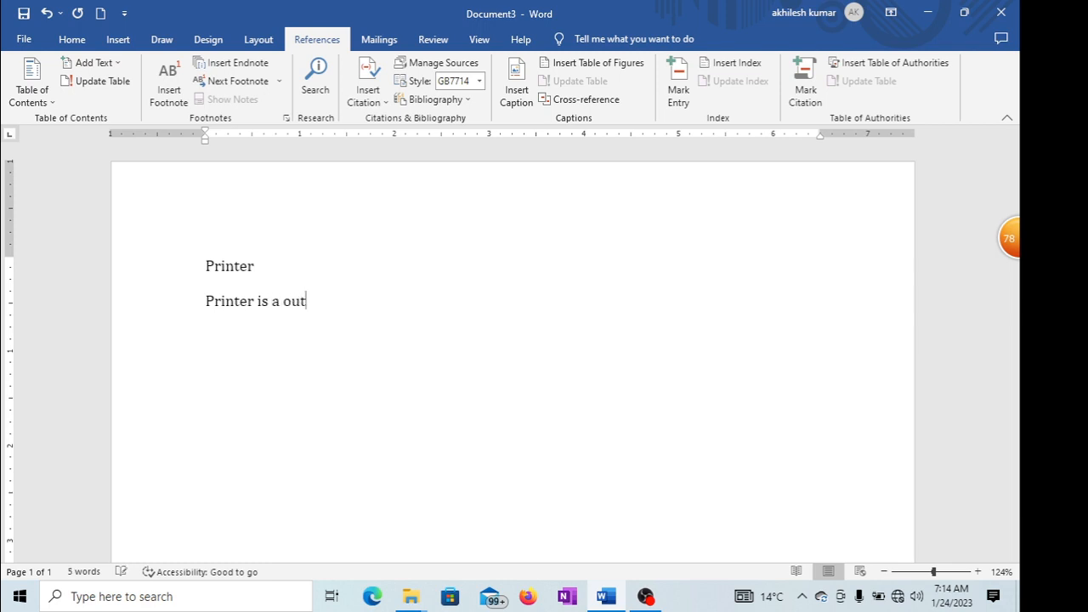
{"action": "key", "text": "BackSpace"}
{"action": "key", "text": "BackSpace"}
{"action": "key", "text": "BackSpace"}
{"action": "key", "text": "BackSpace"}
{"action": "key", "text": "BackSpace"}
{"action": "type", "text": "output devi e"}
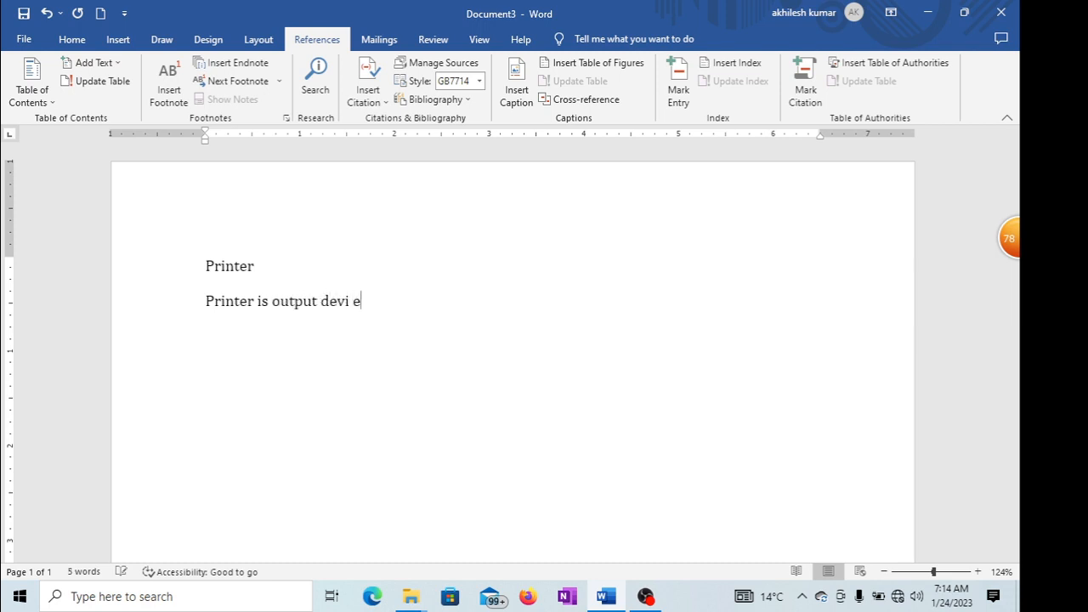
{"action": "key", "text": "Return"}
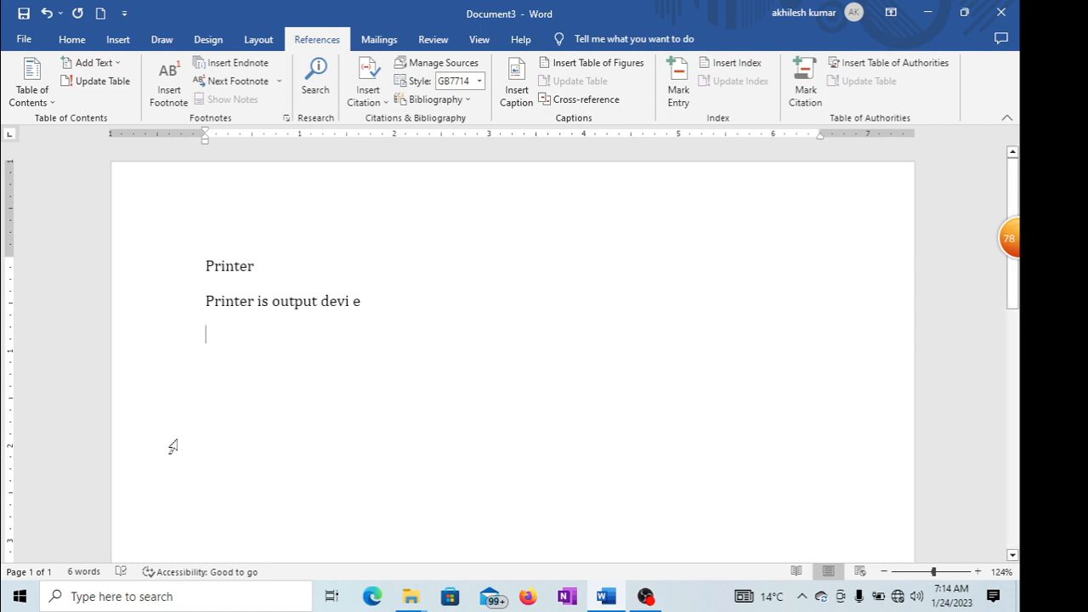
- Add blank lines below the printer sentence until the document extends onto a third page
{"action": "scroll", "coordinate": [287, 427], "scroll_direction": "down", "scroll_amount": 2}
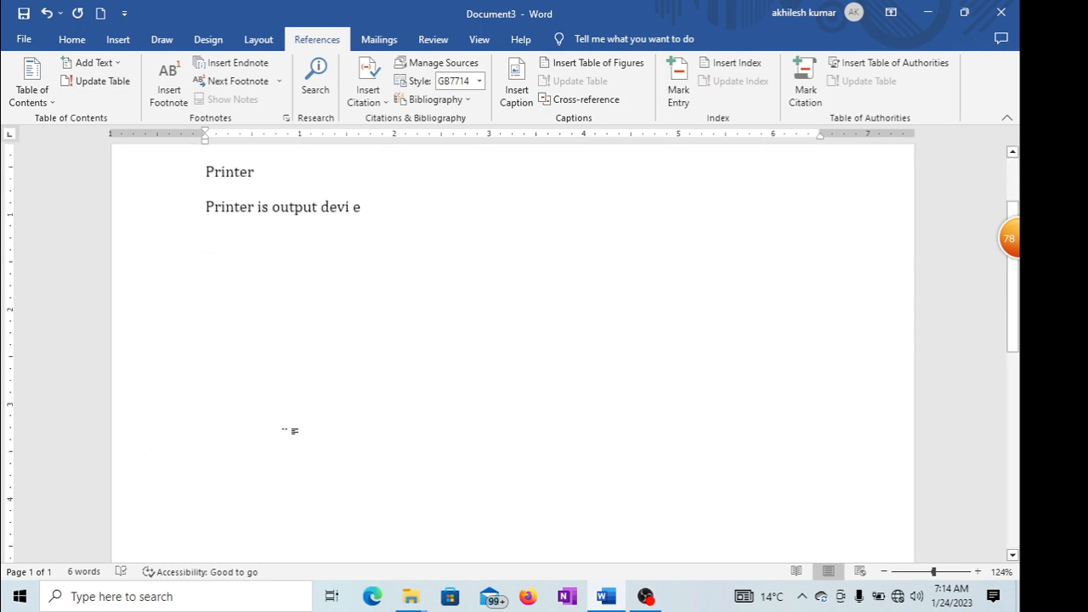
{"action": "scroll", "coordinate": [287, 428], "scroll_direction": "up", "scroll_amount": 2}
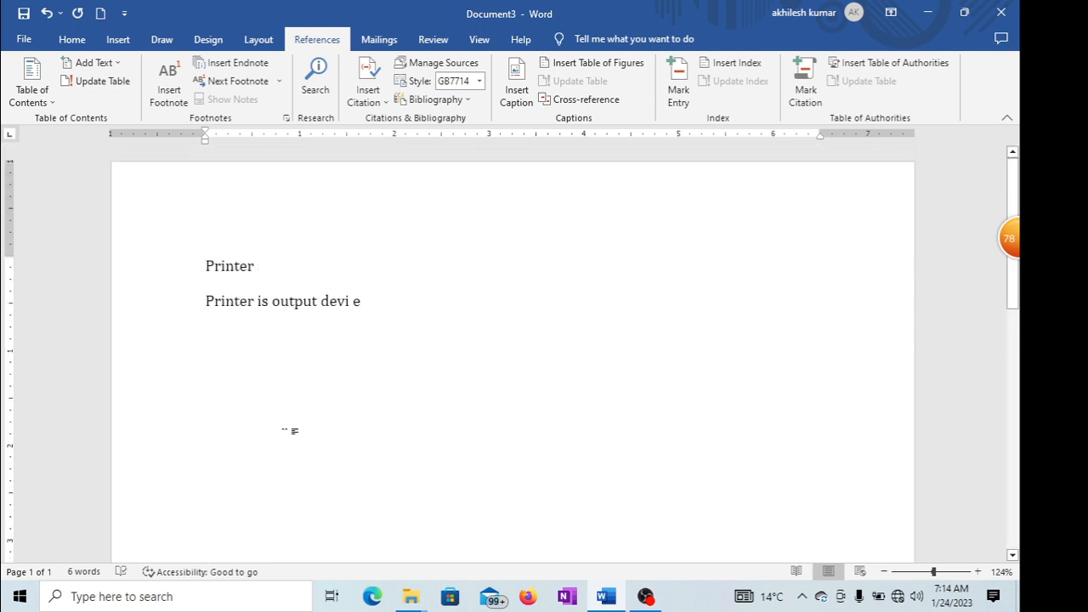
{"action": "key", "text": "Return"}
{"action": "key", "text": "Return"}
{"action": "key", "text": "Return"}
{"action": "key", "text": "Return"}
{"action": "key", "text": "Return"}
{"action": "key", "text": "Return"}
{"action": "key", "text": "Return"}
{"action": "key", "text": "Return"}
{"action": "key", "text": "Return"}
{"action": "key", "text": "Return"}
{"action": "key", "text": "Return"}
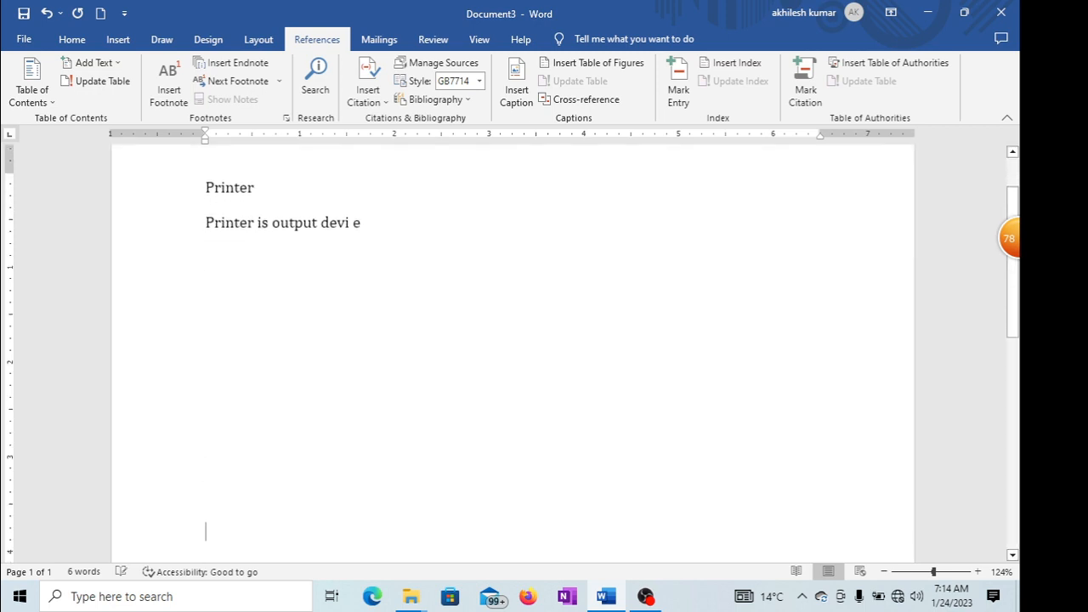
{"action": "key", "text": "Return"}
{"action": "key", "text": "Return"}
{"action": "key", "text": "Return"}
{"action": "key", "text": "Return"}
{"action": "key", "text": "Return"}
{"action": "key", "text": "Return"}
{"action": "key", "text": "Return"}
{"action": "key", "text": "Return"}
{"action": "key", "text": "Return"}
{"action": "key", "text": "Return"}
{"action": "key", "text": "Return"}
{"action": "key", "text": "Return"}
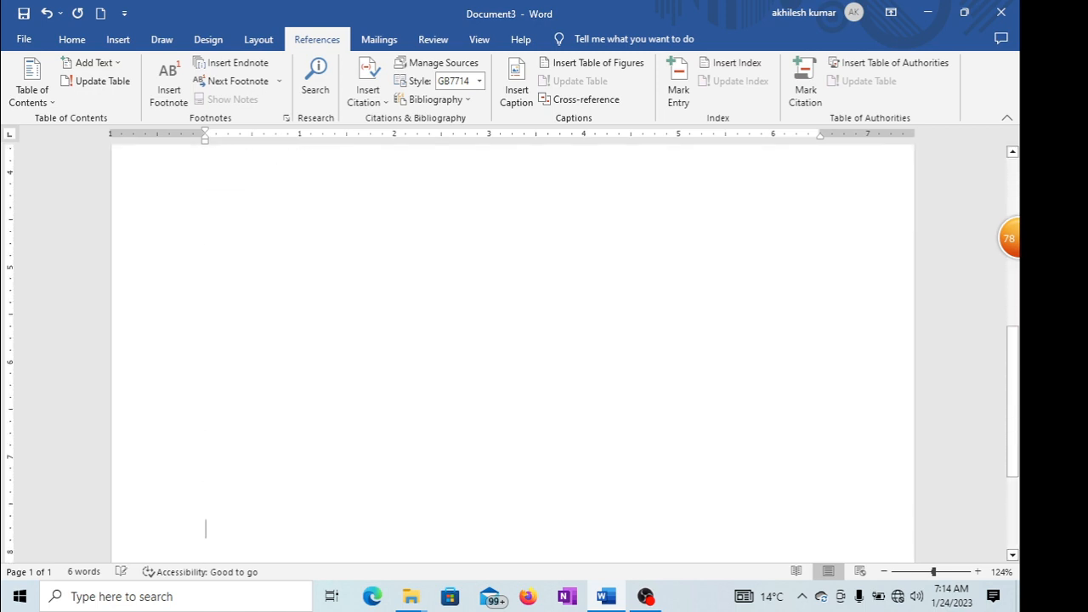
{"action": "key", "text": "Return"}
{"action": "key", "text": "Return"}
{"action": "key", "text": "Return"}
{"action": "key", "text": "Return"}
{"action": "key", "text": "Return"}
{"action": "key", "text": "Return"}
{"action": "key", "text": "Return"}
{"action": "key", "text": "Return"}
{"action": "key", "text": "Return"}
{"action": "key", "text": "Return"}
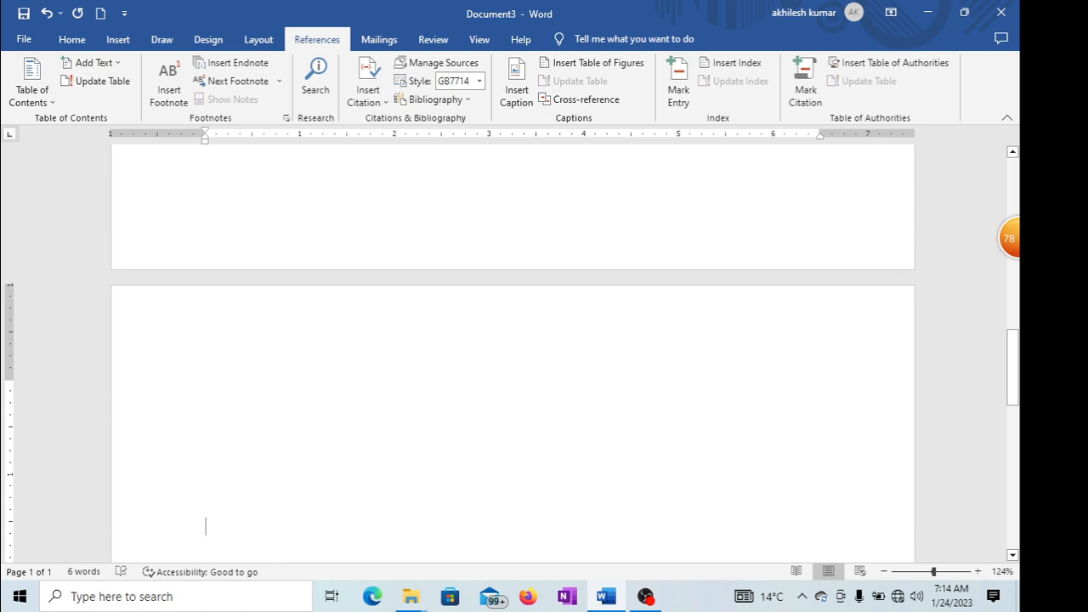
{"action": "key", "text": "Return"}
{"action": "key", "text": "Return"}
{"action": "key", "text": "Return"}
{"action": "key", "text": "Return"}
{"action": "key", "text": "Return"}
{"action": "key", "text": "Return"}
{"action": "key", "text": "Return"}
{"action": "key", "text": "Return"}
{"action": "key", "text": "Return"}
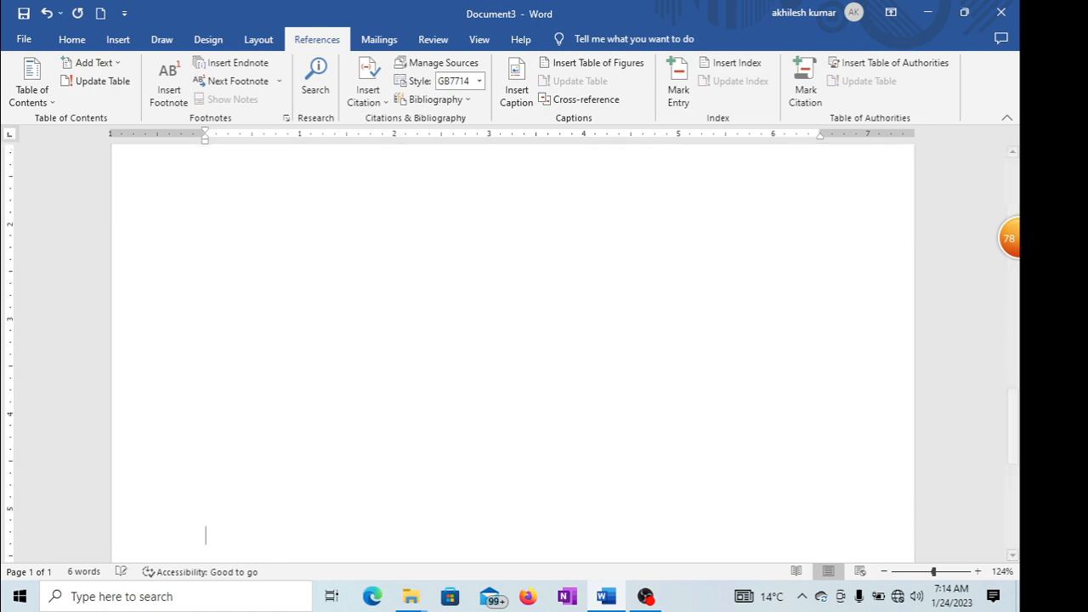
{"action": "key", "text": "Return"}
{"action": "key", "text": "Return"}
{"action": "key", "text": "Return"}
{"action": "key", "text": "Return"}
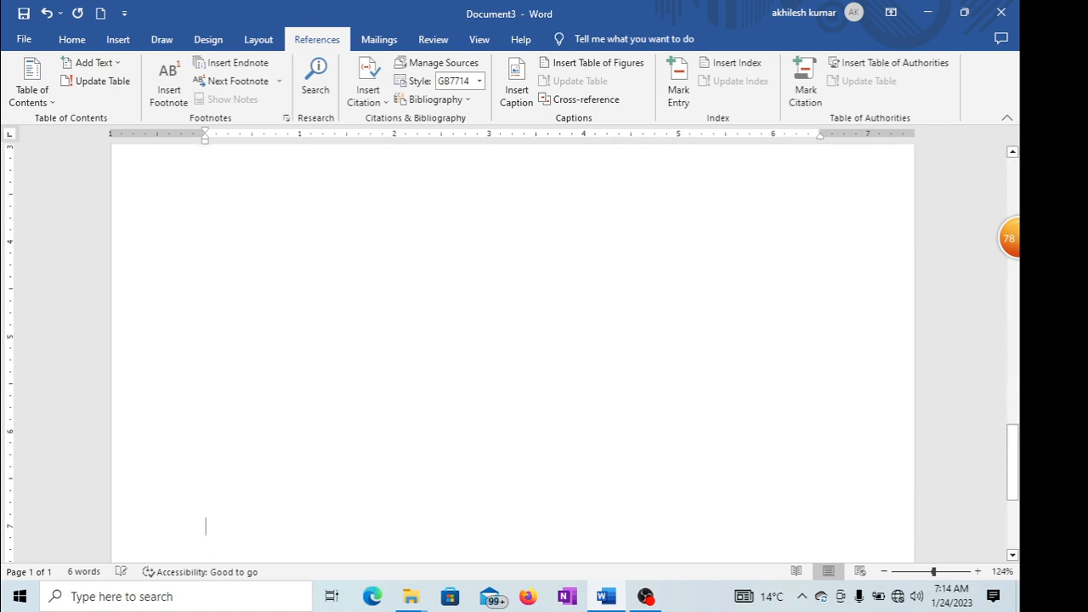
{"action": "key", "text": "Return"}
{"action": "key", "text": "Return"}
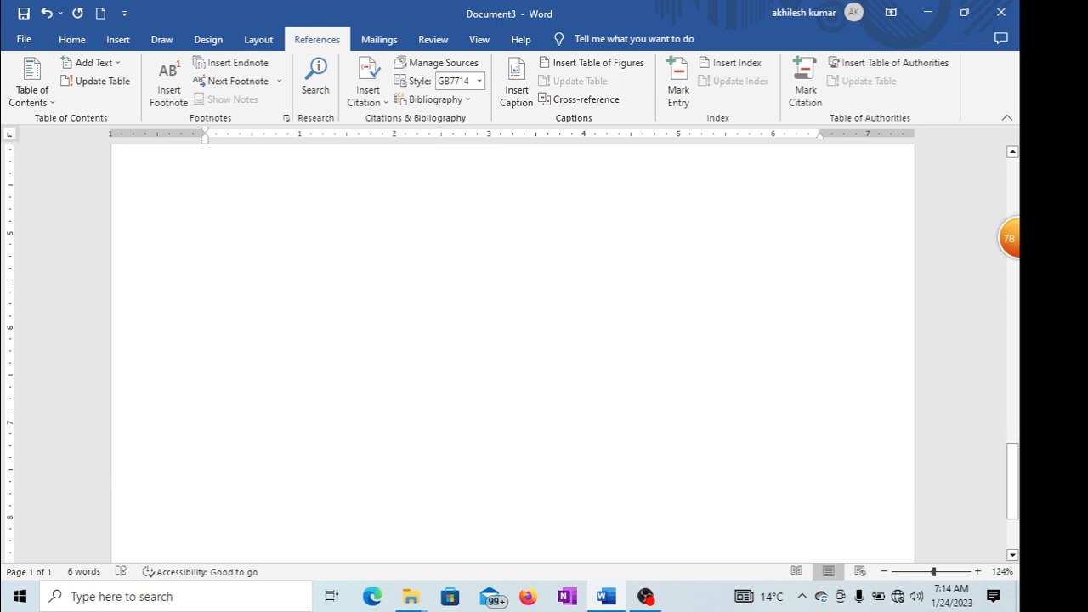
{"action": "key", "text": "Return"}
{"action": "key", "text": "Return"}
{"action": "key", "text": "Return"}
{"action": "key", "text": "Return"}
{"action": "key", "text": "Return"}
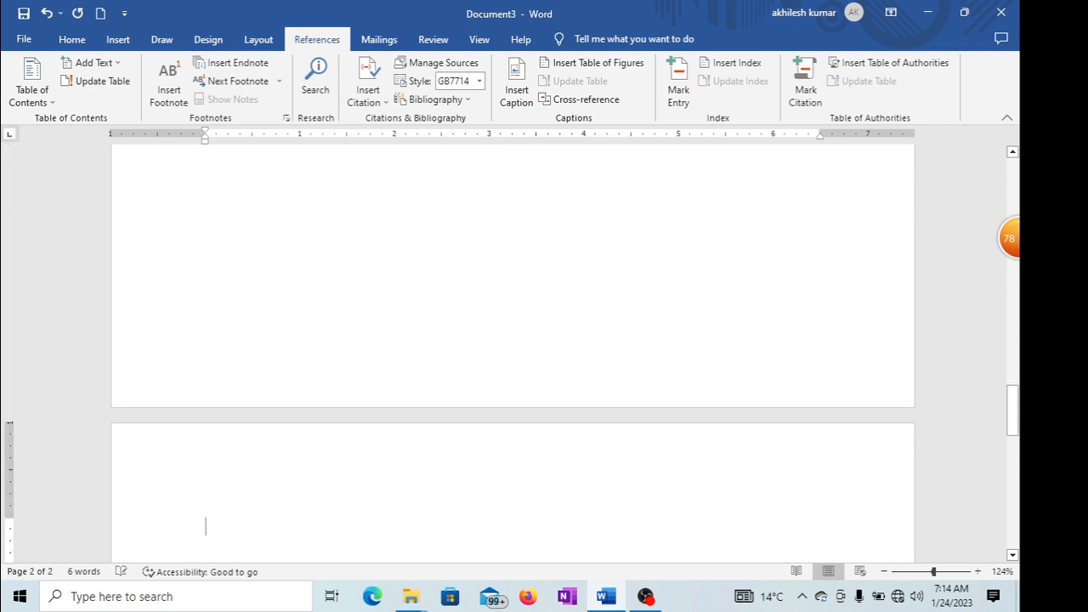
{"action": "key", "text": "Return"}
{"action": "key", "text": "Return"}
{"action": "key", "text": "Return"}
{"action": "key", "text": "Return"}
{"action": "key", "text": "Return"}
{"action": "key", "text": "Return"}
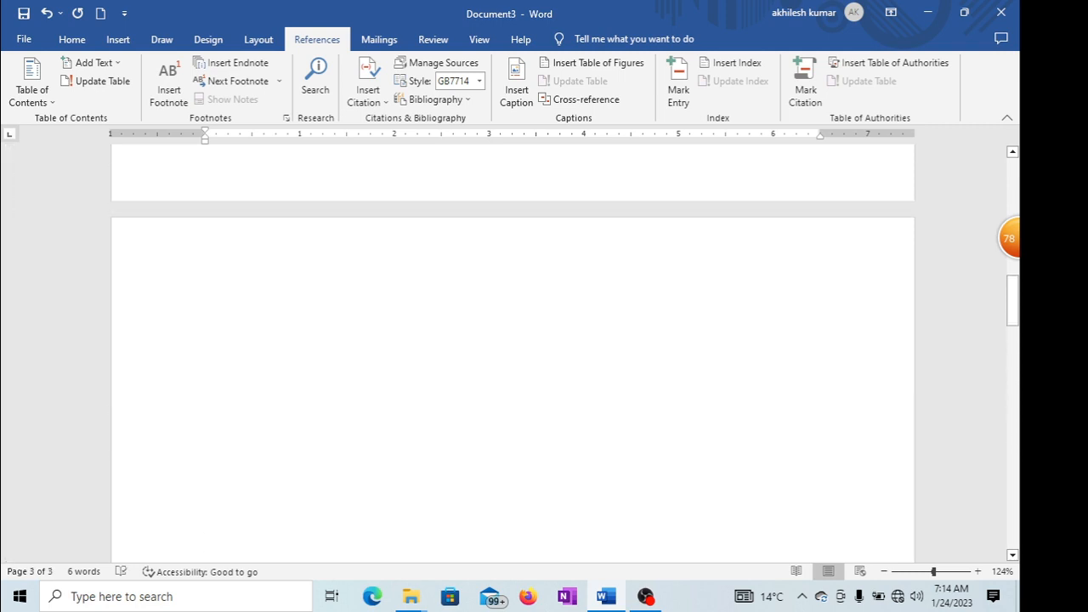
{"action": "key", "text": "Return"}
{"action": "key", "text": "Return"}
{"action": "key", "text": "Return"}
{"action": "key", "text": "Return"}
{"action": "key", "text": "Return"}
{"action": "key", "text": "Return"}
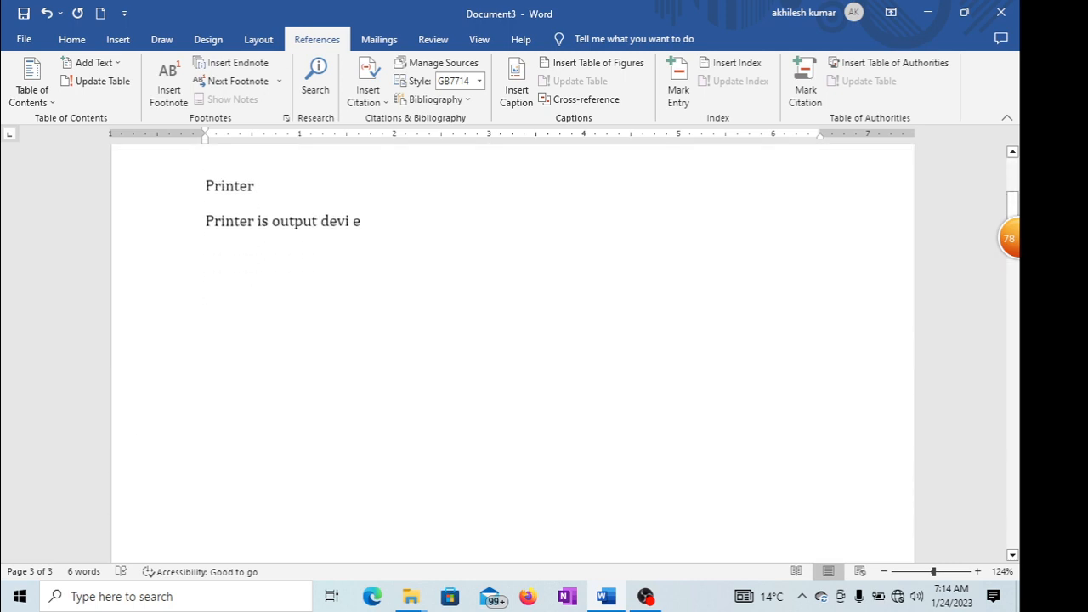
- Enter the title "Mouse" on the first line of the second page and start a new paragraph
{"action": "scroll", "coordinate": [513, 353], "scroll_direction": "down", "scroll_amount": 6}
{"action": "left_click", "coordinate": [206, 457]}
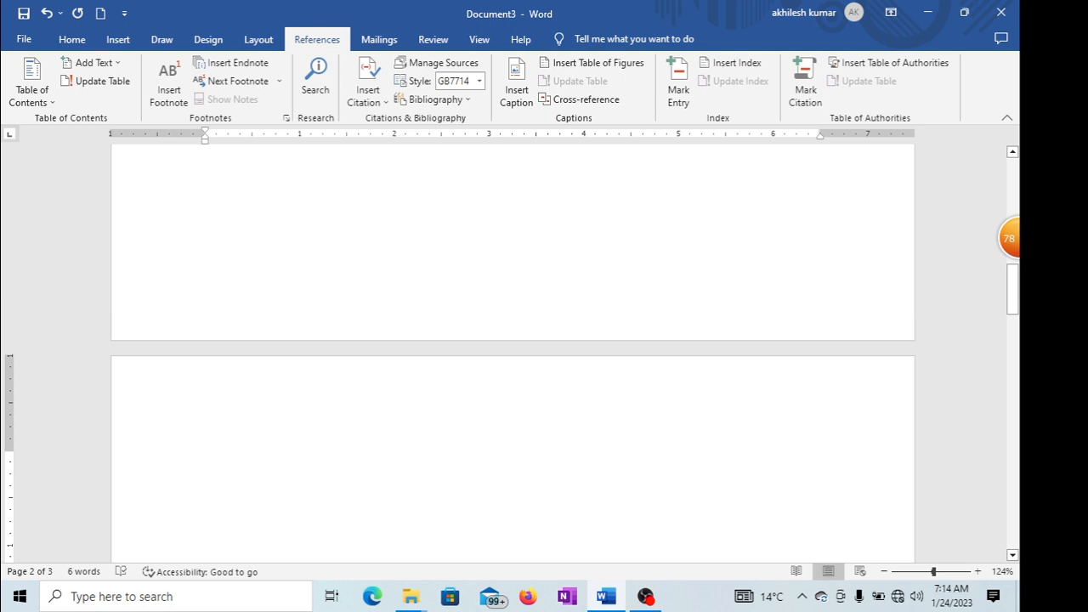
{"action": "type", "text": "Moutse"}
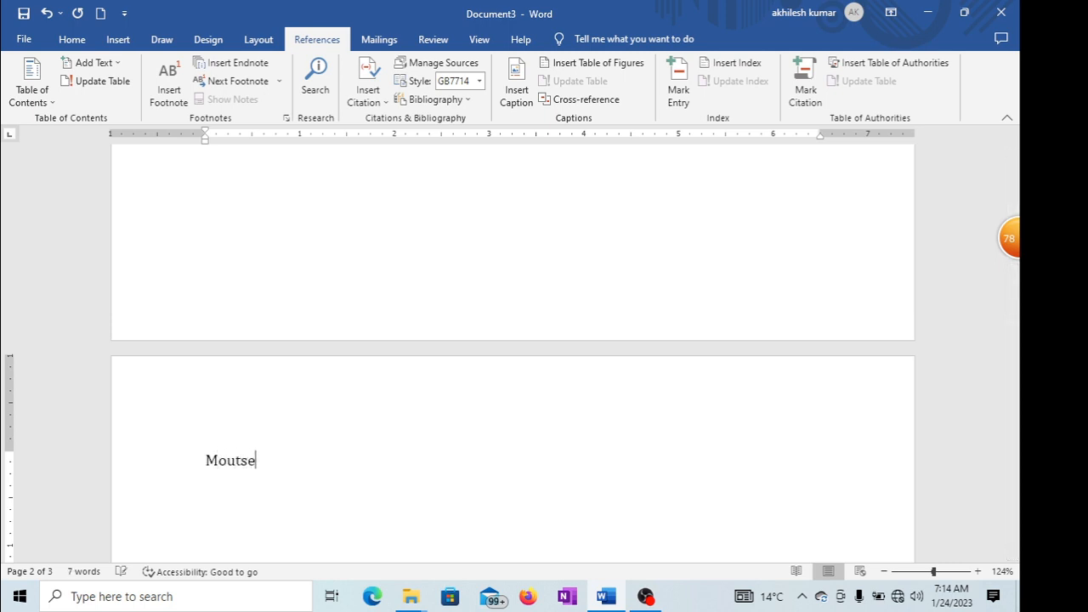
{"action": "key", "text": "BackSpace"}
{"action": "key", "text": "BackSpace"}
{"action": "key", "text": "BackSpace"}
{"action": "type", "text": "se"}
{"action": "key", "text": "Return"}
- Write the line "Mouse is a input device" under the Mouse title and start a new paragraph
{"action": "type", "text": "mouse is an"}
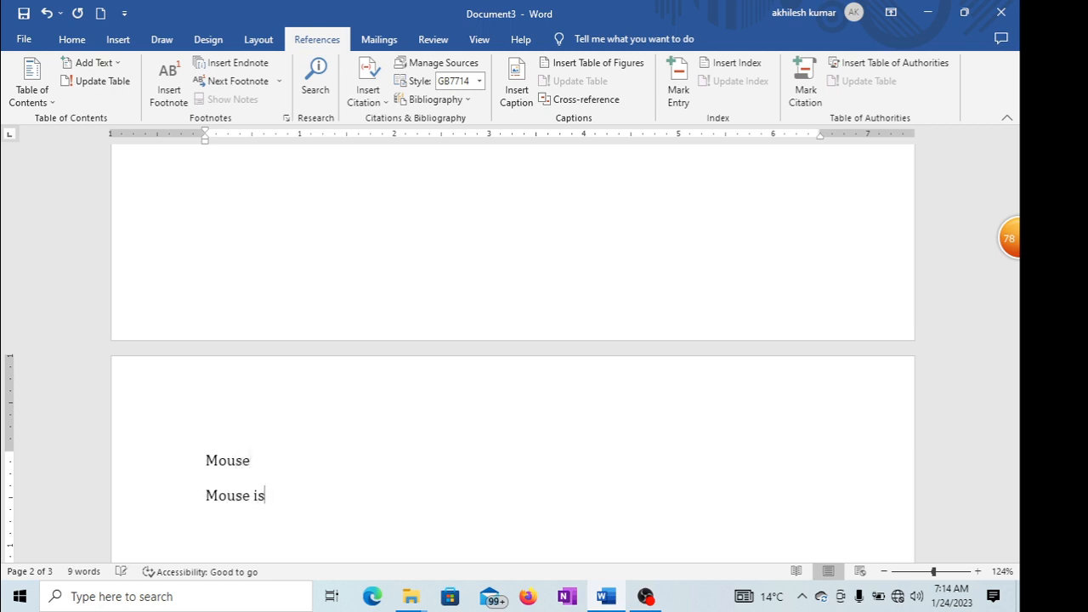
{"action": "key", "text": "BackSpace"}
{"action": "key", "text": "BackSpace"}
{"action": "type", "text": "a ino"}
{"action": "key", "text": "BackSpace"}
{"action": "type", "text": "pu"}
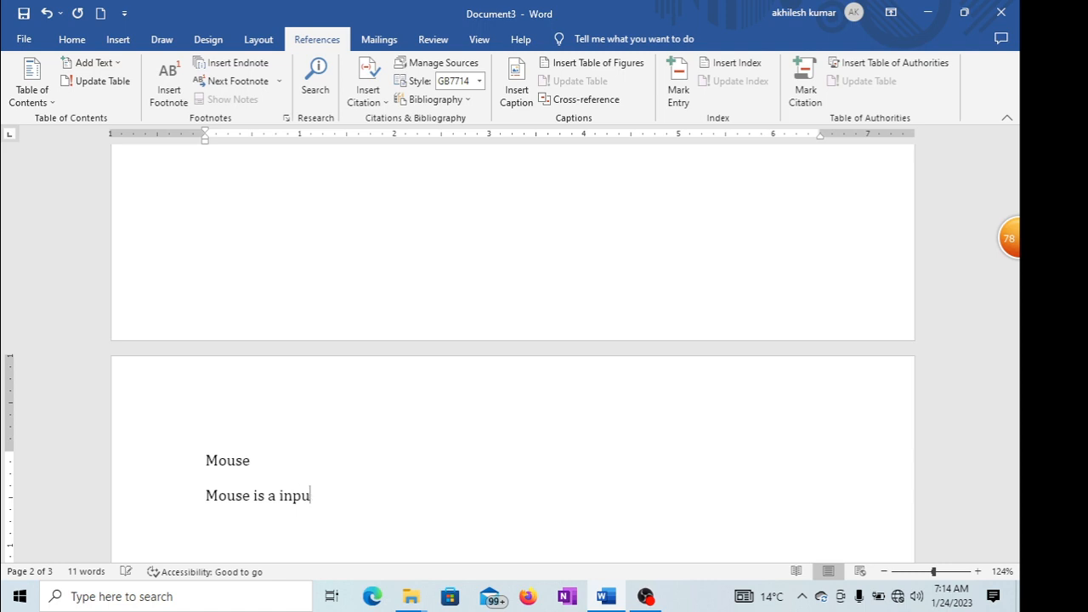
{"action": "type", "text": "t device"}
{"action": "key", "text": "Return"}
- Add blank lines below the mouse sentence down through the second page
{"action": "scroll", "coordinate": [329, 531], "scroll_direction": "down", "scroll_amount": 3}
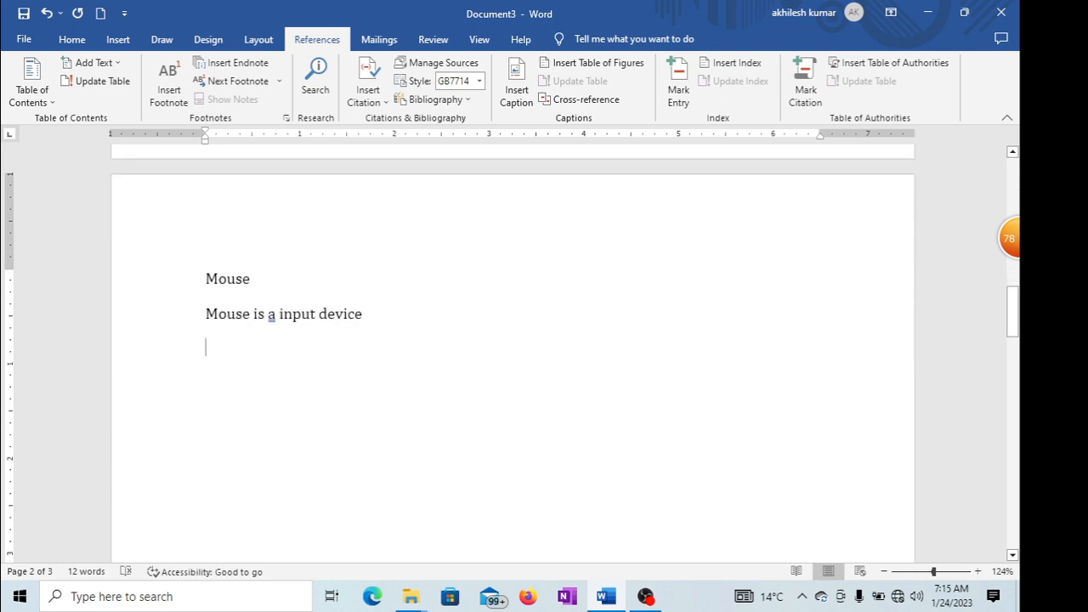
{"action": "key", "text": "Return"}
{"action": "key", "text": "Return"}
{"action": "key", "text": "Return"}
{"action": "key", "text": "Return"}
{"action": "key", "text": "Return"}
{"action": "key", "text": "Return"}
{"action": "key", "text": "Return"}
{"action": "key", "text": "Return"}
{"action": "key", "text": "Return"}
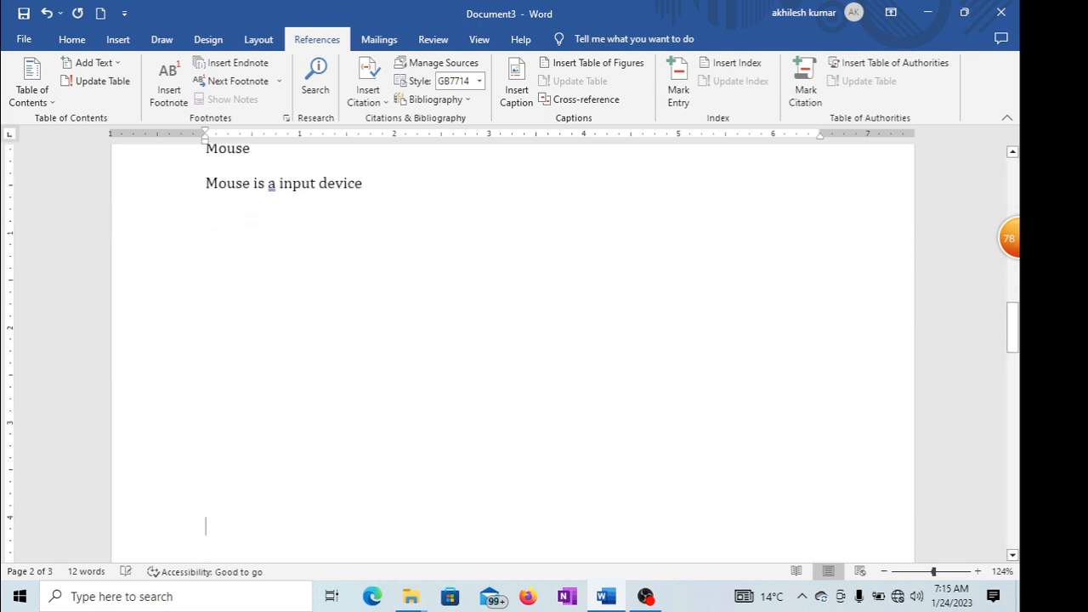
{"action": "key", "text": "Return"}
{"action": "key", "text": "Return"}
{"action": "key", "text": "Return"}
{"action": "key", "text": "Return"}
{"action": "key", "text": "Return"}
{"action": "key", "text": "Return"}
{"action": "key", "text": "Return"}
{"action": "key", "text": "Return"}
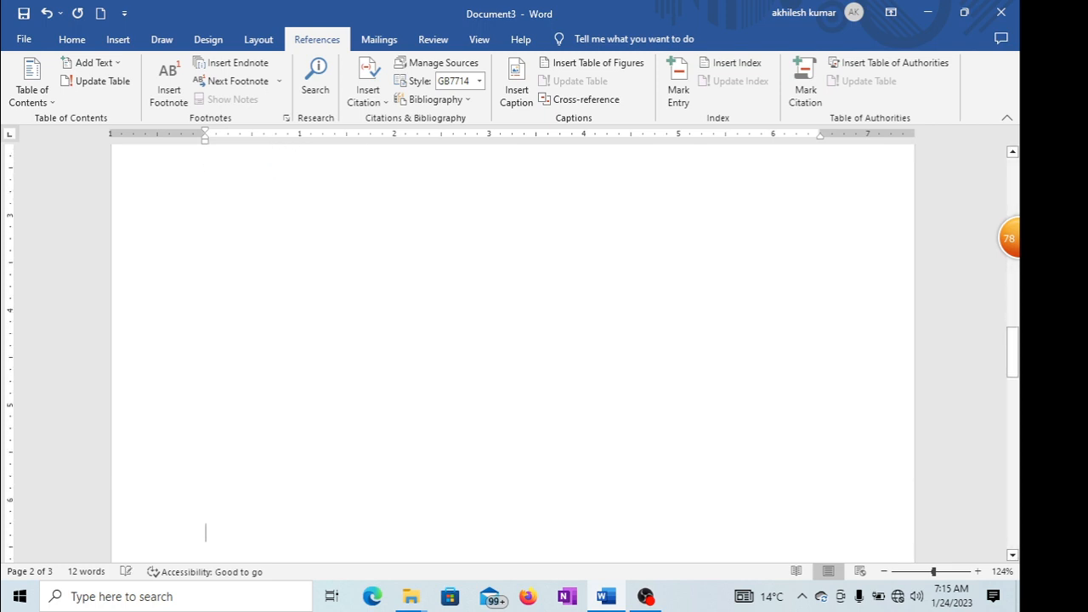
{"action": "key", "text": "Return"}
- Apply the Heading 1 style to the Printer title on the first page
{"action": "scroll", "coordinate": [512, 349], "scroll_direction": "up", "scroll_amount": 5}
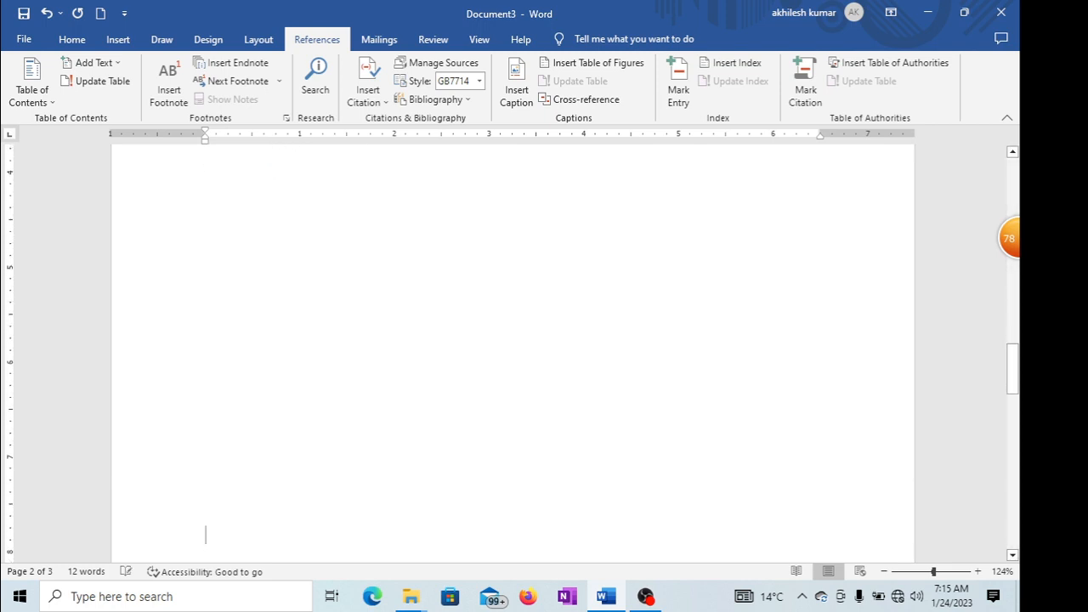
{"action": "scroll", "coordinate": [512, 348], "scroll_direction": "up", "scroll_amount": 15}
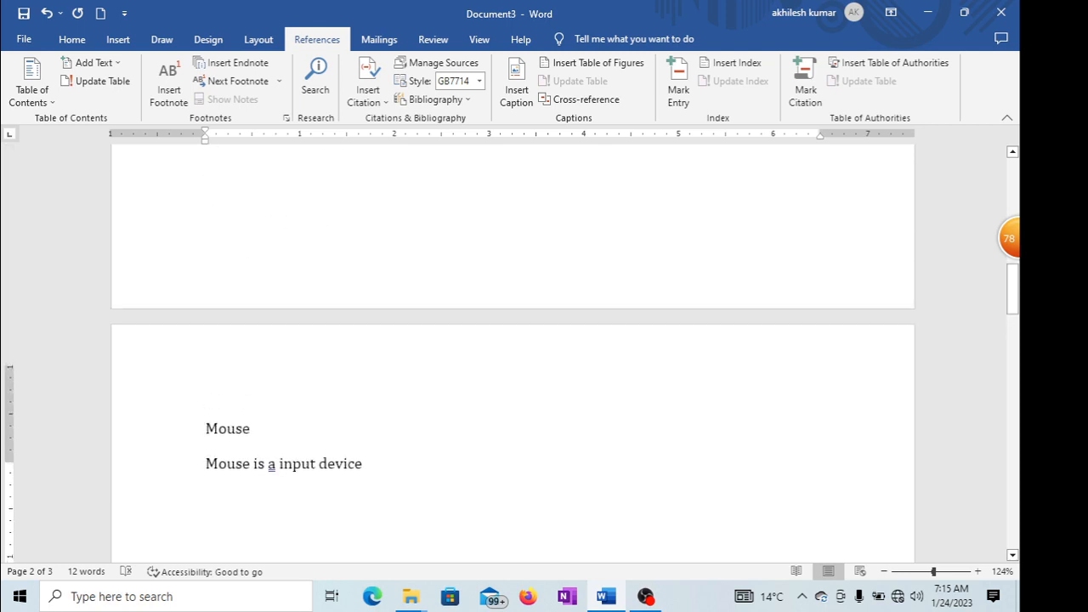
{"action": "scroll", "coordinate": [512, 348], "scroll_direction": "up", "scroll_amount": 3}
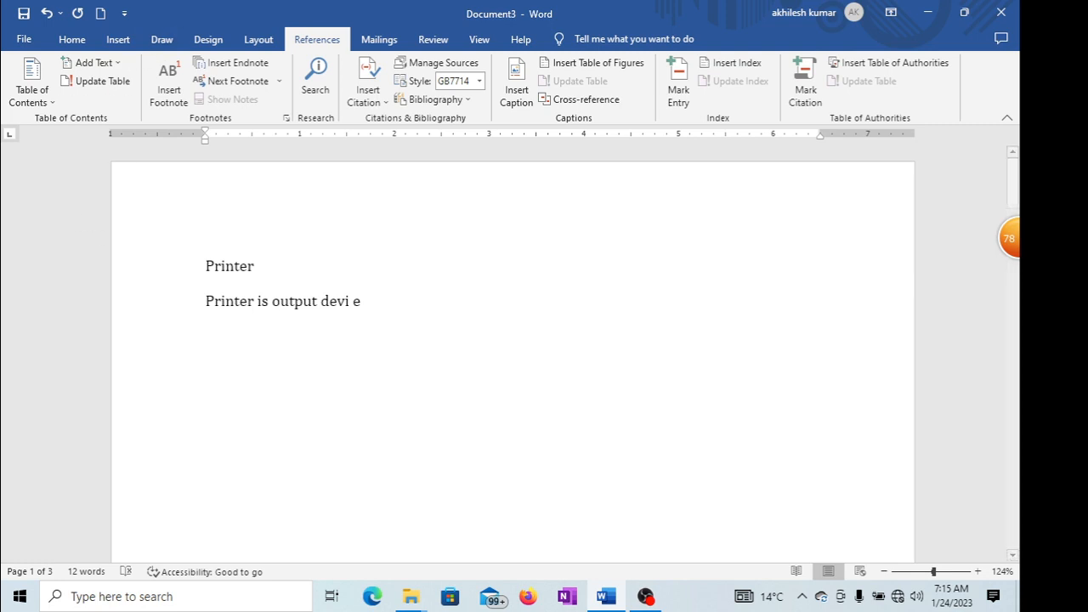
{"action": "left_click", "coordinate": [255, 266]}
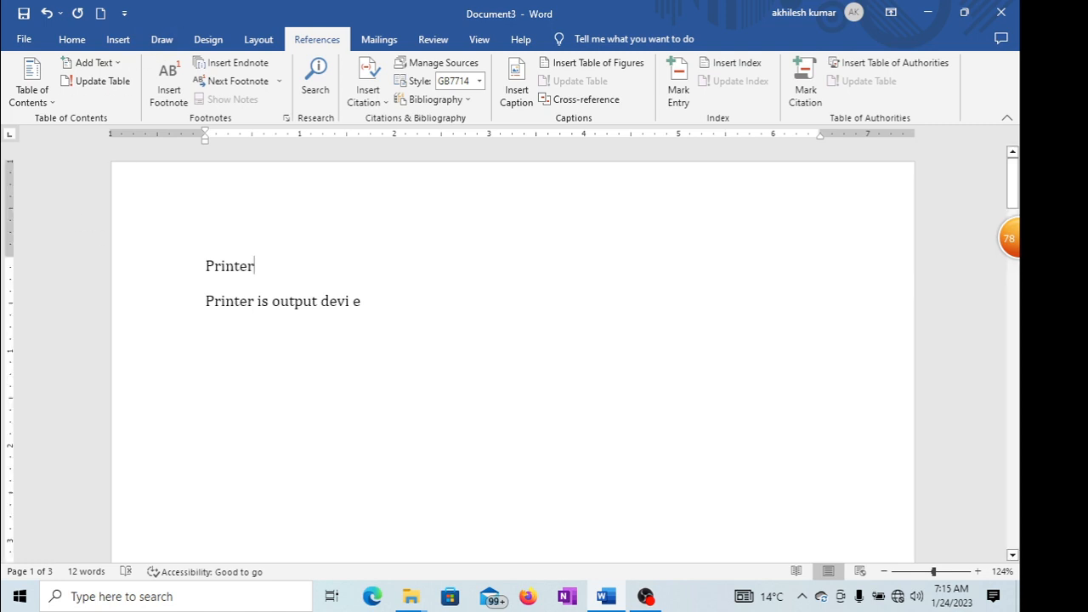
{"action": "left_click", "coordinate": [72, 39]}
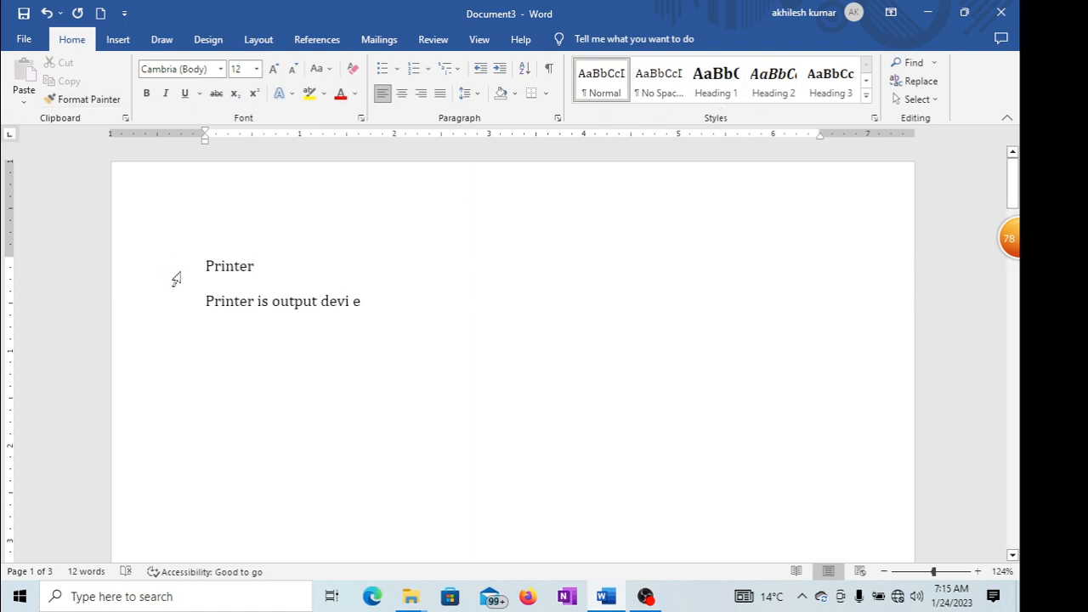
{"action": "key", "text": "shift+Home"}
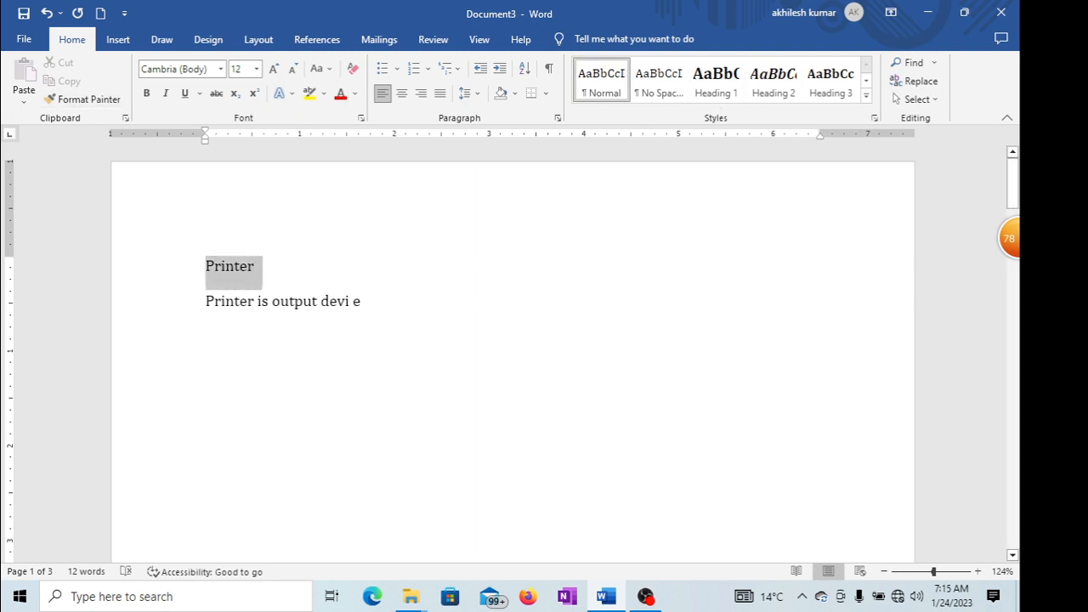
{"action": "left_click", "coordinate": [716, 82]}
{"action": "left_click", "coordinate": [716, 82]}
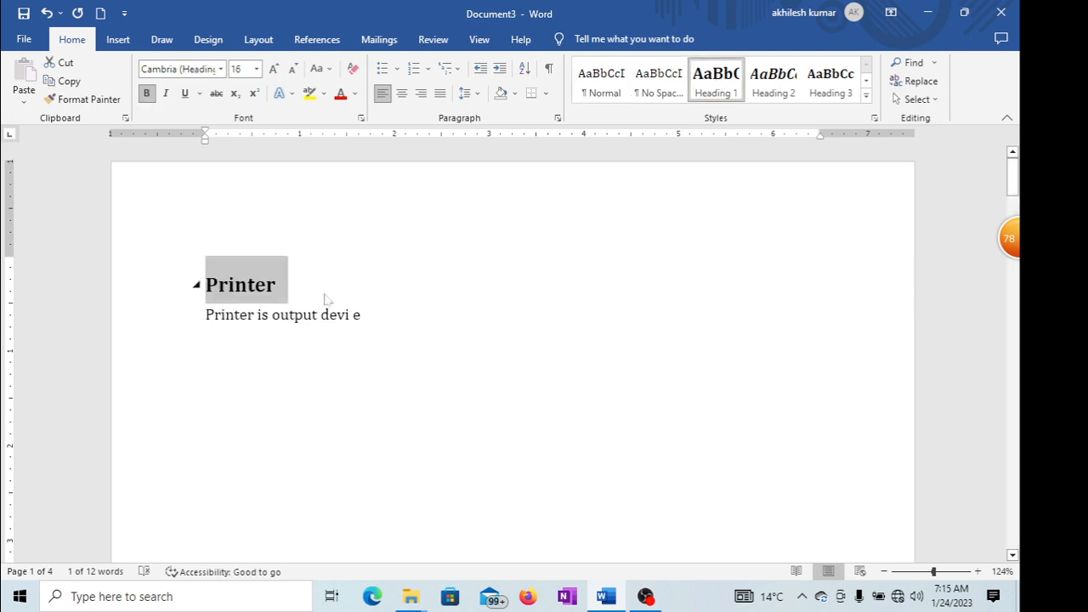
- Apply the Heading 2 style to the Mouse title on the second page
{"action": "left_click", "coordinate": [272, 349]}
{"action": "scroll", "coordinate": [272, 350], "scroll_direction": "down", "scroll_amount": 10}
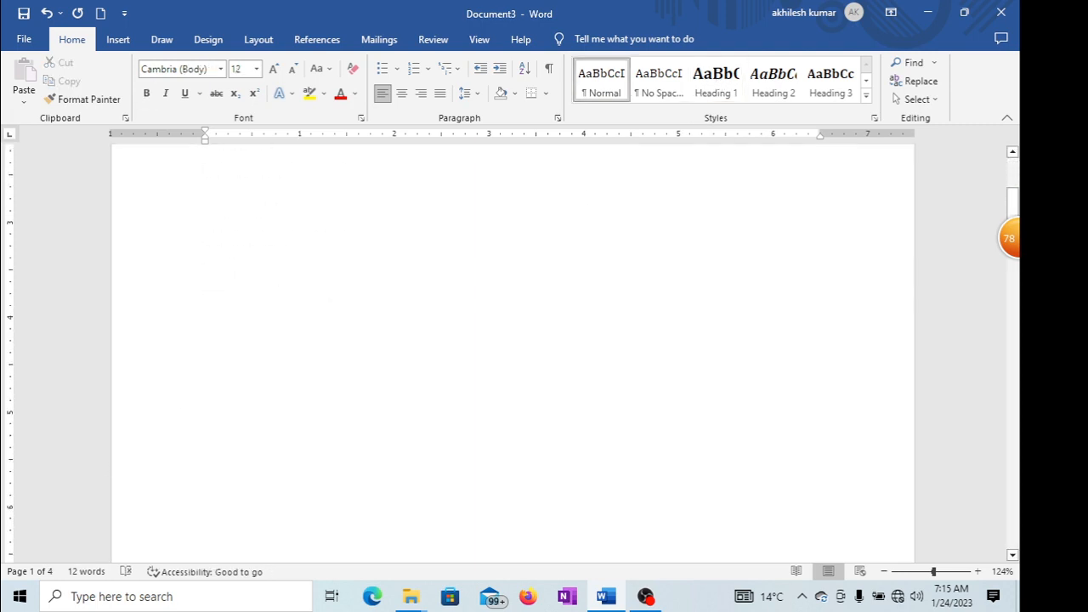
{"action": "scroll", "coordinate": [512, 348], "scroll_direction": "down", "scroll_amount": 5}
{"action": "scroll", "coordinate": [512, 349], "scroll_direction": "up", "scroll_amount": 2}
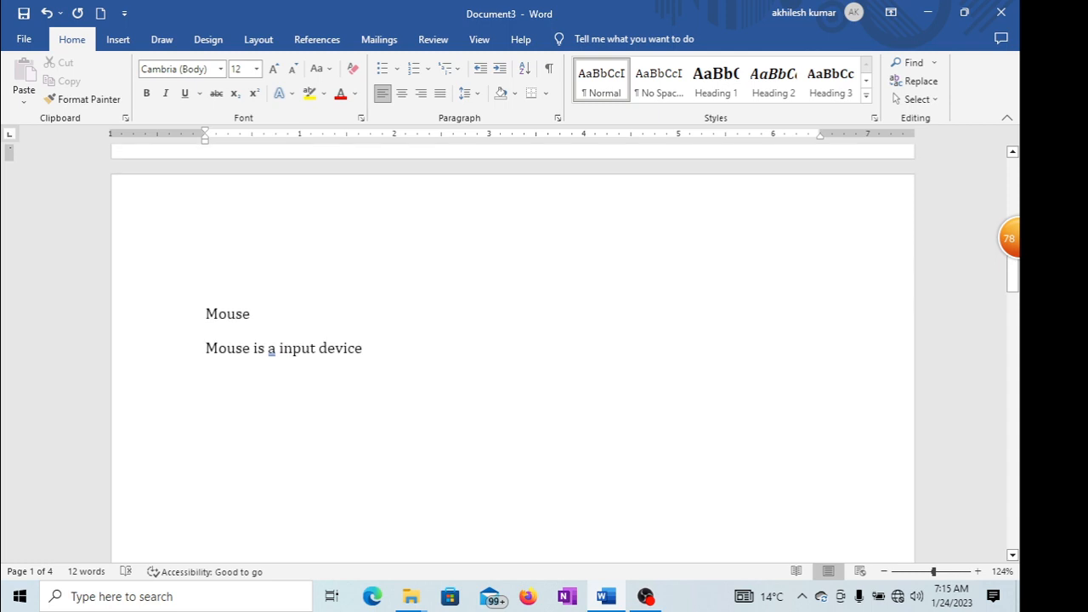
{"action": "left_click_drag", "start_coordinate": [256, 315], "coordinate": [136, 320]}
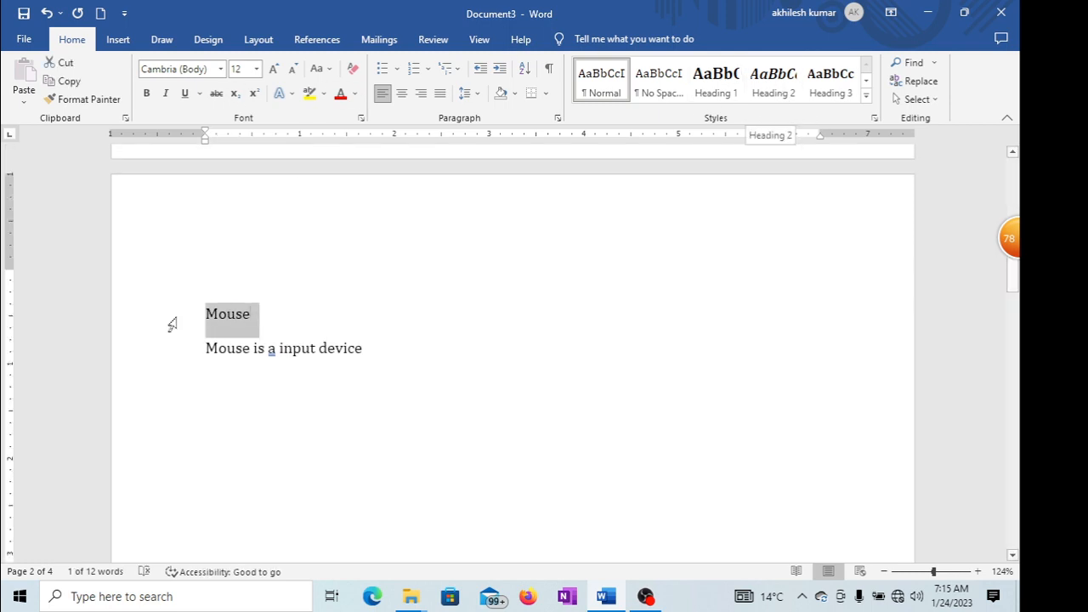
{"action": "left_click", "coordinate": [304, 310]}
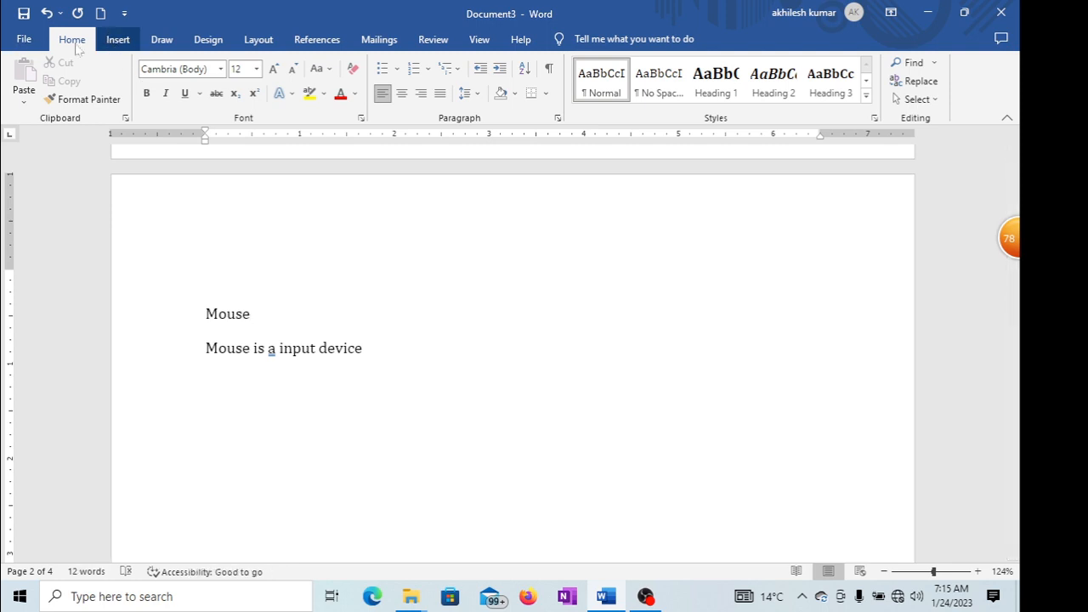
{"action": "left_click", "coordinate": [112, 41]}
{"action": "left_click", "coordinate": [71, 40]}
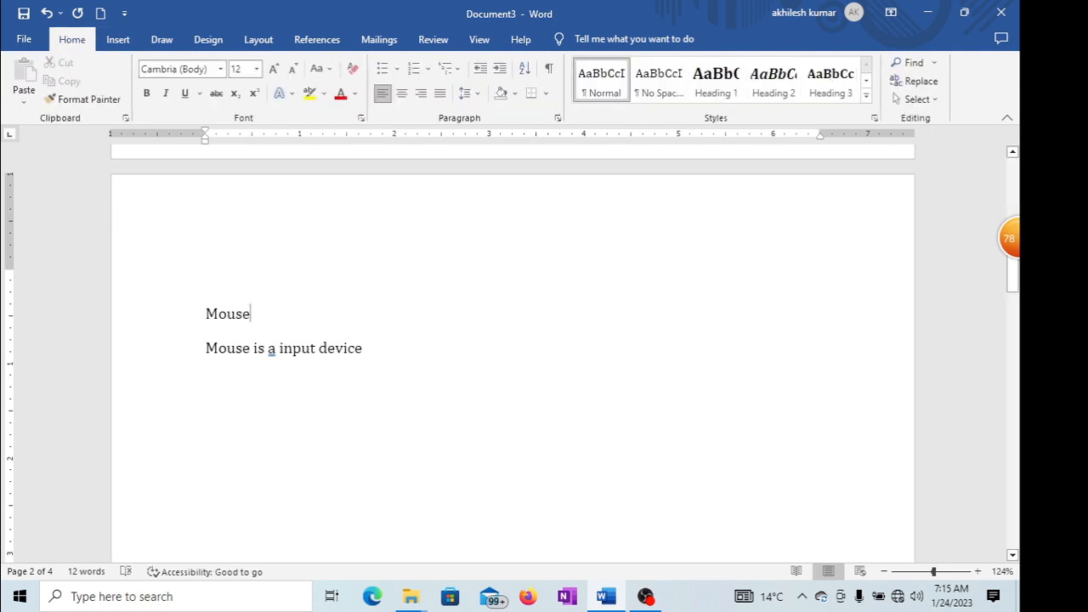
{"action": "left_click_drag", "start_coordinate": [206, 315], "coordinate": [259, 315]}
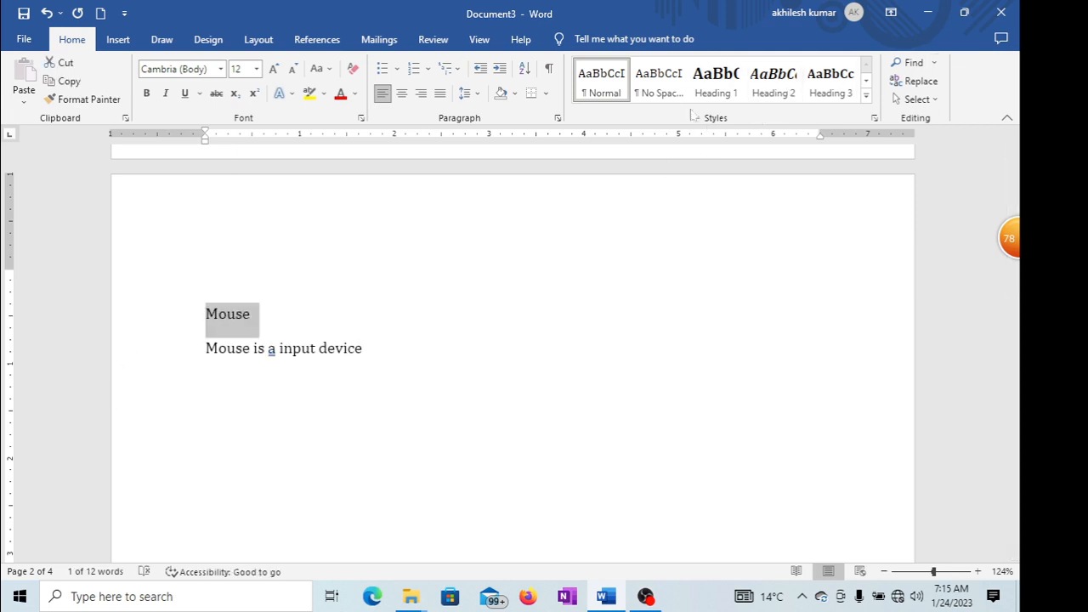
{"action": "left_click", "coordinate": [773, 95]}
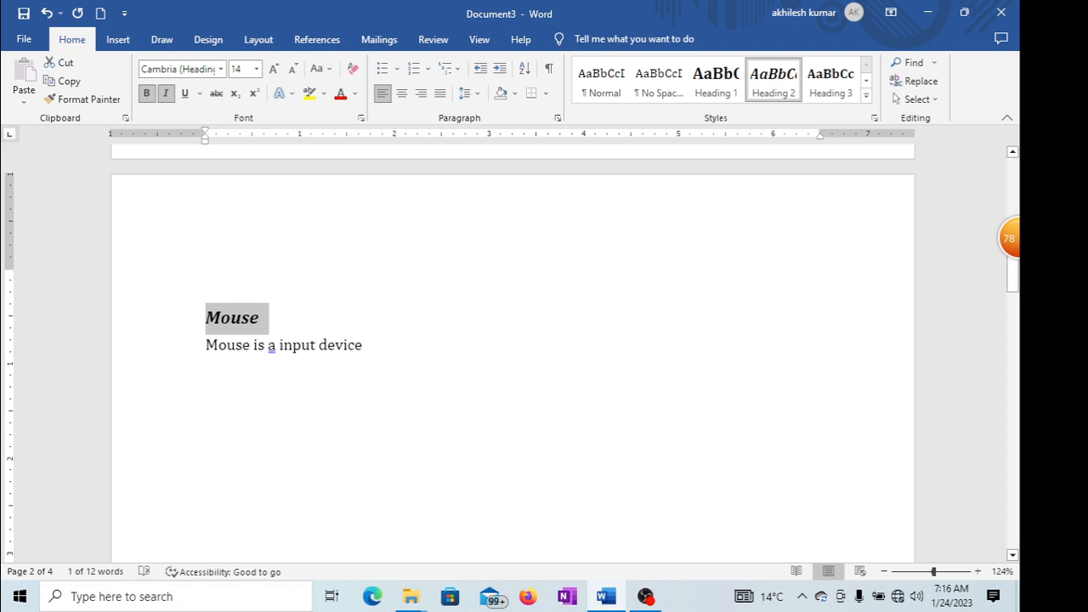
- Return to the Printer page and look over the built-in table of contents layouts
{"action": "scroll", "coordinate": [512, 340], "scroll_direction": "up", "scroll_amount": 6}
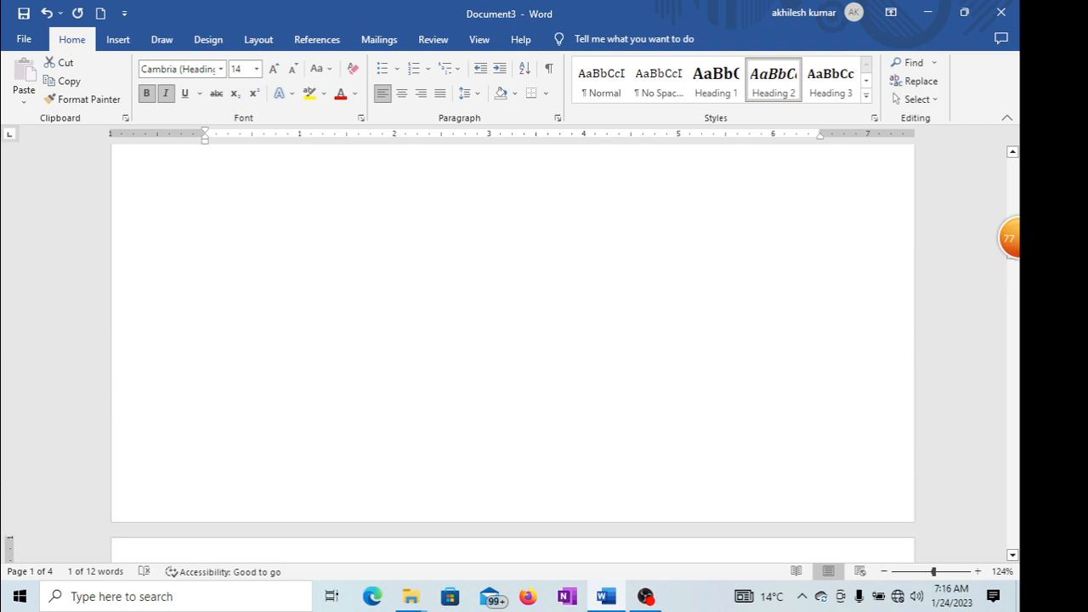
{"action": "scroll", "coordinate": [512, 340], "scroll_direction": "up", "scroll_amount": 2}
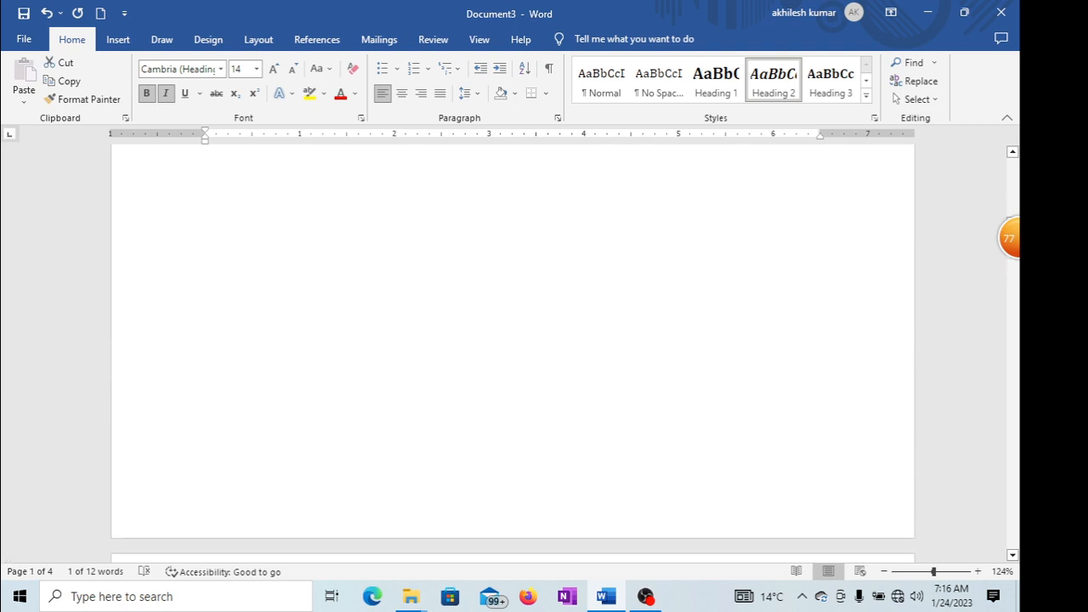
{"action": "left_click", "coordinate": [316, 39]}
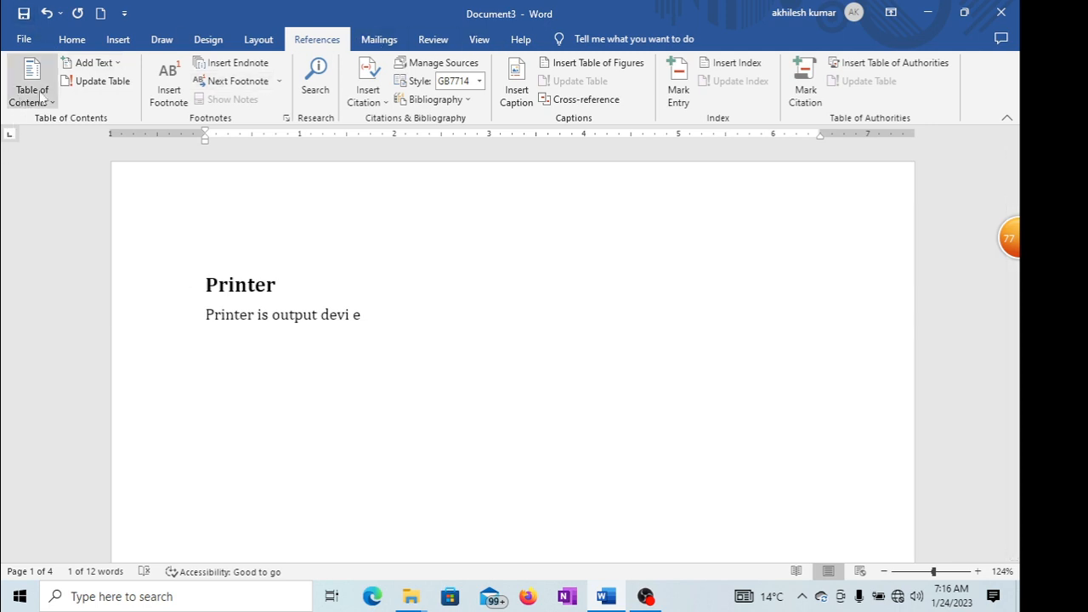
{"action": "left_click", "coordinate": [333, 284]}
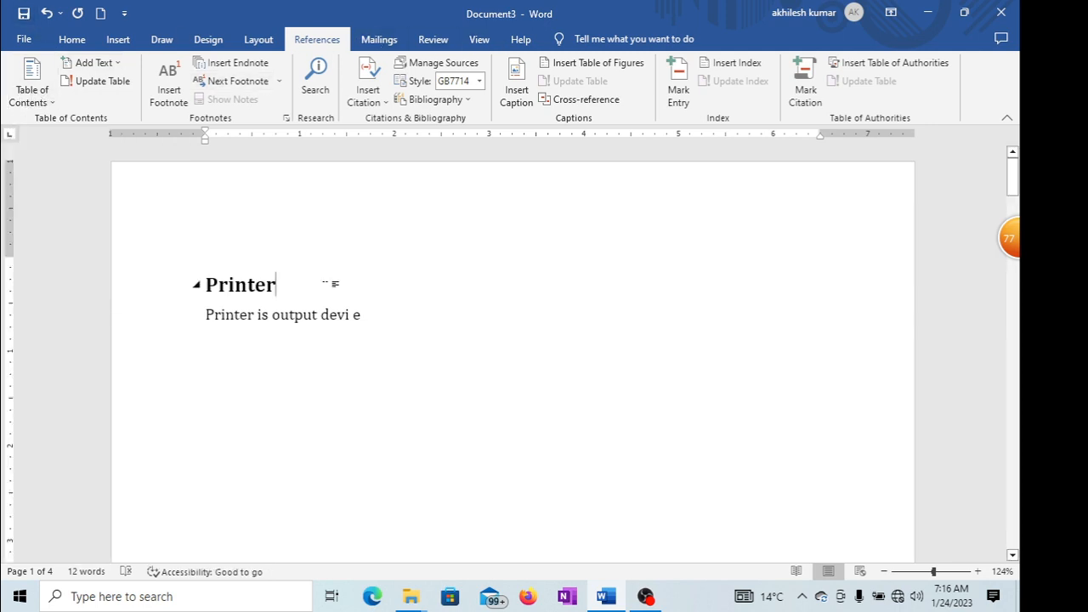
{"action": "left_click", "coordinate": [44, 102]}
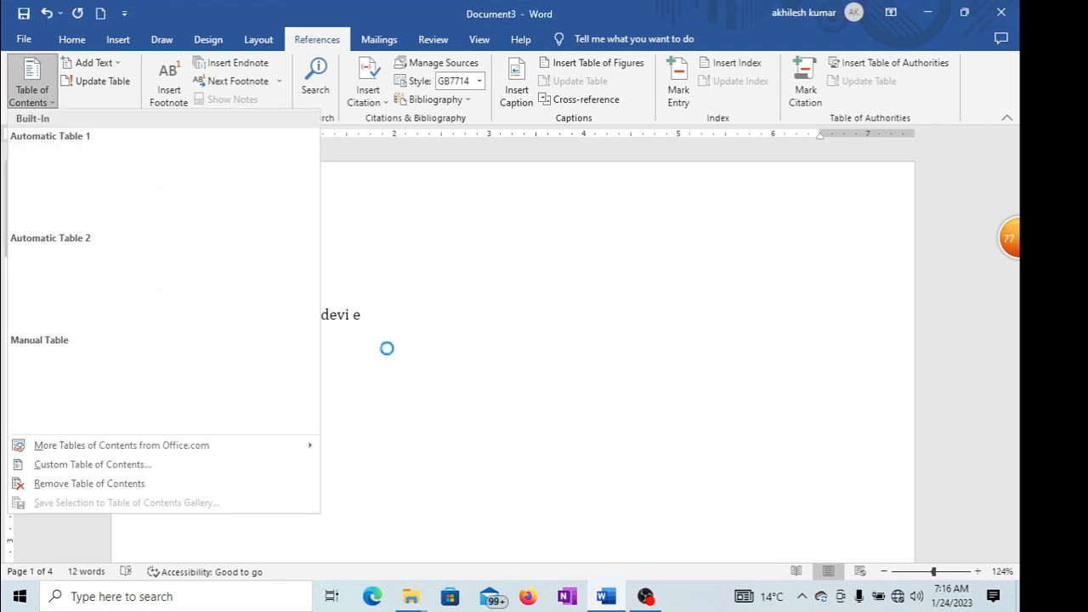
{"action": "left_click", "coordinate": [488, 323]}
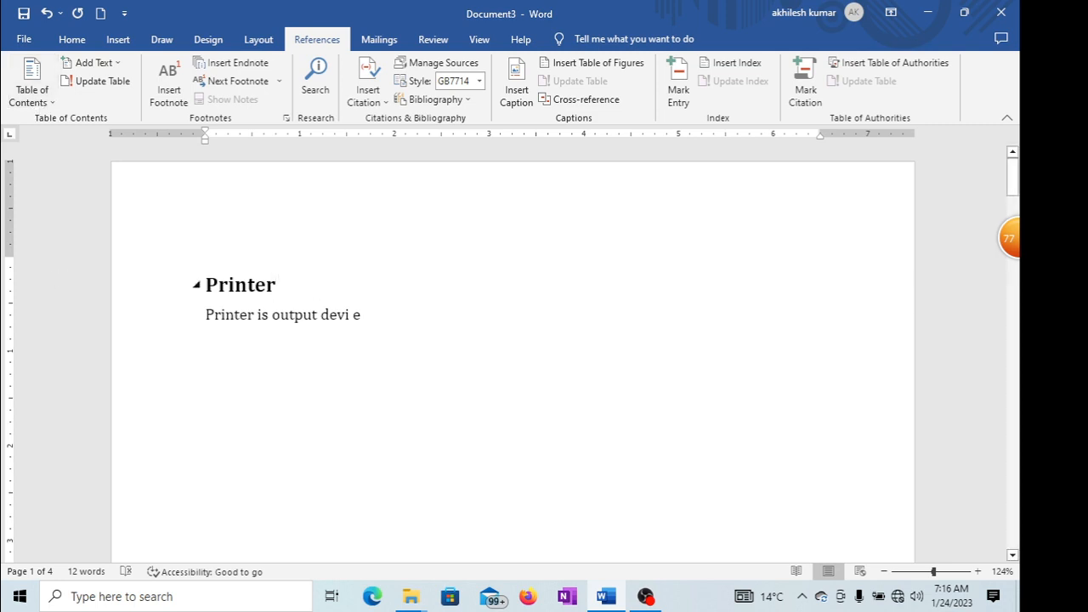
{"action": "scroll", "coordinate": [374, 287], "scroll_direction": "down", "scroll_amount": 2}
{"action": "scroll", "coordinate": [373, 287], "scroll_direction": "up", "scroll_amount": 2}
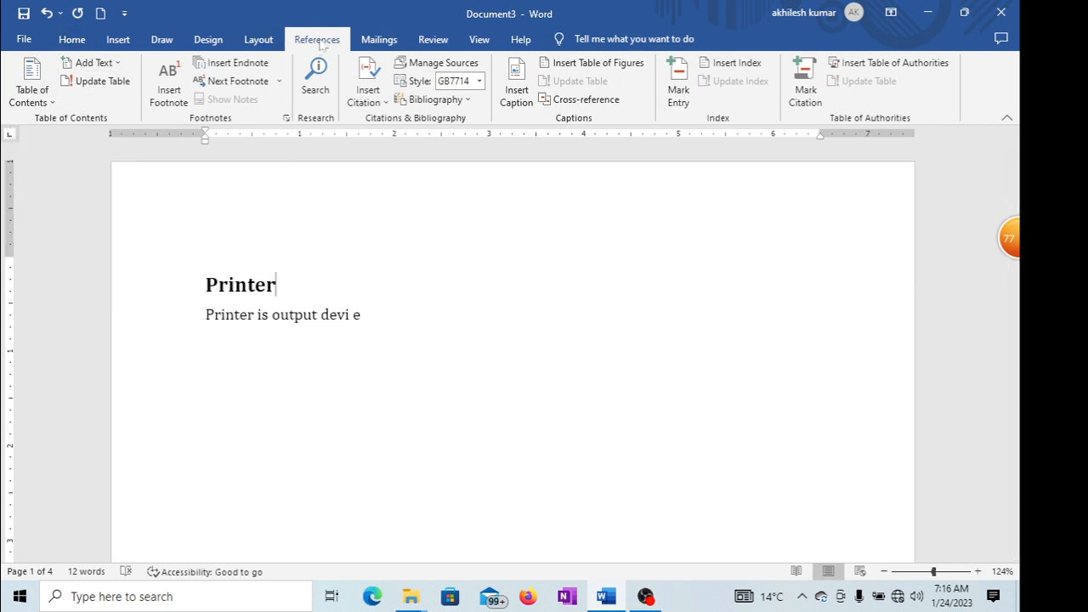
- Examine the custom table of contents settings and close them without inserting a table
{"action": "left_click", "coordinate": [49, 102]}
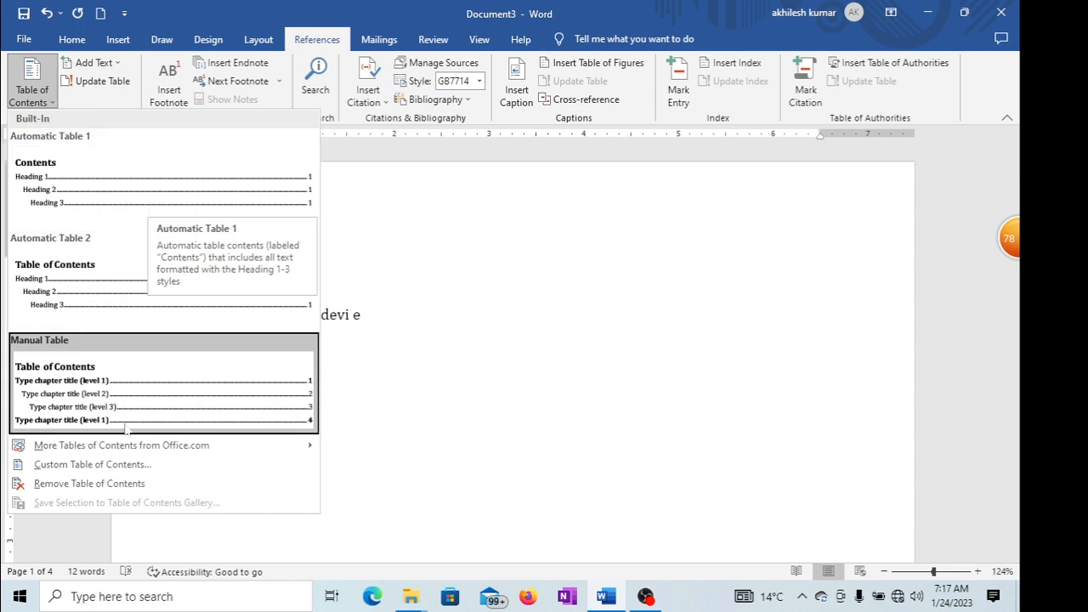
{"action": "left_click", "coordinate": [93, 464]}
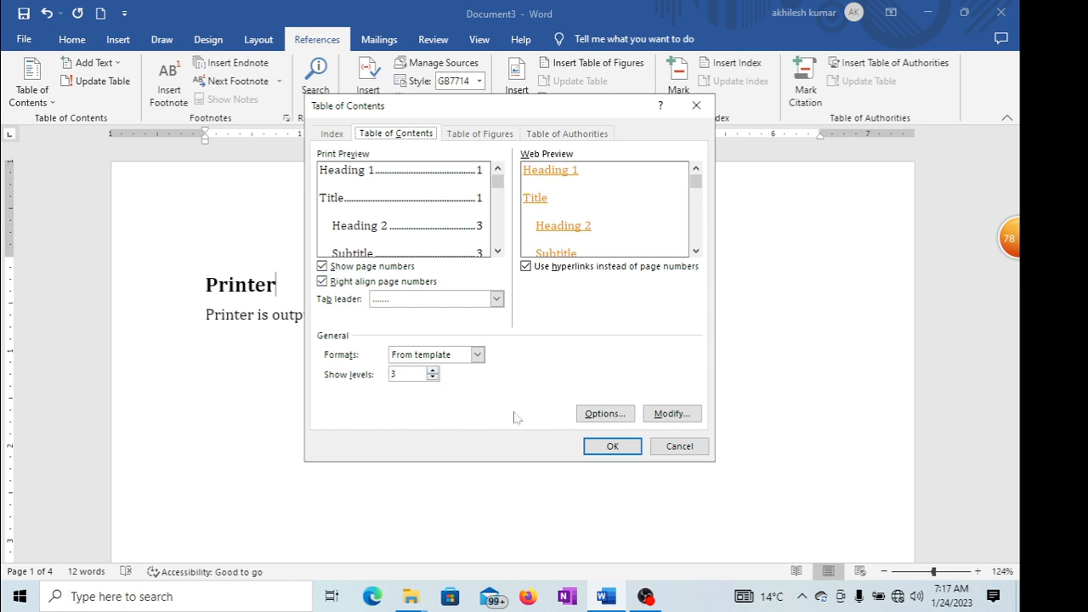
{"action": "left_click", "coordinate": [696, 105]}
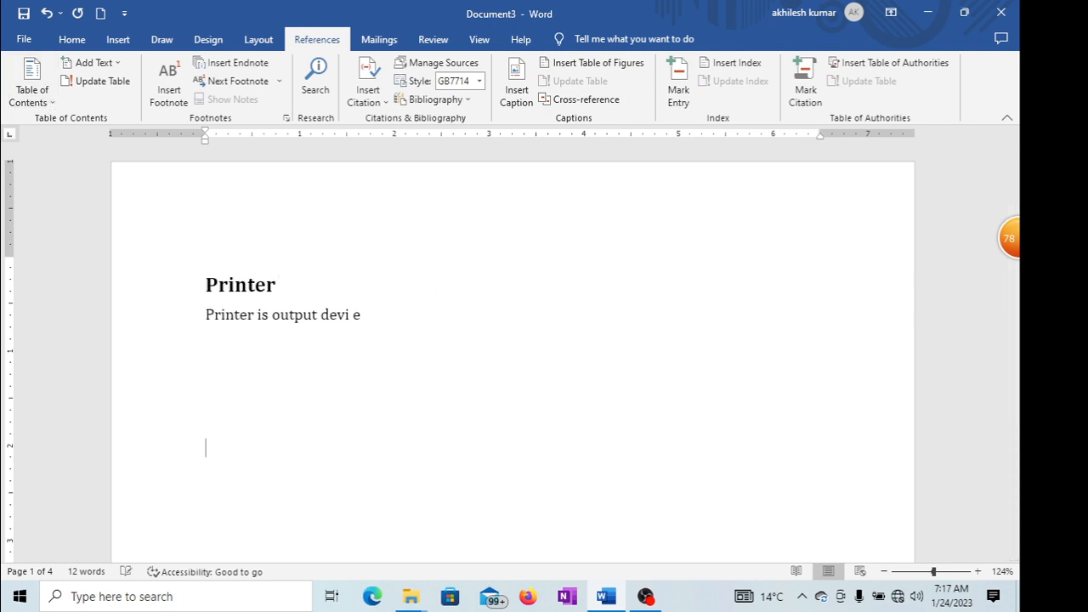
- Insert the Automatic Table 1 table of contents on a blank line below the printer sentence on the first page
{"action": "left_click", "coordinate": [50, 100]}
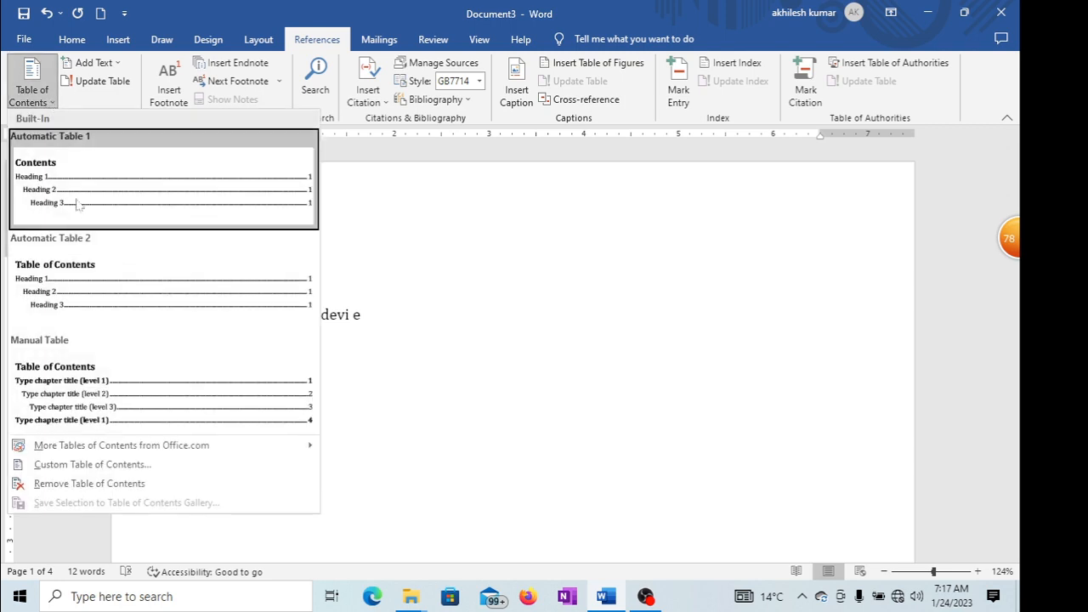
{"action": "left_click", "coordinate": [136, 200]}
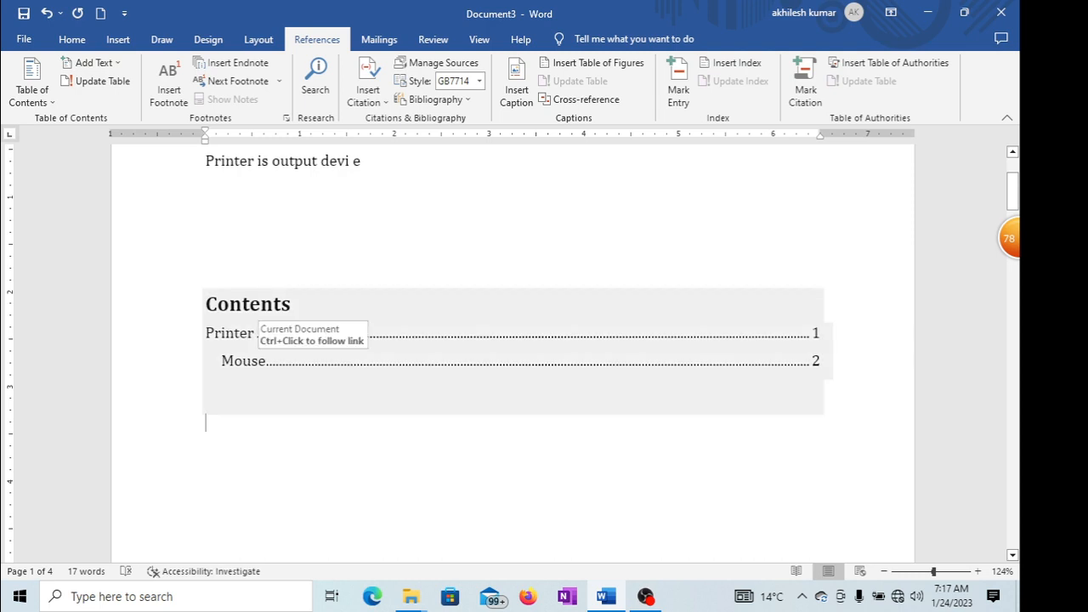
{"action": "scroll", "coordinate": [255, 331], "scroll_direction": "up", "scroll_amount": 1}
{"action": "scroll", "coordinate": [510, 339], "scroll_direction": "up", "scroll_amount": 1}
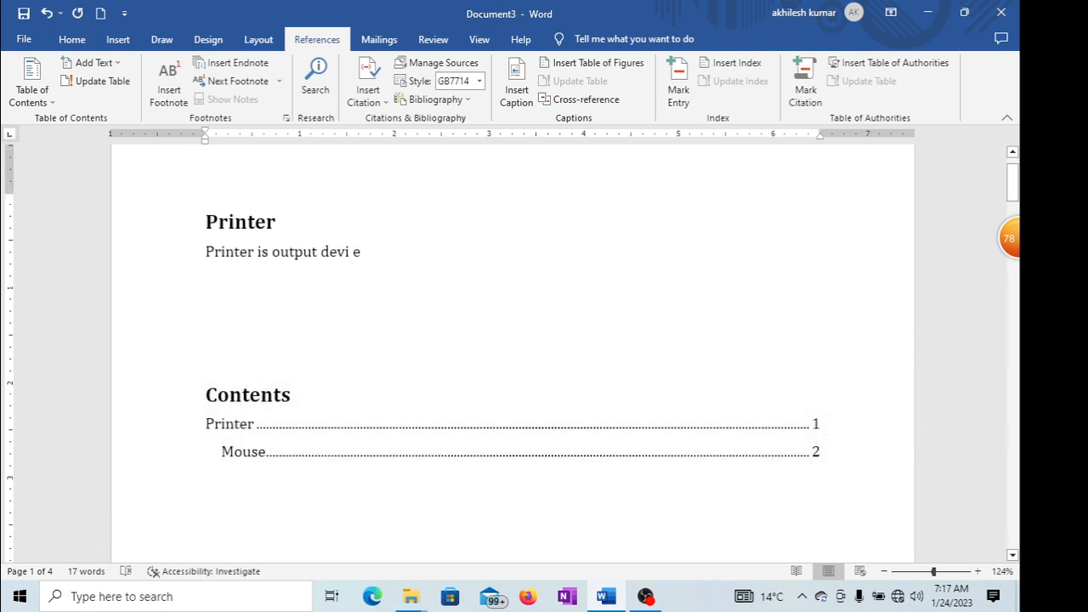
{"action": "scroll", "coordinate": [510, 340], "scroll_direction": "up", "scroll_amount": 1}
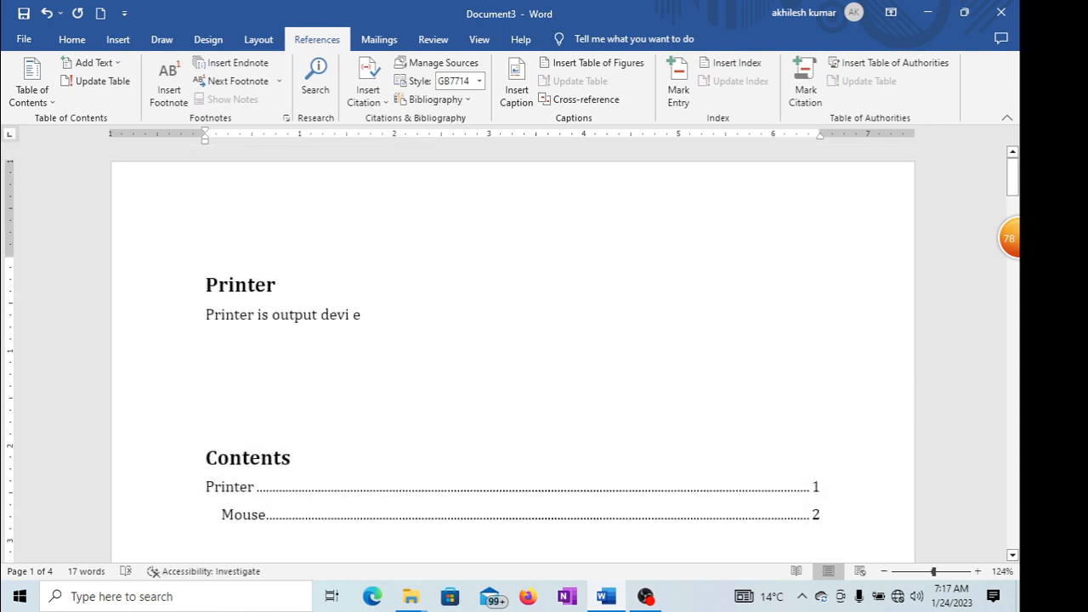
- Compare the page numbers of the Printer and Mouse contents entries with the pages where their headings stand
{"action": "scroll", "coordinate": [510, 340], "scroll_direction": "down", "scroll_amount": 5}
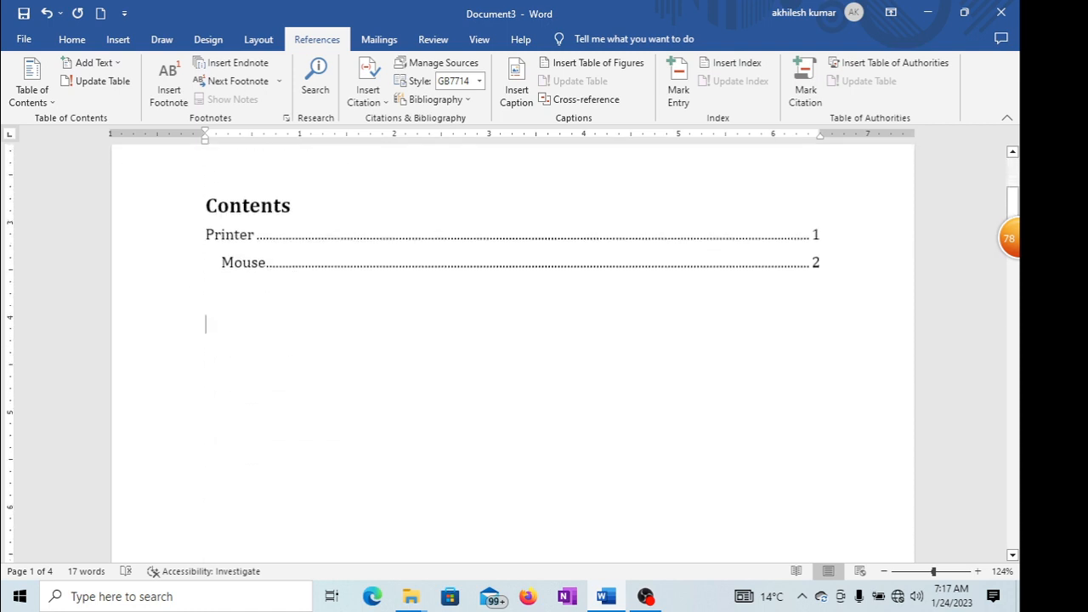
{"action": "scroll", "coordinate": [510, 340], "scroll_direction": "down", "scroll_amount": 12}
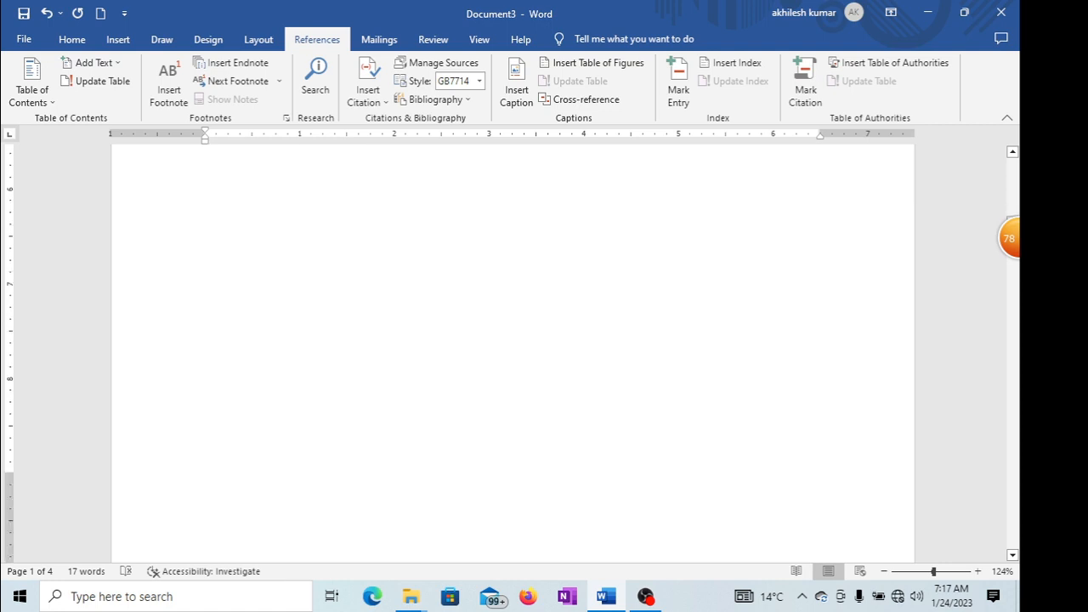
{"action": "scroll", "coordinate": [190, 501], "scroll_direction": "down", "scroll_amount": 3}
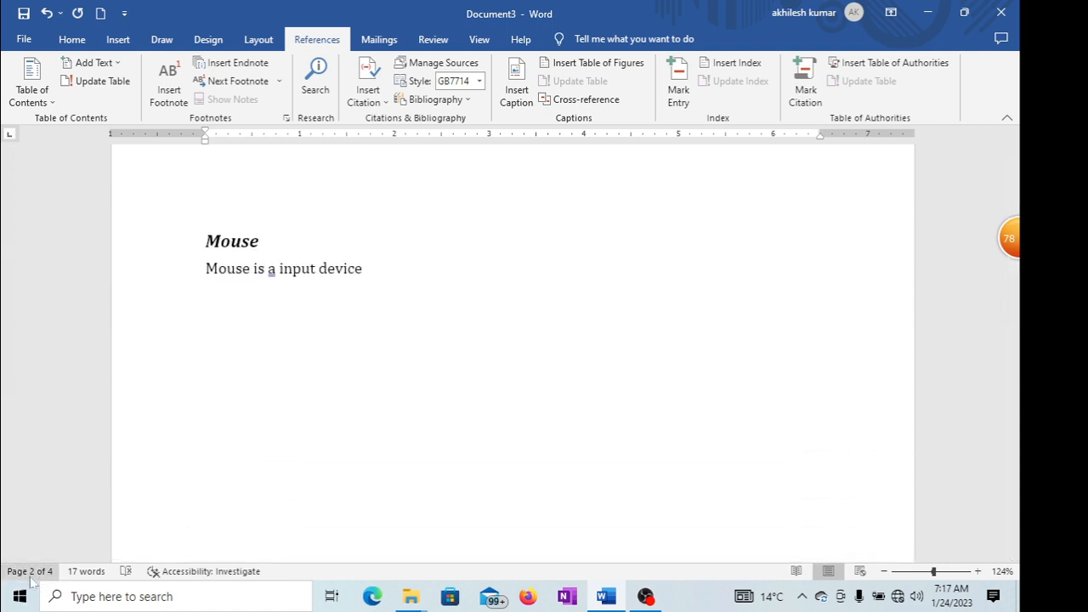
{"action": "scroll", "coordinate": [363, 309], "scroll_direction": "up", "scroll_amount": 10}
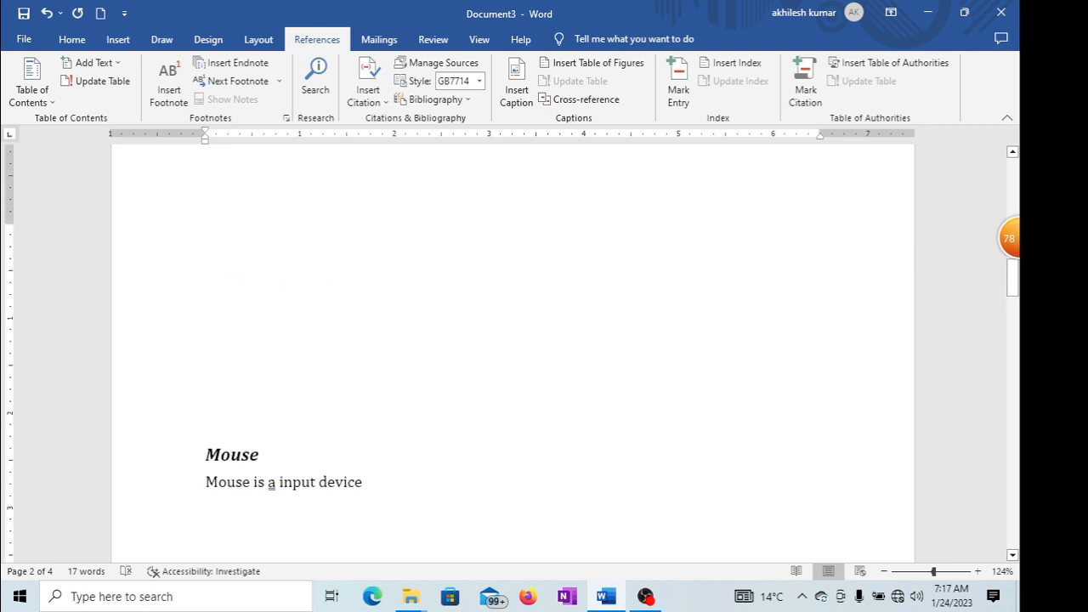
{"action": "scroll", "coordinate": [512, 353], "scroll_direction": "up", "scroll_amount": 5}
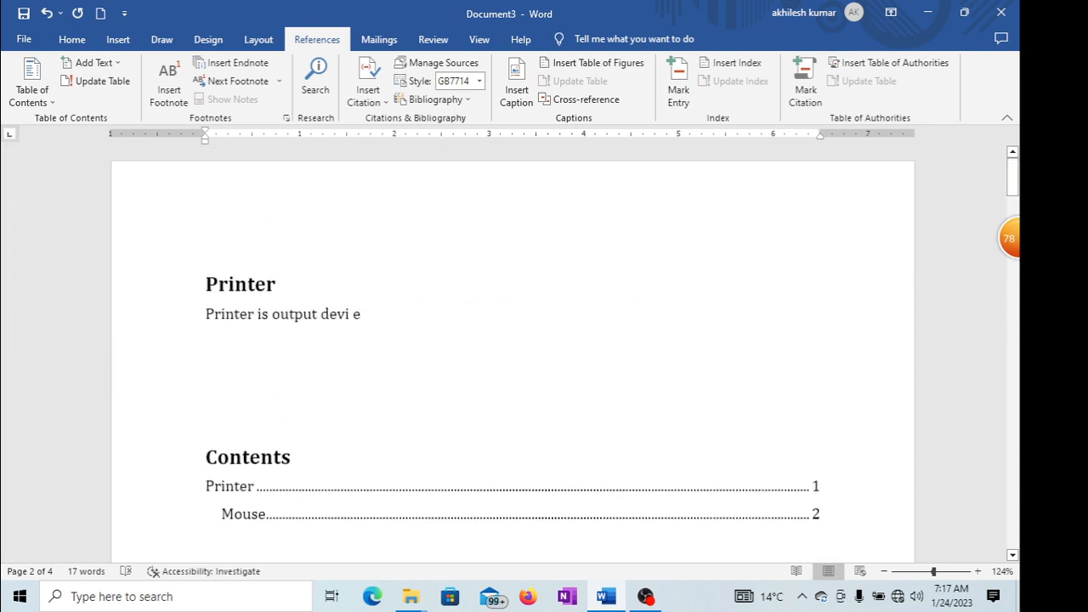
{"action": "scroll", "coordinate": [512, 382], "scroll_direction": "down", "scroll_amount": 4}
{"action": "scroll", "coordinate": [512, 383], "scroll_direction": "up", "scroll_amount": 3}
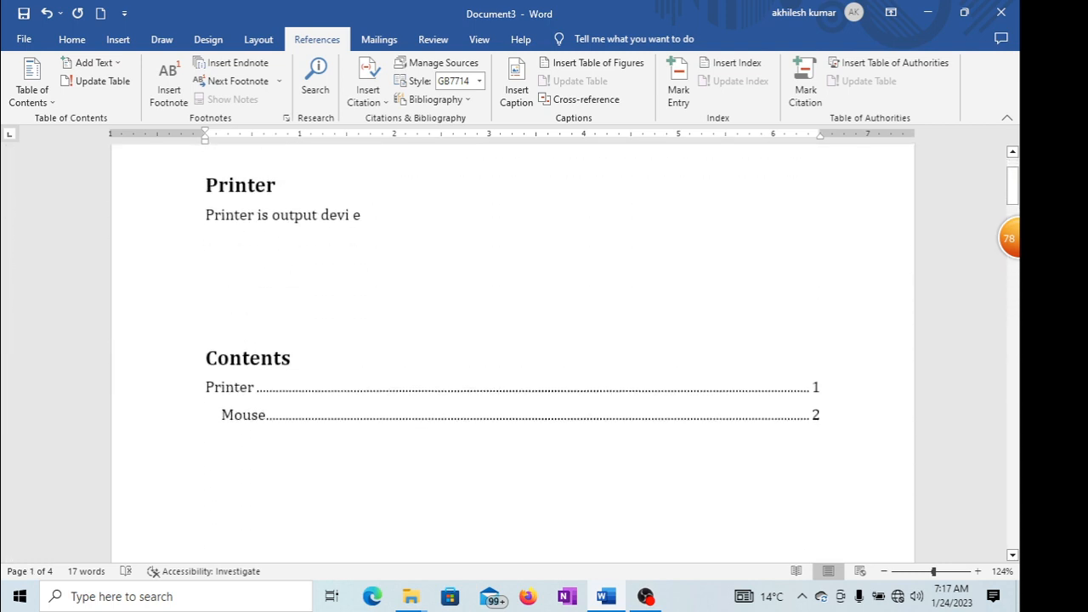
{"action": "scroll", "coordinate": [95, 248], "scroll_direction": "down", "scroll_amount": 4}
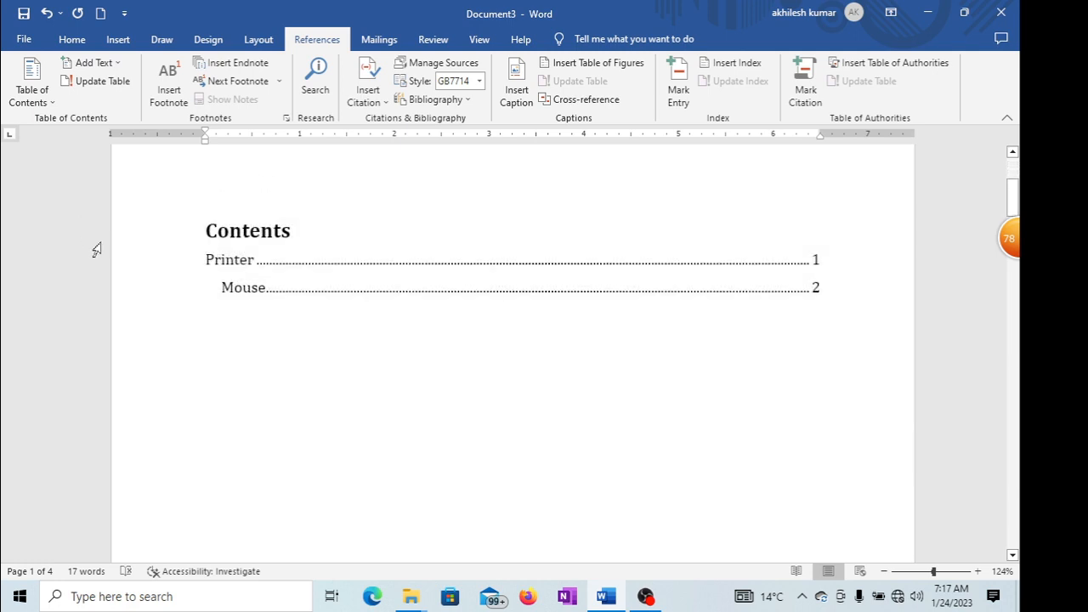
{"action": "scroll", "coordinate": [95, 248], "scroll_direction": "up", "scroll_amount": 5}
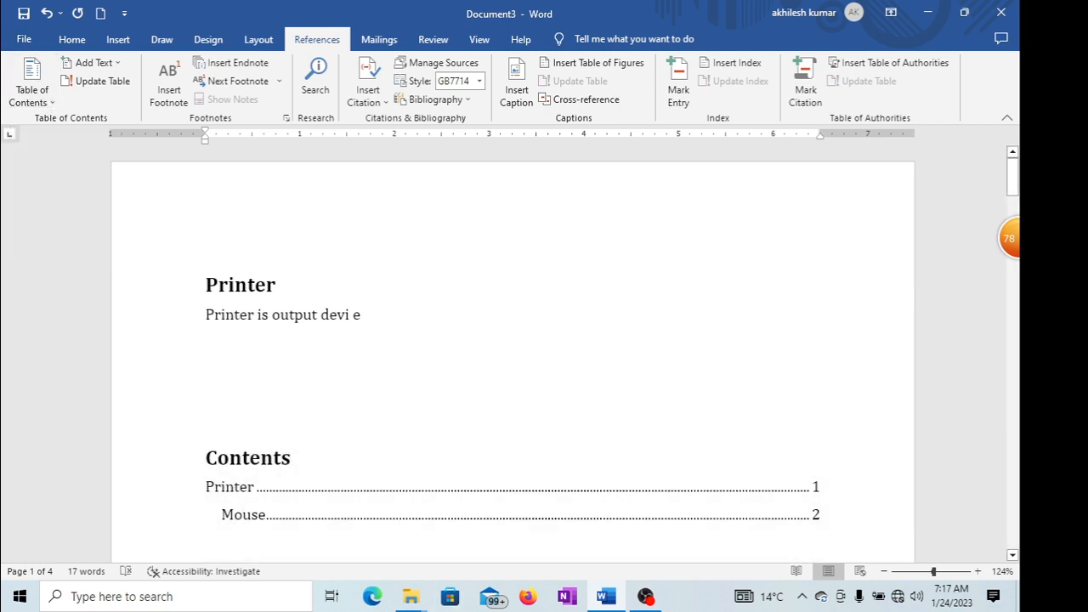
- Place the cursor below the inserted contents table and review the Automatic Table 2 layout without inserting it
{"action": "left_click", "coordinate": [389, 460]}
{"action": "scroll", "coordinate": [389, 460], "scroll_direction": "down", "scroll_amount": 4}
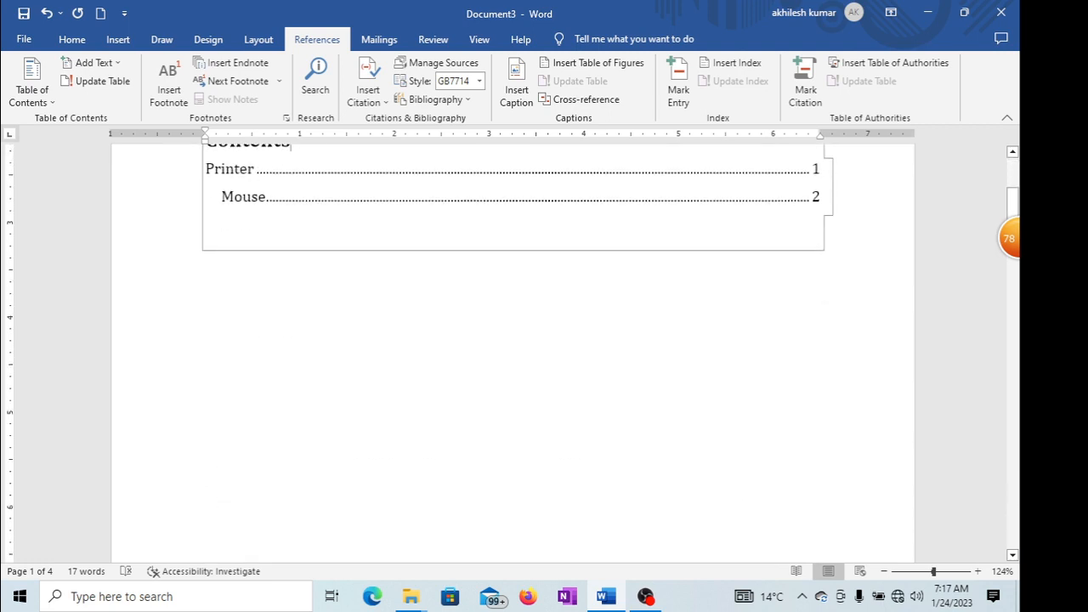
{"action": "scroll", "coordinate": [510, 340], "scroll_direction": "up", "scroll_amount": 3}
{"action": "left_click", "coordinate": [415, 503]}
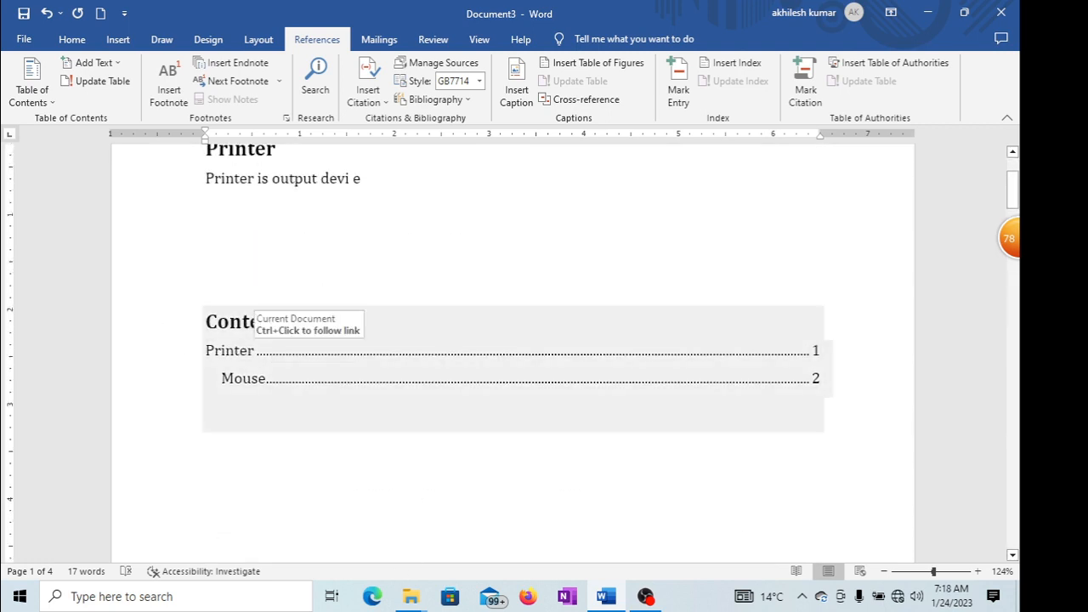
{"action": "left_click", "coordinate": [31, 89]}
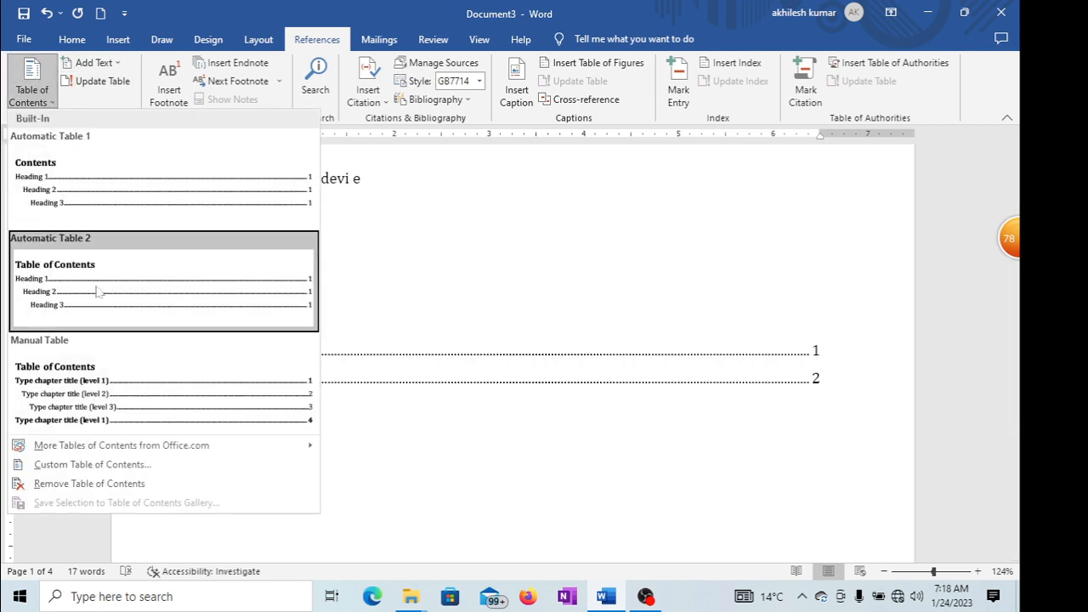
{"action": "left_click", "coordinate": [292, 272]}
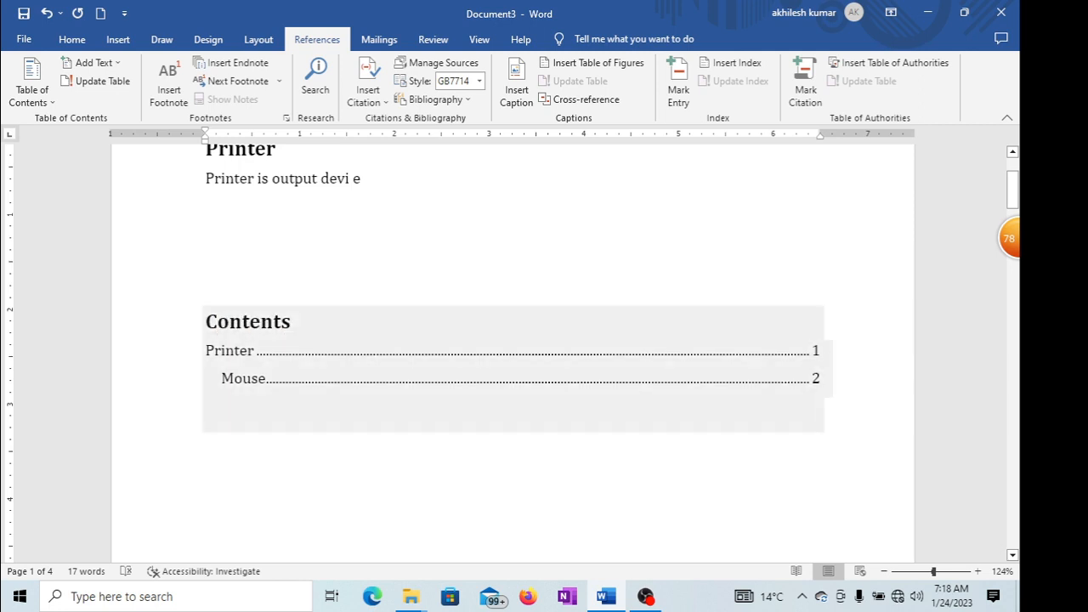
{"action": "scroll", "coordinate": [366, 345], "scroll_direction": "down", "scroll_amount": 3}
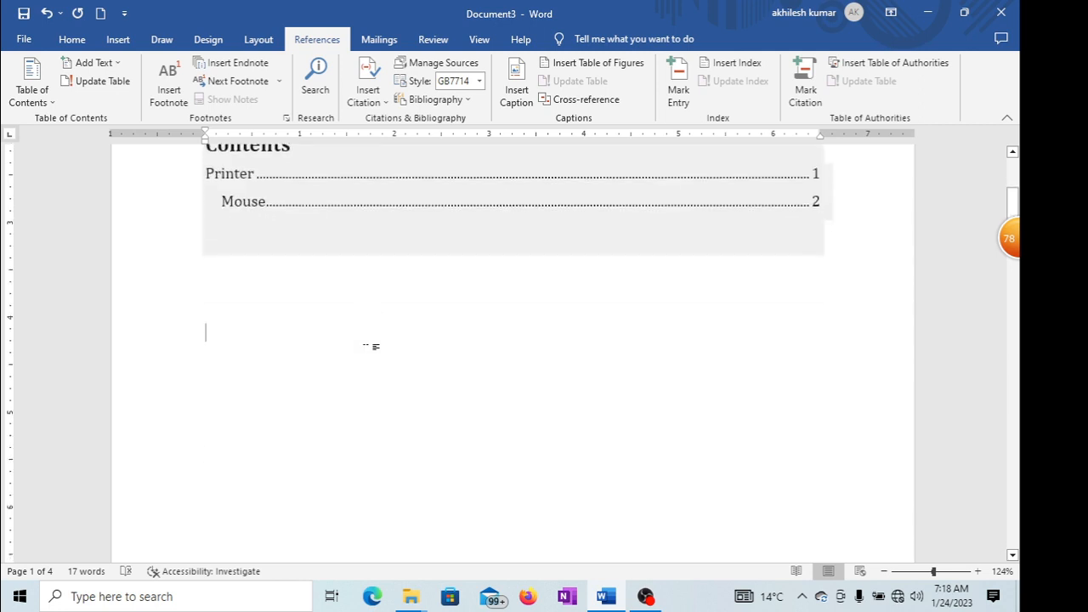
{"action": "scroll", "coordinate": [123, 355], "scroll_direction": "up", "scroll_amount": 2}
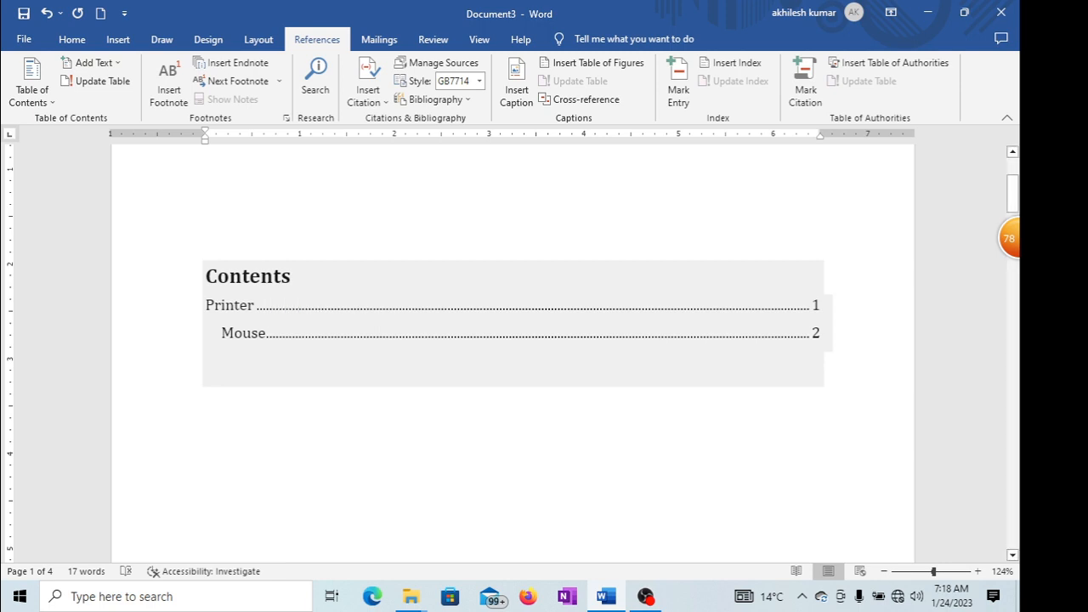
- Follow the Mouse entry in the contents table to its heading and return to the first page
{"action": "left_click", "coordinate": [259, 342], "text": "ctrl"}
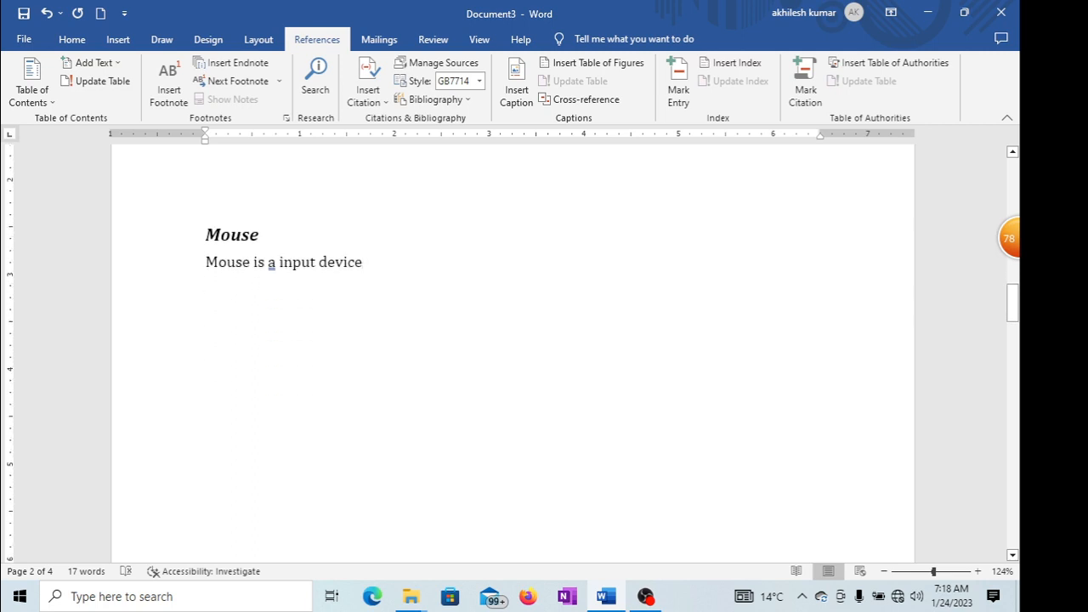
{"action": "scroll", "coordinate": [512, 349], "scroll_direction": "up", "scroll_amount": 10}
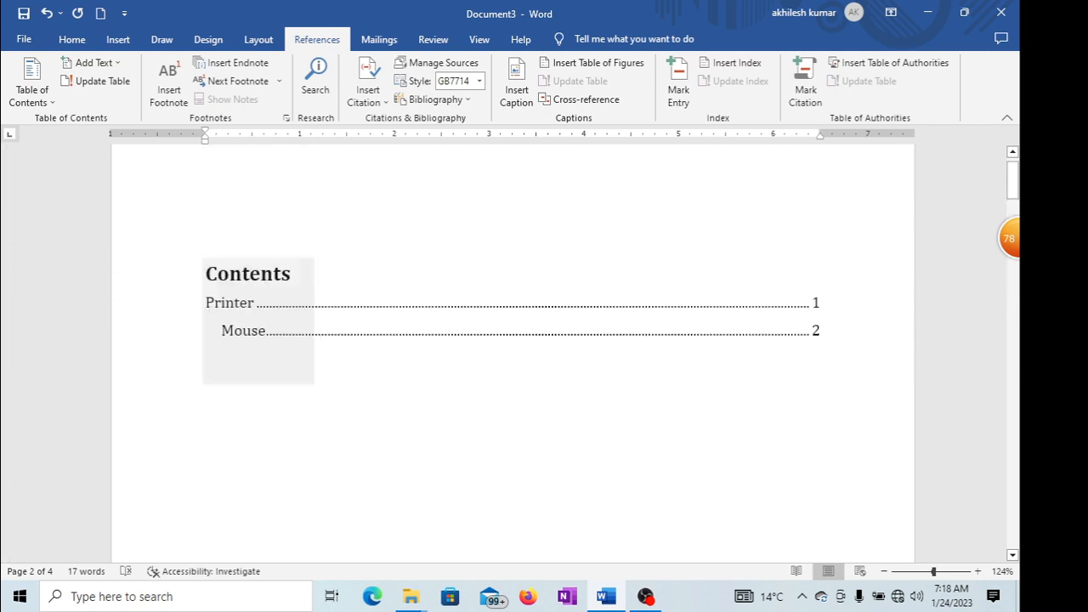
{"action": "scroll", "coordinate": [513, 348], "scroll_direction": "up", "scroll_amount": 4}
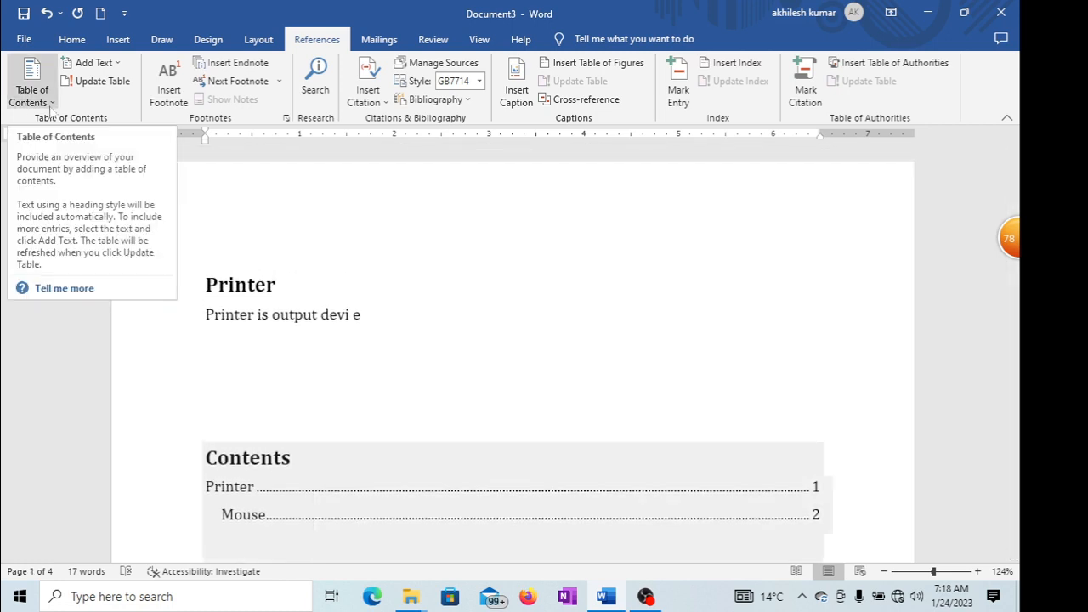
- Review the built-in table of contents layouts without inserting one and look over the existing contents table
{"action": "left_click", "coordinate": [348, 378]}
{"action": "scroll", "coordinate": [353, 391], "scroll_direction": "down", "scroll_amount": 2}
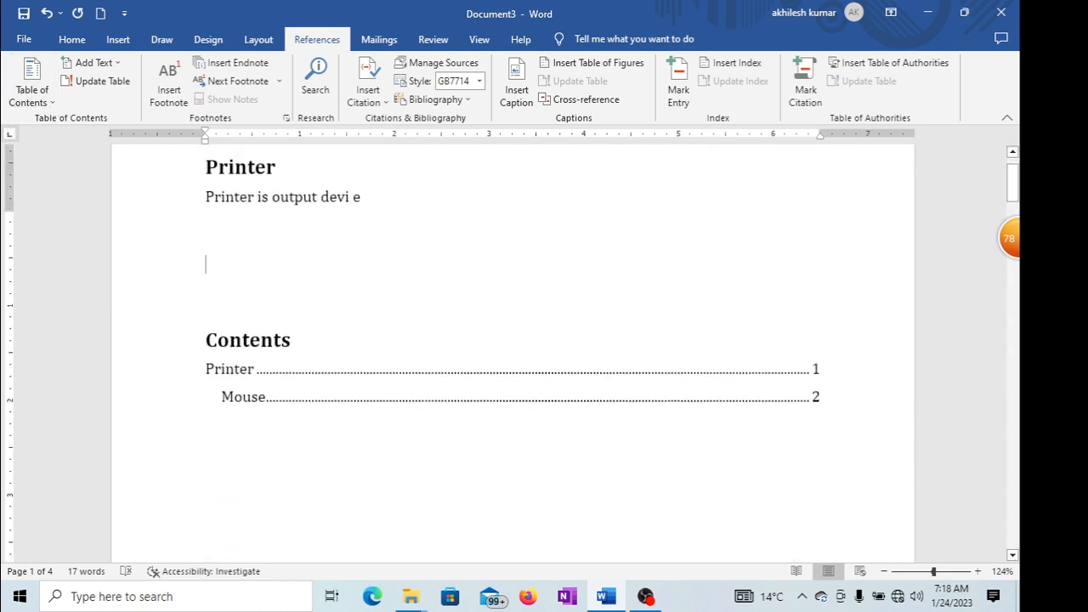
{"action": "scroll", "coordinate": [357, 395], "scroll_direction": "up", "scroll_amount": 2}
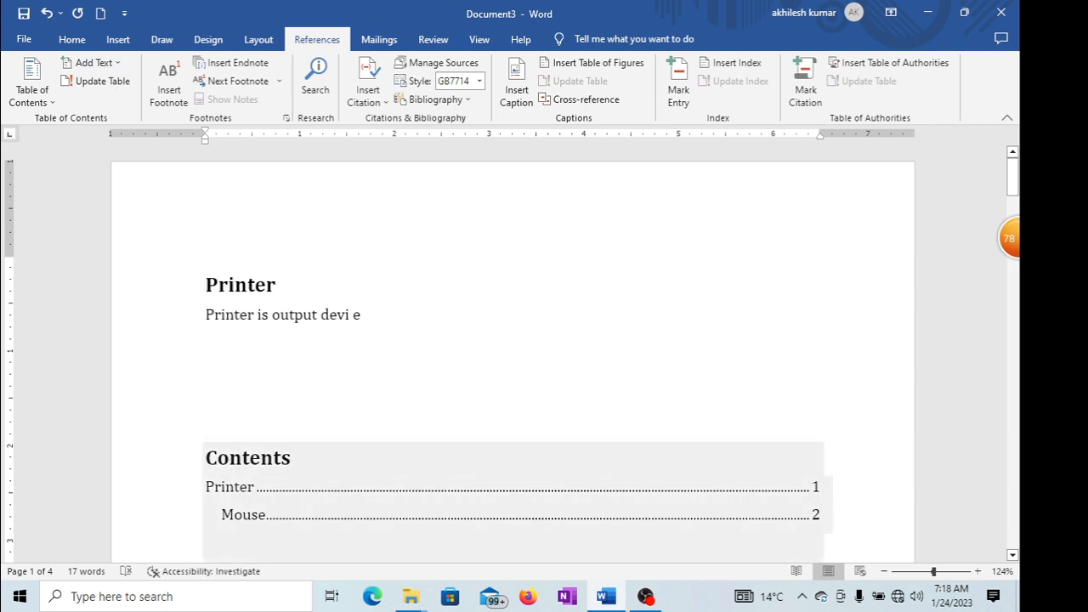
{"action": "left_click", "coordinate": [51, 102]}
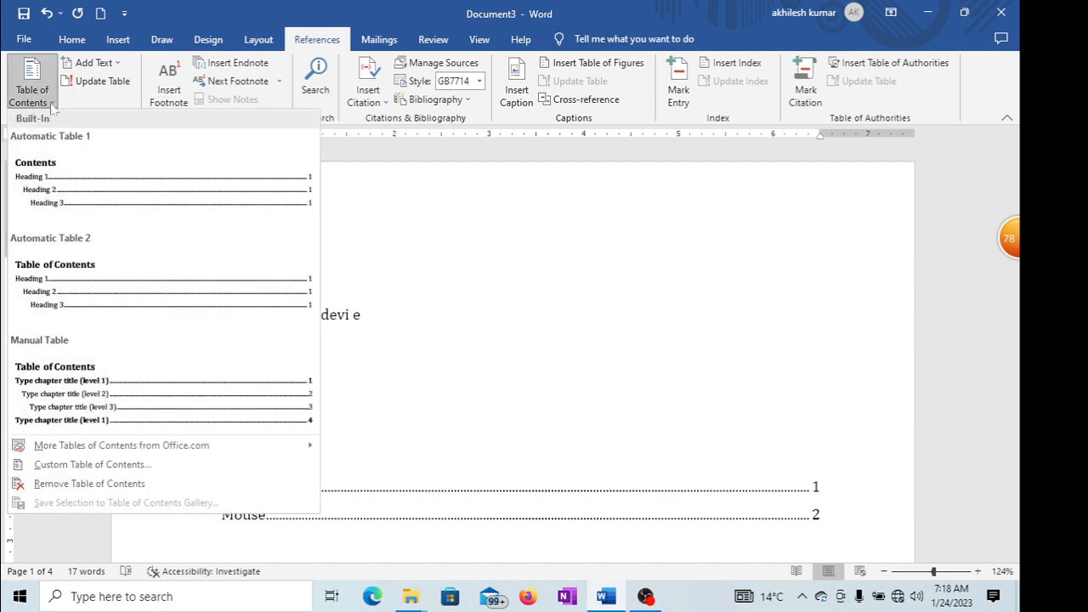
{"action": "left_click", "coordinate": [527, 315]}
{"action": "scroll", "coordinate": [442, 400], "scroll_direction": "down", "scroll_amount": 3}
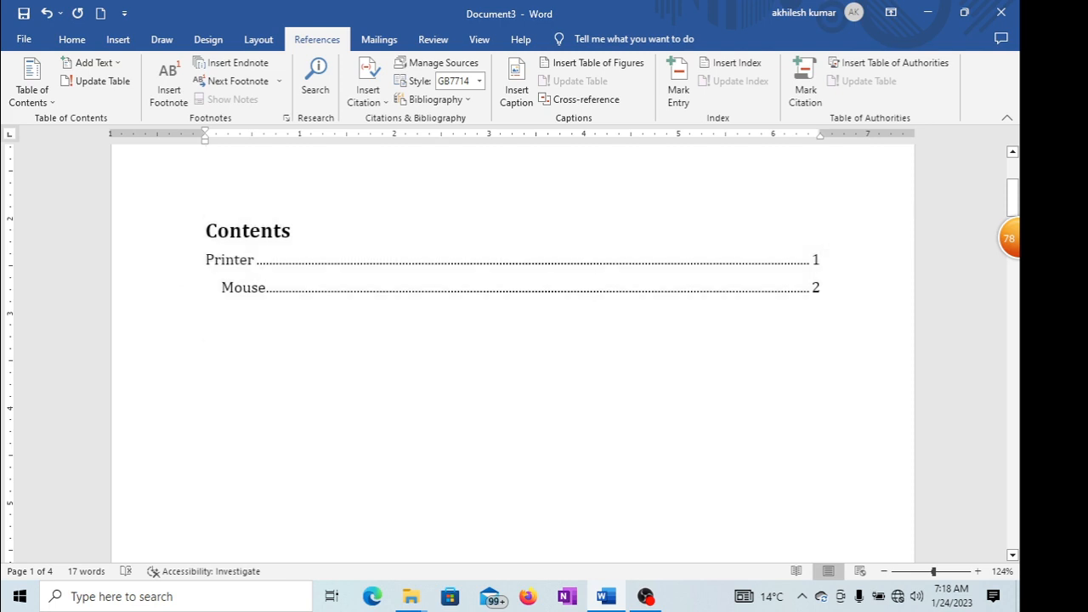
{"action": "scroll", "coordinate": [510, 340], "scroll_direction": "up", "scroll_amount": 3}
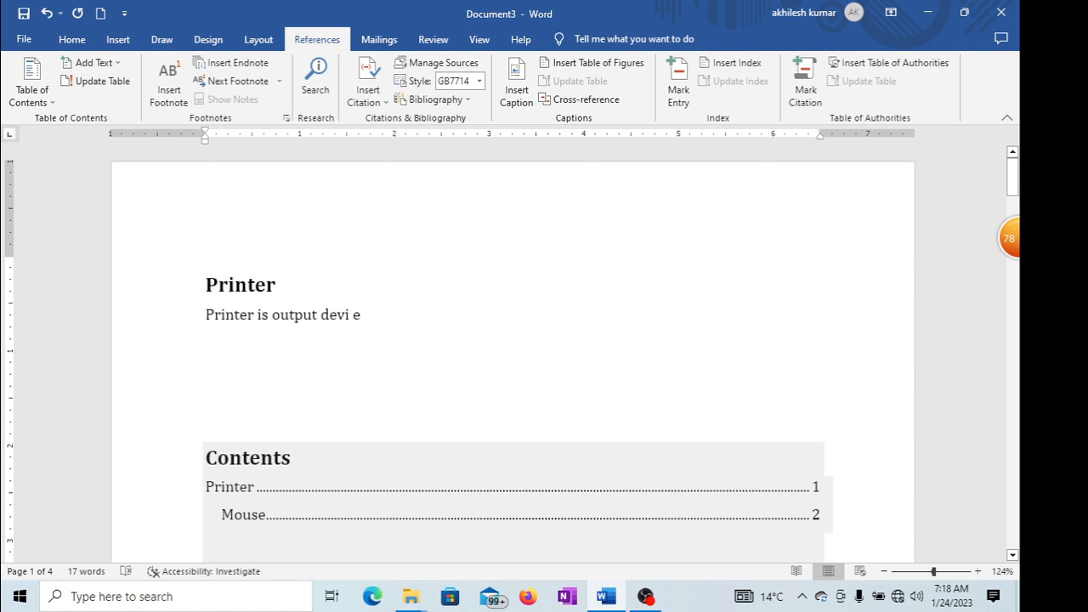
- Use Add Text on the Printer heading to try Level 2 for the table of contents, ending with Level 3
{"action": "left_click", "coordinate": [92, 62]}
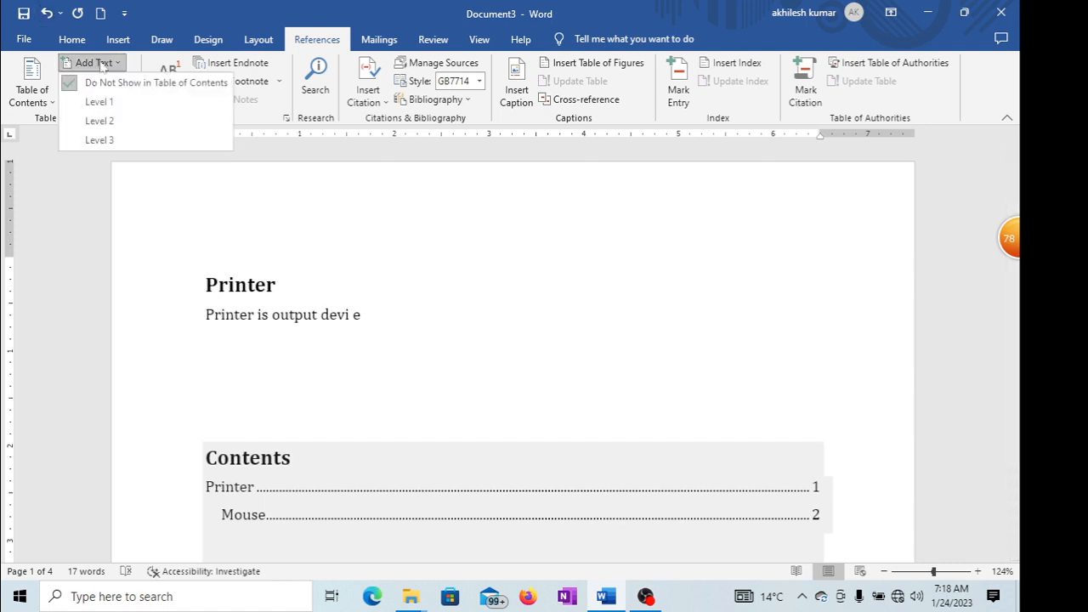
{"action": "left_click", "coordinate": [109, 103]}
{"action": "double_click", "coordinate": [240, 284]}
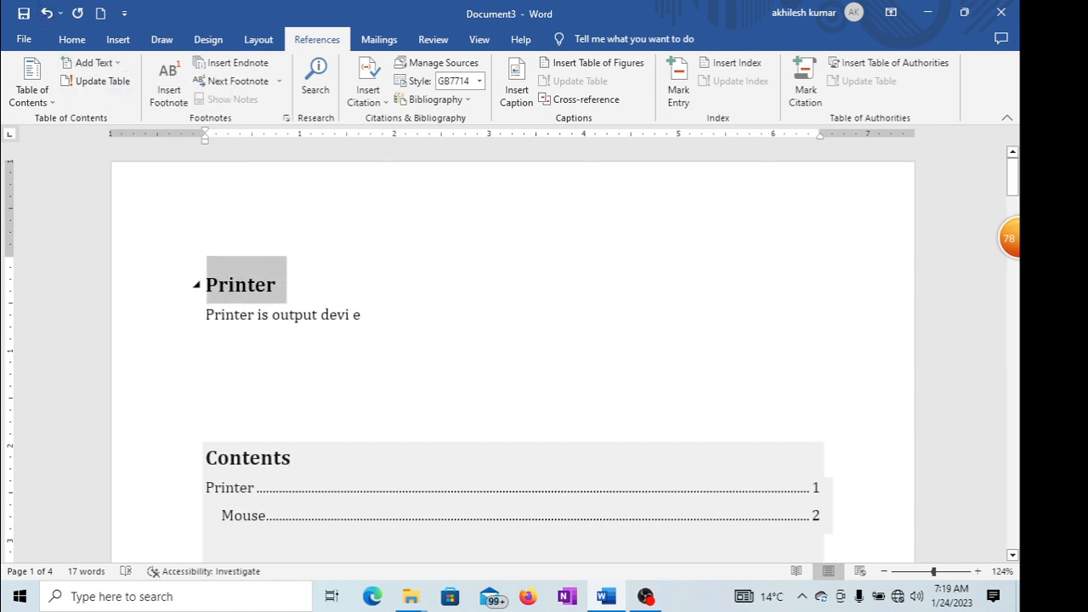
{"action": "left_click", "coordinate": [92, 62]}
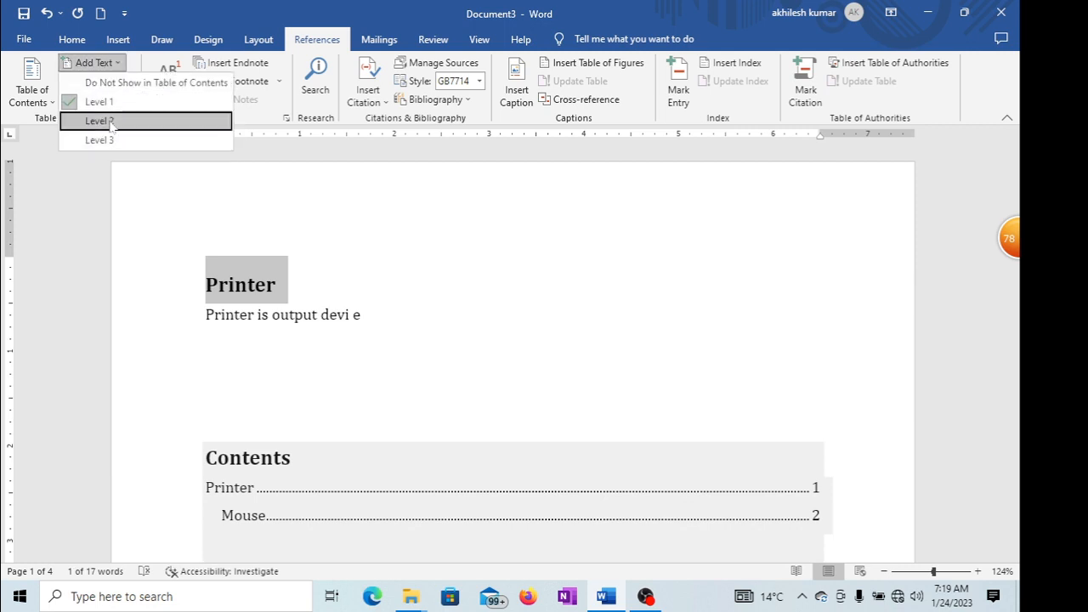
{"action": "left_click", "coordinate": [114, 122]}
{"action": "left_click", "coordinate": [115, 63]}
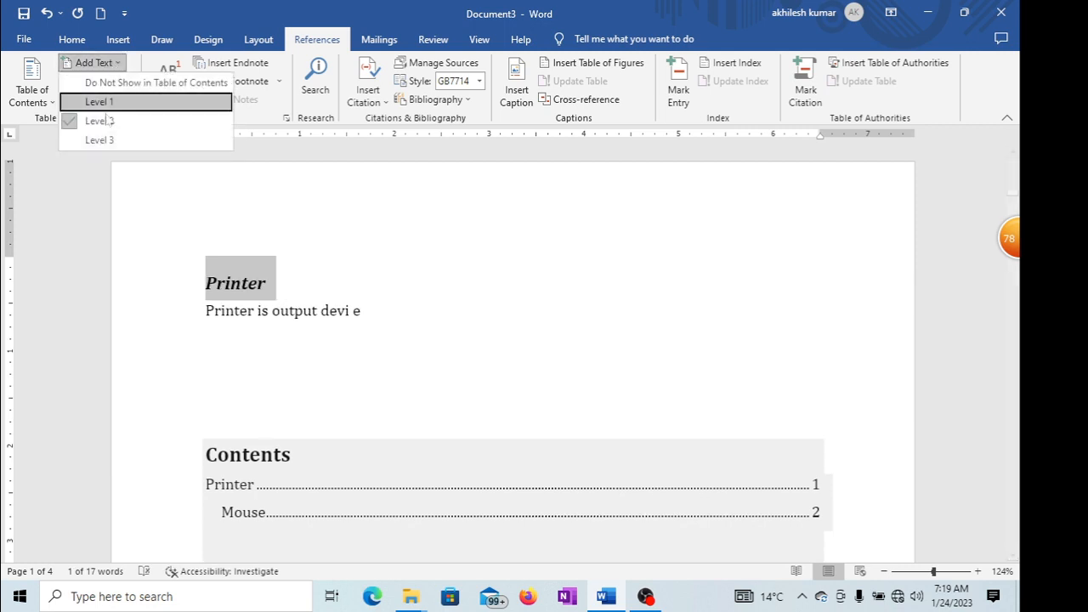
{"action": "left_click", "coordinate": [107, 139]}
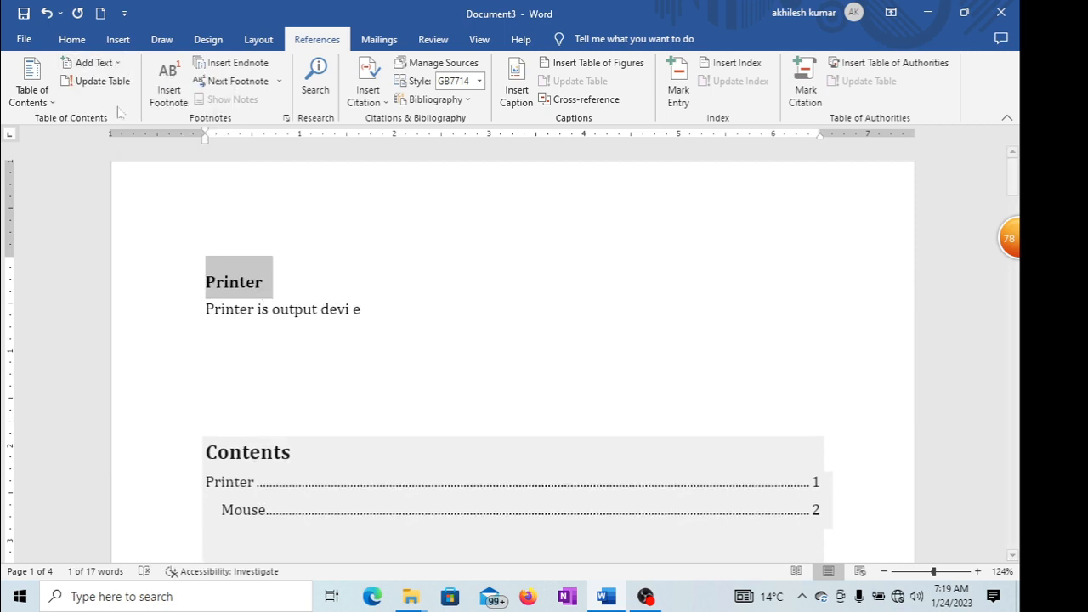
{"action": "left_click", "coordinate": [205, 382]}
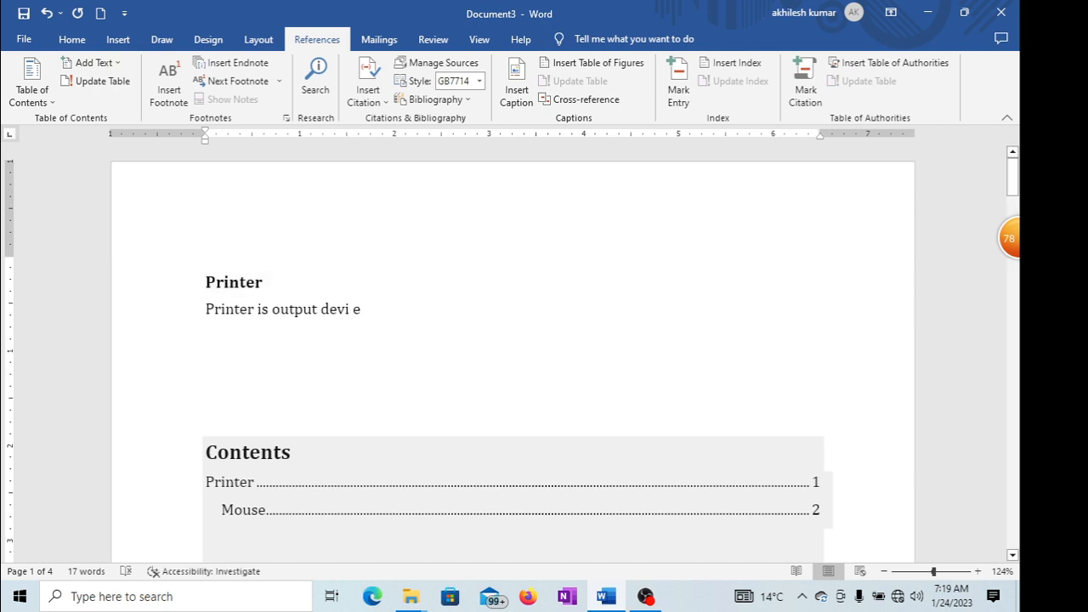
- Examine the update options for the contents table and close them without updating
{"action": "scroll", "coordinate": [510, 340], "scroll_direction": "down", "scroll_amount": 5}
{"action": "scroll", "coordinate": [510, 340], "scroll_direction": "up", "scroll_amount": 5}
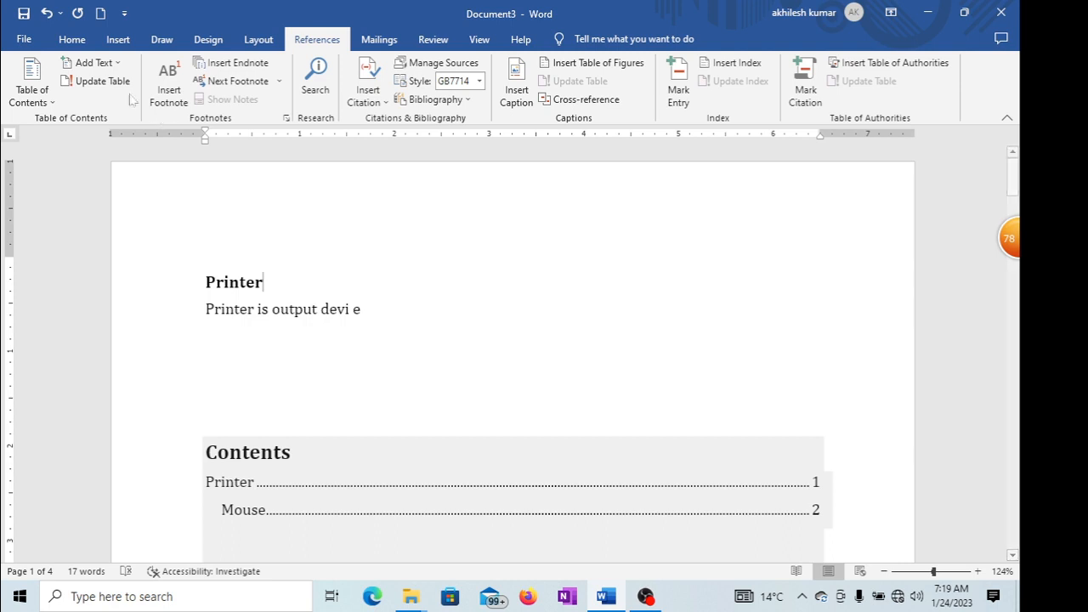
{"action": "left_click", "coordinate": [96, 80]}
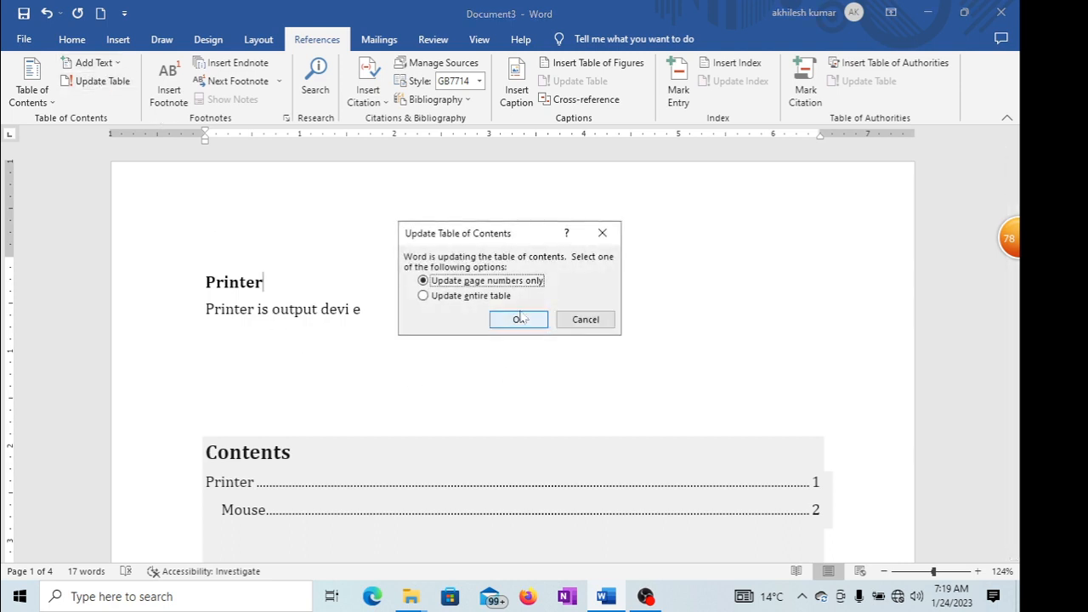
{"action": "left_click", "coordinate": [601, 233]}
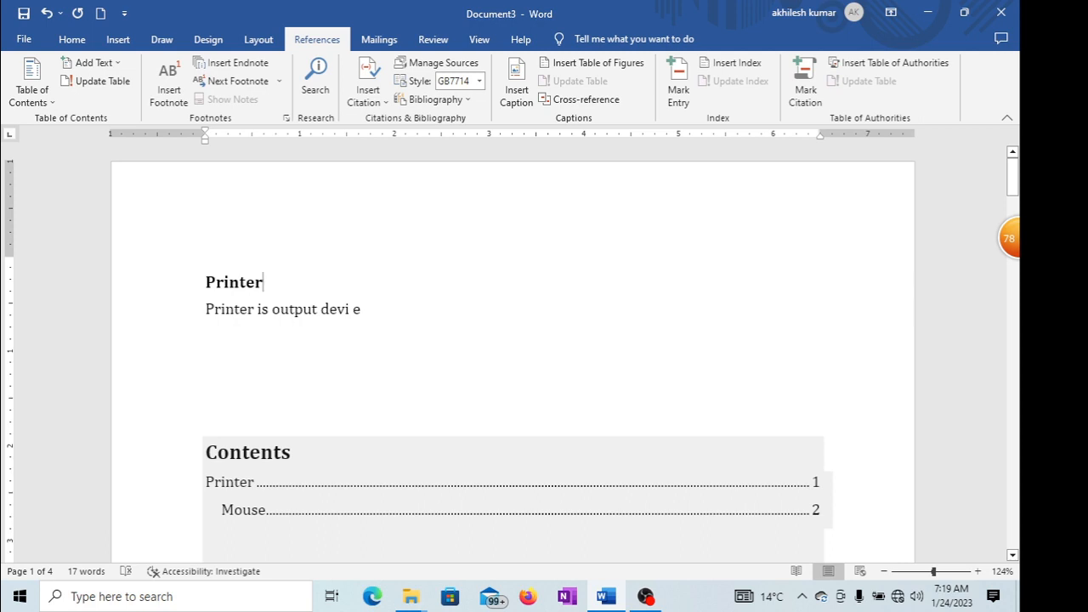
- Append the number 1 to the Printer heading on the first page so it reads Printer 1
{"action": "type", "text": "1"}
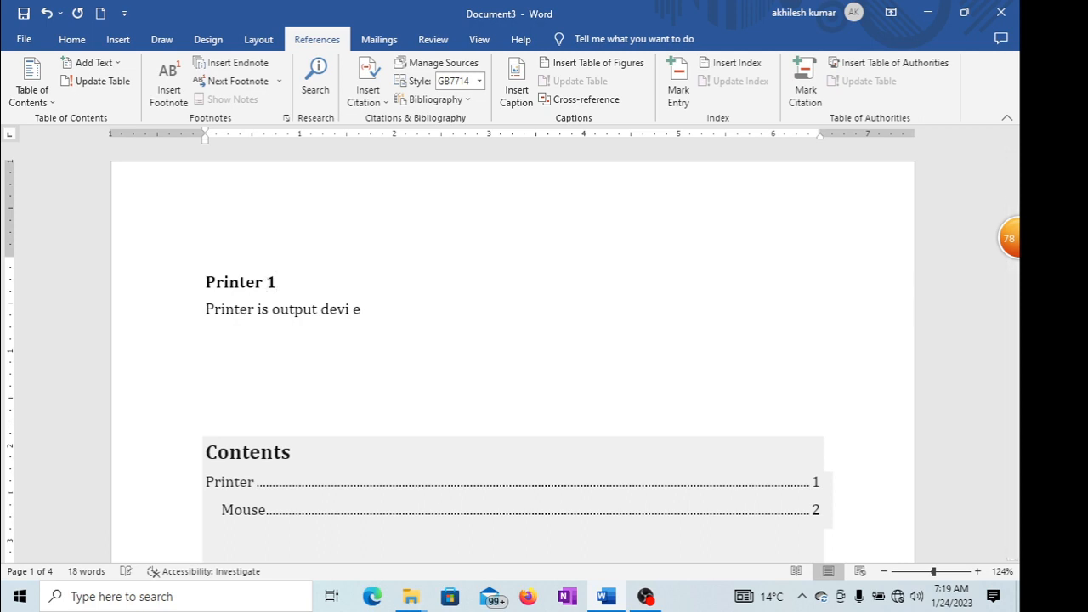
{"action": "left_click", "coordinate": [385, 396]}
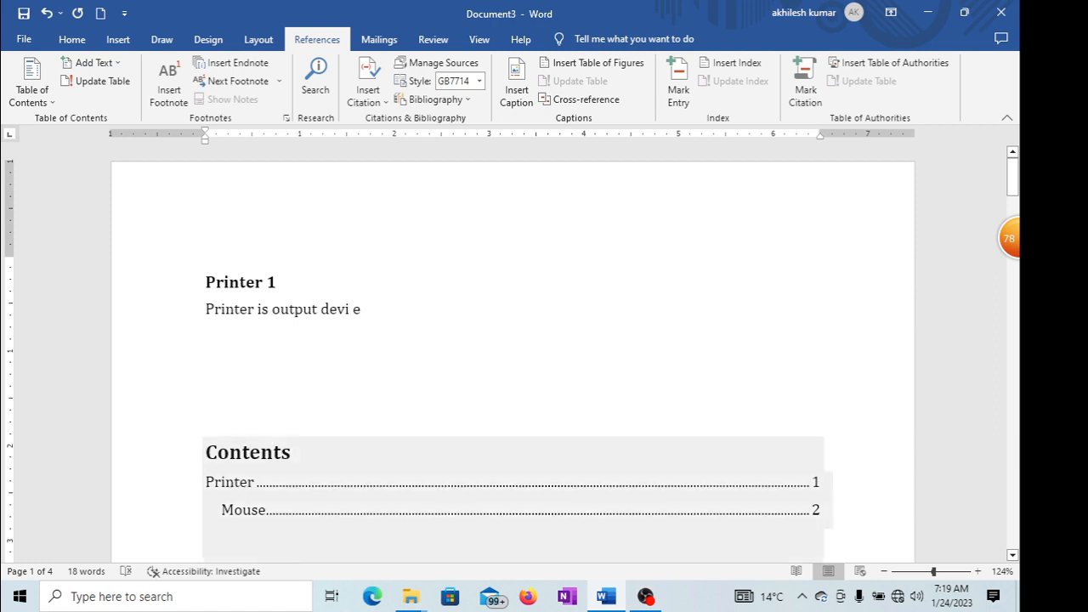
- Compare the Printer 1 heading on the first page with the Printer entry in the contents table
{"action": "scroll", "coordinate": [512, 357], "scroll_direction": "down", "scroll_amount": 3}
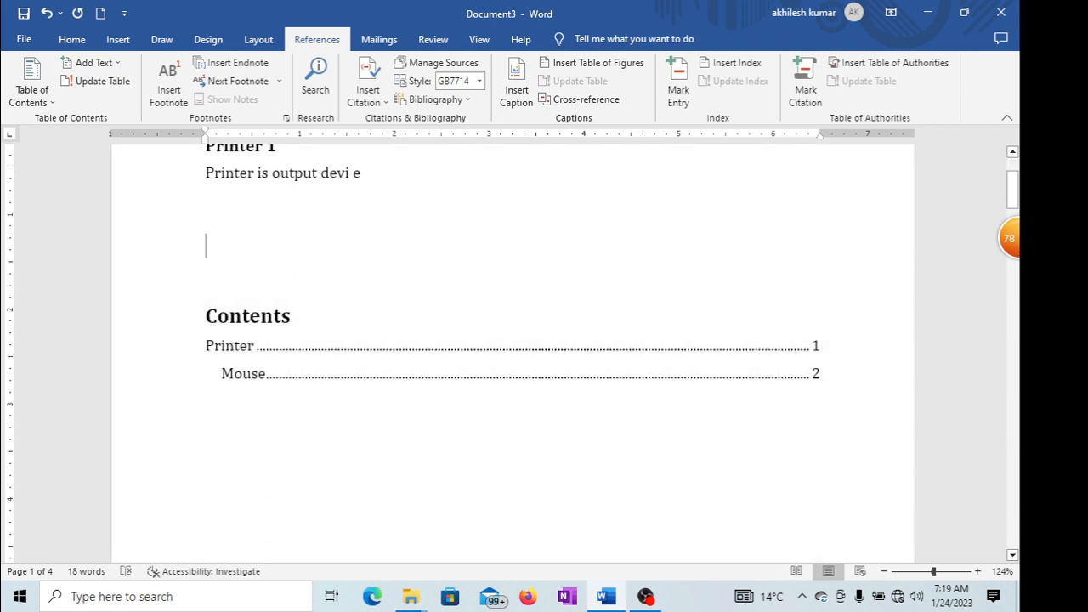
{"action": "scroll", "coordinate": [513, 355], "scroll_direction": "up", "scroll_amount": 1}
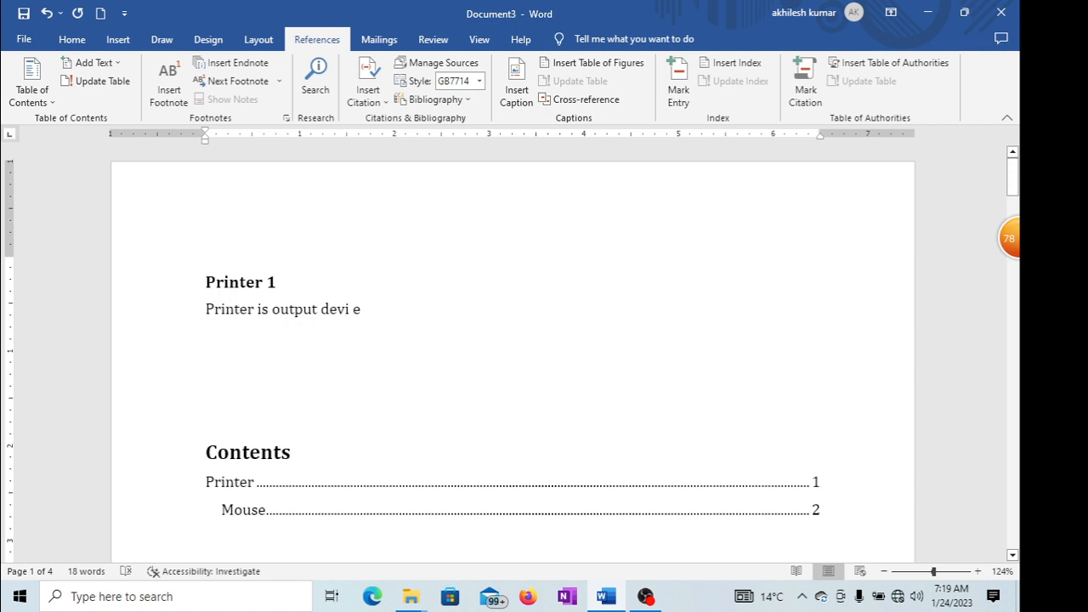
{"action": "left_click", "coordinate": [279, 283]}
{"action": "scroll", "coordinate": [510, 383], "scroll_direction": "down", "scroll_amount": 3}
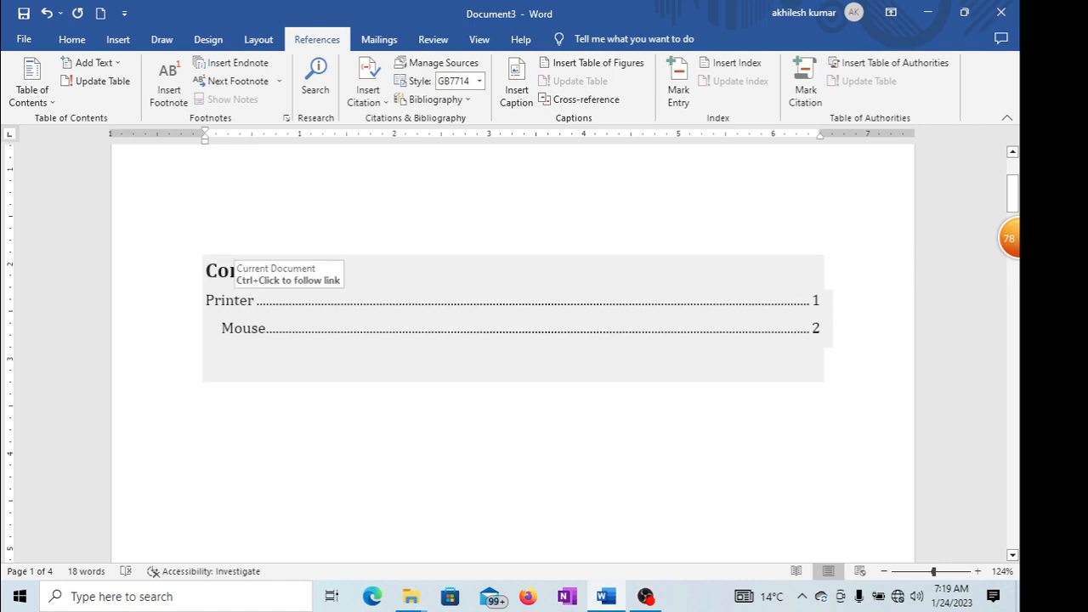
{"action": "scroll", "coordinate": [510, 357], "scroll_direction": "up", "scroll_amount": 3}
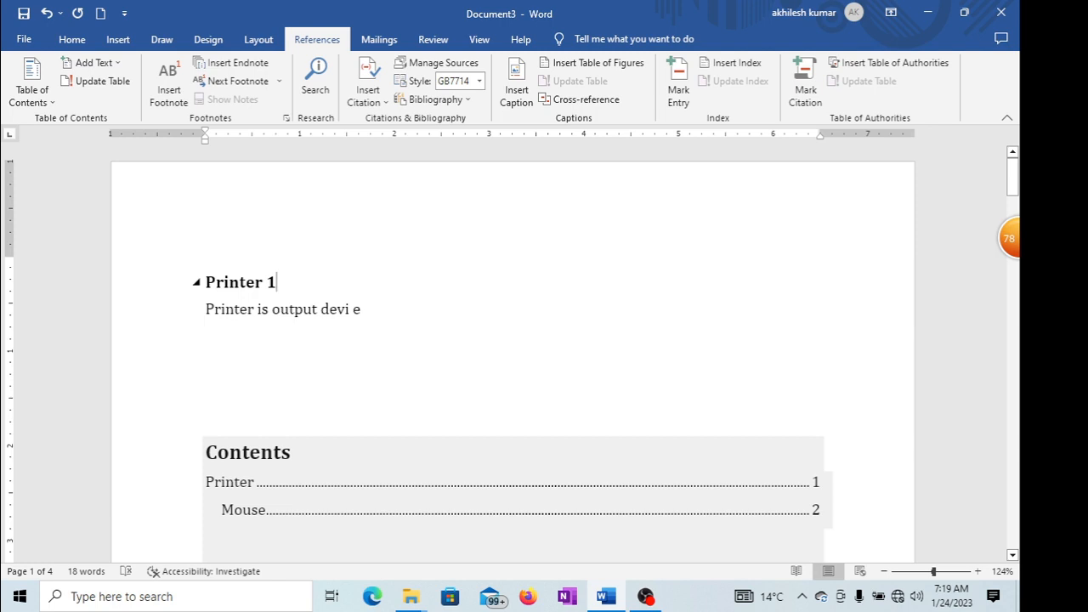
{"action": "scroll", "coordinate": [510, 357], "scroll_direction": "down", "scroll_amount": 2}
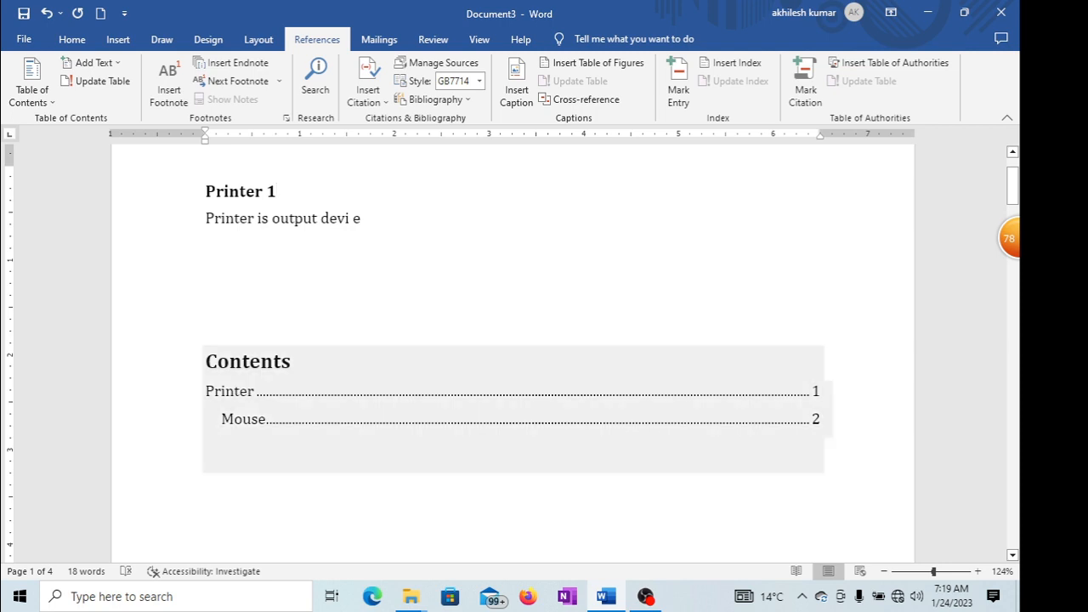
{"action": "scroll", "coordinate": [510, 357], "scroll_direction": "up", "scroll_amount": 2}
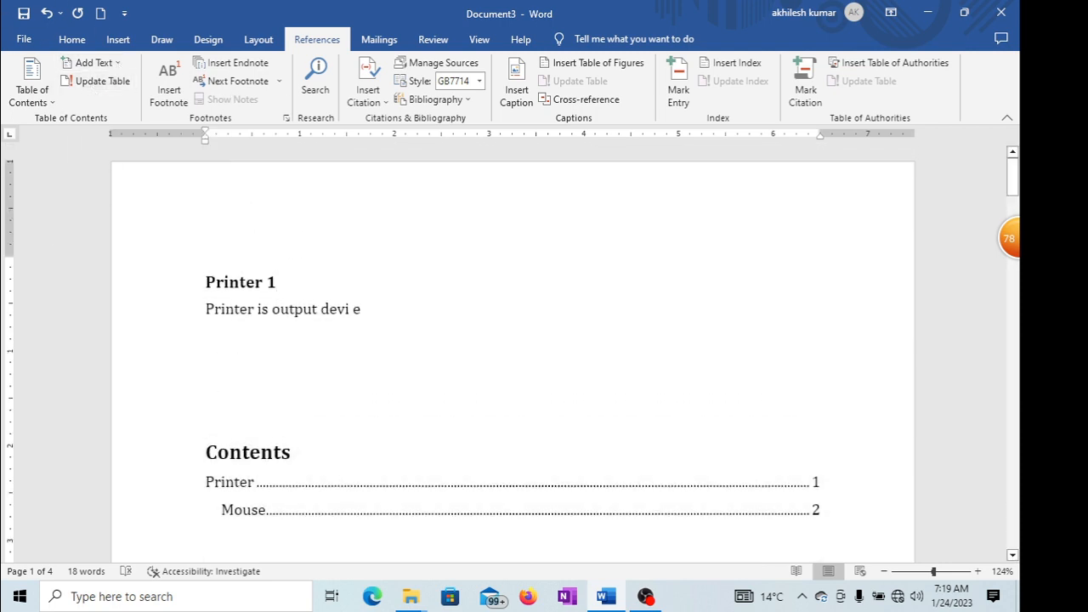
{"action": "scroll", "coordinate": [510, 357], "scroll_direction": "down", "scroll_amount": 3}
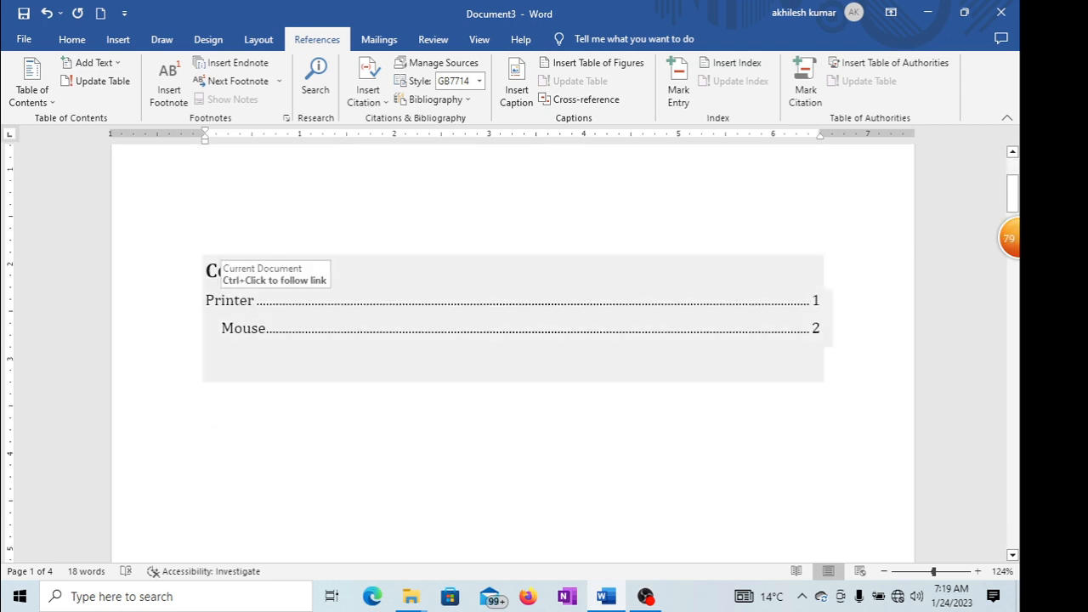
{"action": "scroll", "coordinate": [217, 272], "scroll_direction": "up", "scroll_amount": 4}
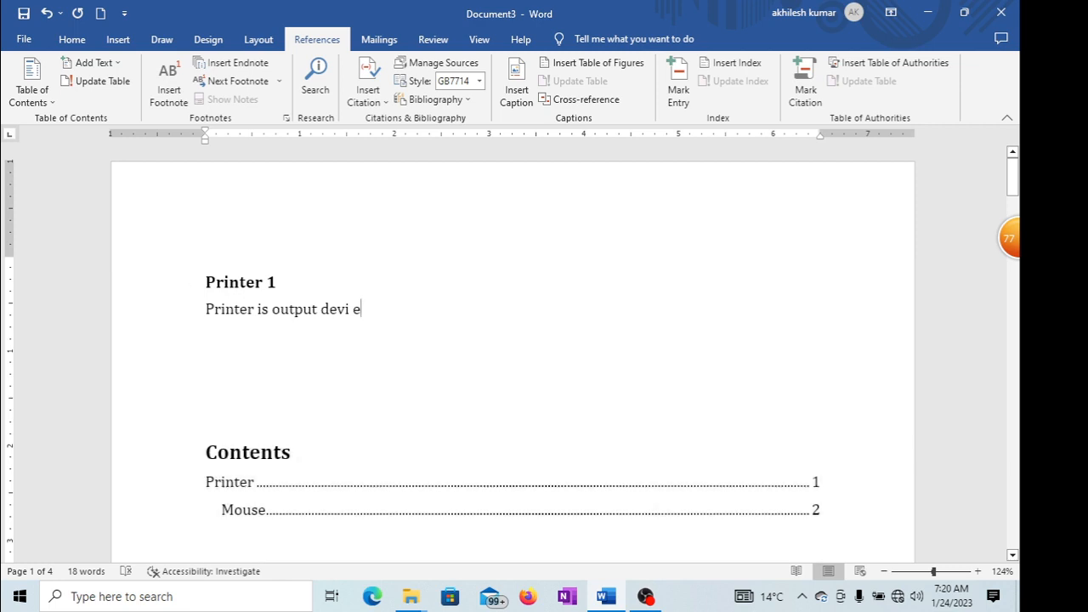
- Update the entire table of contents to match the edited Printer 1 heading and place the cursor below the table
{"action": "left_click", "coordinate": [95, 85]}
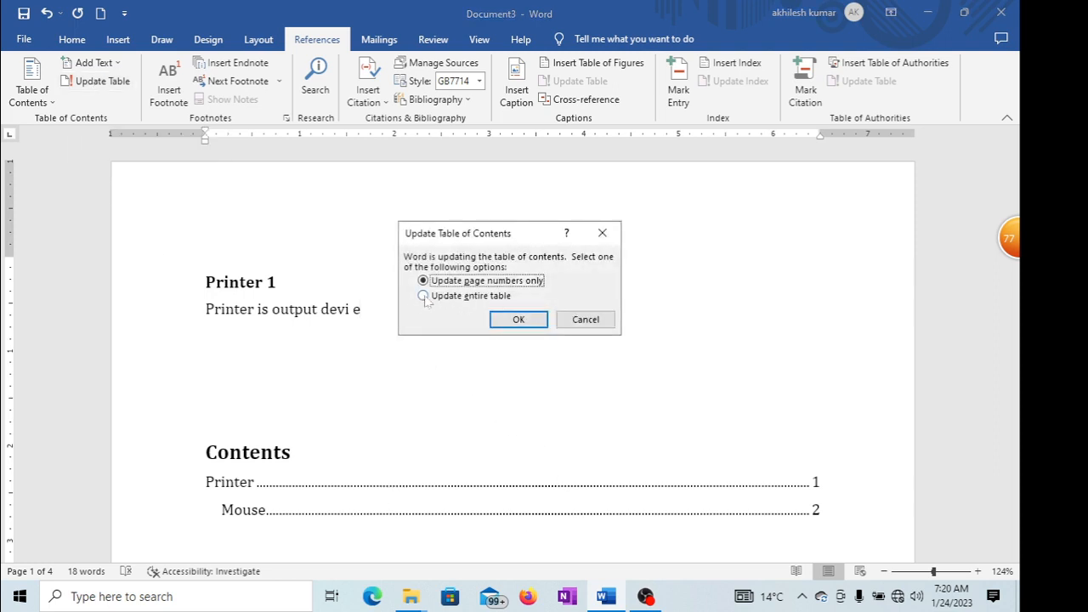
{"action": "left_click", "coordinate": [425, 296]}
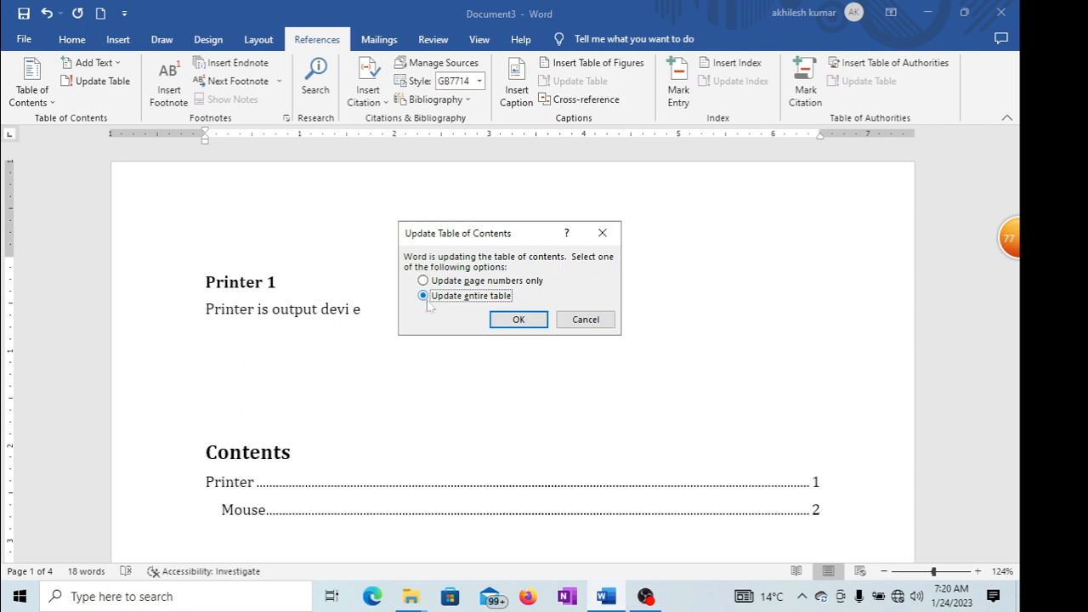
{"action": "left_click", "coordinate": [518, 320]}
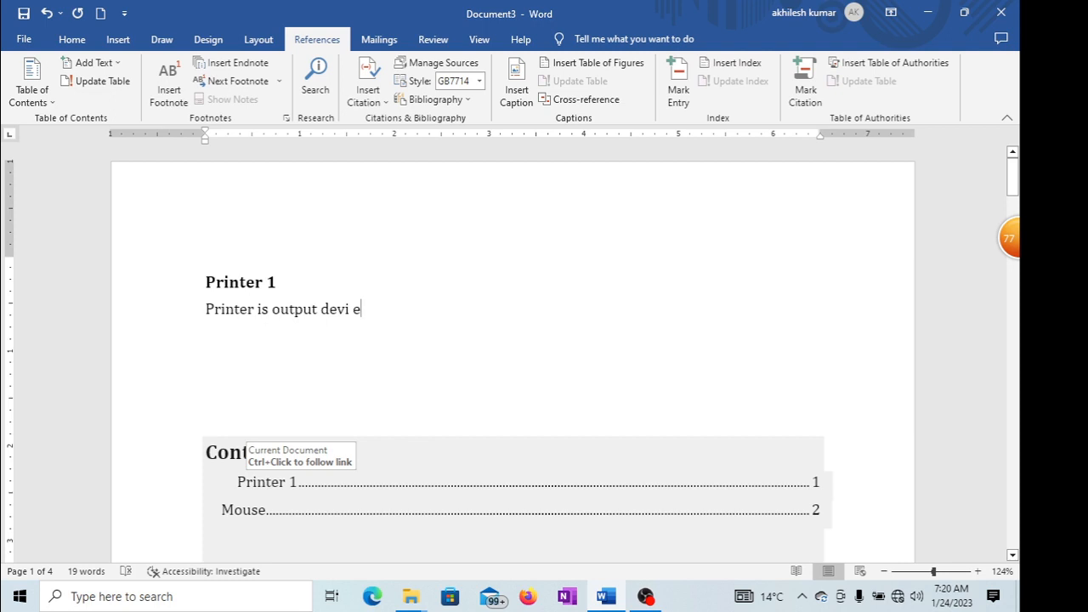
{"action": "scroll", "coordinate": [196, 385], "scroll_direction": "down", "scroll_amount": 3}
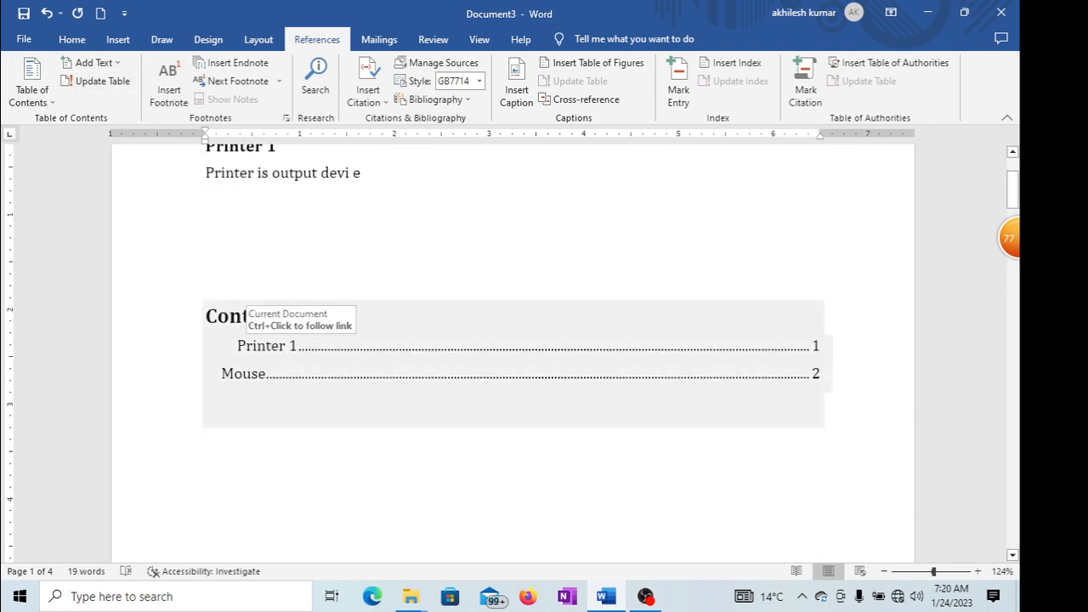
{"action": "left_click", "coordinate": [206, 470]}
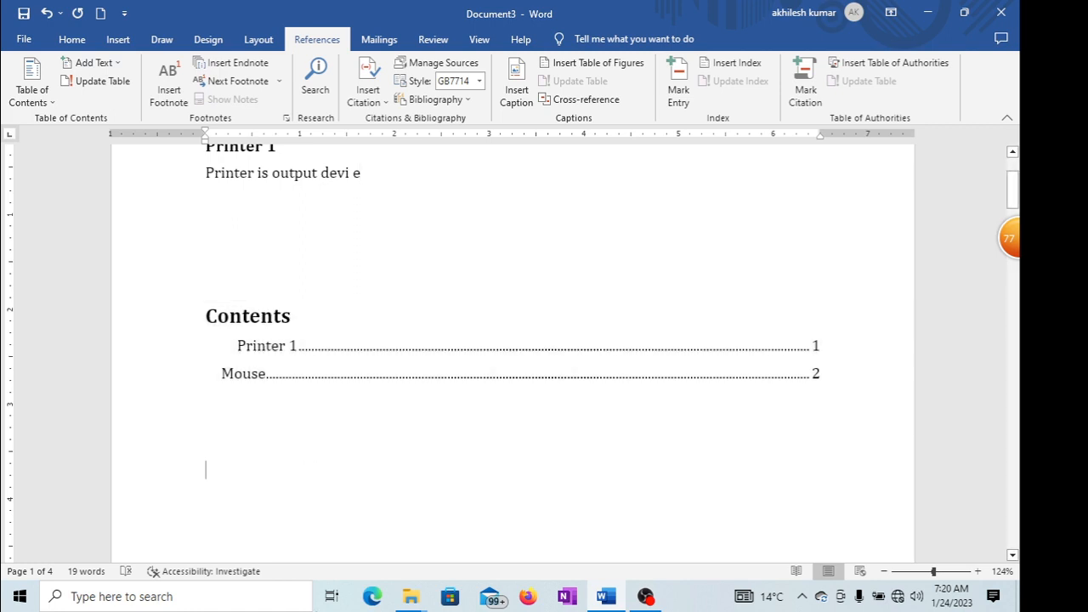
- Insert a footnote on the empty line below the contents table and check its reference mark and note area
{"action": "scroll", "coordinate": [196, 248], "scroll_direction": "up", "scroll_amount": 3}
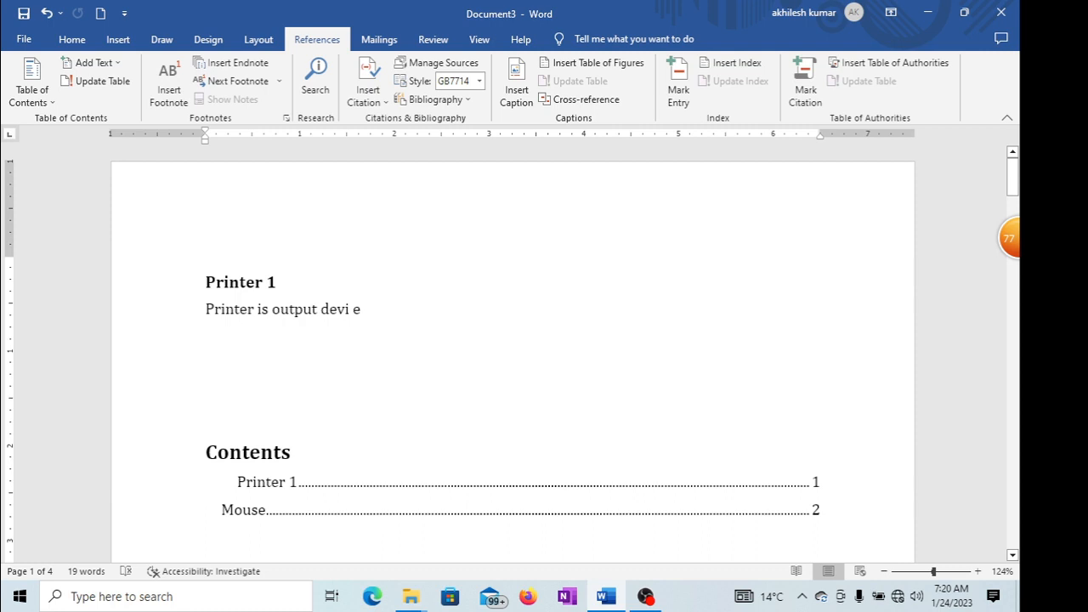
{"action": "left_click", "coordinate": [172, 91]}
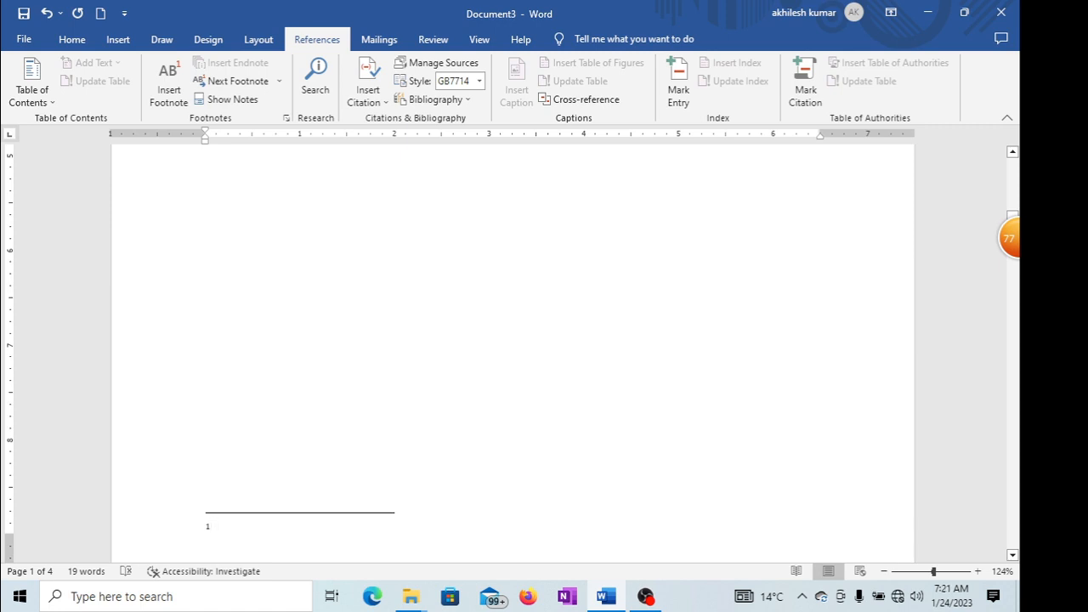
{"action": "scroll", "coordinate": [512, 352], "scroll_direction": "down", "scroll_amount": 2}
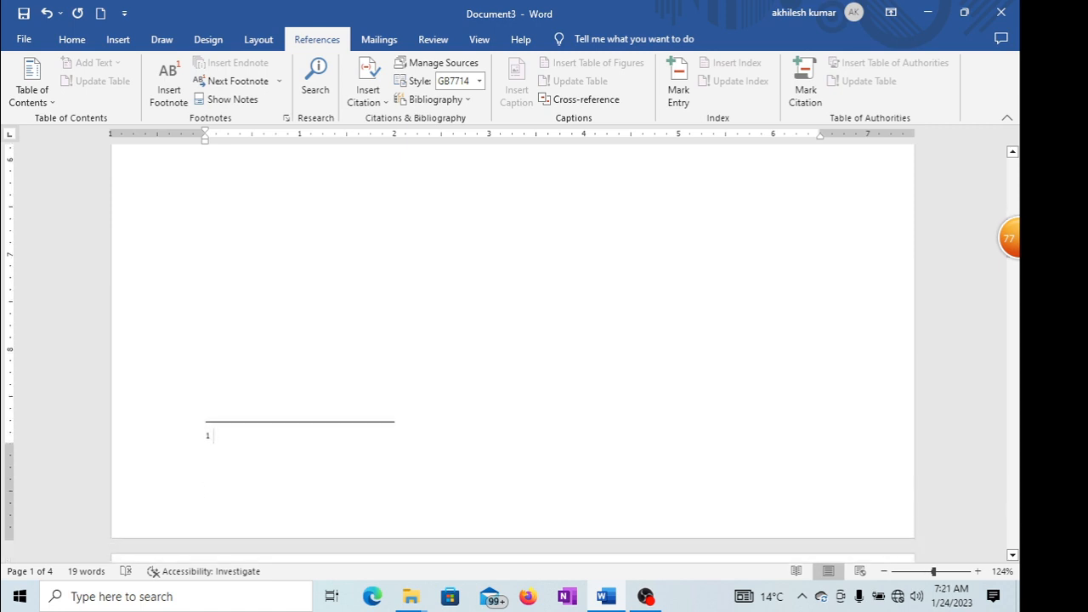
{"action": "scroll", "coordinate": [512, 476], "scroll_direction": "up", "scroll_amount": 14}
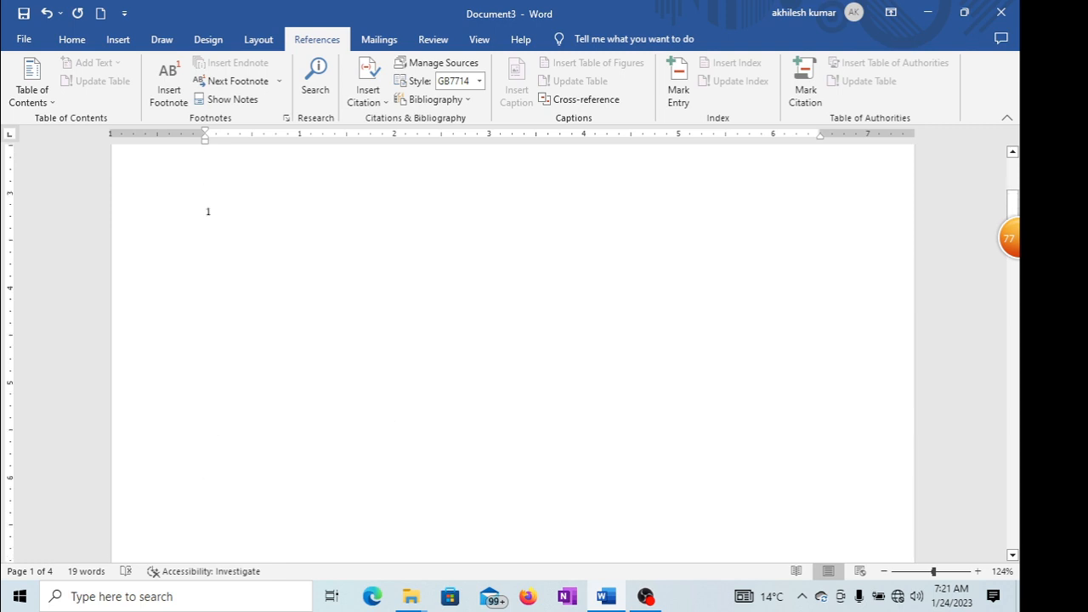
{"action": "scroll", "coordinate": [512, 352], "scroll_direction": "down", "scroll_amount": 10}
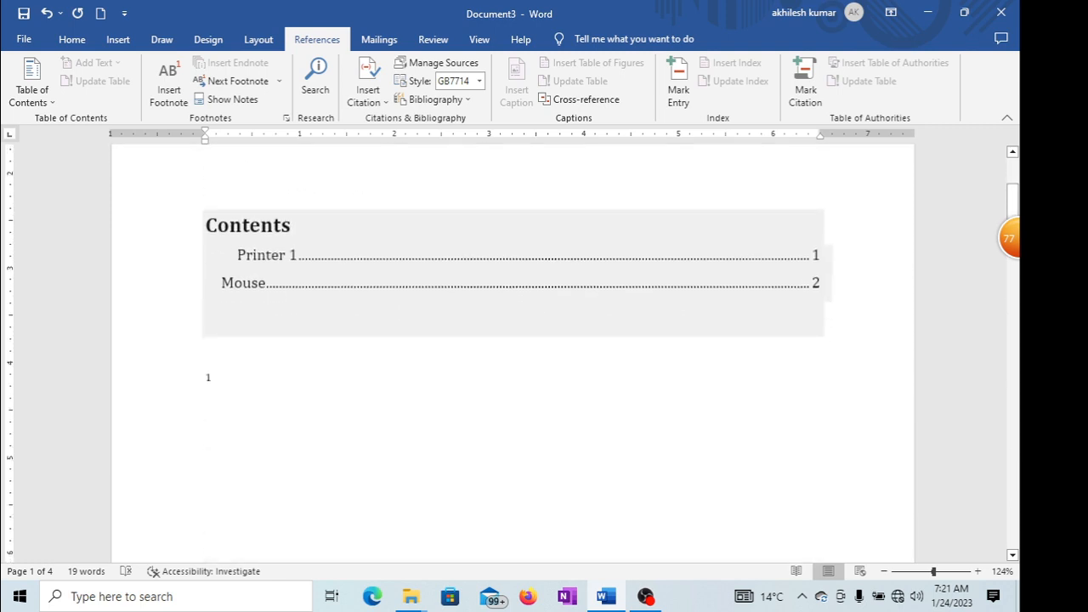
{"action": "scroll", "coordinate": [512, 353], "scroll_direction": "up", "scroll_amount": 4}
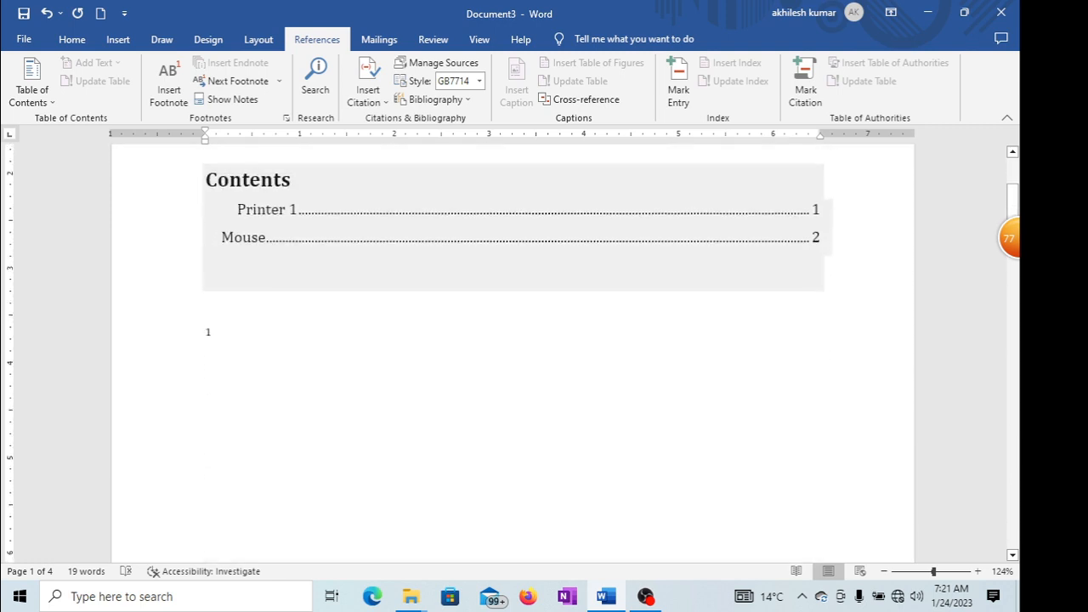
- Enter the text "Printer dvgdgdfgdg" directly after the footnote 1 reference mark below the contents table
{"action": "left_click", "coordinate": [212, 332]}
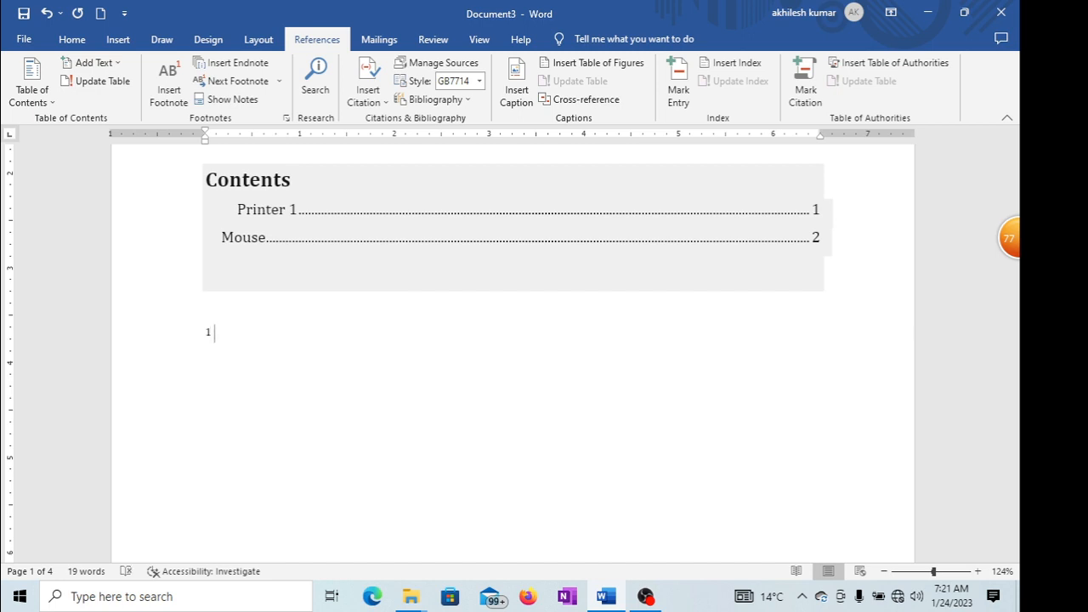
{"action": "type", "text": "pringter"}
{"action": "key", "text": "BackSpace"}
{"action": "key", "text": "BackSpace"}
{"action": "key", "text": "BackSpace"}
{"action": "key", "text": "BackSpace"}
{"action": "type", "text": "ter"}
{"action": "key", "text": "Return"}
{"action": "type", "text": "\\"}
{"action": "key", "text": "BackSpace"}
{"action": "key", "text": "BackSpace"}
{"action": "key", "text": "BackSpace"}
{"action": "key", "text": "BackSpace"}
{"action": "type", "text": "r dvgdgdfgdg"}
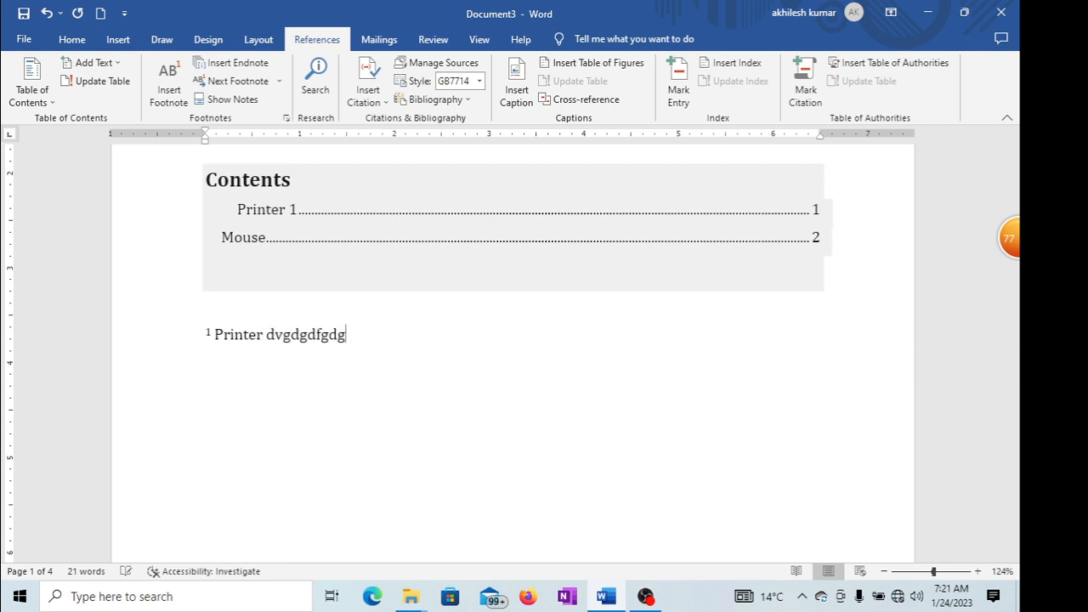
- Compare the marked Printer line below the contents table with the footnote area at the foot of the first page
{"action": "scroll", "coordinate": [512, 348], "scroll_direction": "up", "scroll_amount": 4}
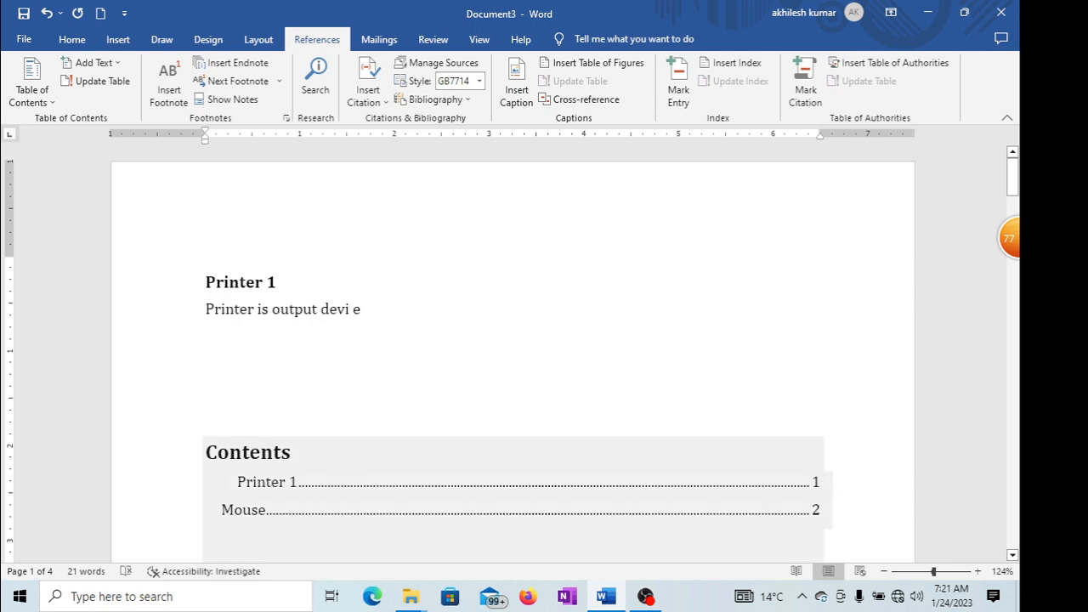
{"action": "scroll", "coordinate": [512, 348], "scroll_direction": "down", "scroll_amount": 6}
{"action": "scroll", "coordinate": [512, 349], "scroll_direction": "up", "scroll_amount": 5}
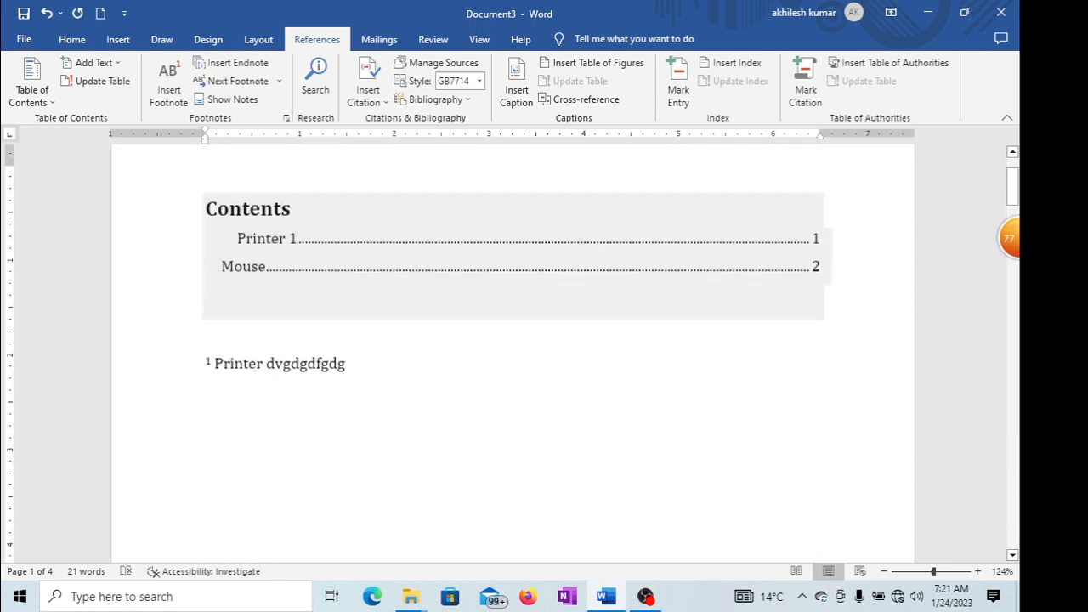
{"action": "scroll", "coordinate": [182, 315], "scroll_direction": "up", "scroll_amount": 1}
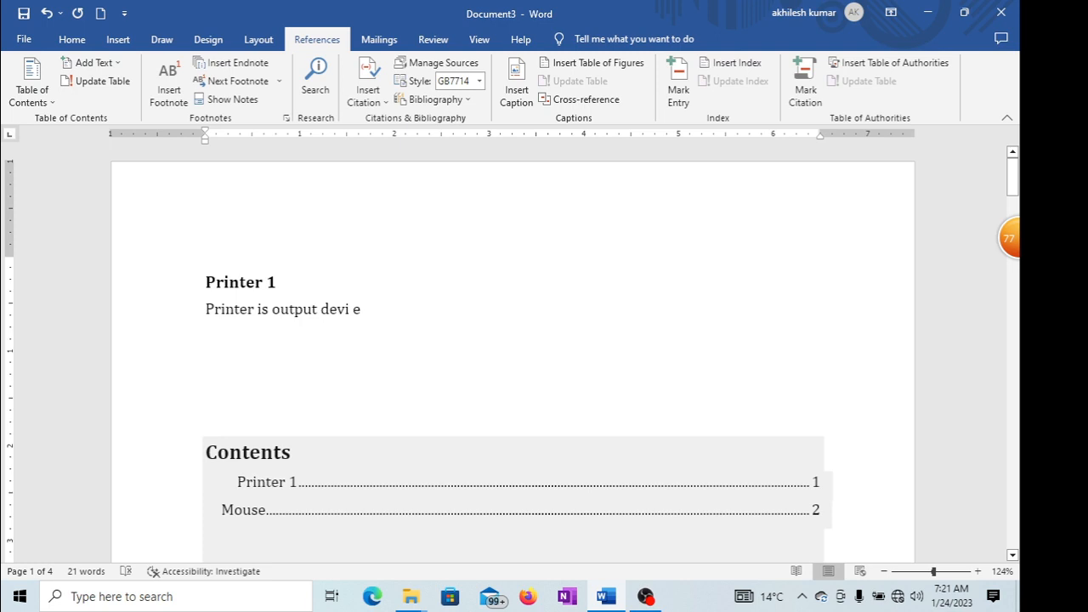
{"action": "scroll", "coordinate": [275, 257], "scroll_direction": "down", "scroll_amount": 15}
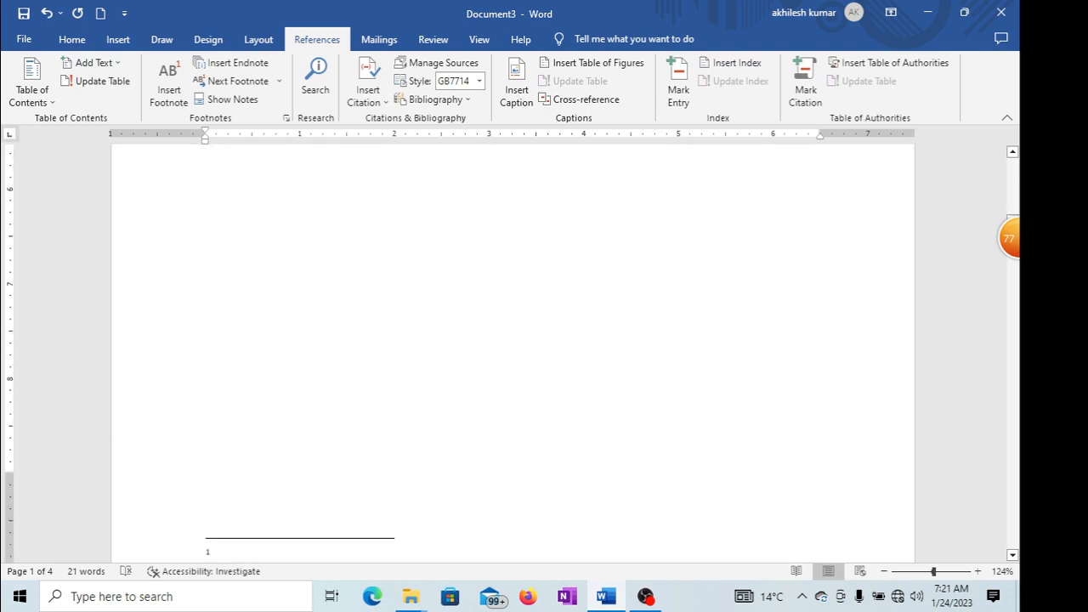
{"action": "scroll", "coordinate": [512, 348], "scroll_direction": "up", "scroll_amount": 12}
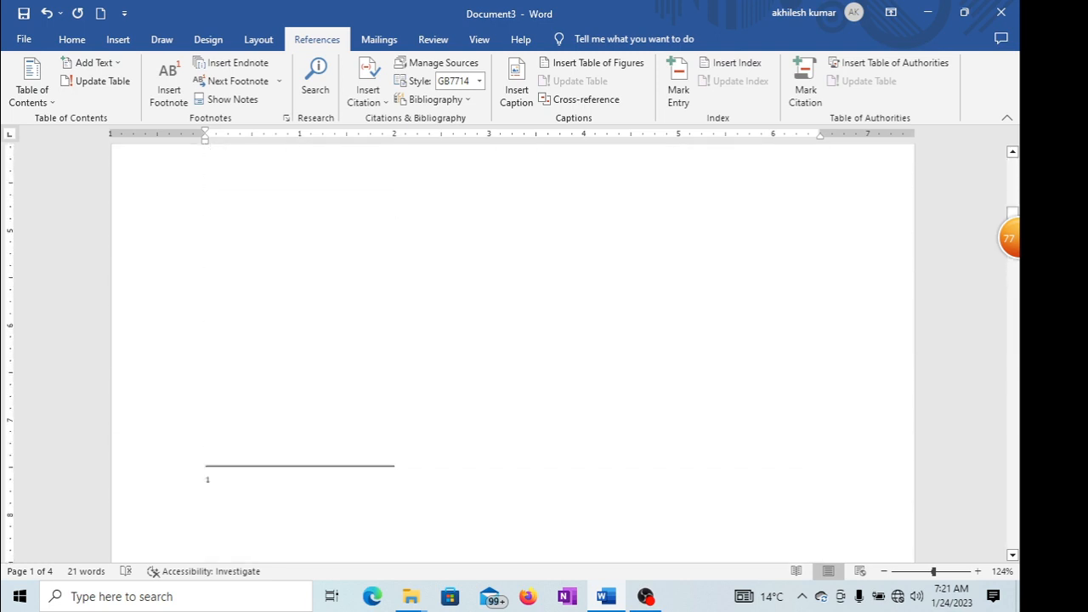
{"action": "scroll", "coordinate": [512, 348], "scroll_direction": "up", "scroll_amount": 3}
{"action": "scroll", "coordinate": [513, 348], "scroll_direction": "down", "scroll_amount": 12}
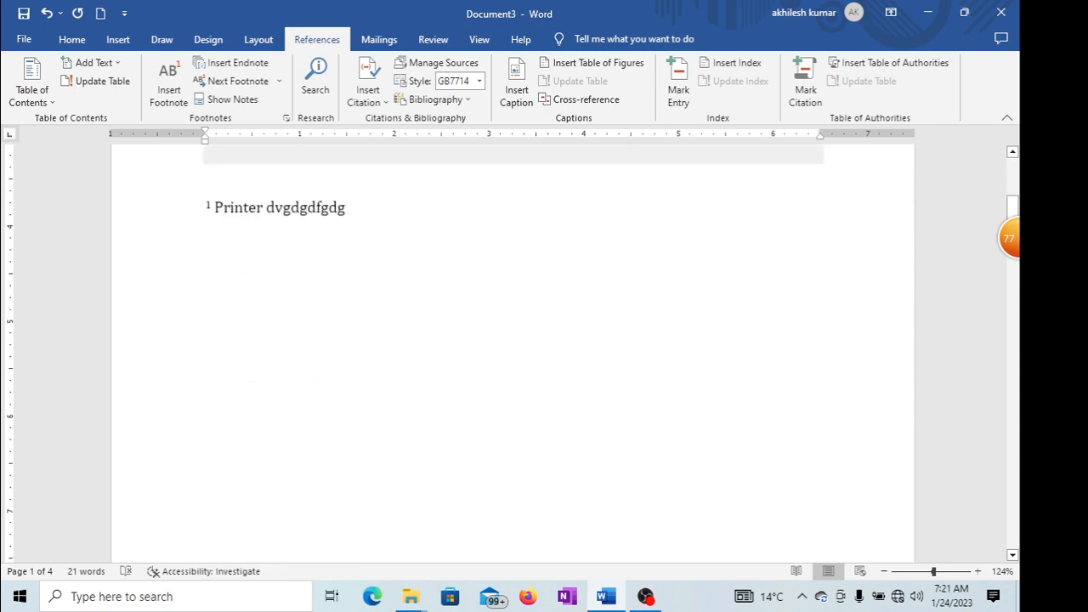
- Insert a footnote at the Mouse heading on the second page with the note text "Mouse flkgjdflkgjdlgjldg", followed by a new line
{"action": "scroll", "coordinate": [512, 349], "scroll_direction": "down", "scroll_amount": 4}
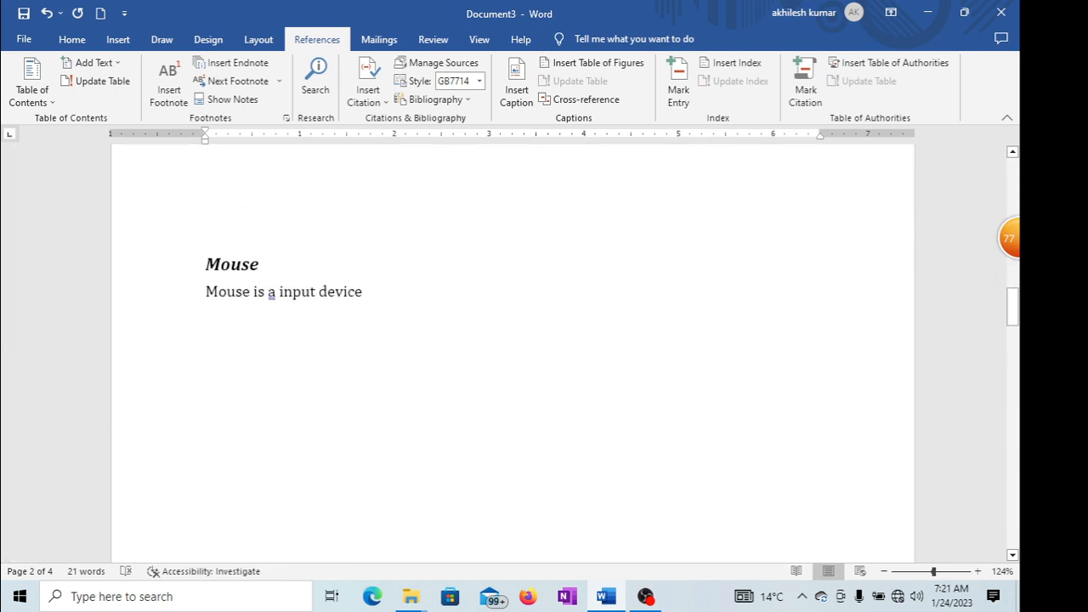
{"action": "left_click", "coordinate": [260, 265]}
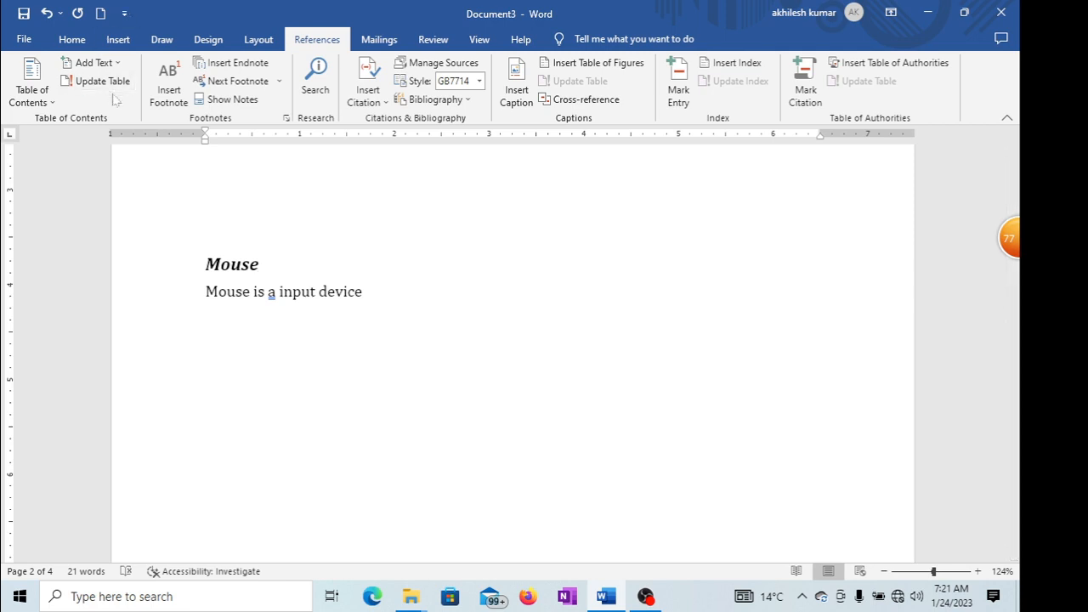
{"action": "left_click", "coordinate": [169, 93]}
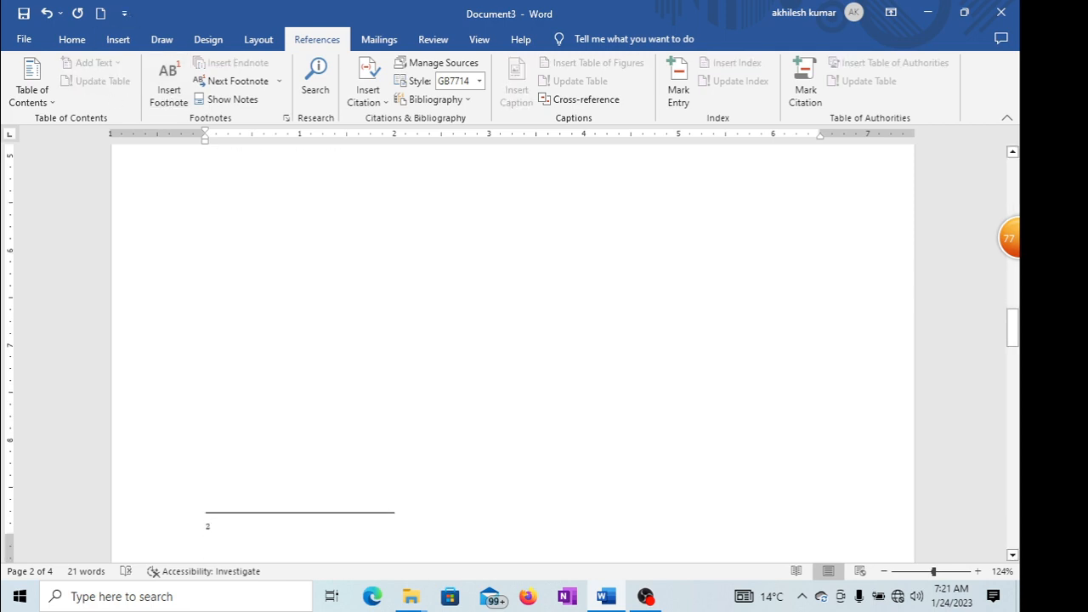
{"action": "scroll", "coordinate": [512, 353], "scroll_direction": "down", "scroll_amount": 3}
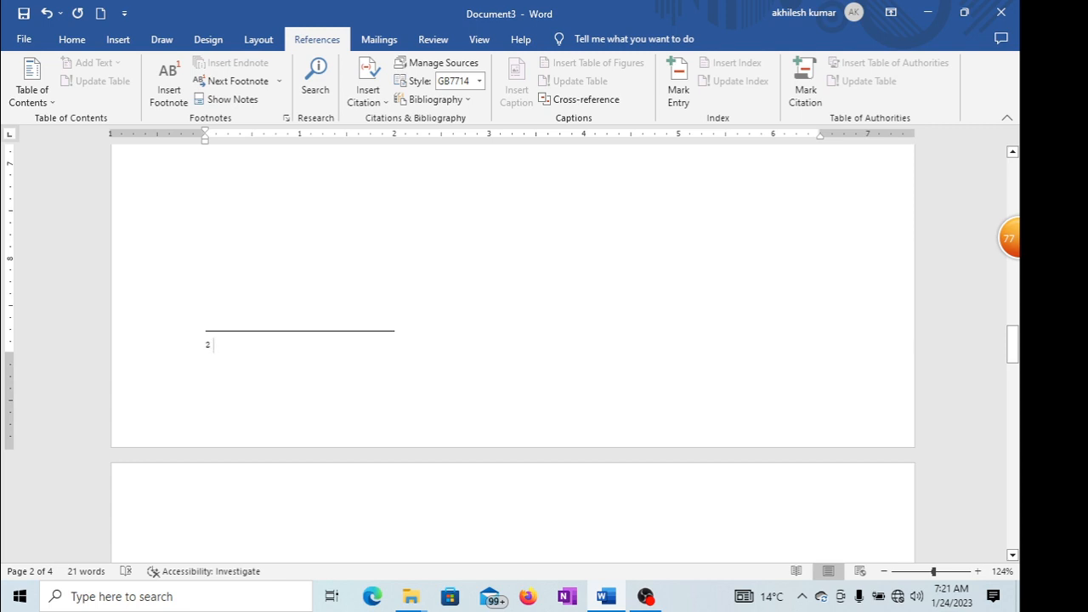
{"action": "type", "text": "mo"}
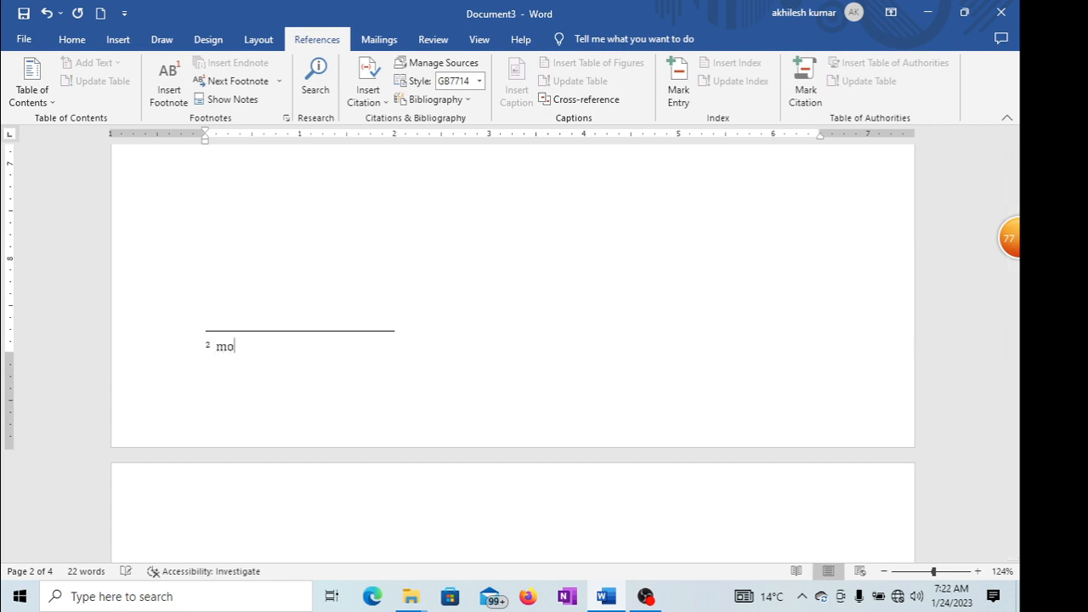
{"action": "type", "text": "use flkgjdflkgjdlgjldg"}
{"action": "key", "text": "Return"}
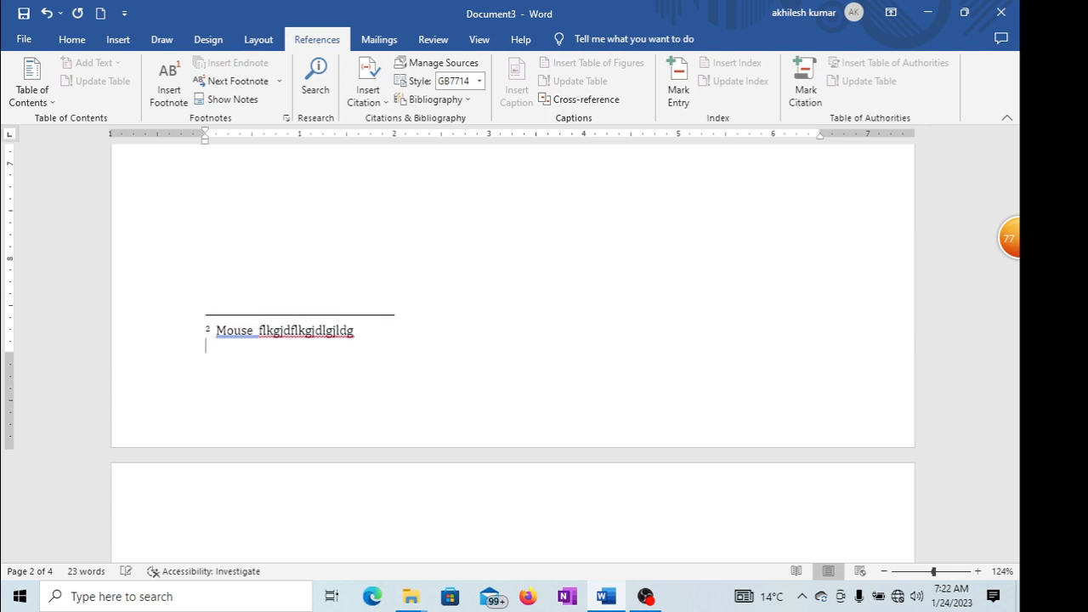
- Examine the Printer 1 heading, the marked Printer line and the footnote area on the first page
{"action": "scroll", "coordinate": [512, 353], "scroll_direction": "up", "scroll_amount": 15}
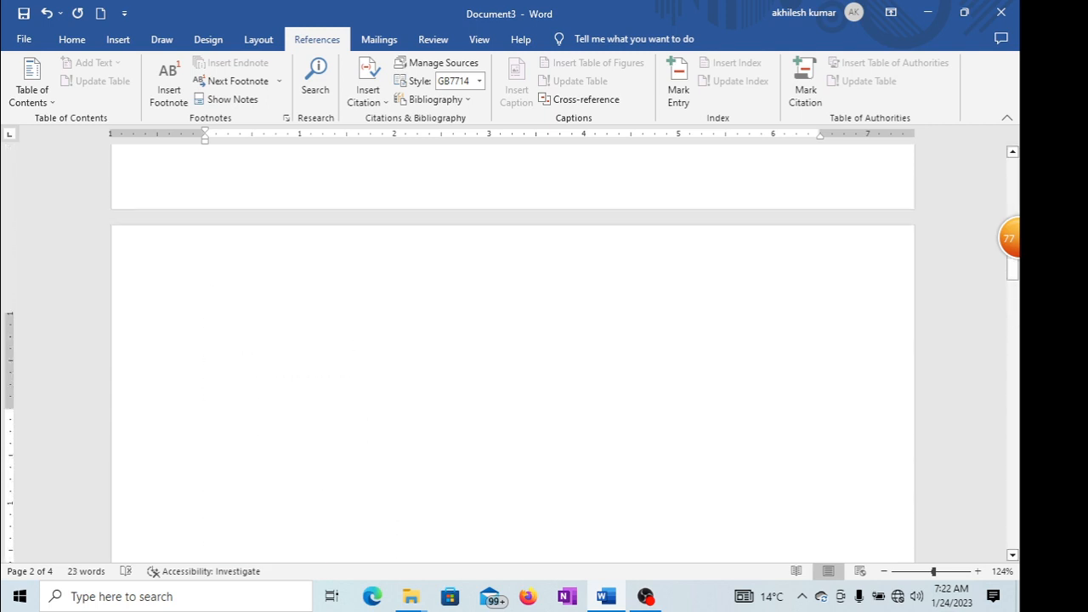
{"action": "scroll", "coordinate": [512, 352], "scroll_direction": "up", "scroll_amount": 12}
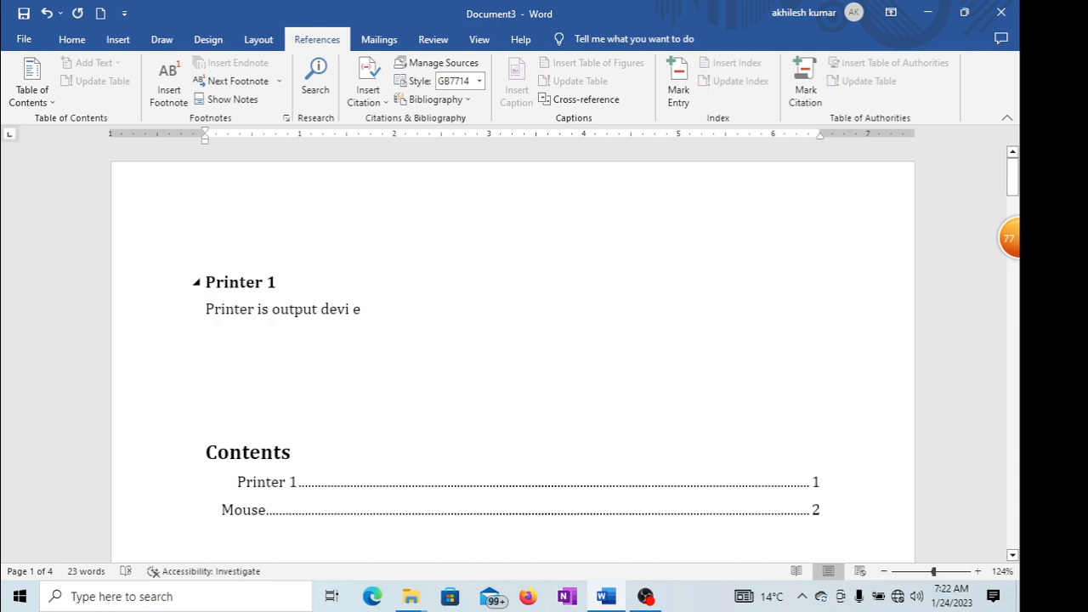
{"action": "left_click", "coordinate": [277, 282]}
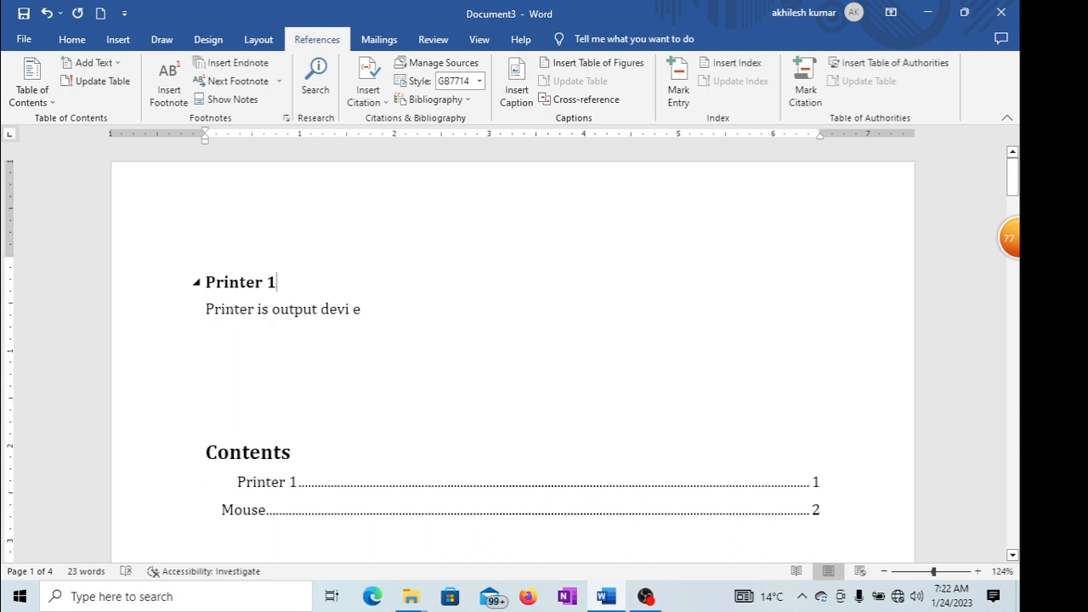
{"action": "scroll", "coordinate": [512, 353], "scroll_direction": "down", "scroll_amount": 9}
{"action": "scroll", "coordinate": [512, 353], "scroll_direction": "up", "scroll_amount": 4}
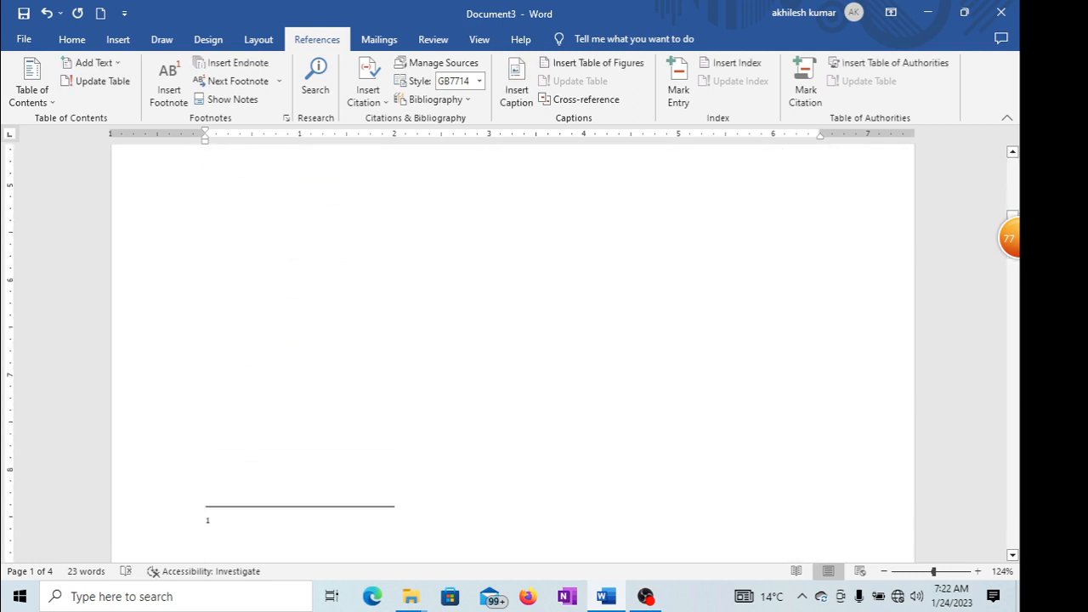
{"action": "scroll", "coordinate": [513, 353], "scroll_direction": "up", "scroll_amount": 2}
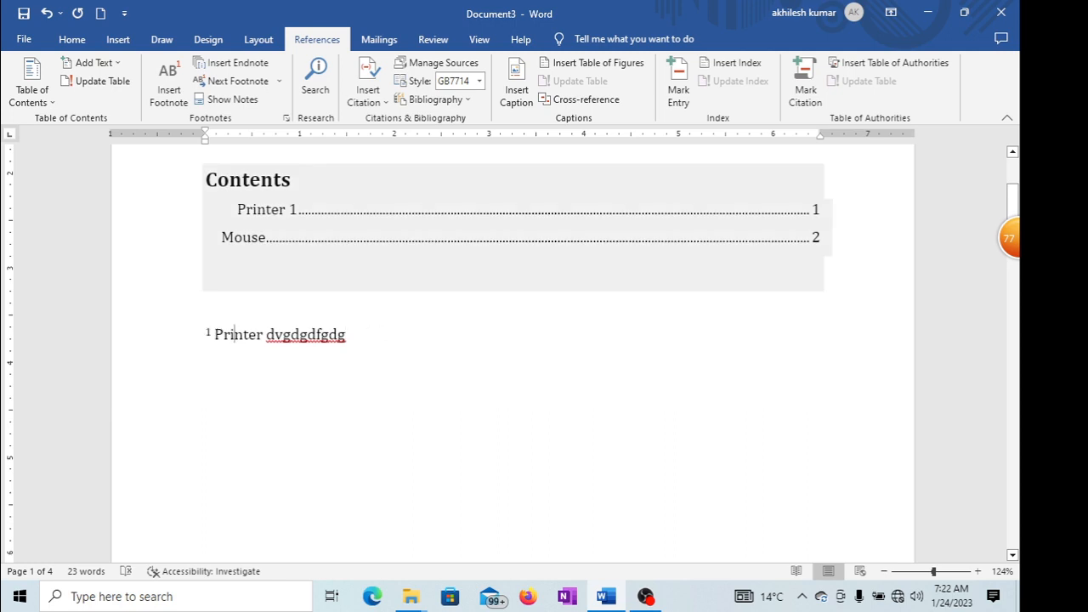
{"action": "scroll", "coordinate": [235, 334], "scroll_direction": "up", "scroll_amount": 6}
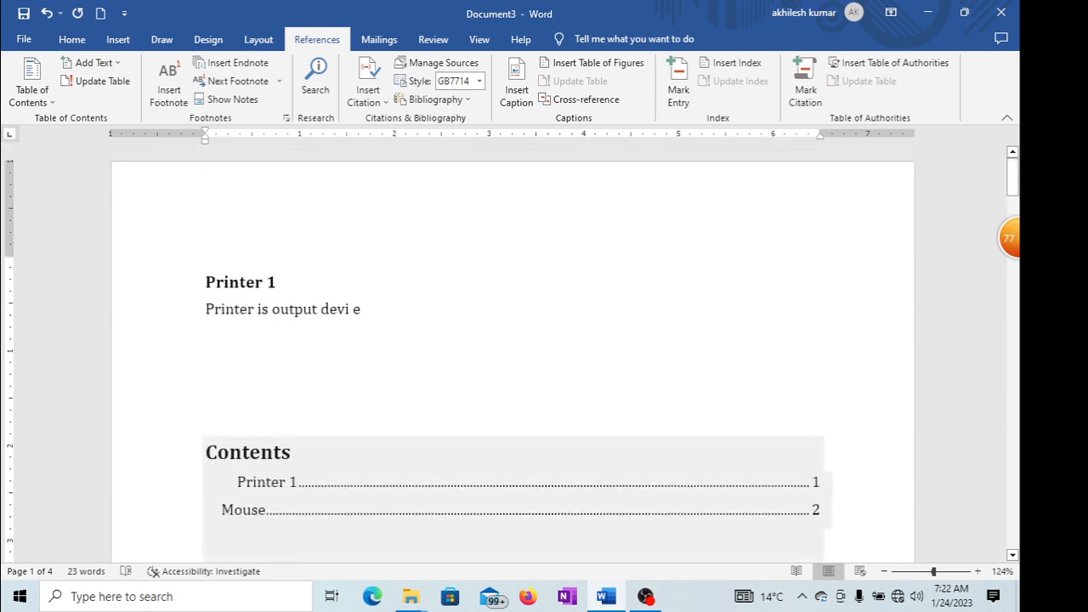
- Compare the Mouse footnote at the foot of the second page with the marked Printer line on the first page
{"action": "scroll", "coordinate": [512, 352], "scroll_direction": "down", "scroll_amount": 15}
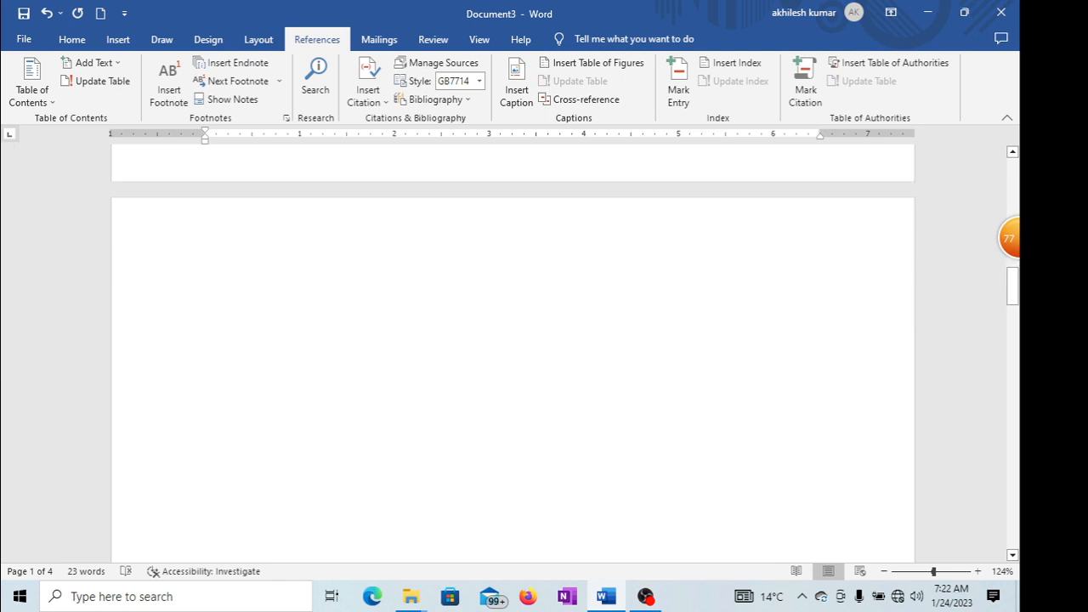
{"action": "scroll", "coordinate": [512, 353], "scroll_direction": "down", "scroll_amount": 3}
{"action": "scroll", "coordinate": [512, 353], "scroll_direction": "down", "scroll_amount": 5}
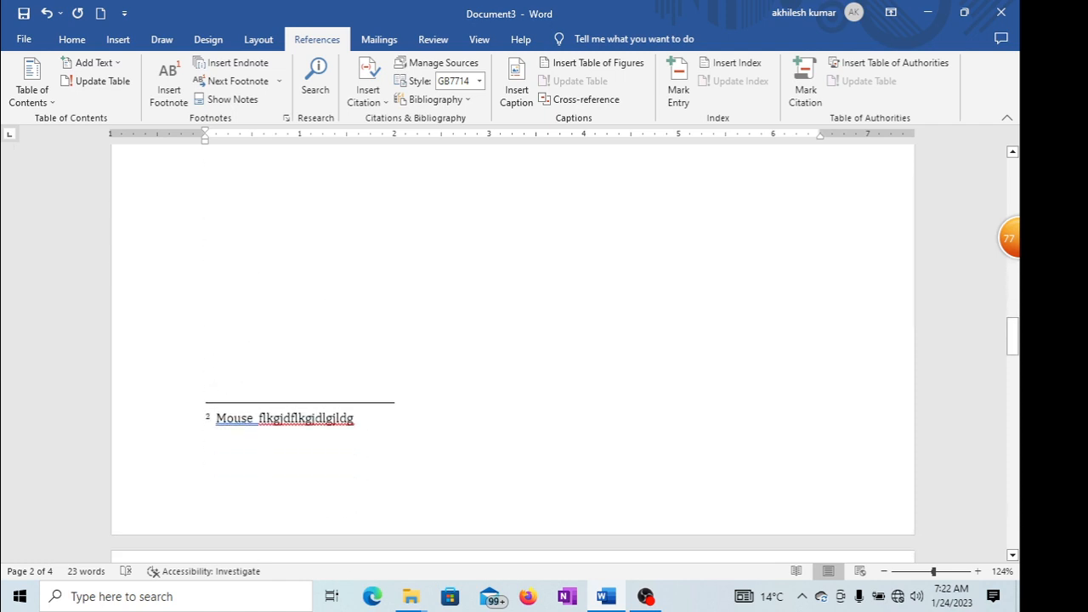
{"action": "scroll", "coordinate": [513, 353], "scroll_direction": "up", "scroll_amount": 12}
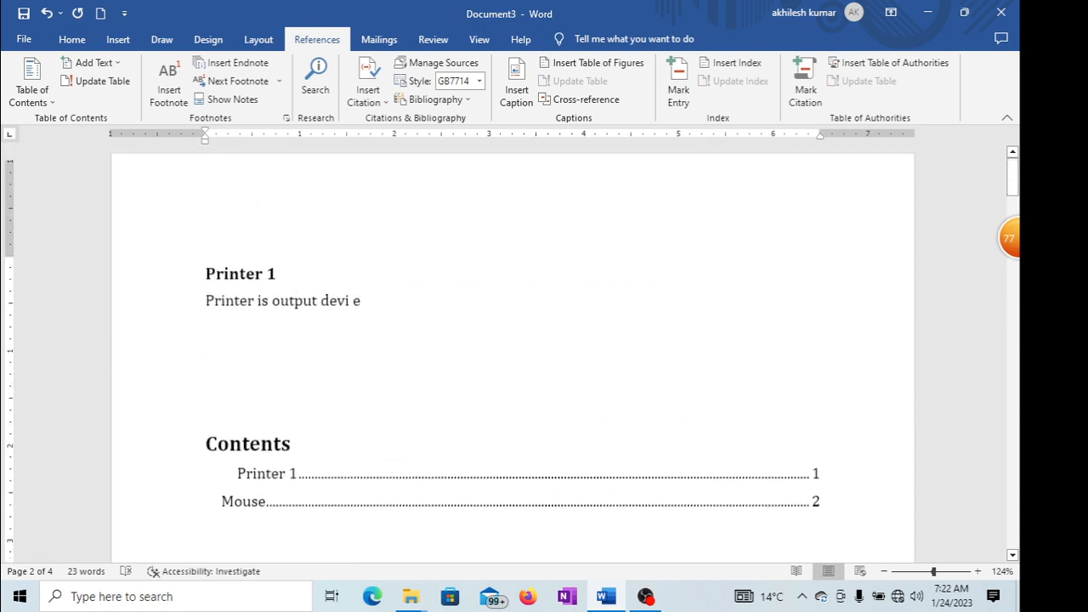
{"action": "scroll", "coordinate": [196, 382], "scroll_direction": "down", "scroll_amount": 3}
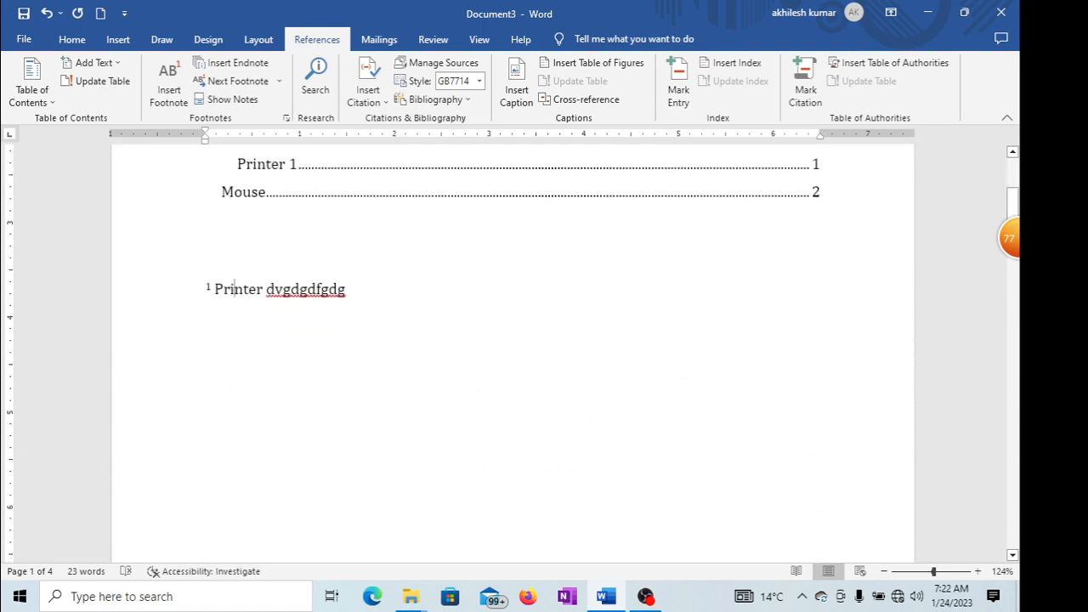
{"action": "scroll", "coordinate": [233, 289], "scroll_direction": "up", "scroll_amount": 4}
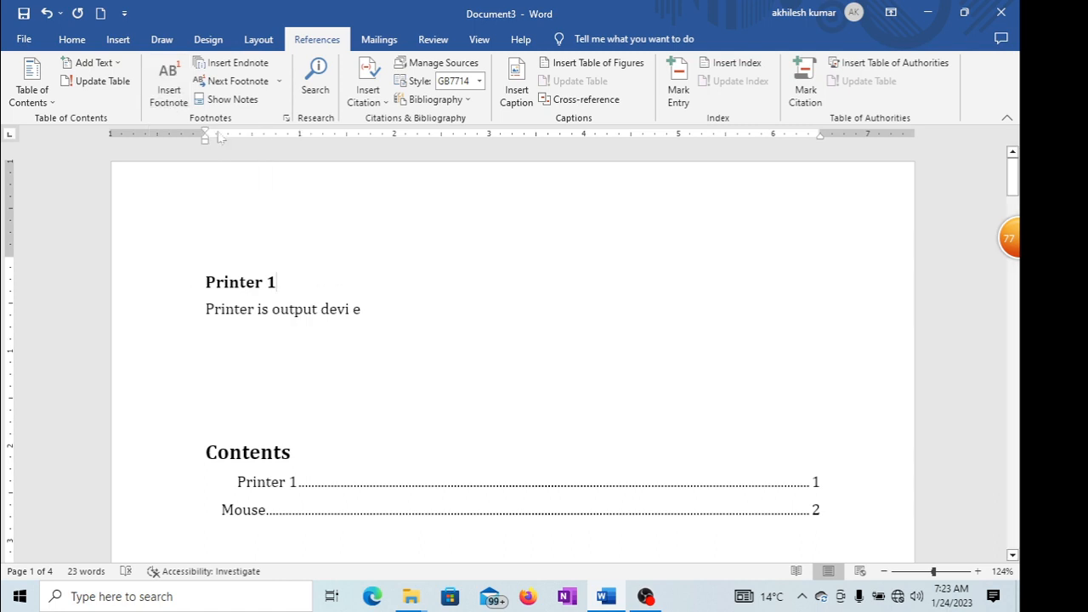
{"action": "scroll", "coordinate": [512, 356], "scroll_direction": "down", "scroll_amount": 5}
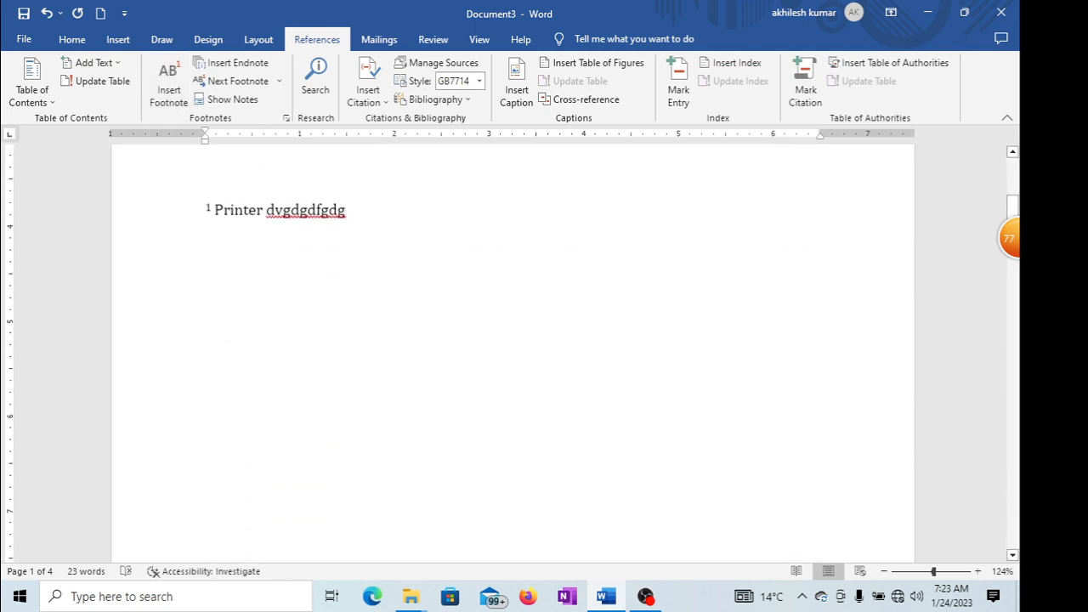
{"action": "scroll", "coordinate": [513, 357], "scroll_direction": "up", "scroll_amount": 6}
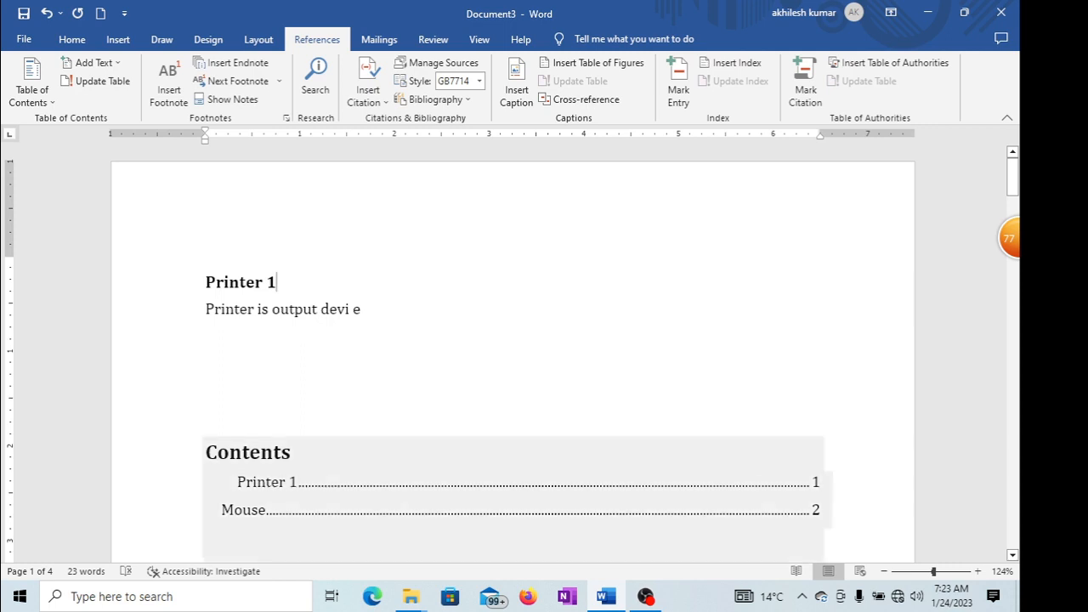
- Add an empty line below the marked Printer line on the first page
{"action": "left_click", "coordinate": [291, 452]}
{"action": "left_click", "coordinate": [207, 343]}
{"action": "scroll", "coordinate": [513, 356], "scroll_direction": "down", "scroll_amount": 5}
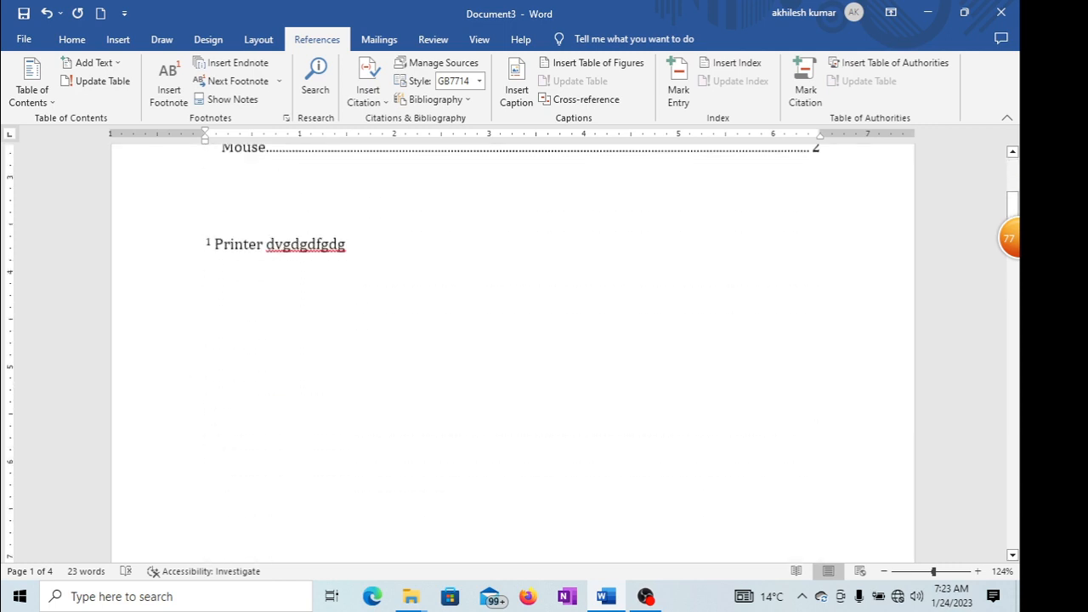
{"action": "key", "text": "Return"}
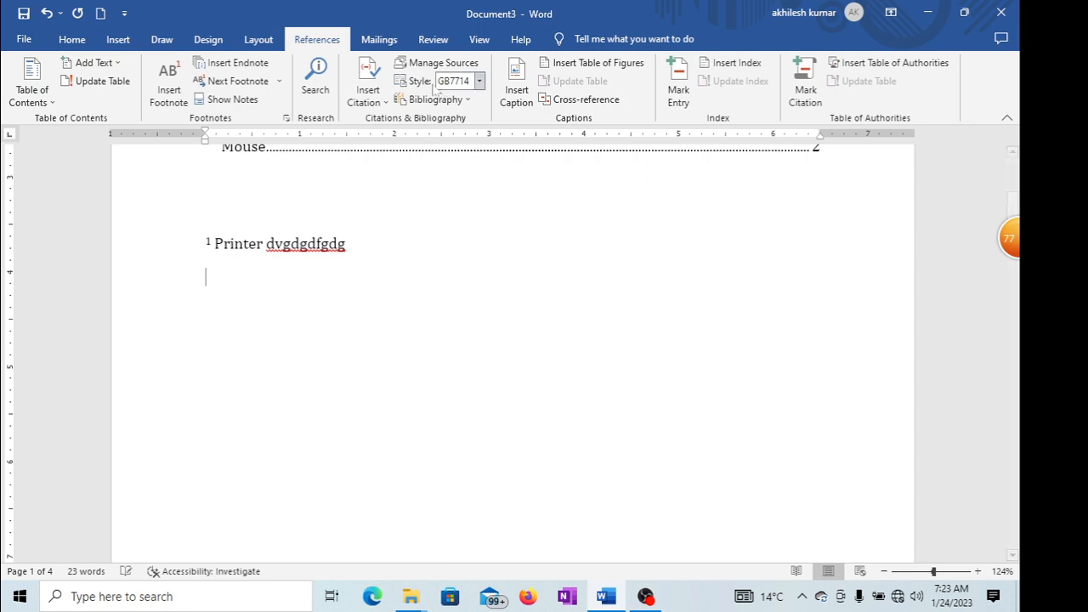
- Insert an endnote on the empty line below the marked Printer line and return to the first page
{"action": "scroll", "coordinate": [512, 356], "scroll_direction": "up", "scroll_amount": 5}
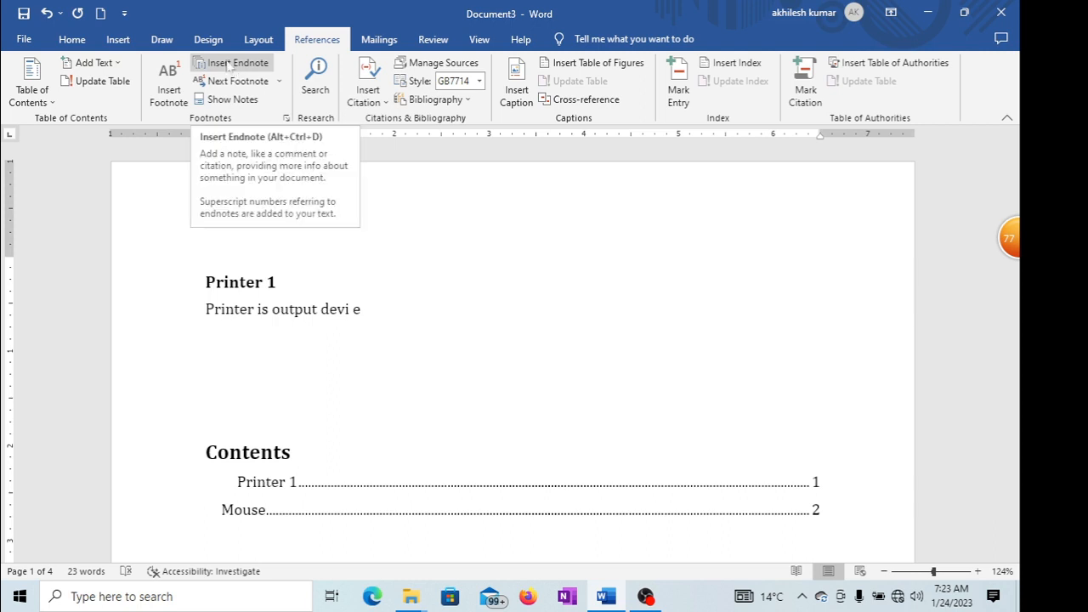
{"action": "left_click", "coordinate": [228, 65]}
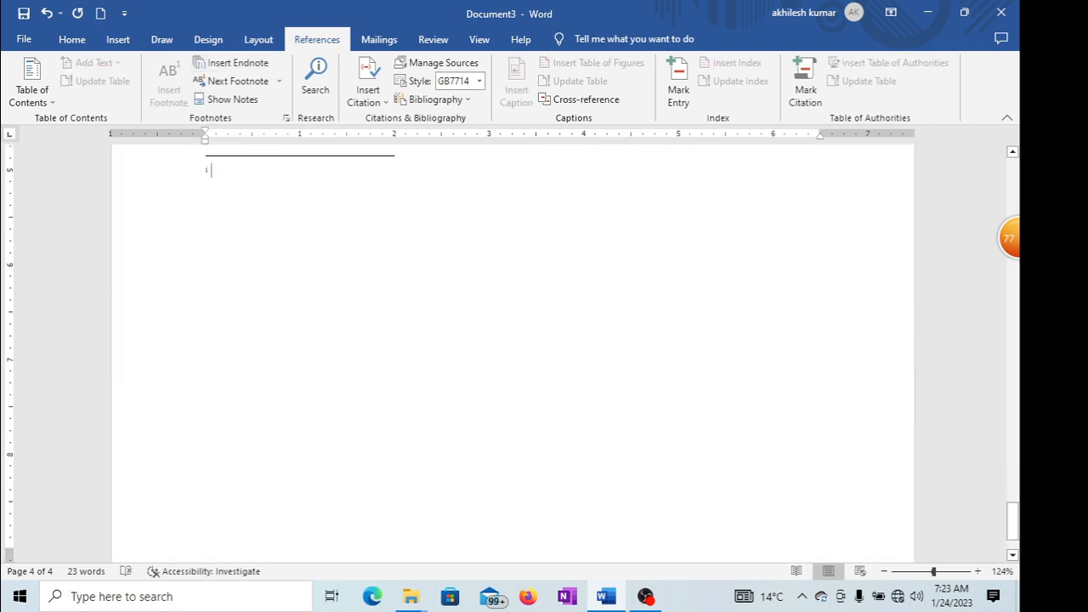
{"action": "scroll", "coordinate": [510, 340], "scroll_direction": "up", "scroll_amount": 15}
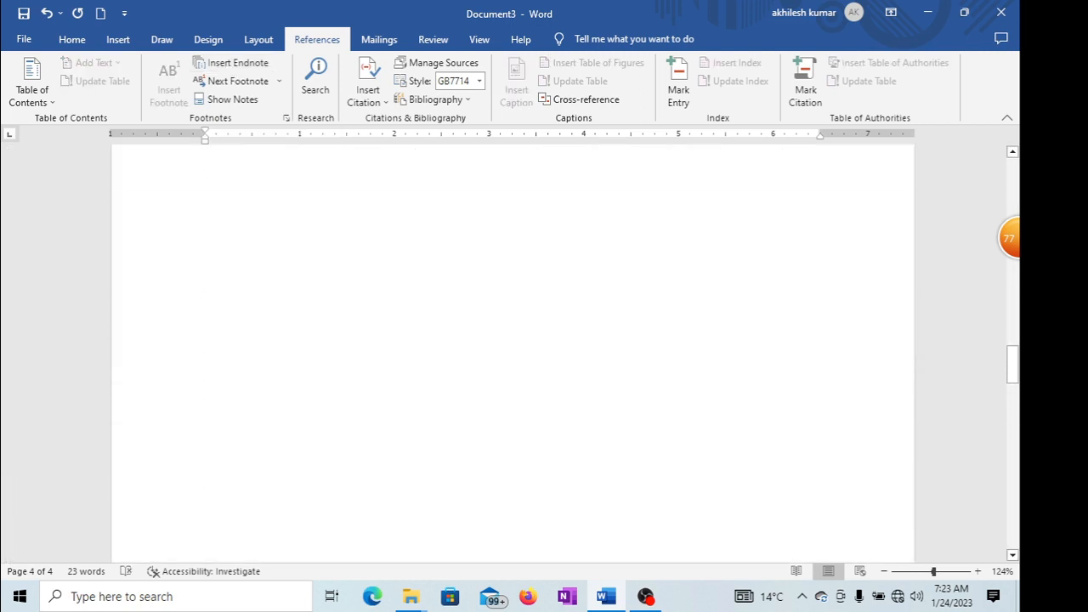
{"action": "scroll", "coordinate": [510, 340], "scroll_direction": "up", "scroll_amount": 15}
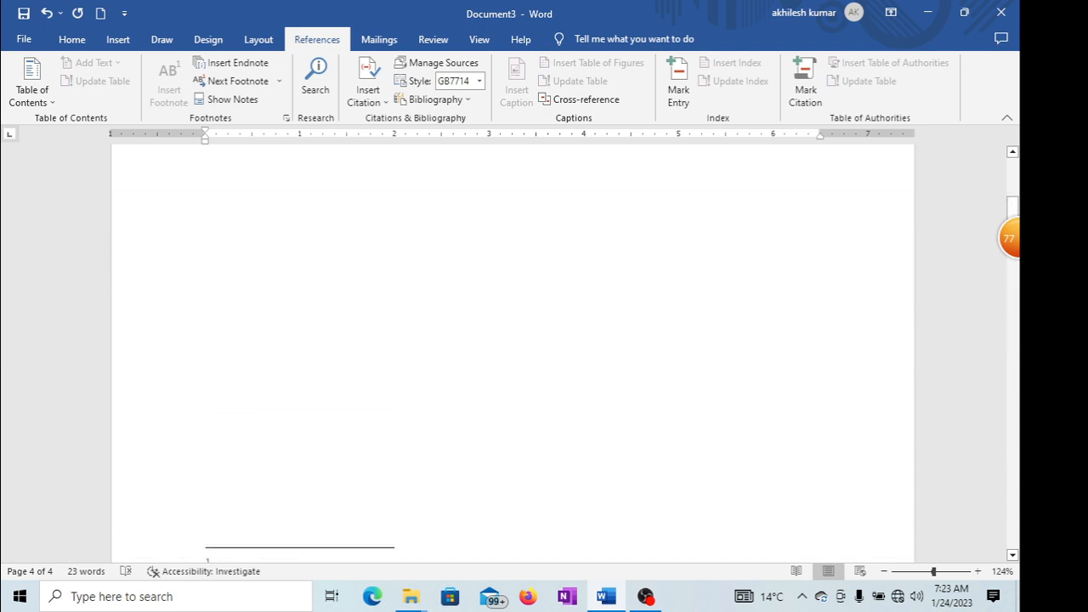
{"action": "scroll", "coordinate": [510, 340], "scroll_direction": "up", "scroll_amount": 5}
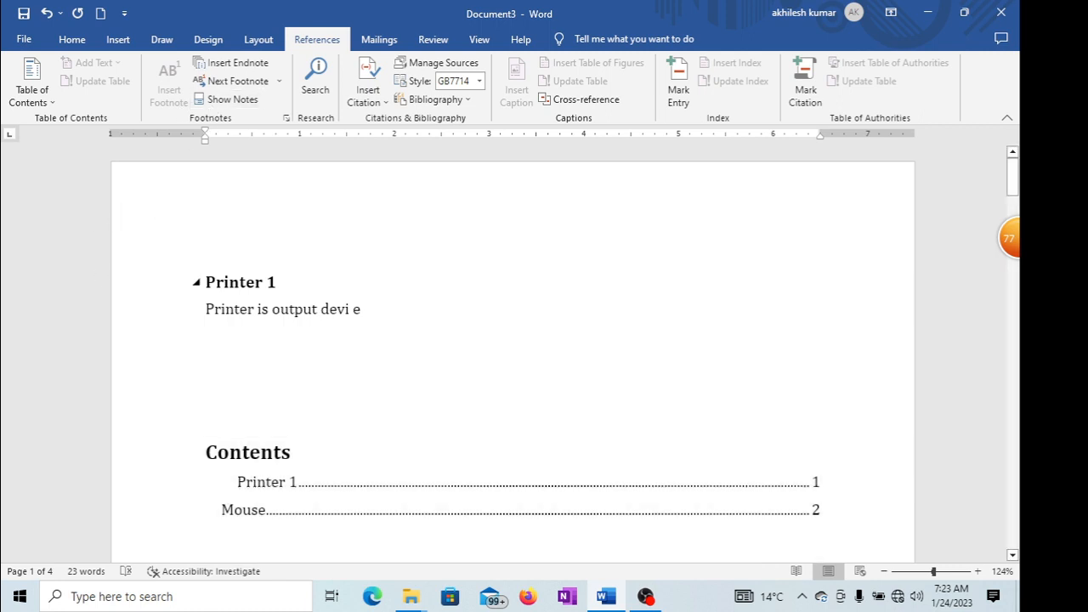
{"action": "left_click", "coordinate": [258, 39]}
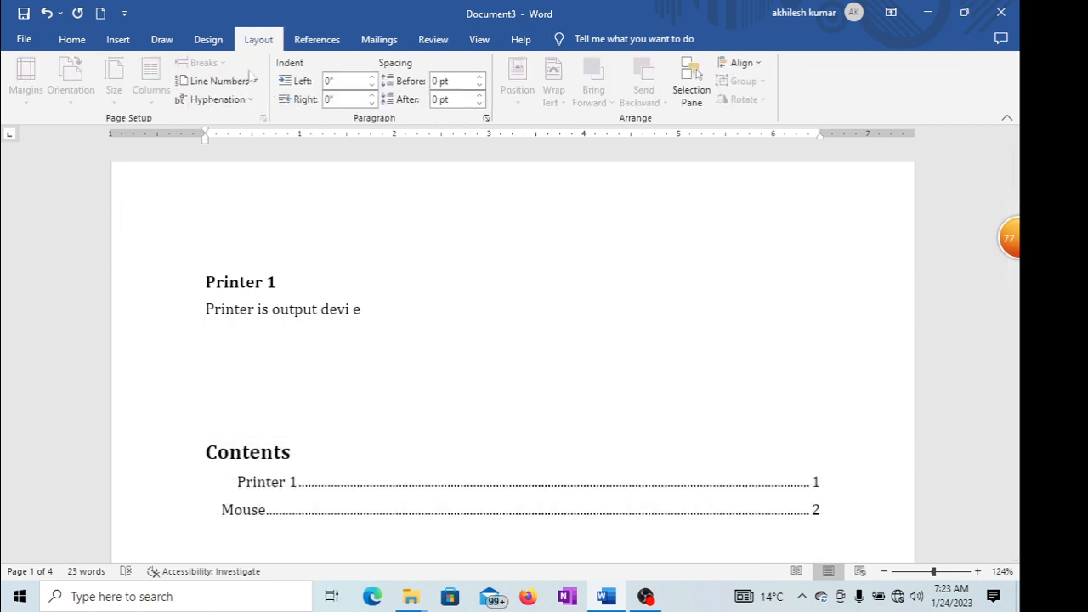
{"action": "left_click", "coordinate": [316, 39]}
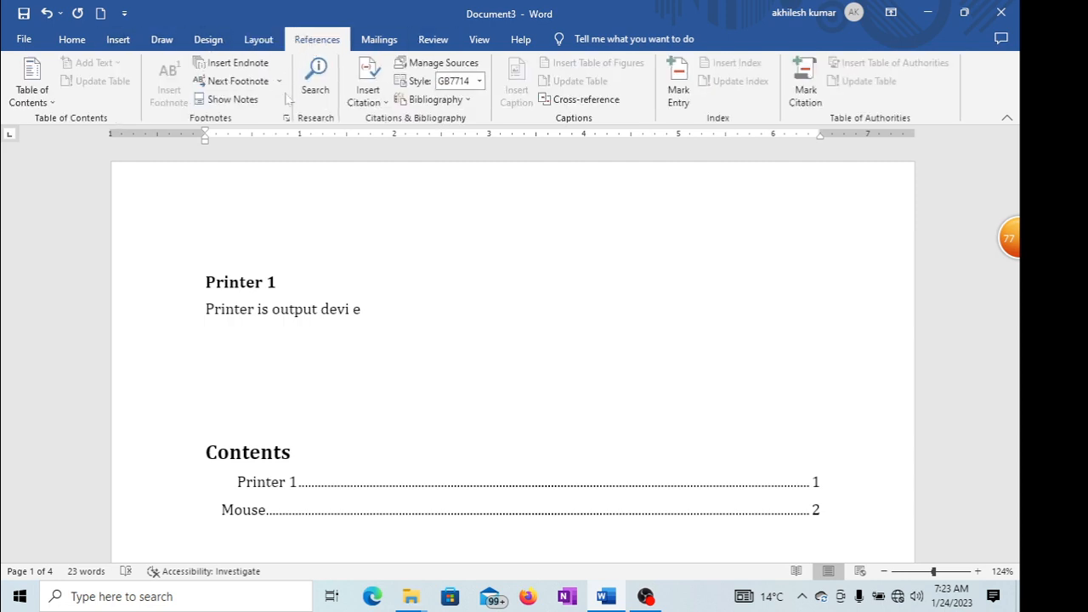
{"action": "left_click", "coordinate": [237, 63]}
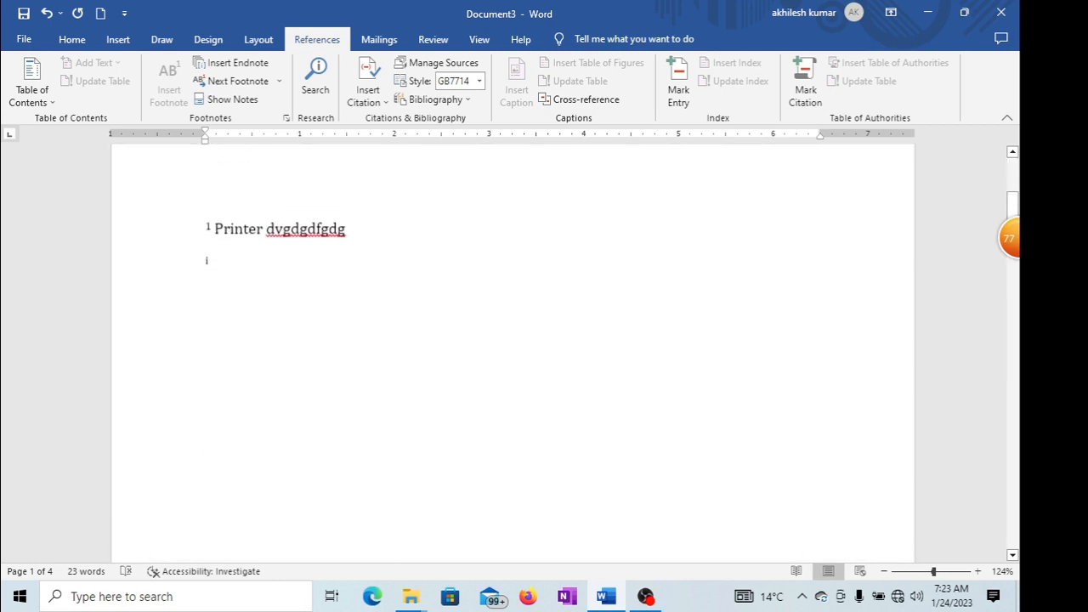
- Enter "Printer is output device" as the text of the footnote at the foot of the first page
{"action": "left_click", "coordinate": [297, 512]}
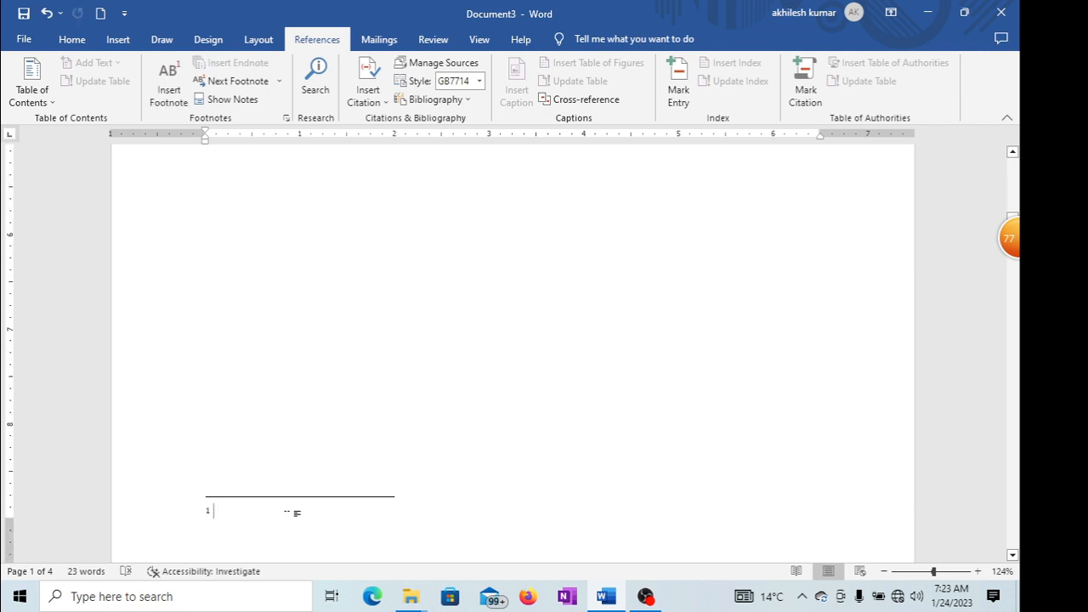
{"action": "type", "text": "pting"}
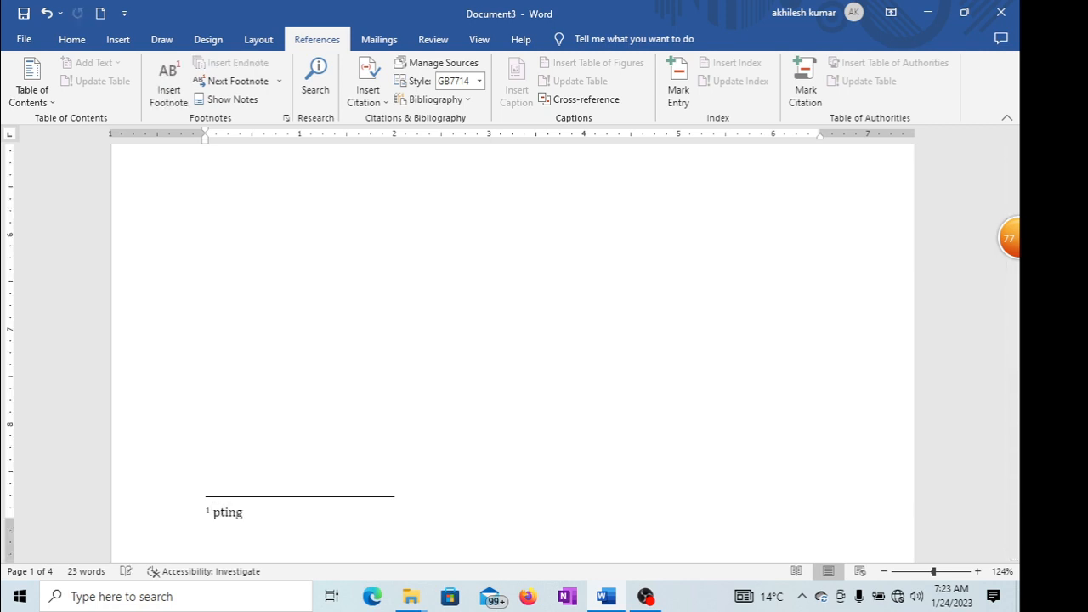
{"action": "key", "text": "ctrl+z"}
{"action": "type", "text": "r"}
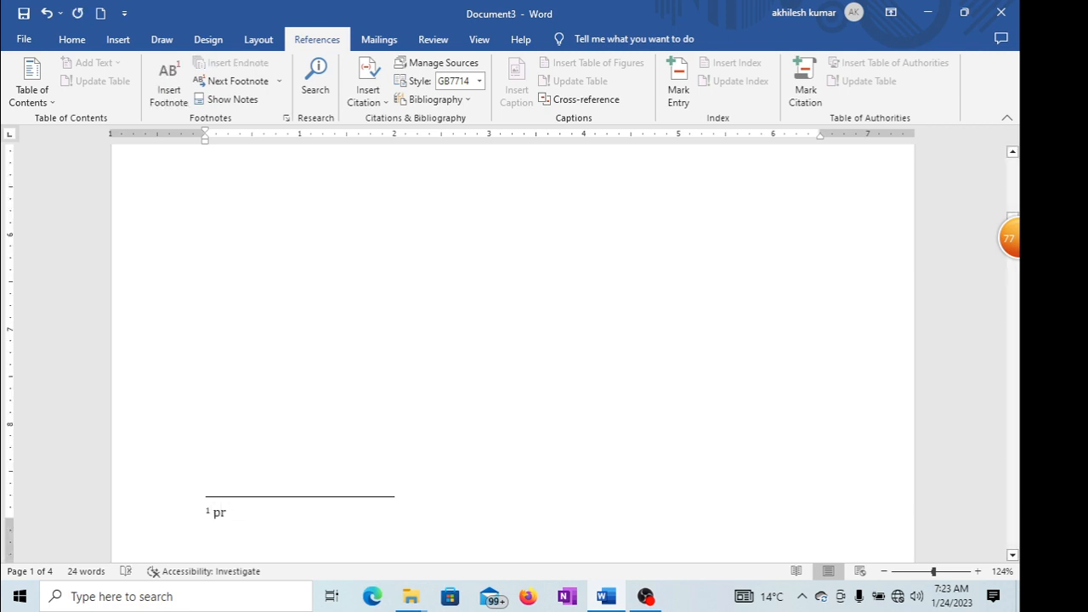
{"action": "type", "text": "inter is"}
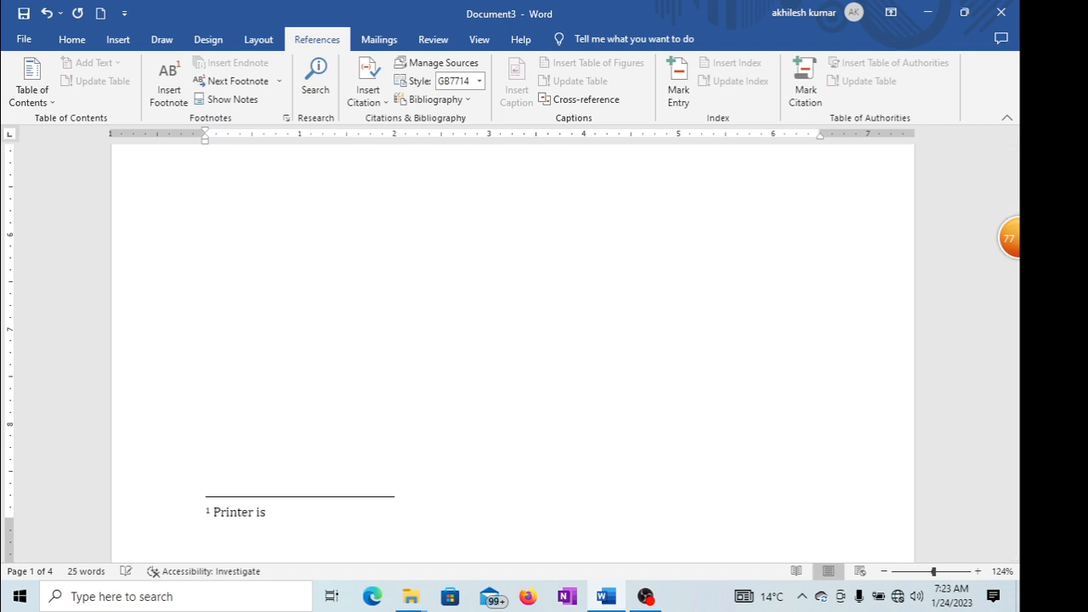
{"action": "type", "text": " outp"}
{"action": "type", "text": "ut device"}
{"action": "key", "text": "Return"}
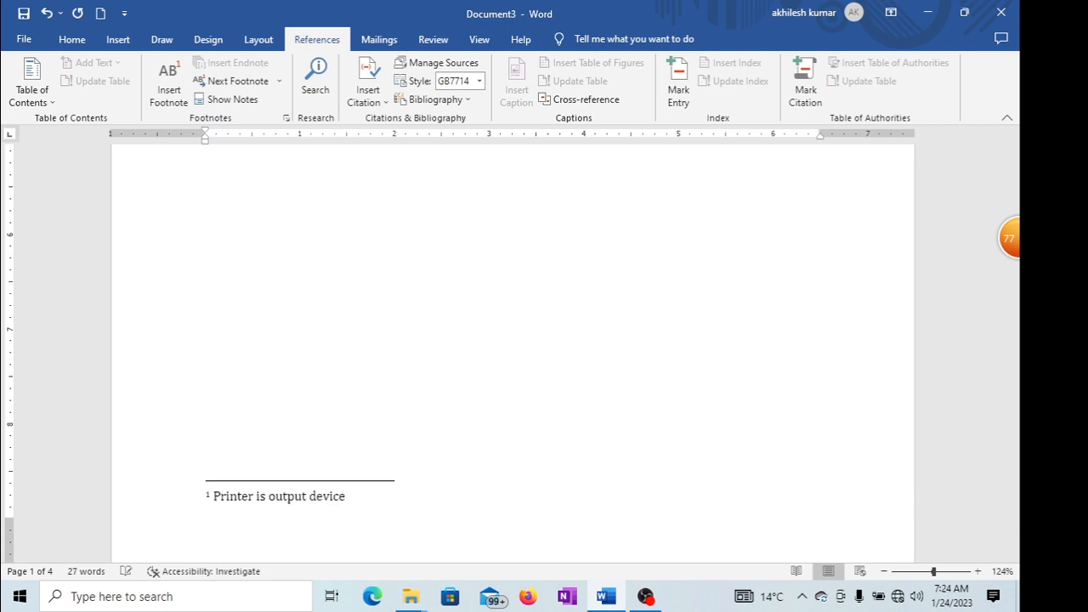
{"action": "key", "text": "BackSpace"}
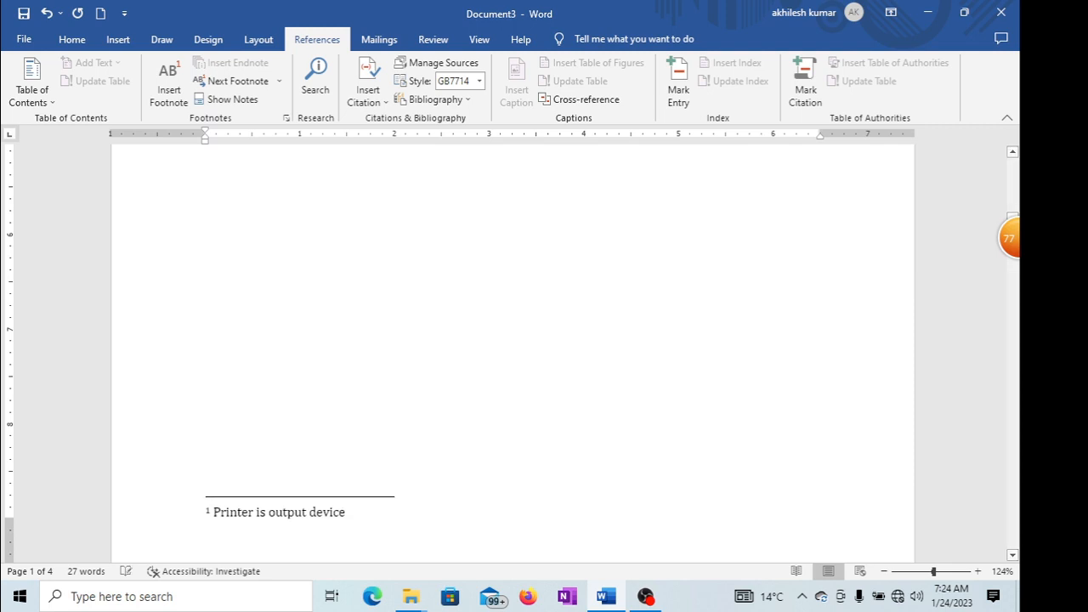
- Review the first page's footnote and preview the note text attached to the Mouse heading on the second page
{"action": "scroll", "coordinate": [512, 353], "scroll_direction": "up", "scroll_amount": 4}
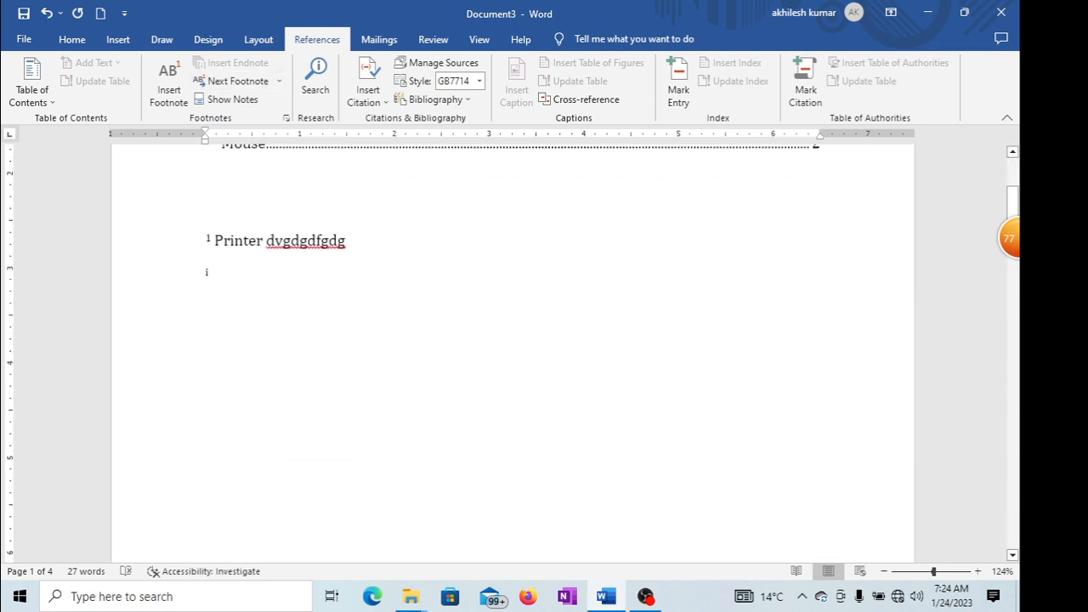
{"action": "scroll", "coordinate": [512, 352], "scroll_direction": "up", "scroll_amount": 4}
{"action": "scroll", "coordinate": [196, 381], "scroll_direction": "down", "scroll_amount": 10}
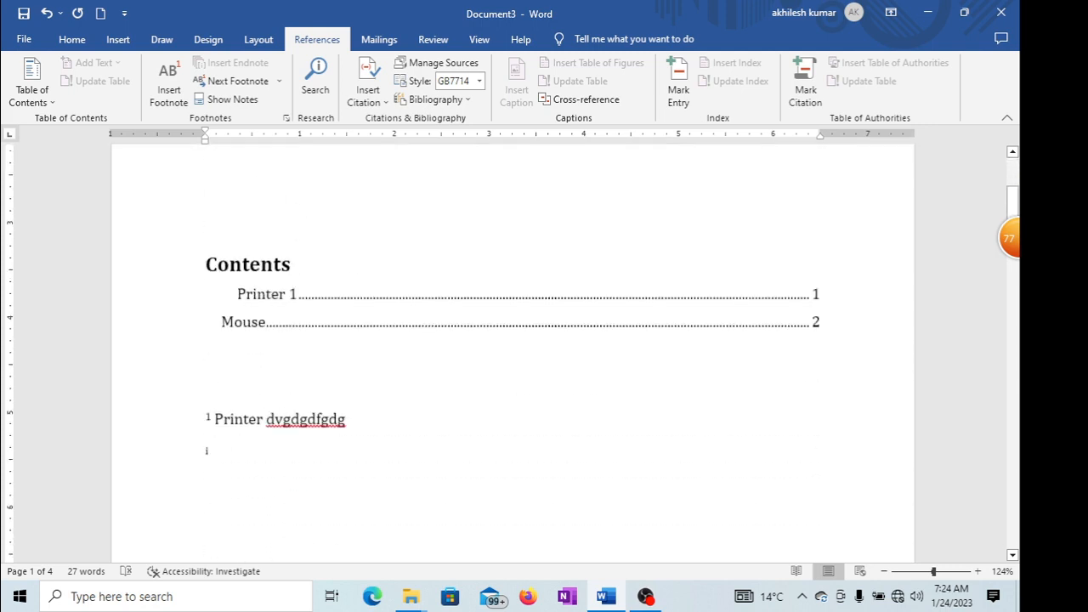
{"action": "scroll", "coordinate": [196, 382], "scroll_direction": "down", "scroll_amount": 8}
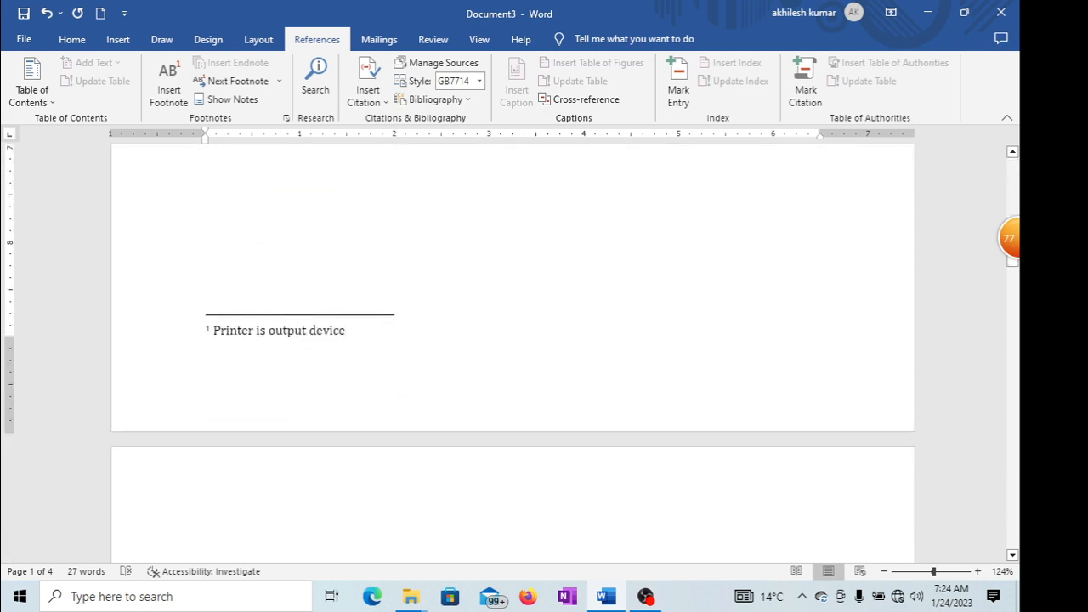
{"action": "left_click", "coordinate": [267, 344]}
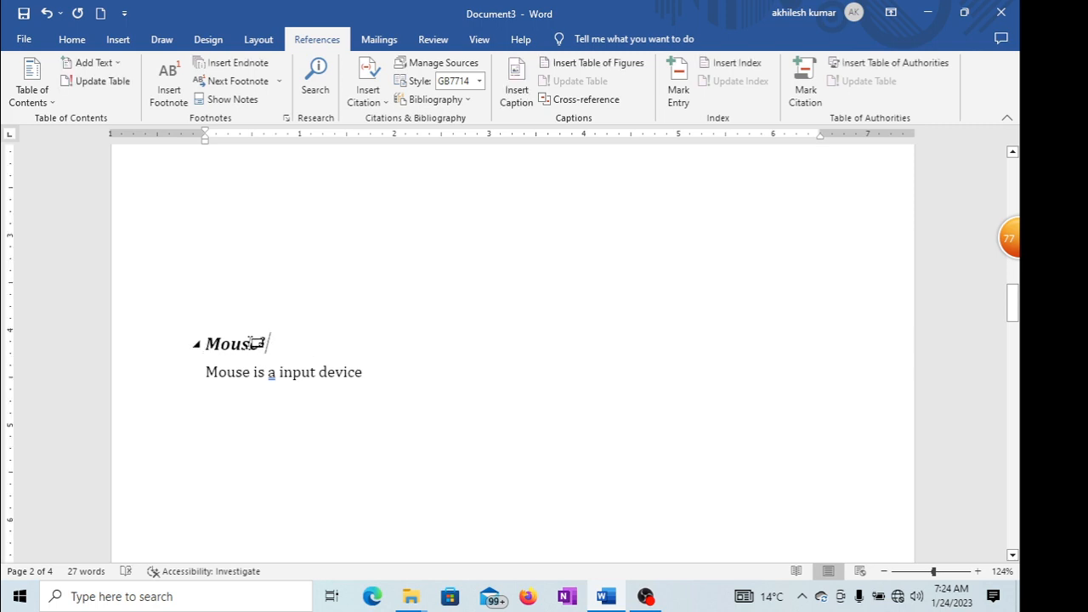
{"action": "mouse_move", "coordinate": [255, 342]}
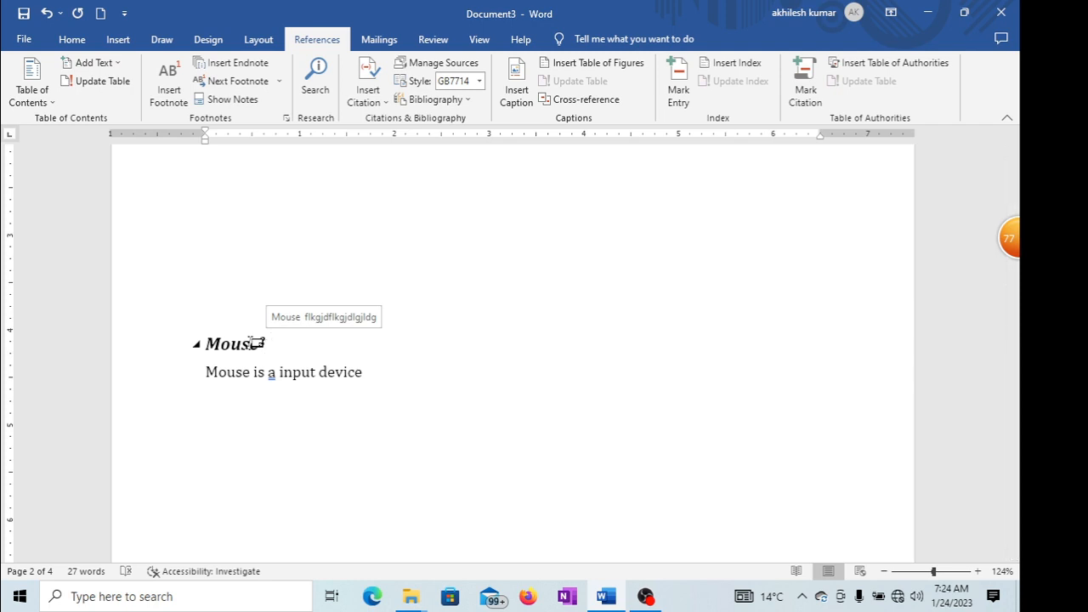
{"action": "scroll", "coordinate": [207, 357], "scroll_direction": "up", "scroll_amount": 10}
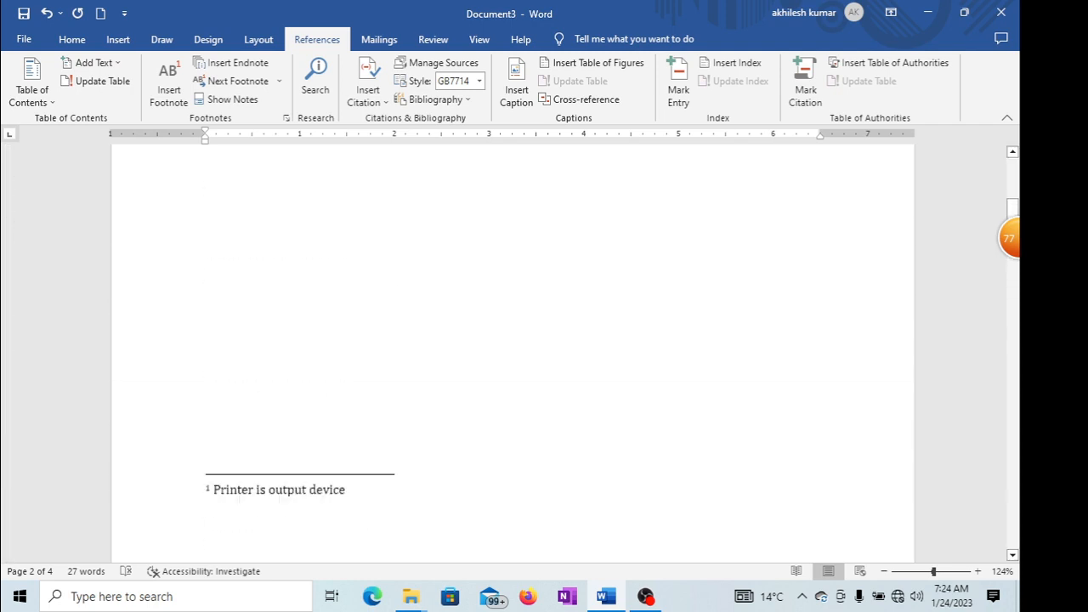
{"action": "scroll", "coordinate": [205, 275], "scroll_direction": "up", "scroll_amount": 5}
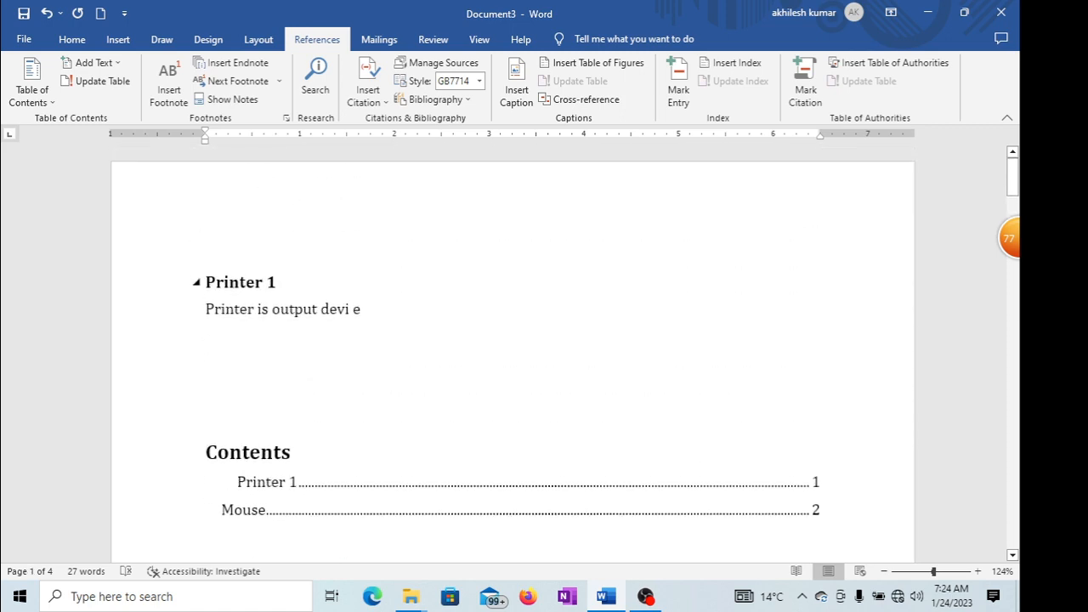
- Insert an endnote at the Printer 1 heading with the note text "Printer is output device", followed by a new line
{"action": "scroll", "coordinate": [255, 379], "scroll_direction": "down", "scroll_amount": 10}
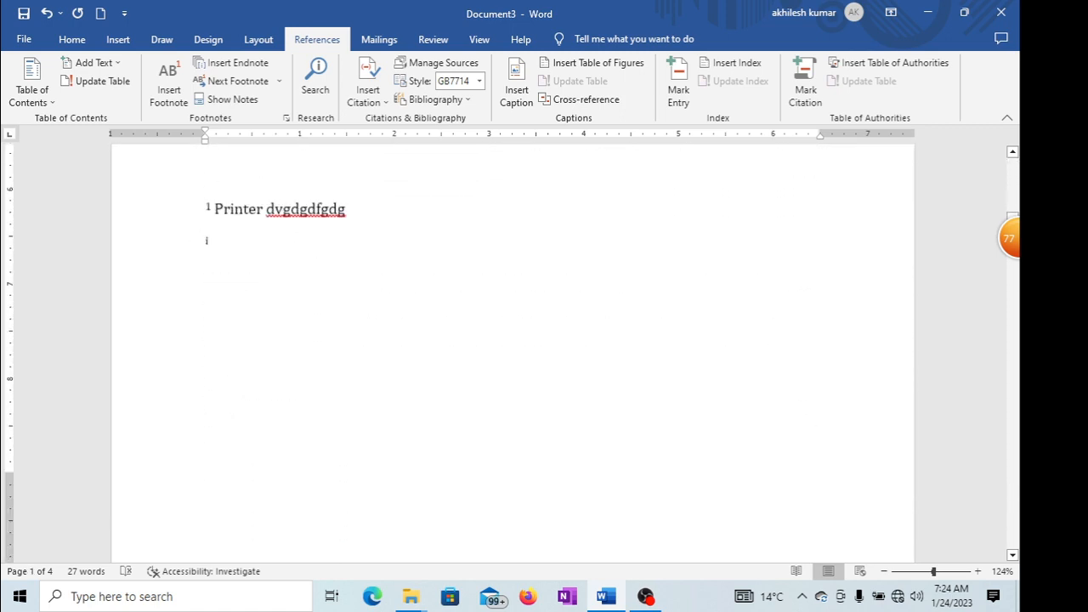
{"action": "type", "text": "Printer is o"}
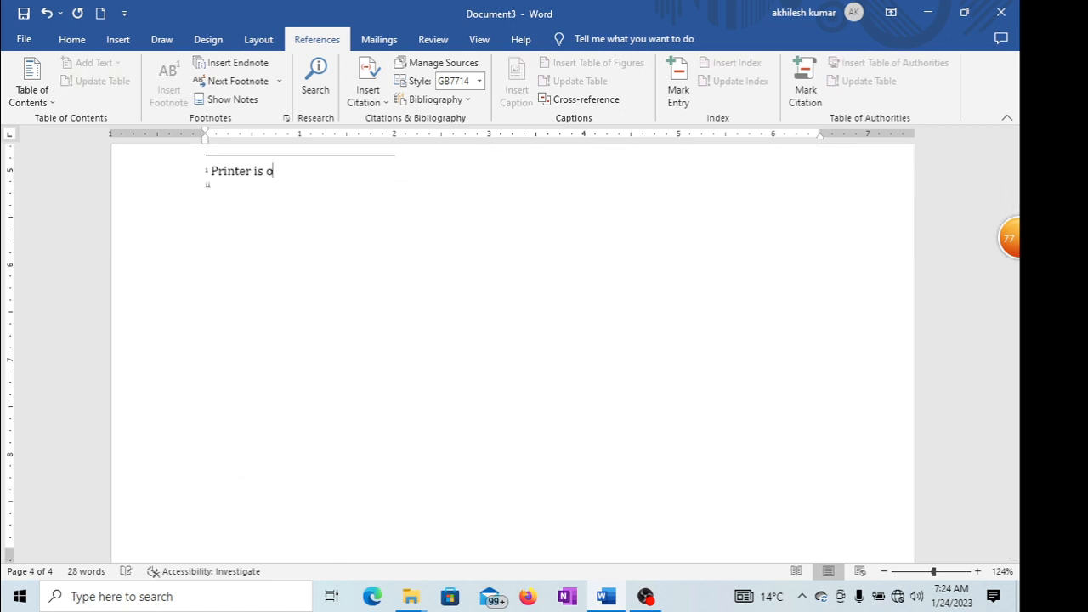
{"action": "type", "text": "ugt"}
{"action": "key", "text": "BackSpace"}
{"action": "key", "text": "BackSpace"}
{"action": "type", "text": "tput device"}
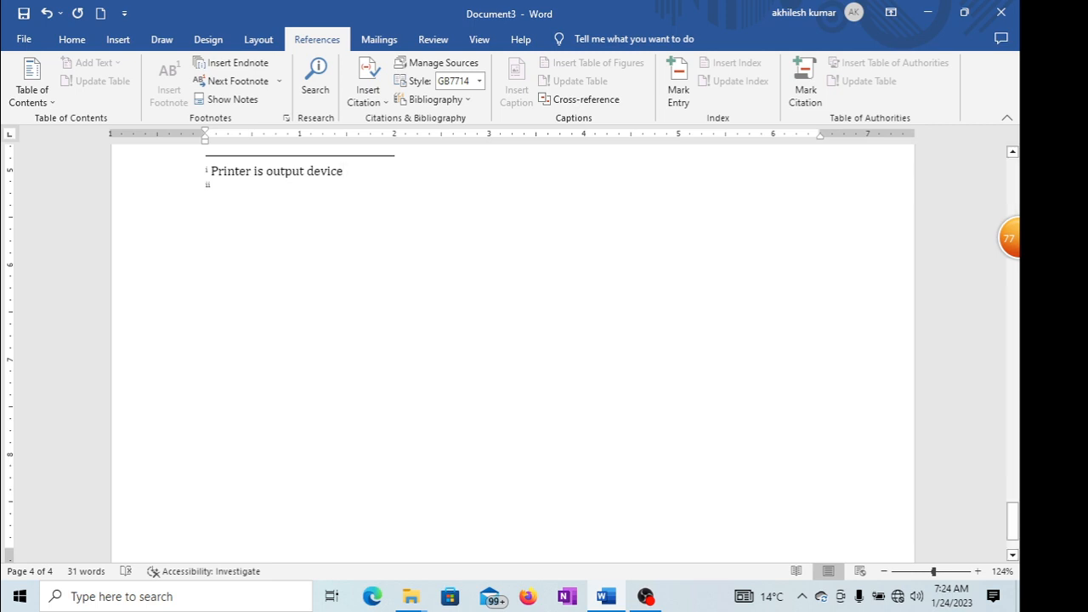
{"action": "key", "text": "Return"}
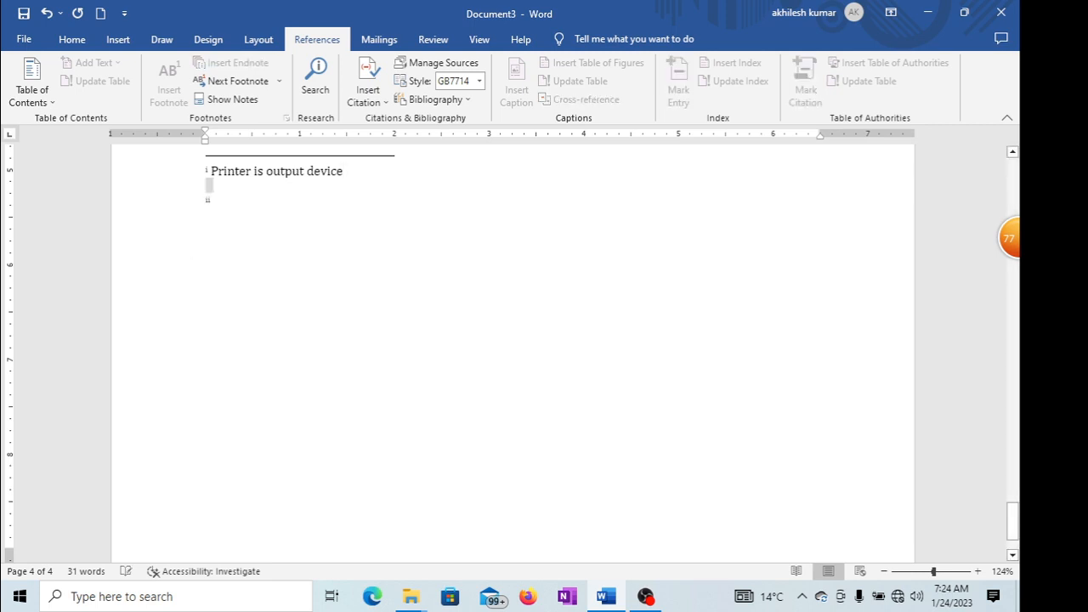
- Check the second endnote's empty line, then preview the endnote text attached to the Printer 1 heading on the first page
{"action": "left_click", "coordinate": [215, 200]}
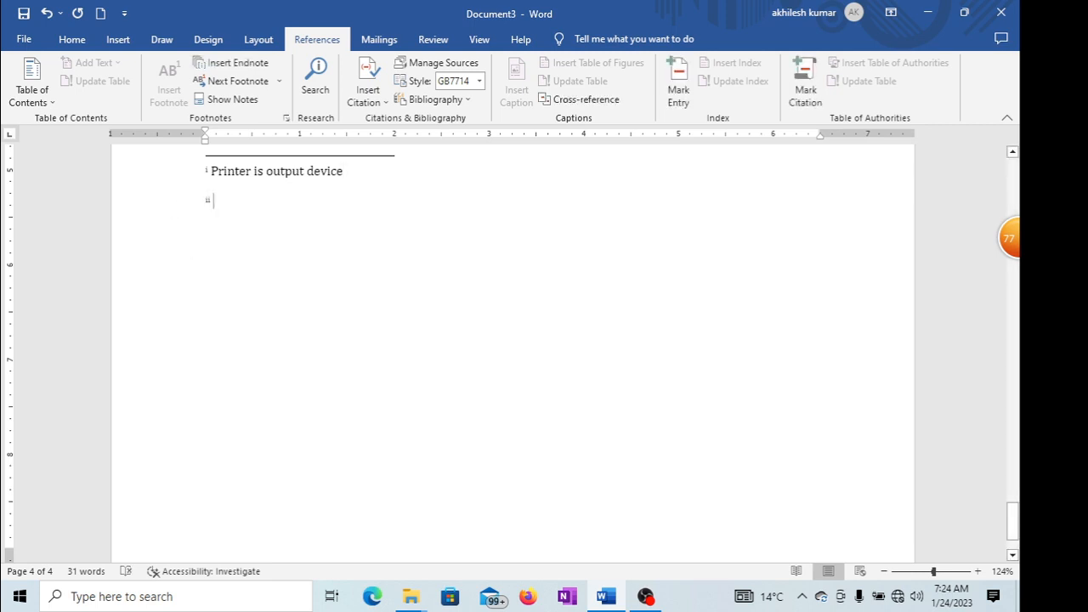
{"action": "scroll", "coordinate": [215, 201], "scroll_direction": "up", "scroll_amount": 5}
{"action": "scroll", "coordinate": [512, 348], "scroll_direction": "up", "scroll_amount": 10}
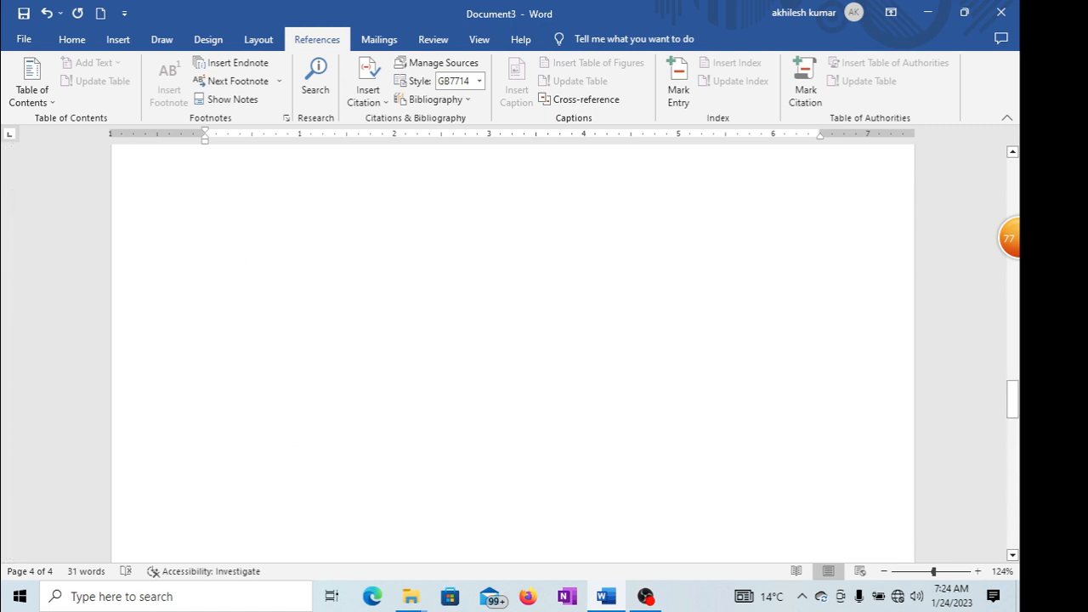
{"action": "scroll", "coordinate": [513, 349], "scroll_direction": "up", "scroll_amount": 10}
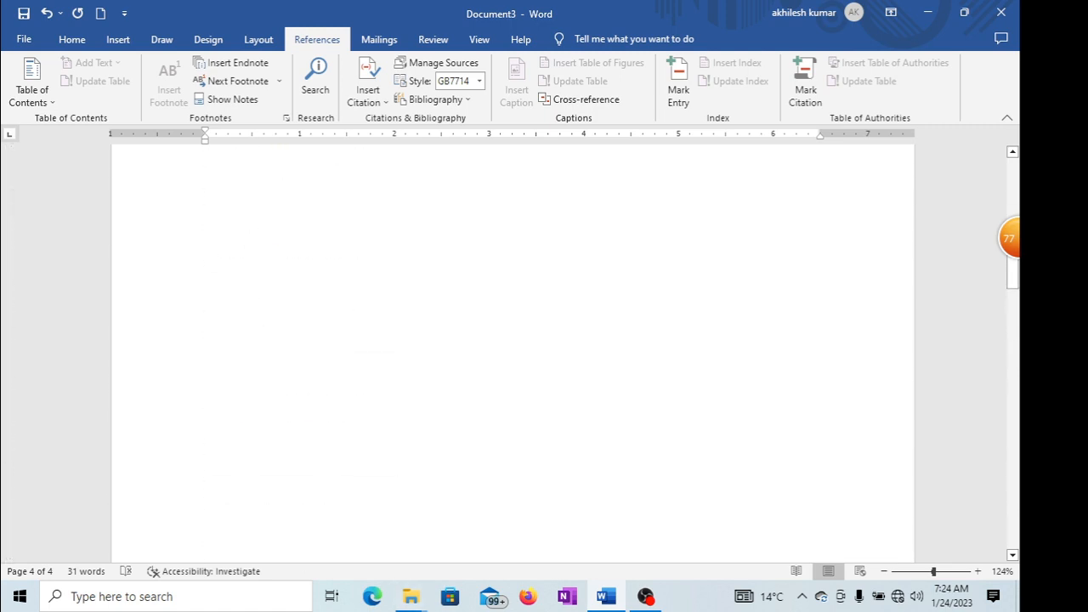
{"action": "scroll", "coordinate": [514, 349], "scroll_direction": "up", "scroll_amount": 4}
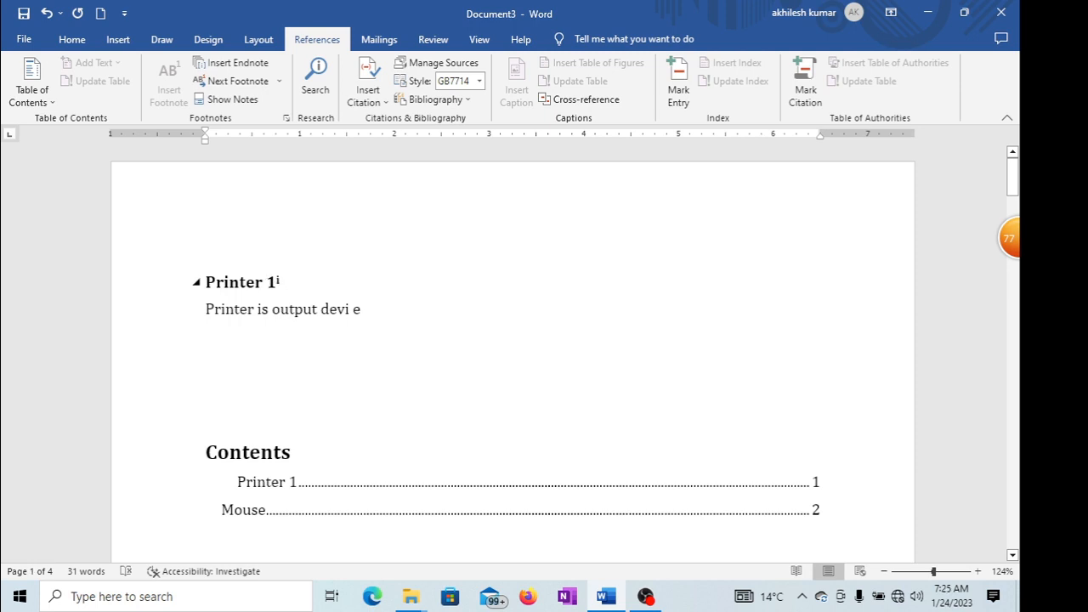
{"action": "mouse_move", "coordinate": [275, 287]}
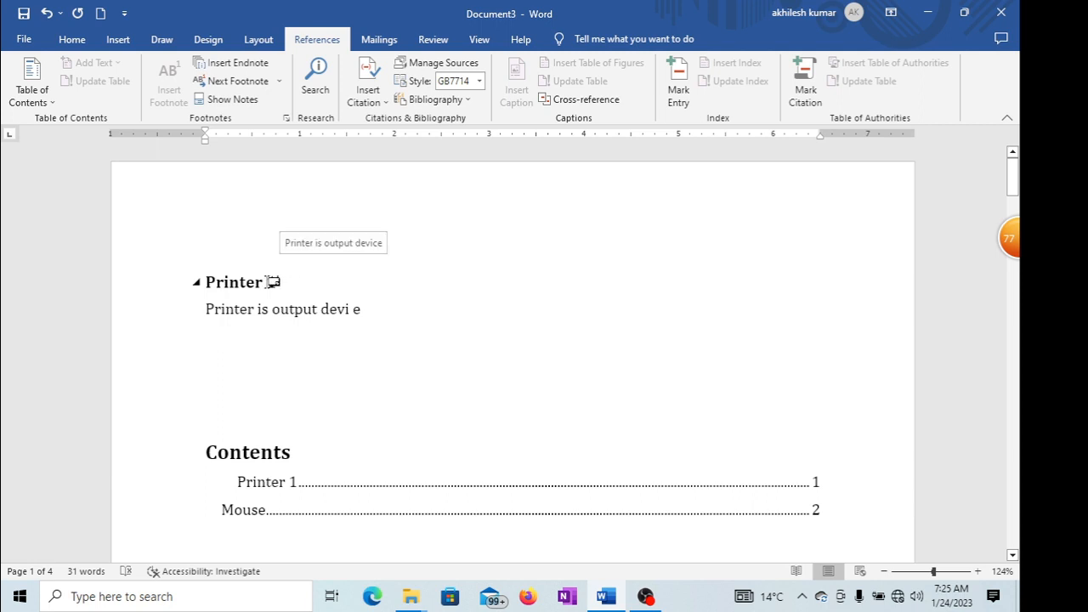
{"action": "left_click", "coordinate": [262, 308]}
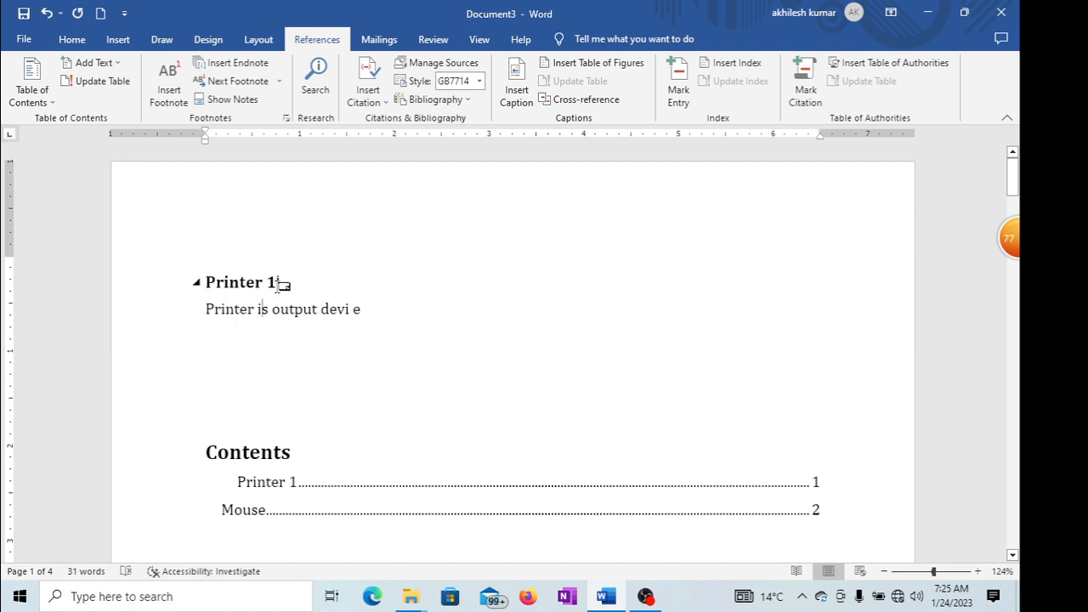
{"action": "mouse_move", "coordinate": [279, 285]}
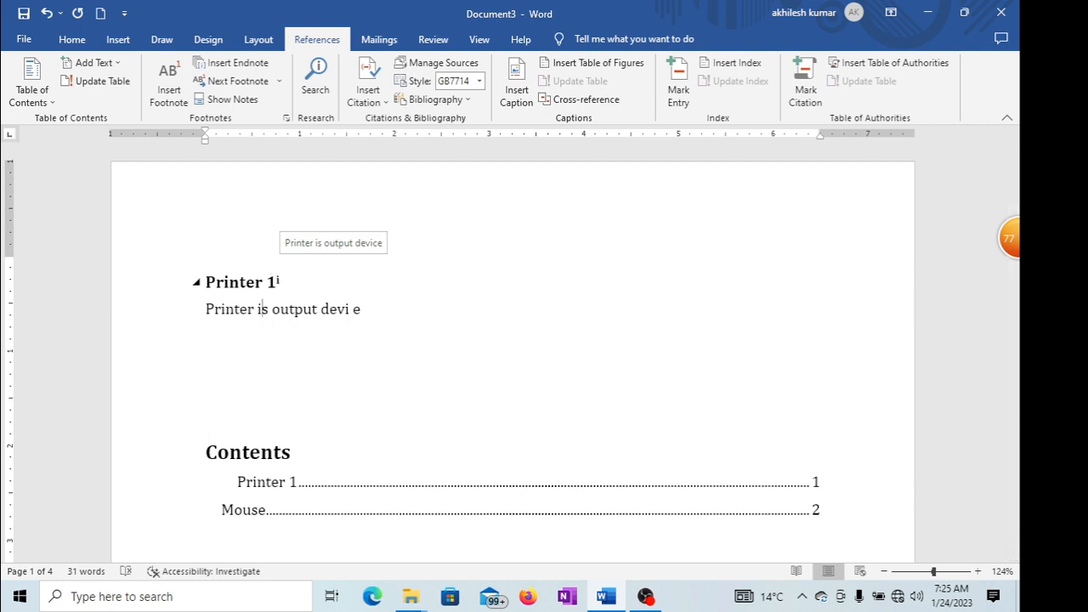
- Go to the next footnote, continue to the next endnote, and return to the previous endnote at the Printer 1 heading
{"action": "scroll", "coordinate": [261, 308], "scroll_direction": "up", "scroll_amount": 4}
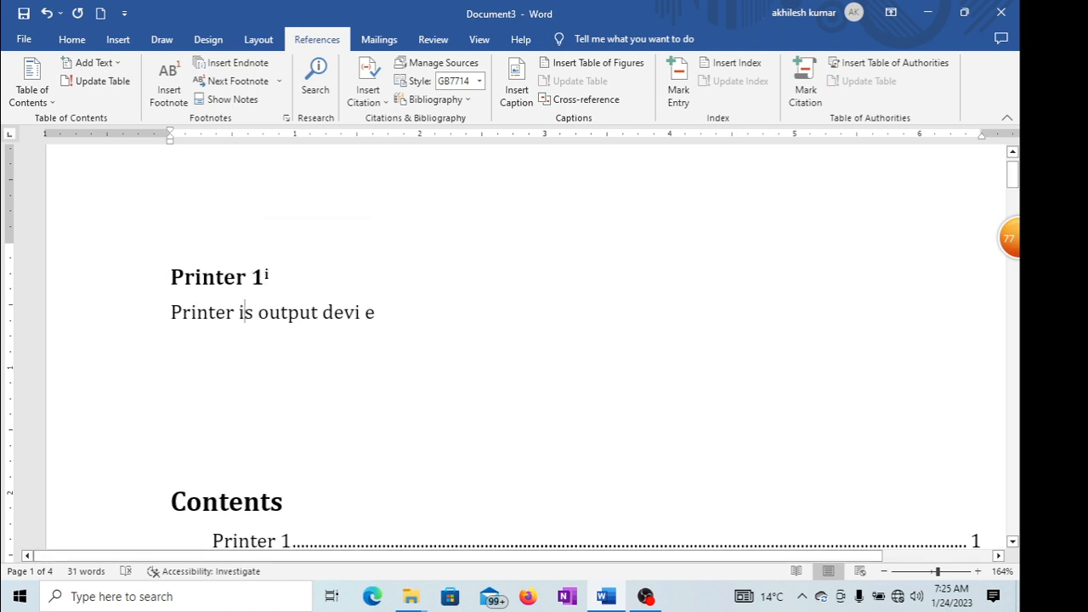
{"action": "left_click", "coordinate": [248, 87]}
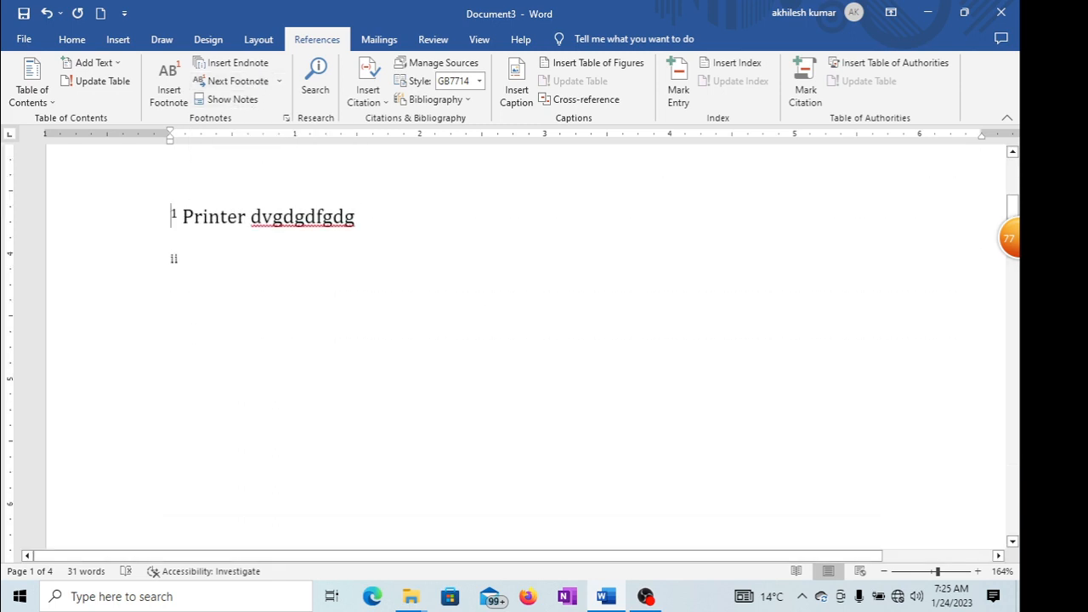
{"action": "left_click", "coordinate": [278, 81]}
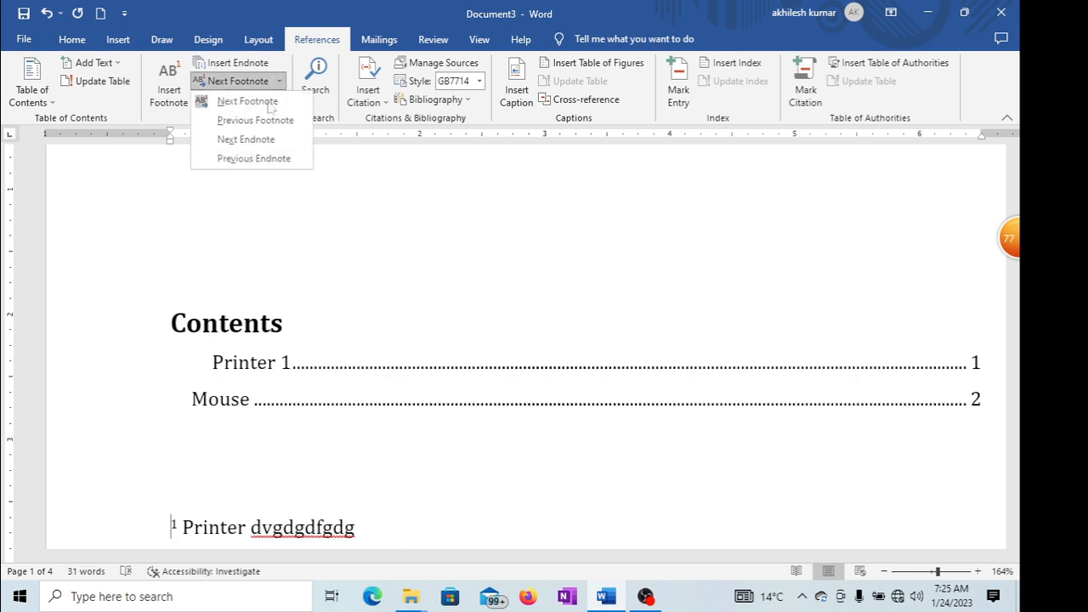
{"action": "left_click", "coordinate": [255, 139]}
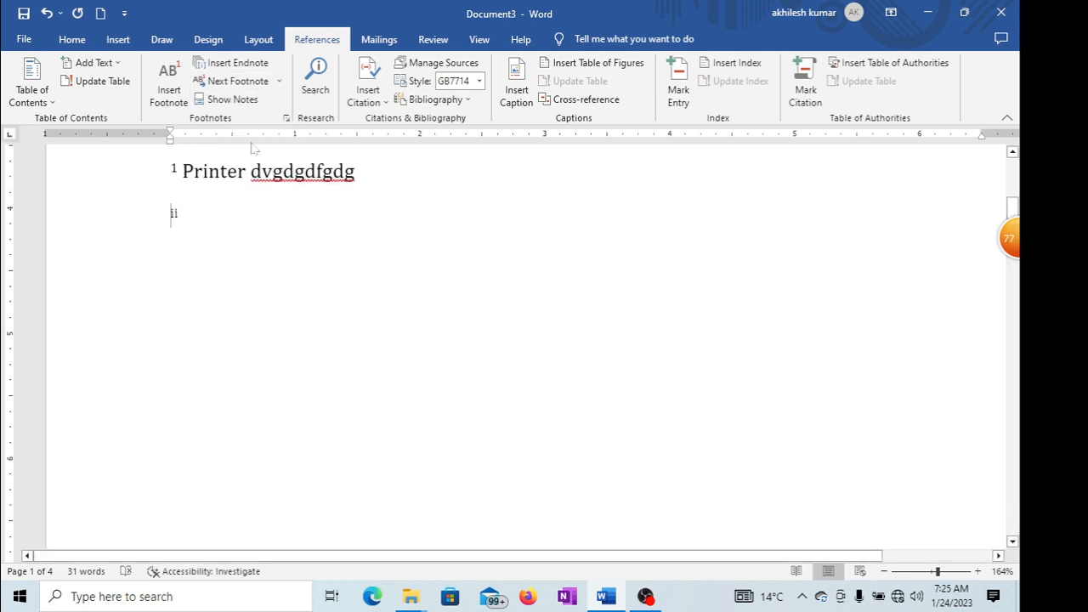
{"action": "left_click", "coordinate": [278, 82]}
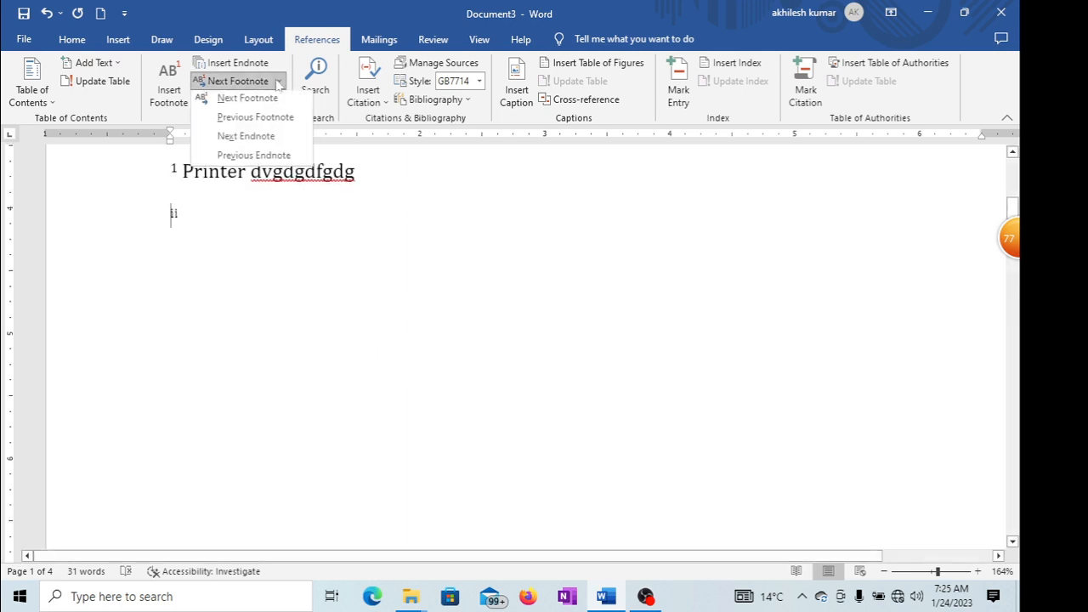
{"action": "left_click", "coordinate": [253, 158]}
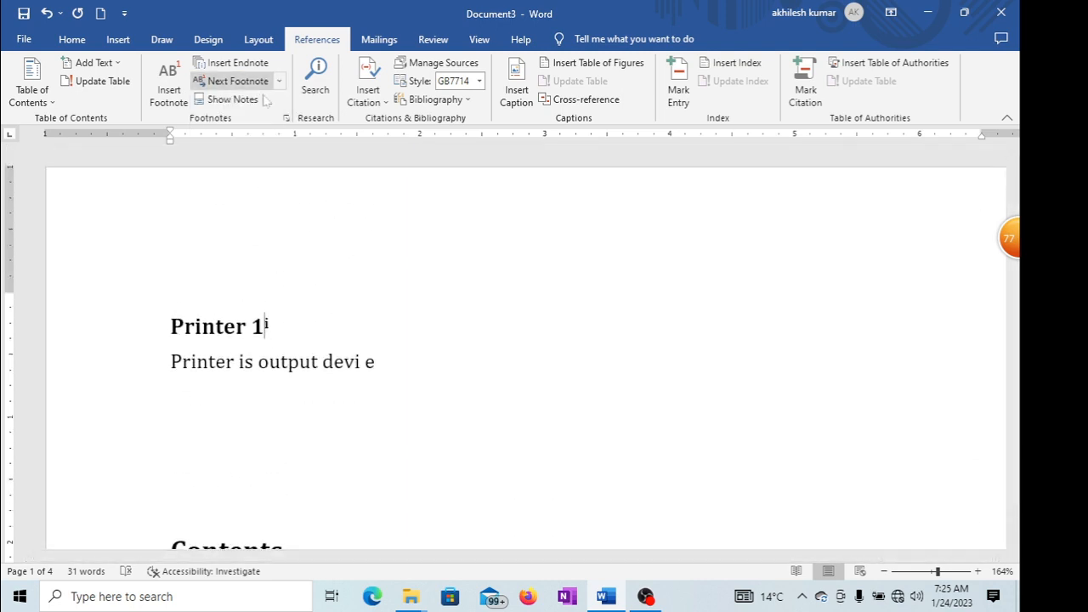
- Show the document's footnote area, then move on to the next footnote, the one about Mouse
{"action": "left_click", "coordinate": [234, 101]}
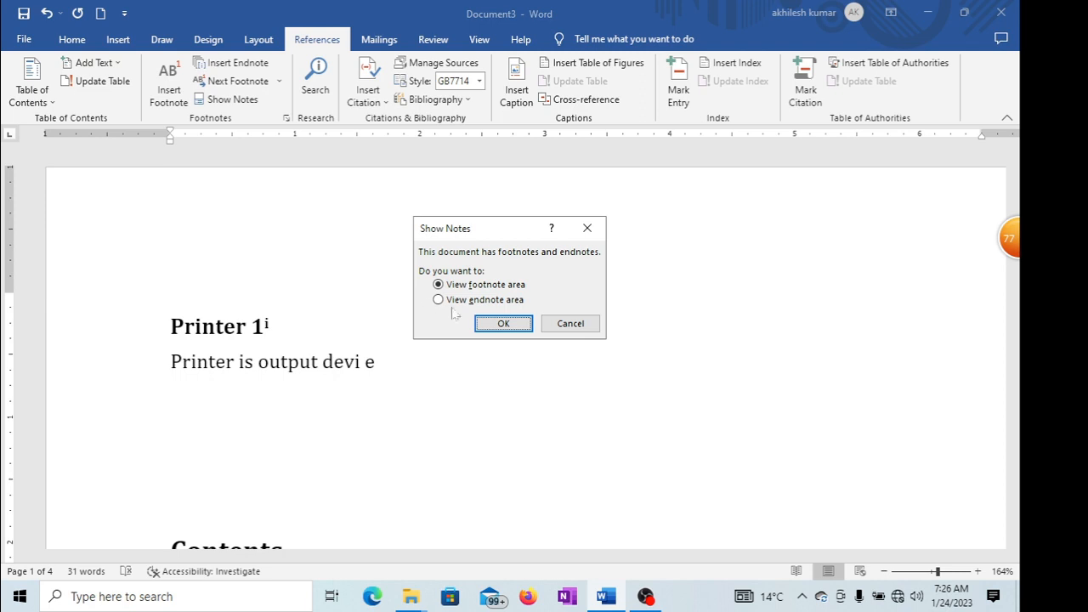
{"action": "left_click", "coordinate": [504, 324]}
{"action": "scroll", "coordinate": [527, 340], "scroll_direction": "up", "scroll_amount": 10}
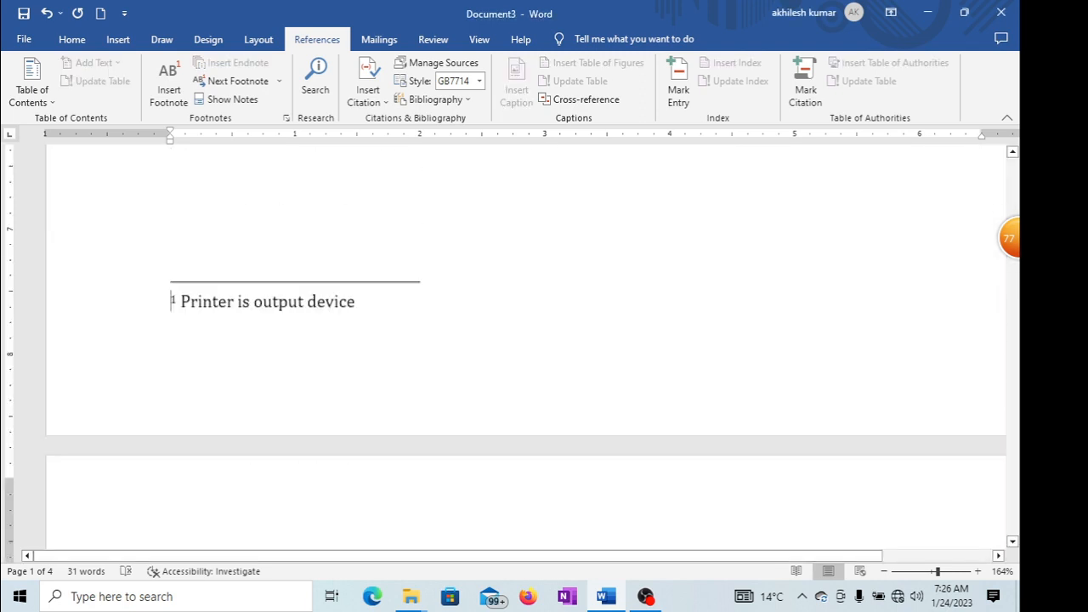
{"action": "scroll", "coordinate": [527, 340], "scroll_direction": "up", "scroll_amount": 3}
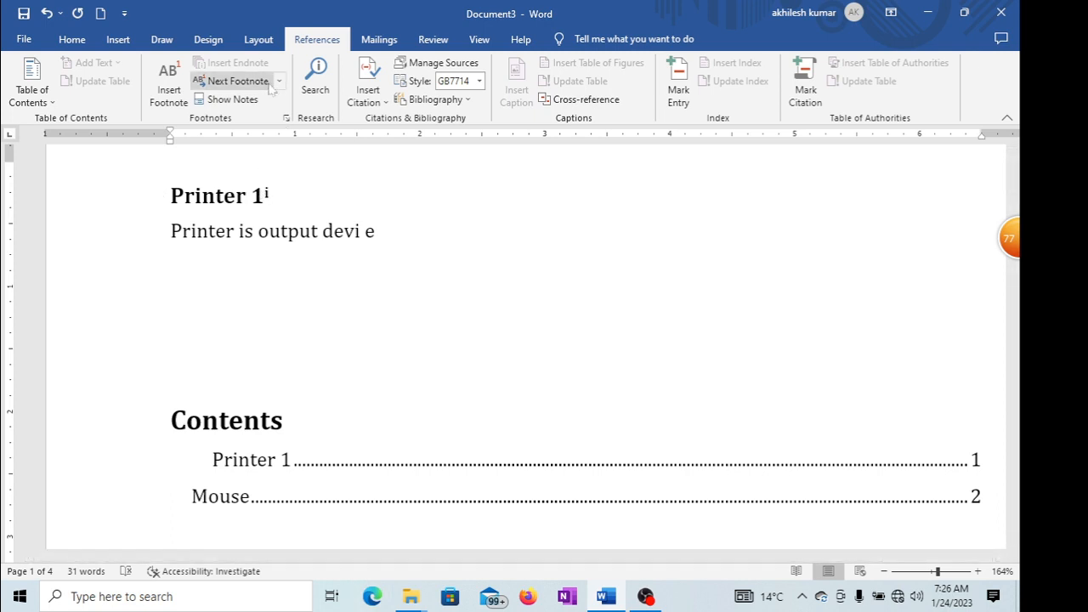
{"action": "left_click", "coordinate": [233, 81]}
{"action": "left_click", "coordinate": [278, 81]}
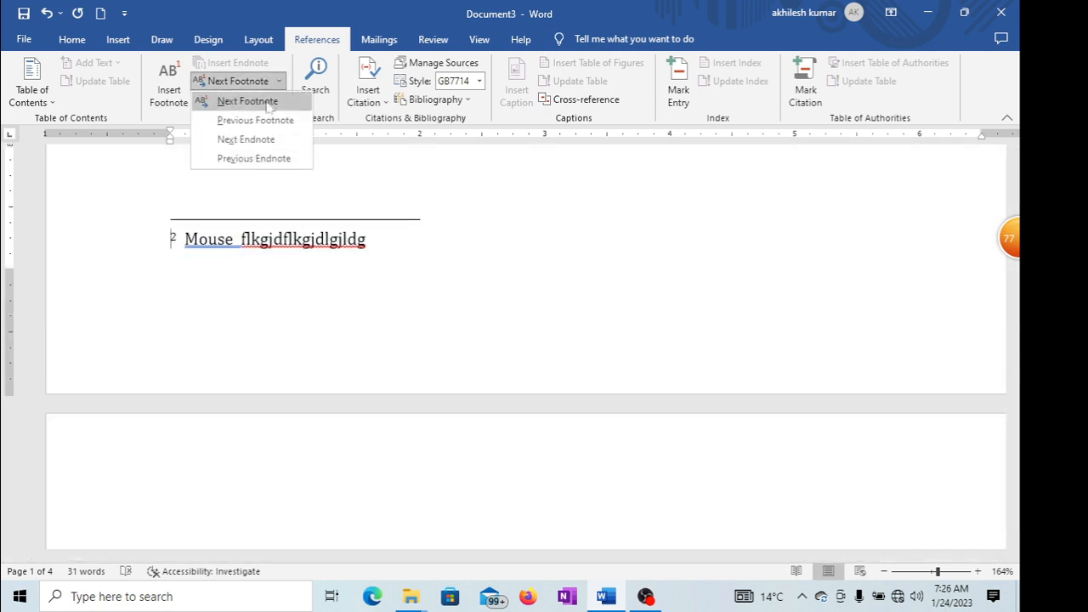
{"action": "left_click", "coordinate": [384, 390]}
- Start a new citation source at the end of the Printer 1 heading, with Book as the type of source
{"action": "scroll", "coordinate": [384, 390], "scroll_direction": "up", "scroll_amount": 1}
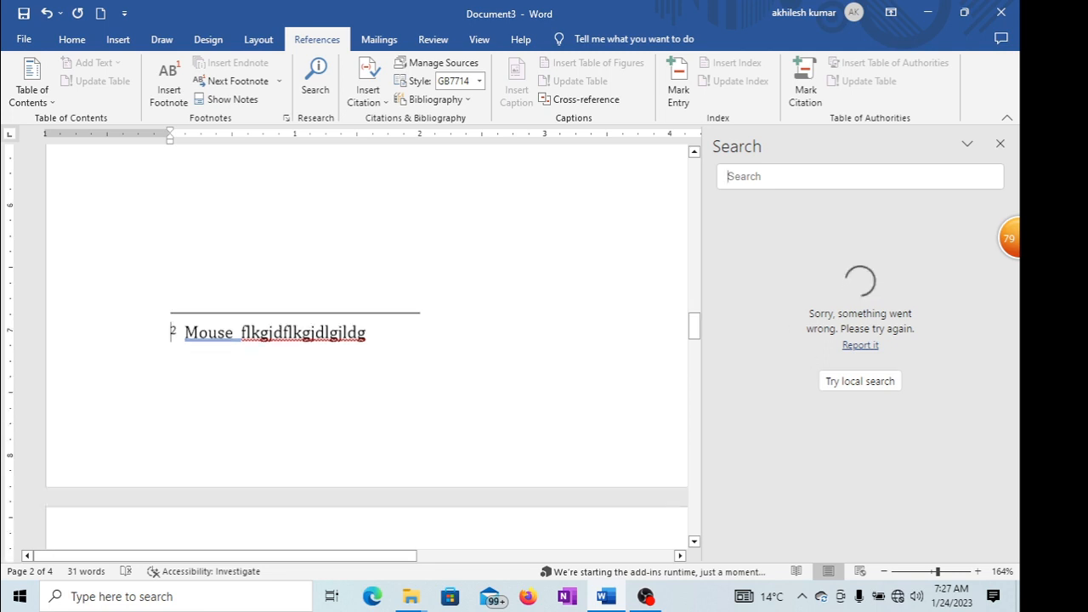
{"action": "scroll", "coordinate": [255, 457], "scroll_direction": "up", "scroll_amount": 10}
{"action": "scroll", "coordinate": [161, 459], "scroll_direction": "up", "scroll_amount": 8}
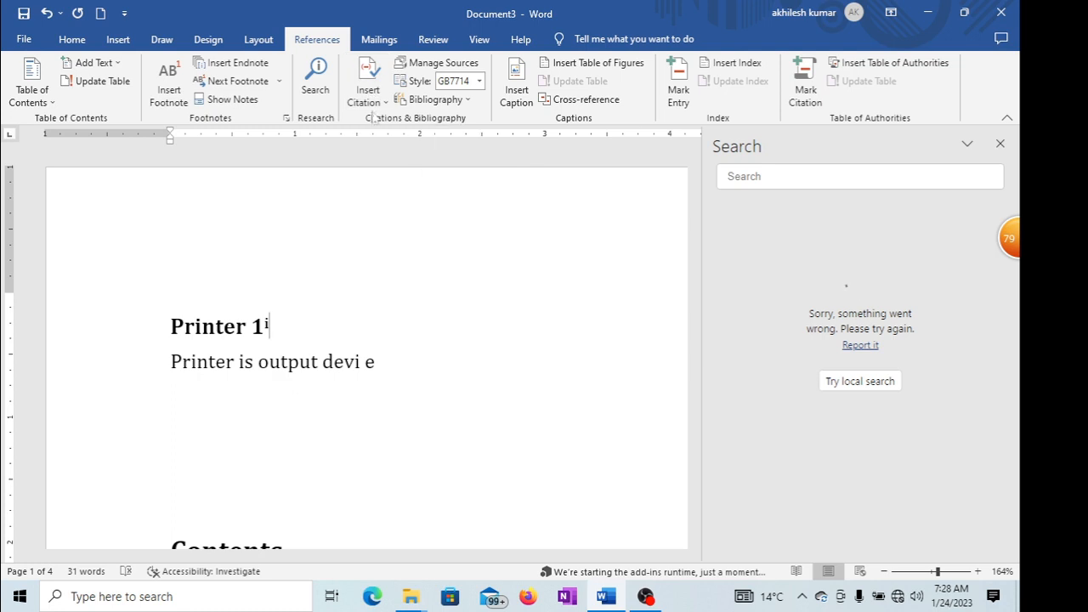
{"action": "left_click", "coordinate": [259, 40]}
{"action": "left_click", "coordinate": [317, 40]}
{"action": "left_click", "coordinate": [382, 107]}
{"action": "left_click", "coordinate": [384, 104]}
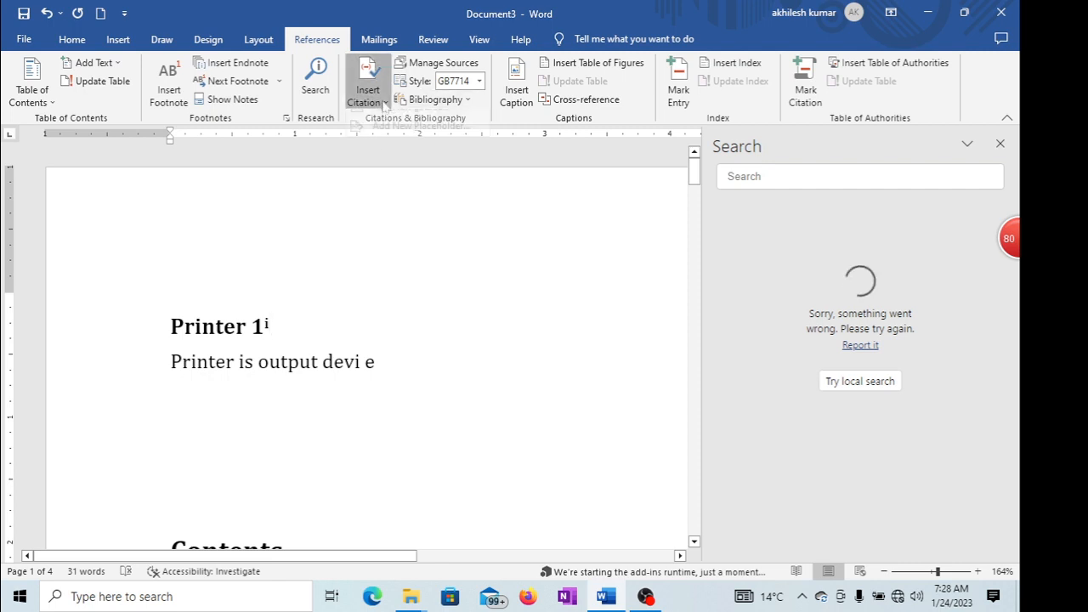
{"action": "left_click", "coordinate": [384, 103]}
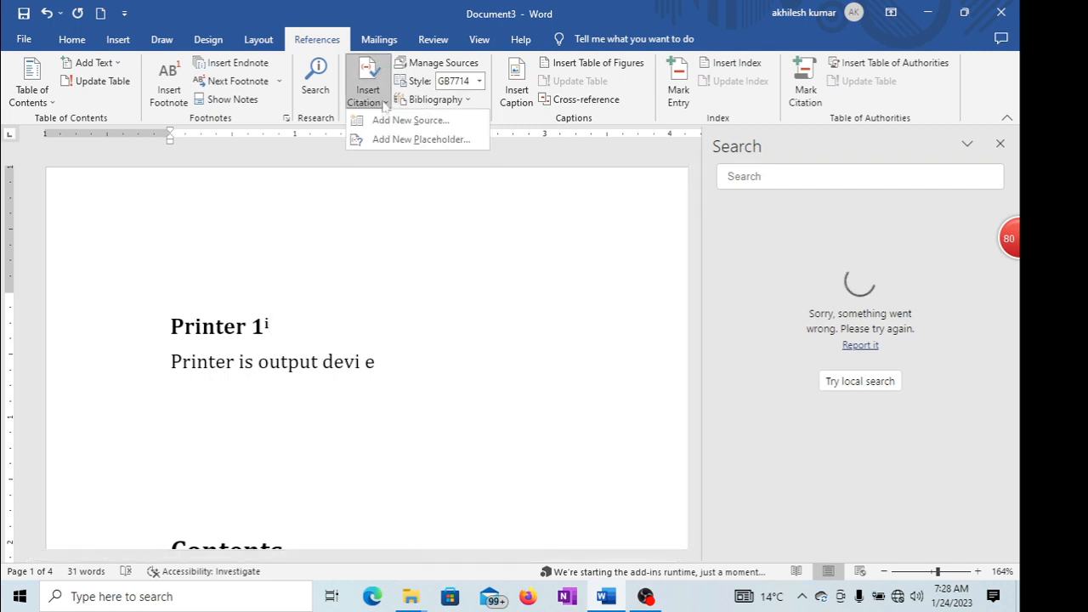
{"action": "left_click", "coordinate": [425, 123]}
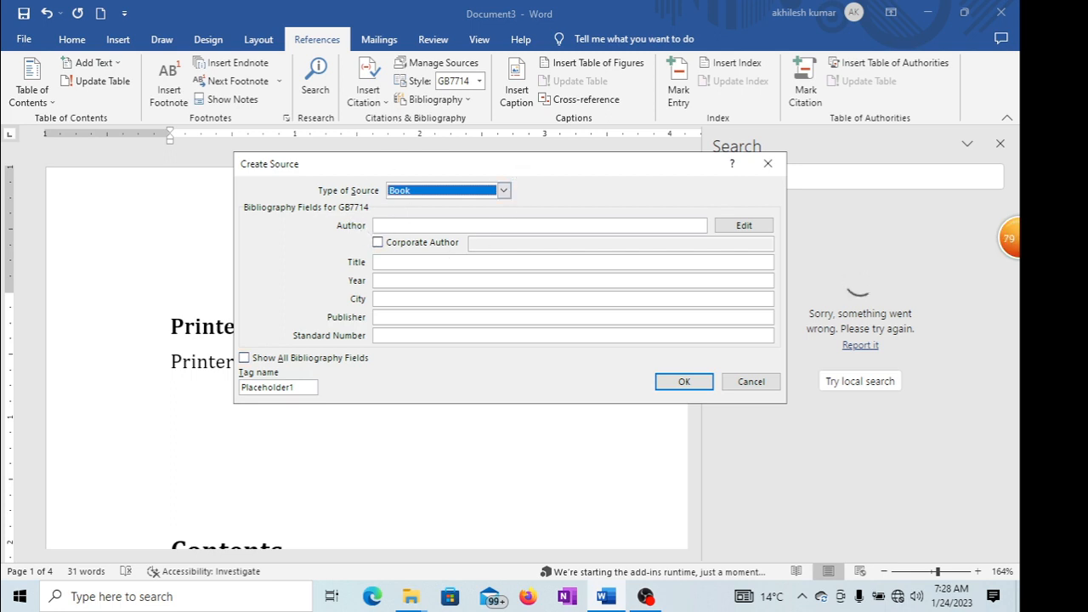
{"action": "left_click", "coordinate": [389, 226]}
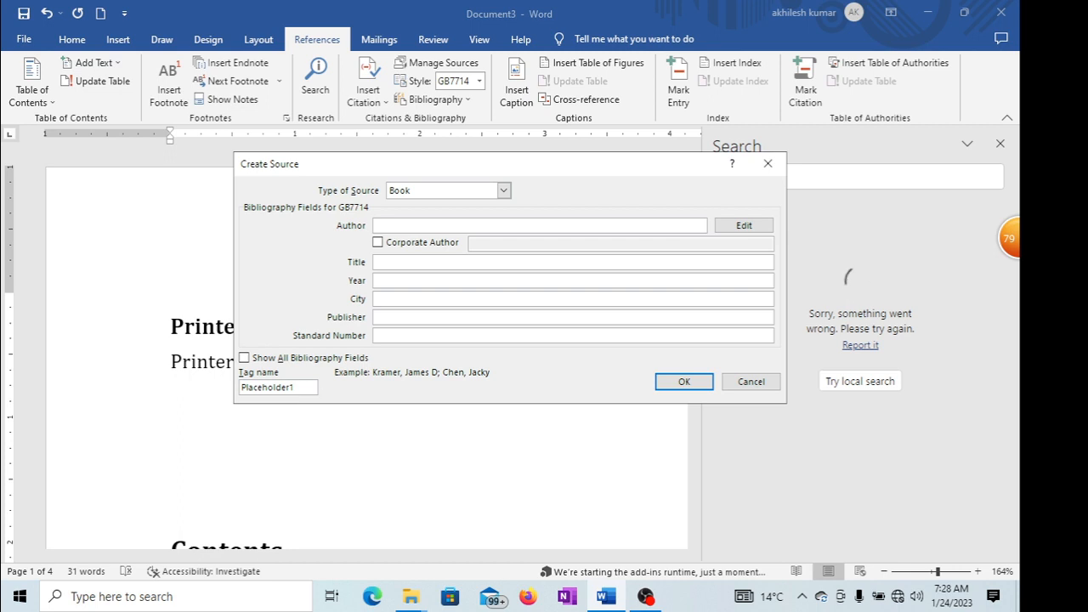
{"action": "left_click", "coordinate": [503, 191]}
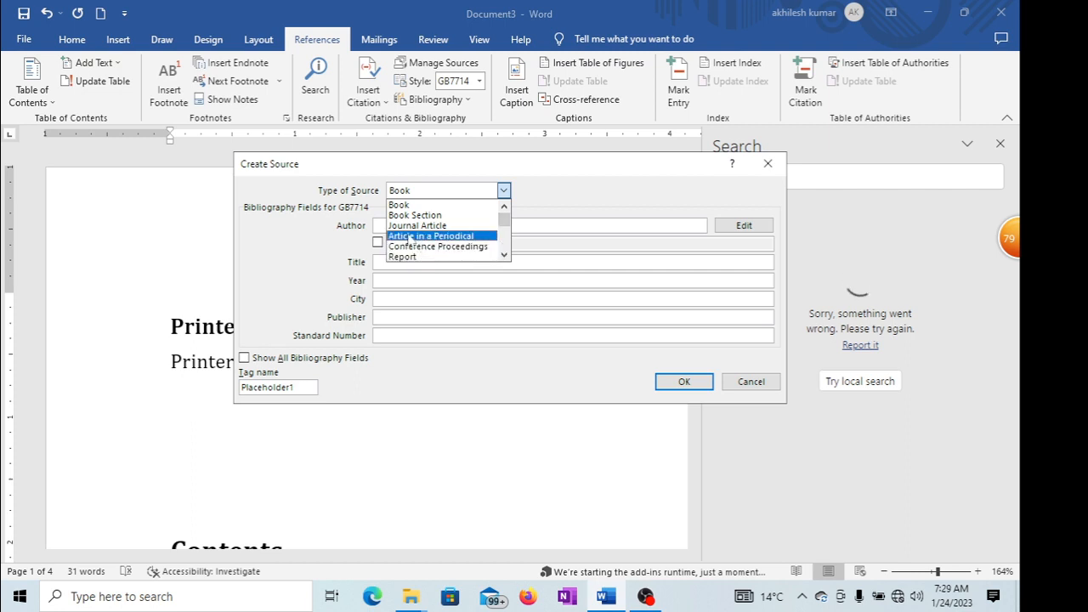
{"action": "left_click", "coordinate": [399, 206]}
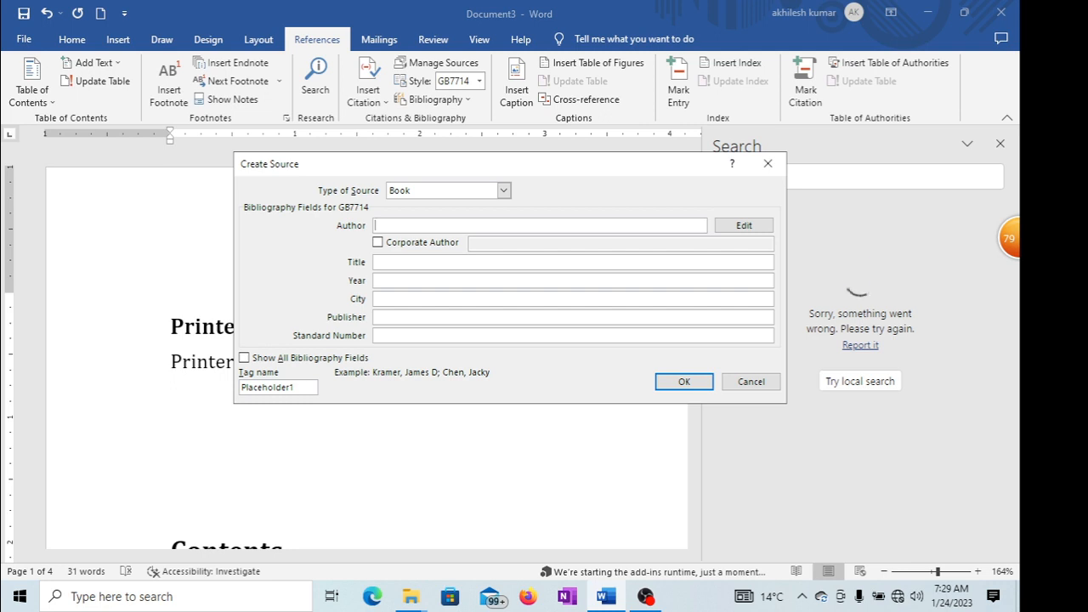
- Enter the author's name for the new book source
{"action": "type", "text": "Rs ag"}
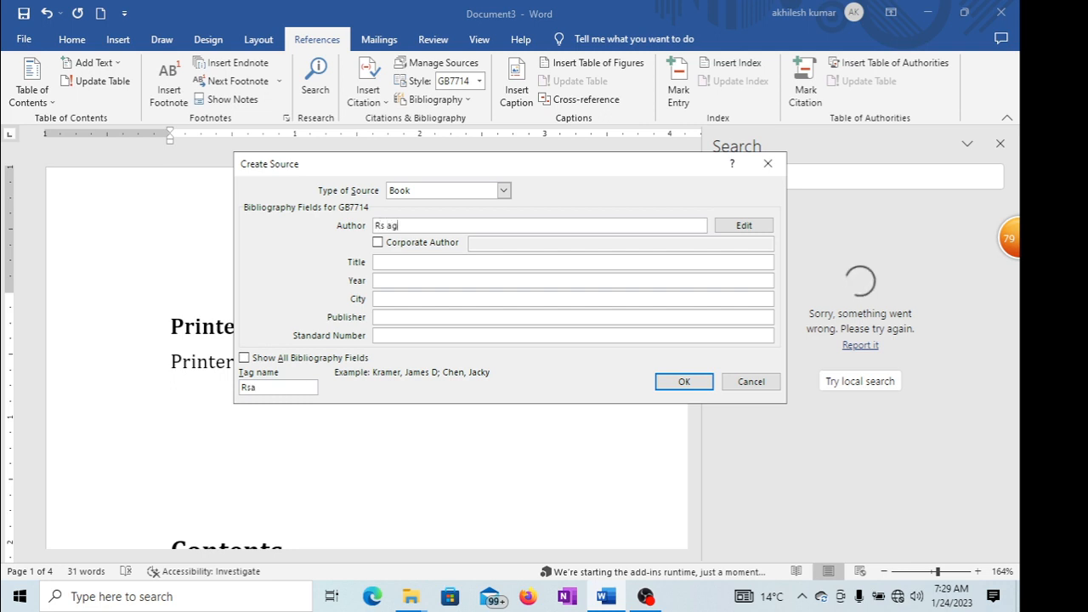
{"action": "type", "text": "rawl"}
{"action": "left_click", "coordinate": [389, 226]}
{"action": "type", "text": "R"}
{"action": "key", "text": "BackSpace"}
{"action": "type", "text": "e"}
{"action": "key", "text": "BackSpace"}
{"action": "type", "text": "rgrawL"}
- Set the source's title to Mathematics, year to 2003 and city to mumbai, and insert the citation at the Printer 1 heading
{"action": "left_click", "coordinate": [499, 260]}
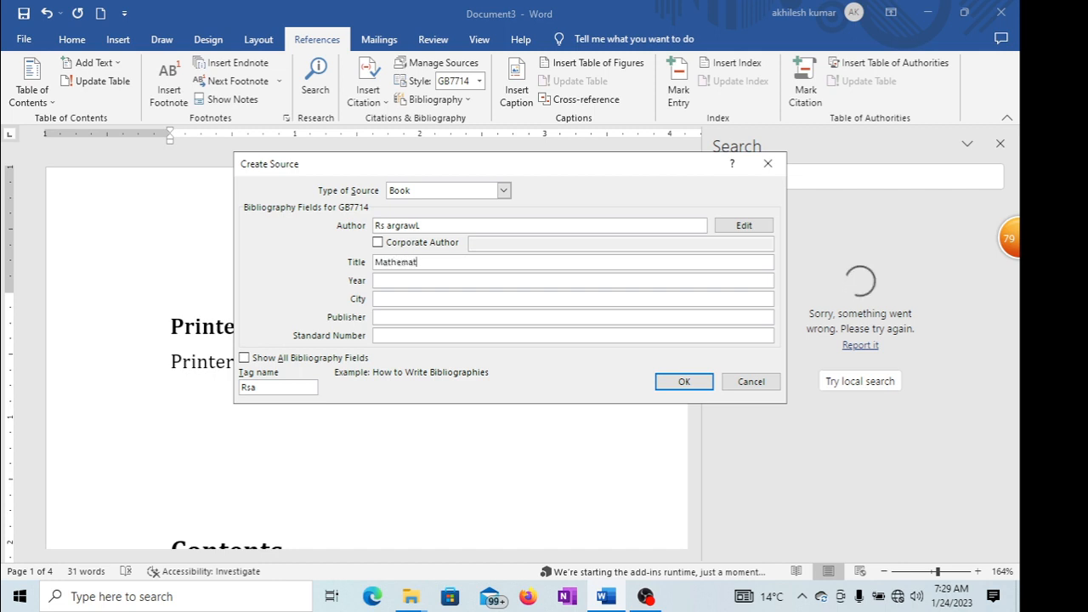
{"action": "left_click", "coordinate": [376, 281]}
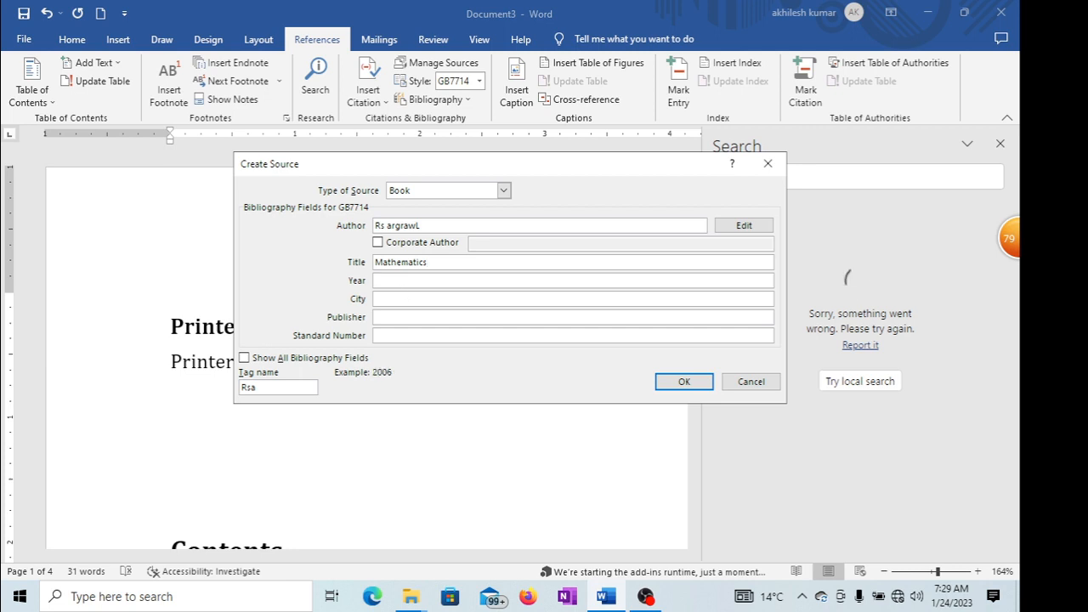
{"action": "type", "text": "2003"}
{"action": "left_click", "coordinate": [413, 301]}
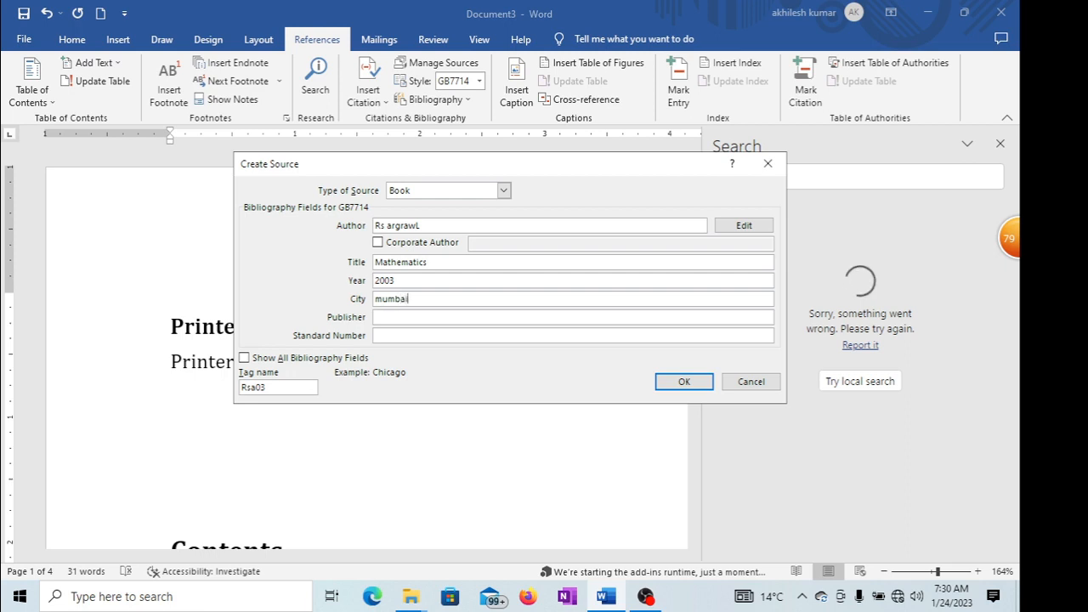
{"action": "left_click", "coordinate": [413, 317]}
{"action": "left_click", "coordinate": [685, 383]}
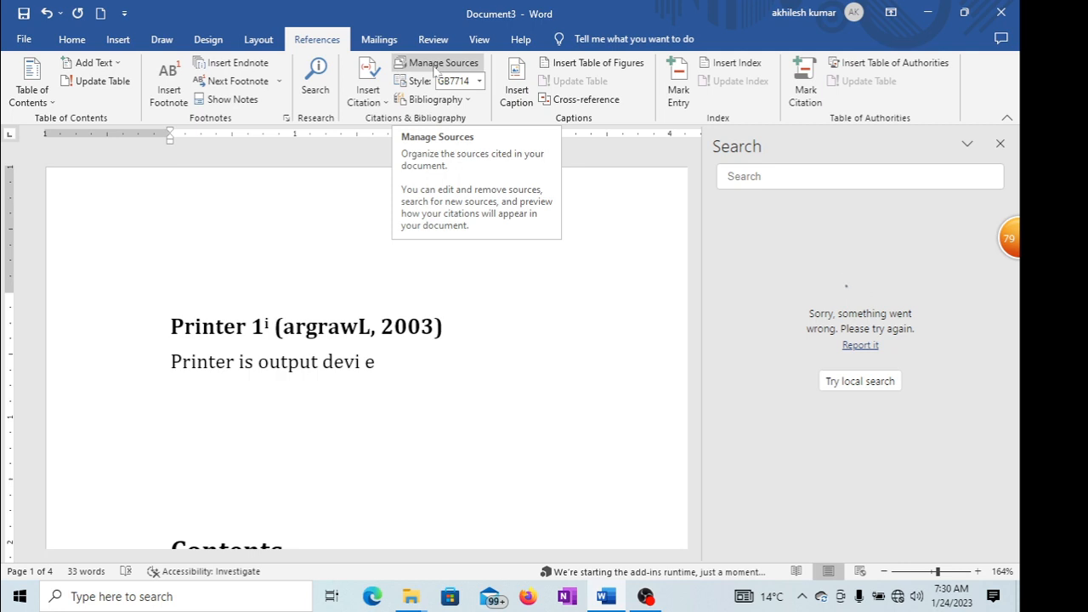
- Review the cited book in the Source Manager, then insert a plain bibliography below the Printer 1 heading
{"action": "left_click", "coordinate": [435, 68]}
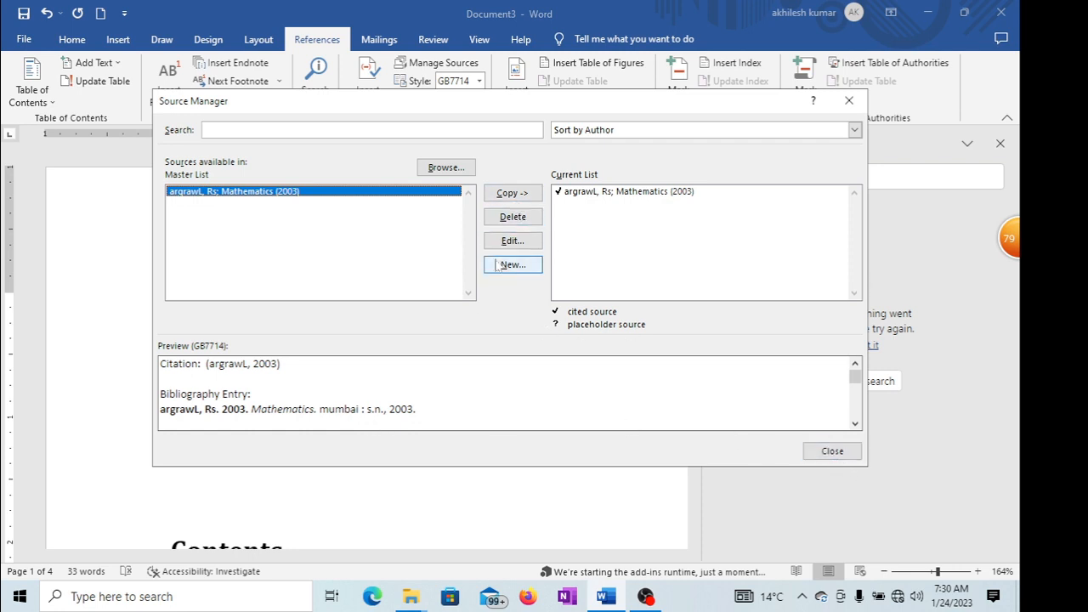
{"action": "left_click", "coordinate": [832, 451]}
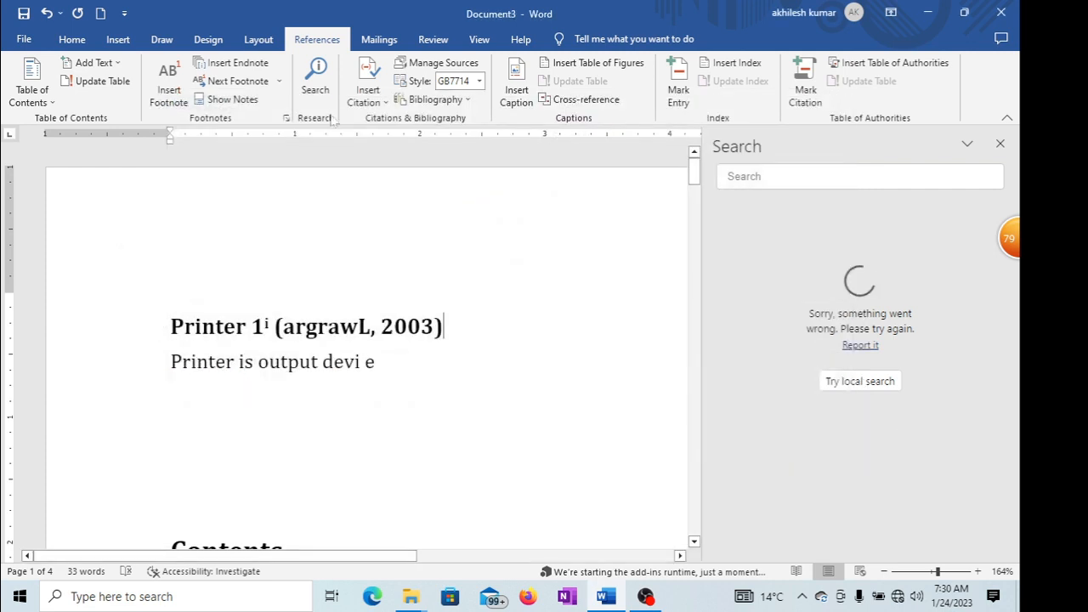
{"action": "left_click", "coordinate": [466, 100]}
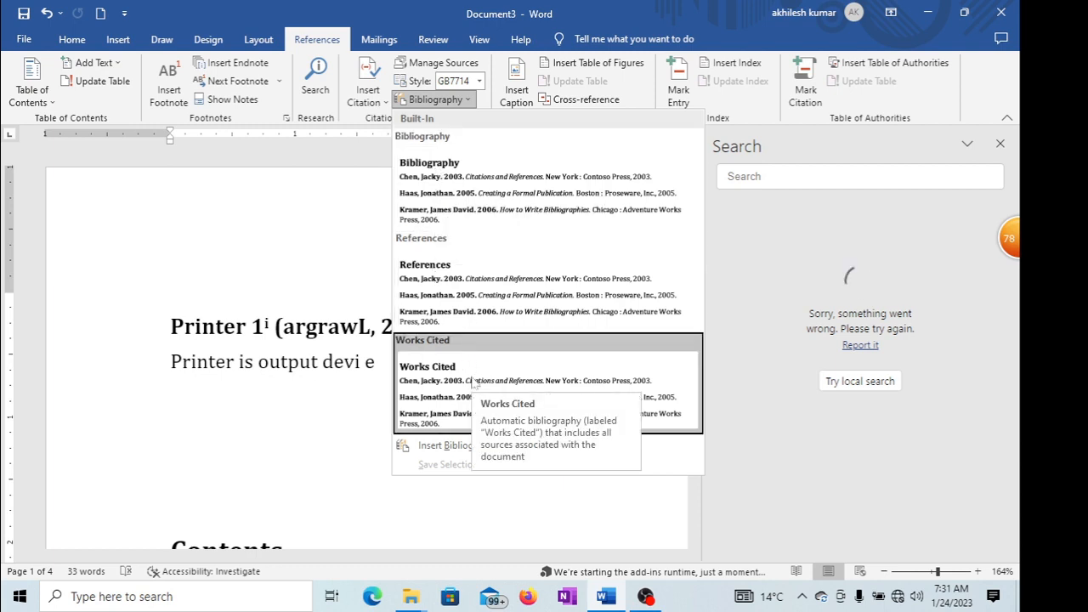
{"action": "left_click", "coordinate": [429, 445]}
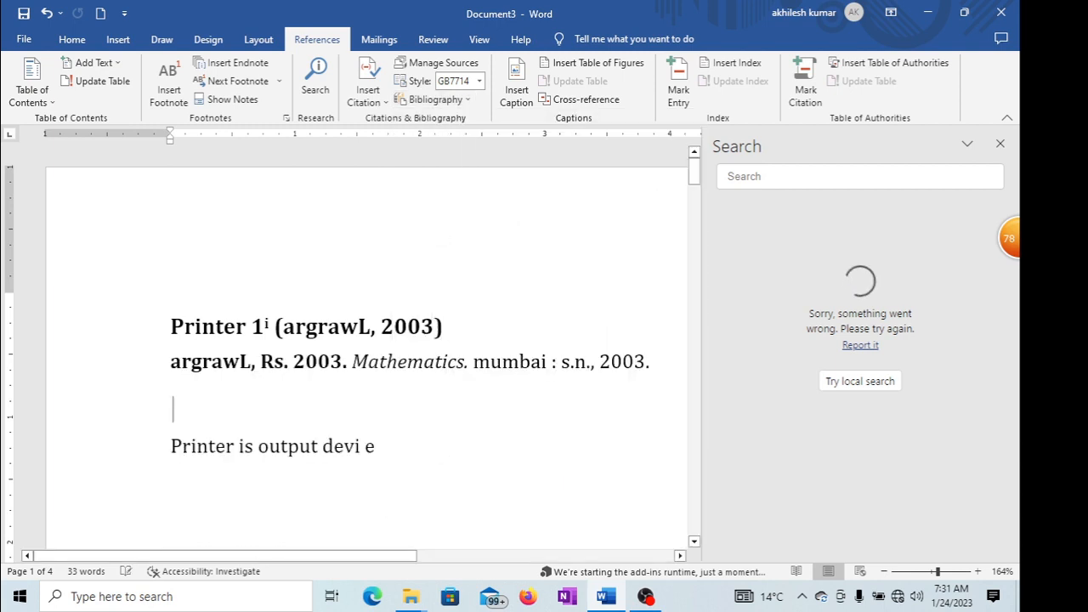
- Add several blank lines after the "Printer dvgdgdfgdg" line below the table of contents
{"action": "scroll", "coordinate": [421, 409], "scroll_direction": "down", "scroll_amount": 12}
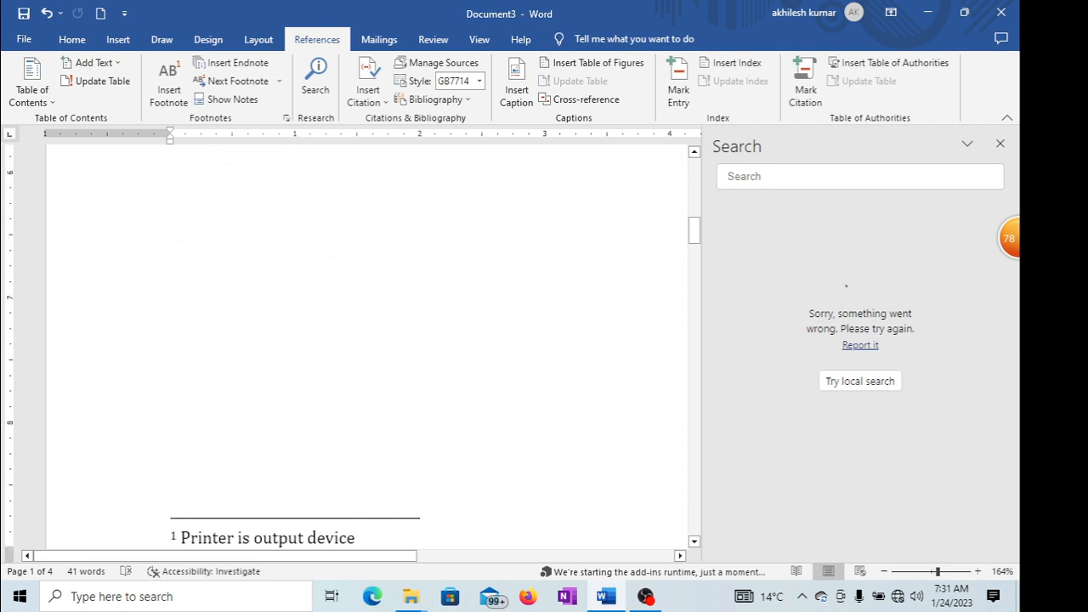
{"action": "scroll", "coordinate": [420, 410], "scroll_direction": "up", "scroll_amount": 6}
{"action": "scroll", "coordinate": [421, 410], "scroll_direction": "up", "scroll_amount": 2}
{"action": "scroll", "coordinate": [421, 409], "scroll_direction": "down", "scroll_amount": 3}
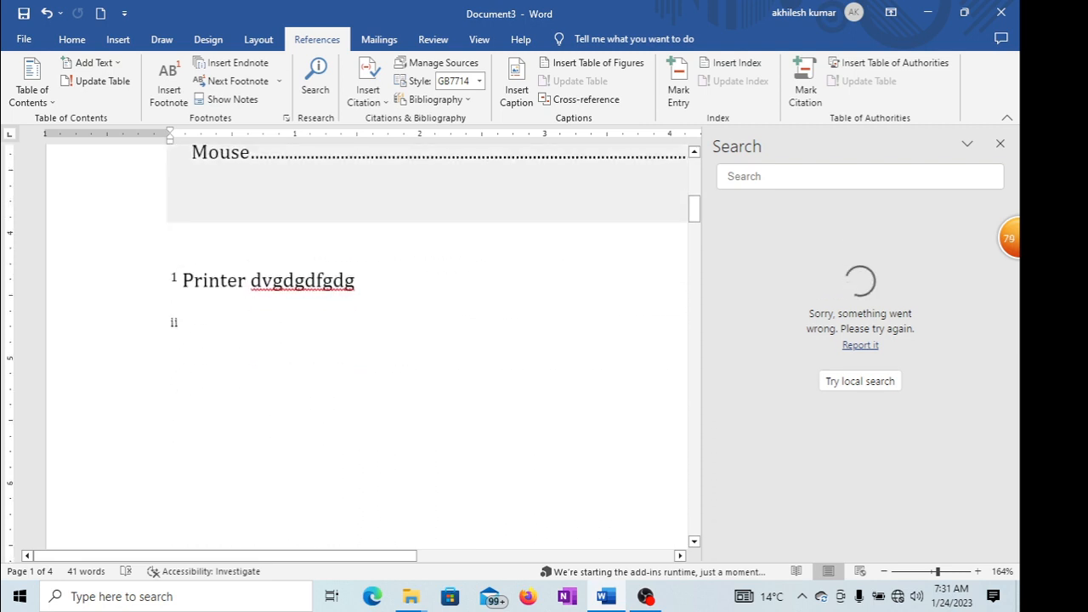
{"action": "left_click", "coordinate": [355, 280]}
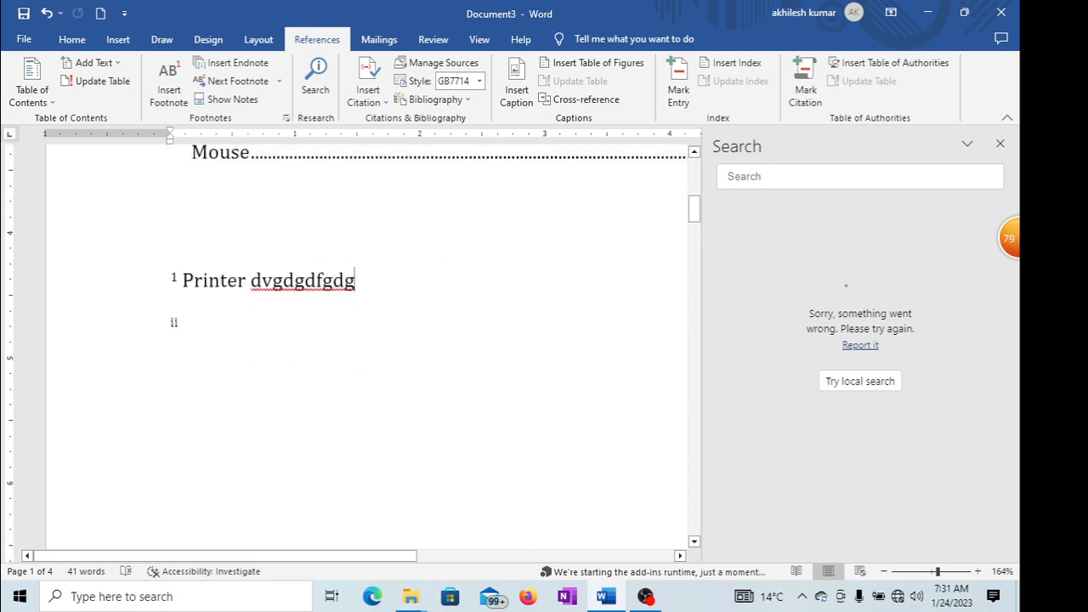
{"action": "key", "text": "Return"}
{"action": "key", "text": "Return"}
{"action": "key", "text": "Return"}
{"action": "key", "text": "Return"}
- Insert a second plain bibliography in the blank lines below "Printer dvgdgdfgdg" and check the inserted entry
{"action": "scroll", "coordinate": [421, 340], "scroll_direction": "up", "scroll_amount": 7}
{"action": "scroll", "coordinate": [421, 340], "scroll_direction": "down", "scroll_amount": 2}
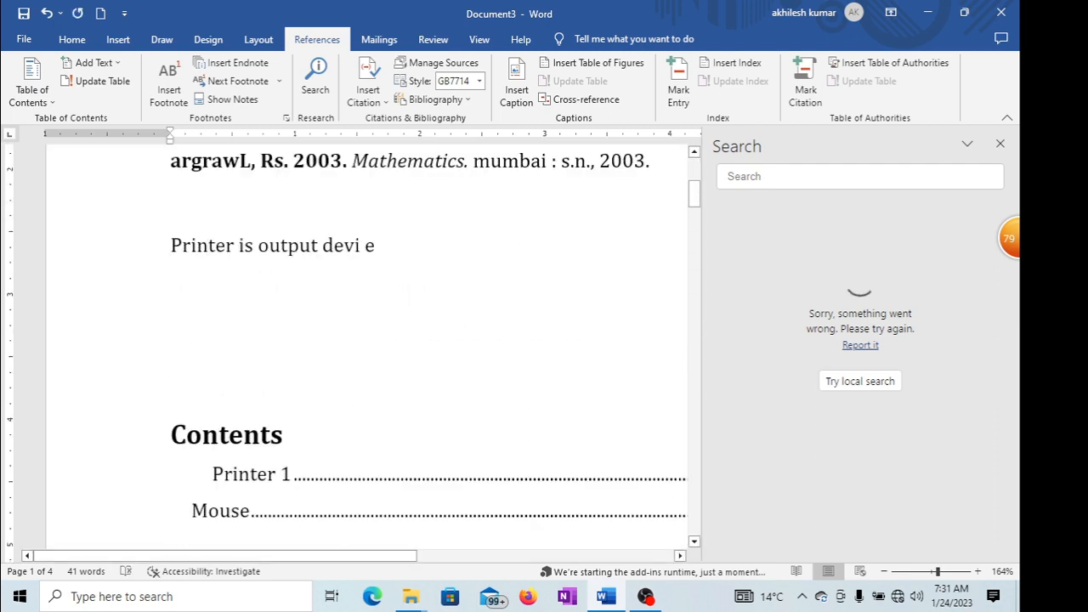
{"action": "scroll", "coordinate": [366, 340], "scroll_direction": "down", "scroll_amount": 2}
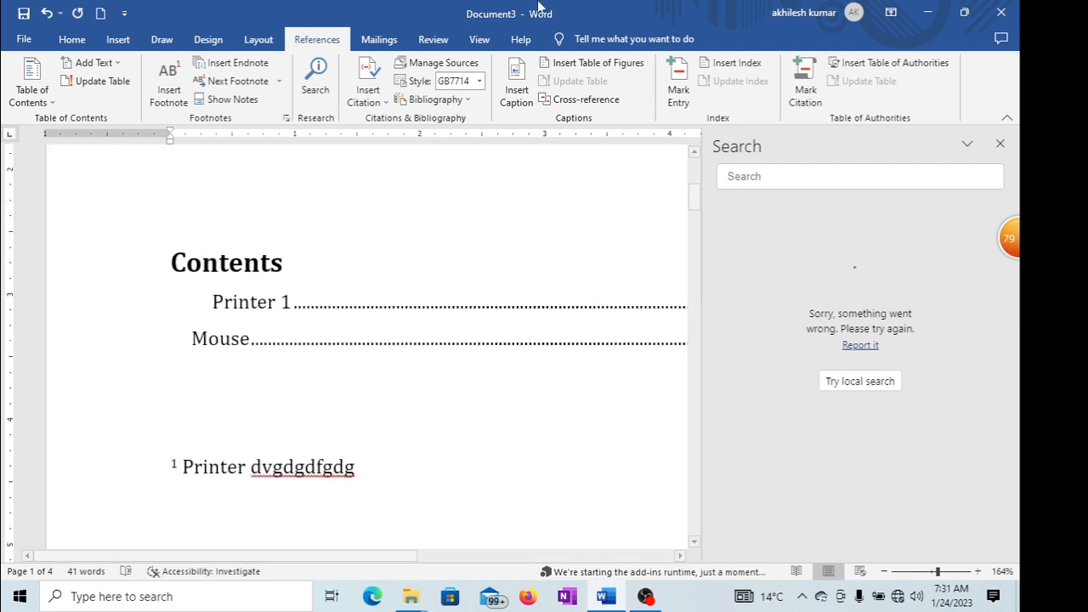
{"action": "left_click", "coordinate": [468, 100]}
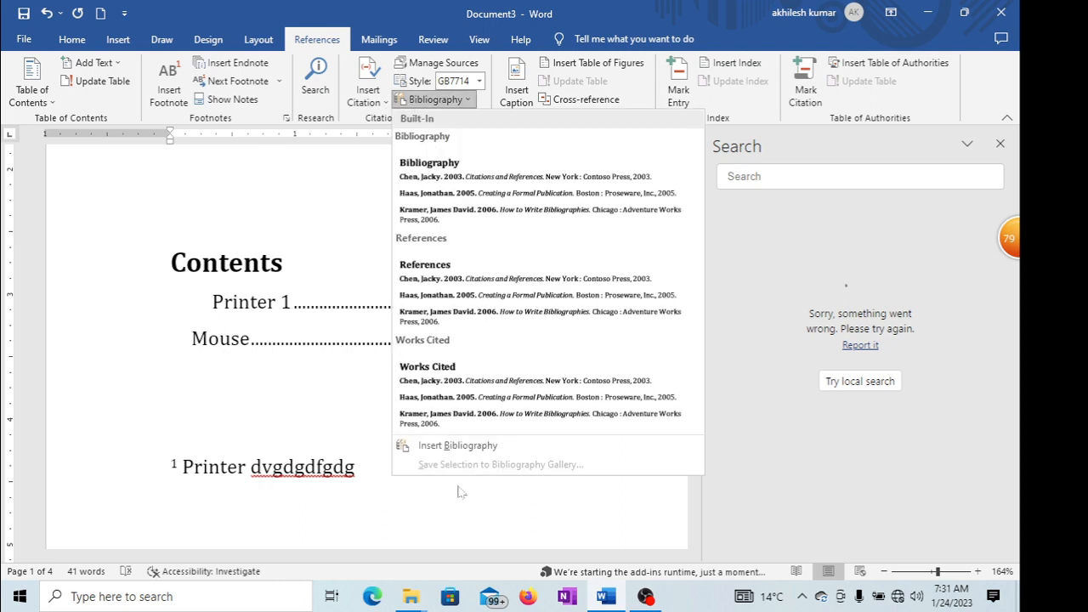
{"action": "left_click", "coordinate": [449, 447]}
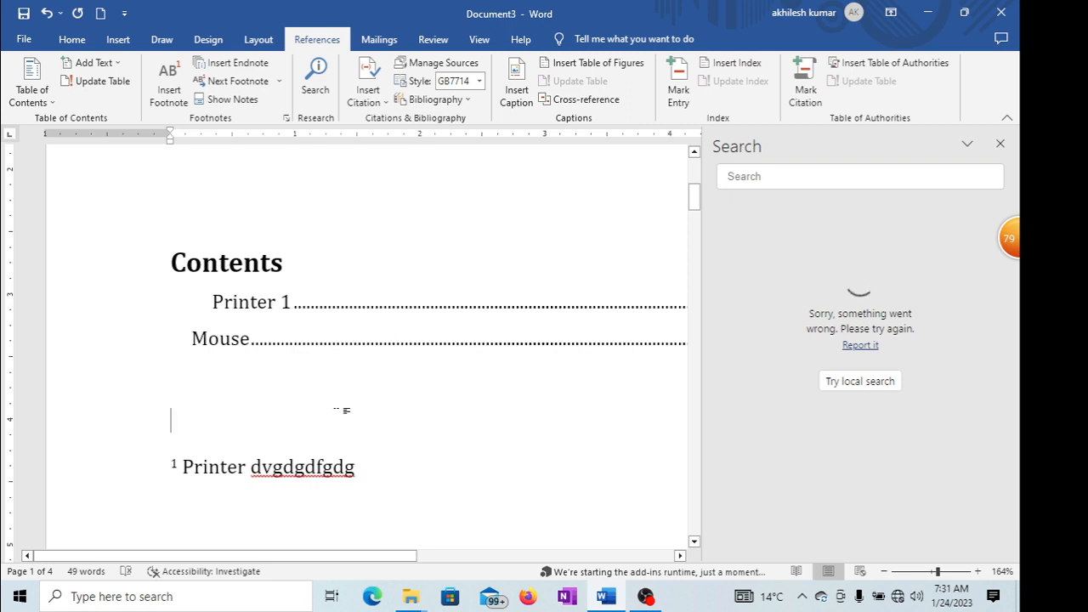
{"action": "scroll", "coordinate": [346, 411], "scroll_direction": "down", "scroll_amount": 5}
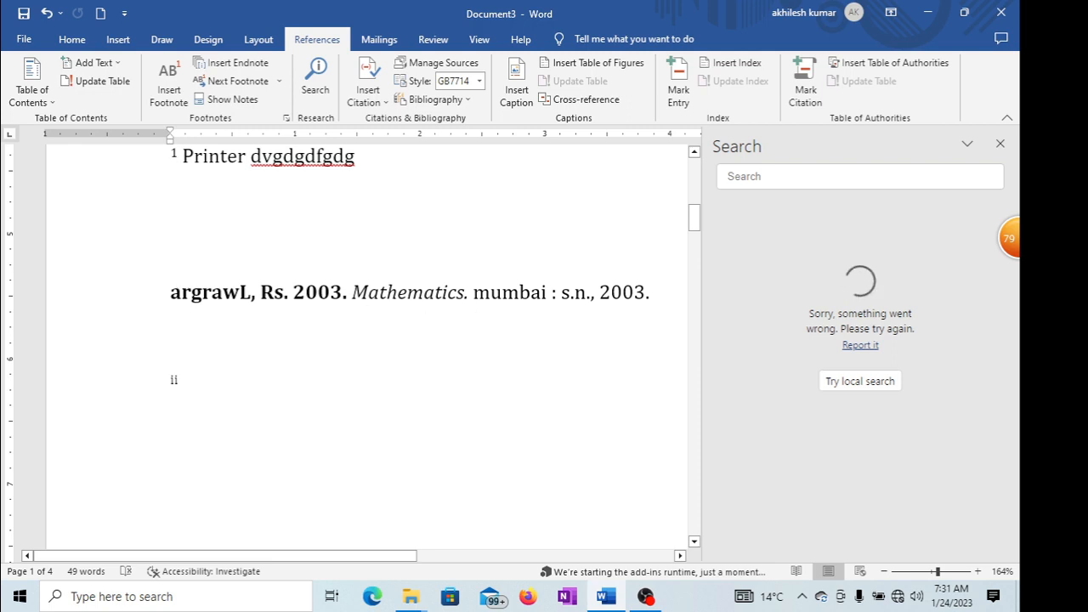
{"action": "scroll", "coordinate": [366, 340], "scroll_direction": "up", "scroll_amount": 5}
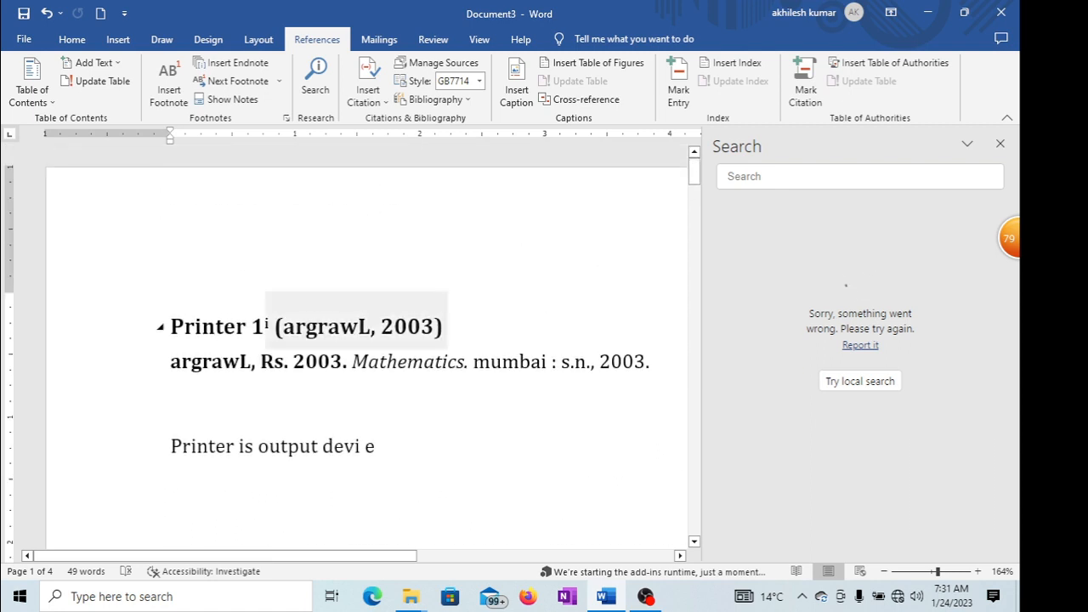
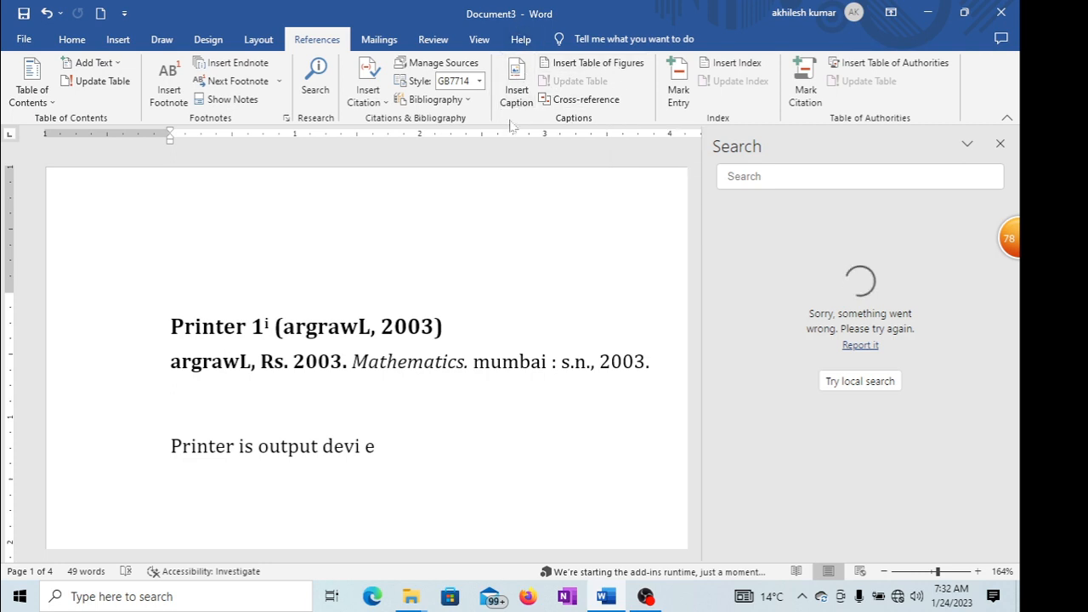
{"action": "left_click", "coordinate": [517, 96]}
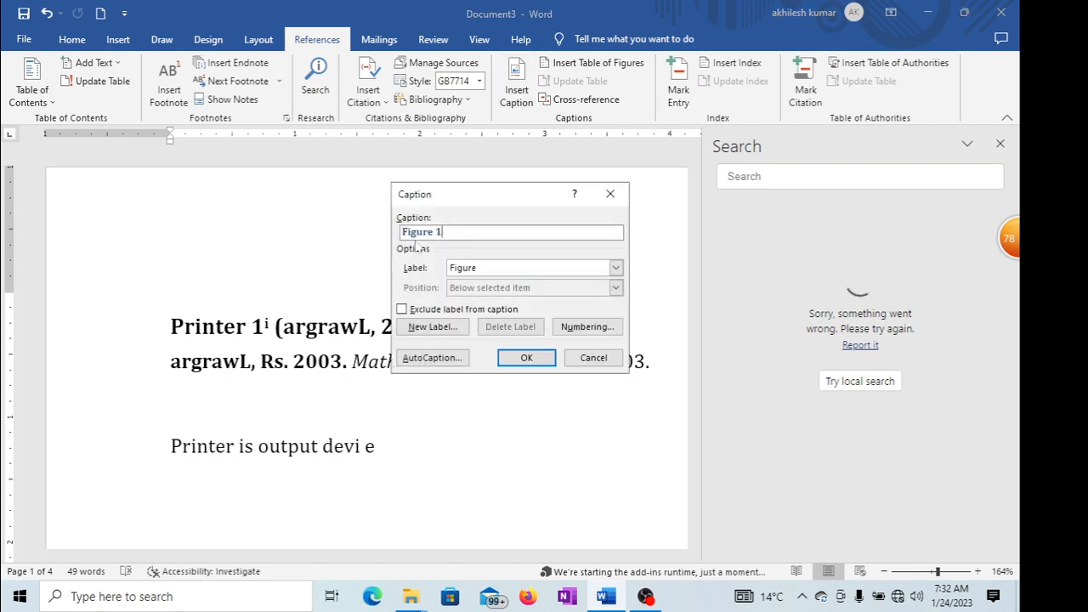
{"action": "left_click", "coordinate": [610, 194]}
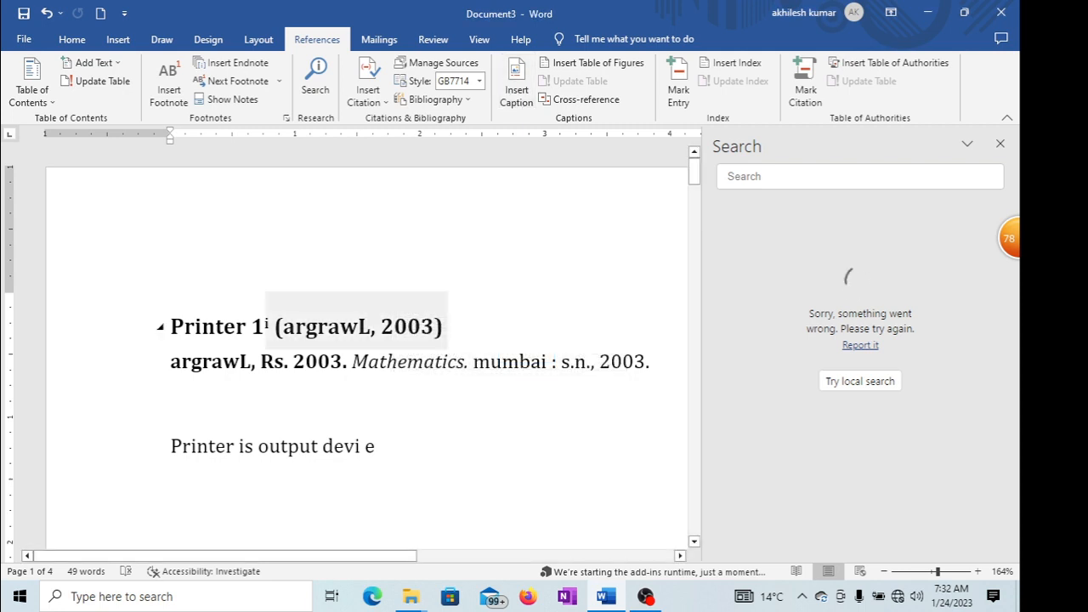
- Draw an oval about 1.87" high and 1.54" wide overlapping the lower corner of the rectangle on page 2
{"action": "scroll", "coordinate": [238, 298], "scroll_direction": "down", "scroll_amount": 6}
{"action": "scroll", "coordinate": [238, 297], "scroll_direction": "down", "scroll_amount": 6}
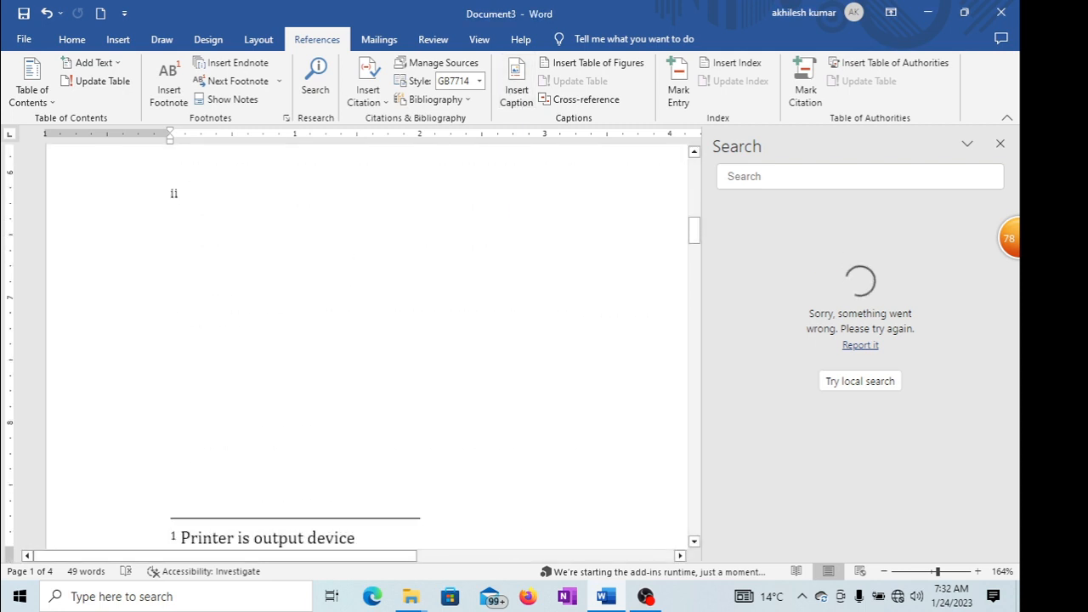
{"action": "scroll", "coordinate": [238, 297], "scroll_direction": "up", "scroll_amount": 5}
{"action": "scroll", "coordinate": [235, 297], "scroll_direction": "down", "scroll_amount": 2}
{"action": "scroll", "coordinate": [235, 298], "scroll_direction": "up", "scroll_amount": 3}
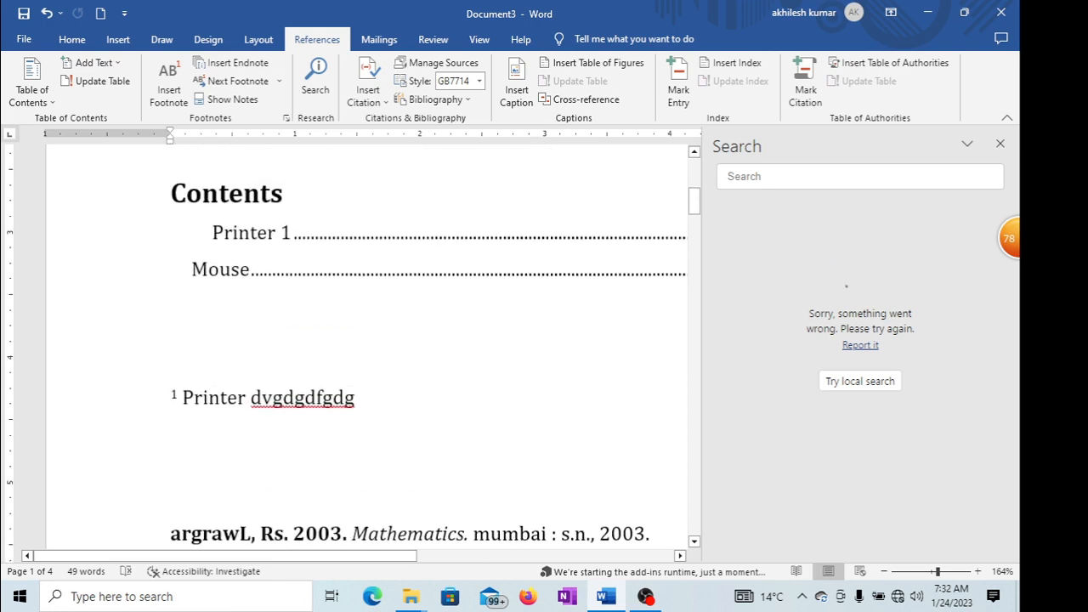
{"action": "key", "text": "Up"}
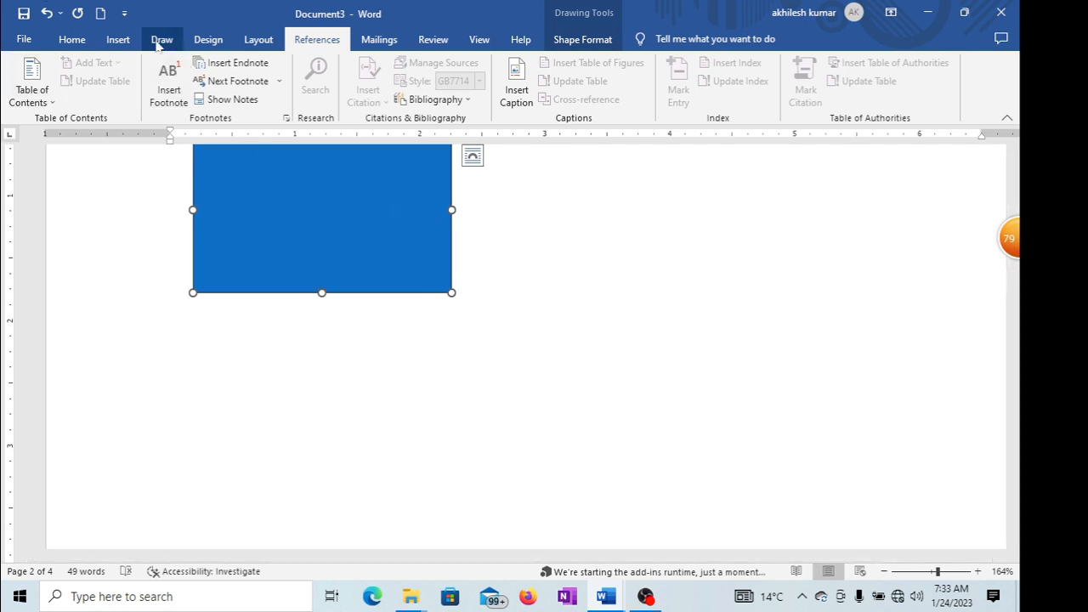
{"action": "left_click", "coordinate": [118, 39]}
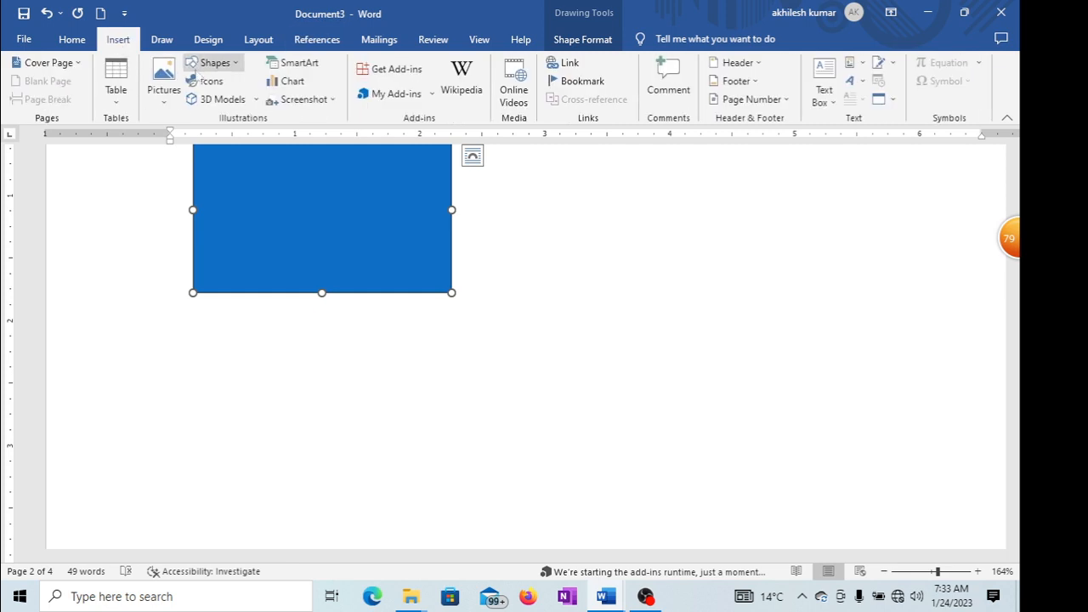
{"action": "left_click", "coordinate": [212, 63]}
{"action": "left_click", "coordinate": [254, 114]}
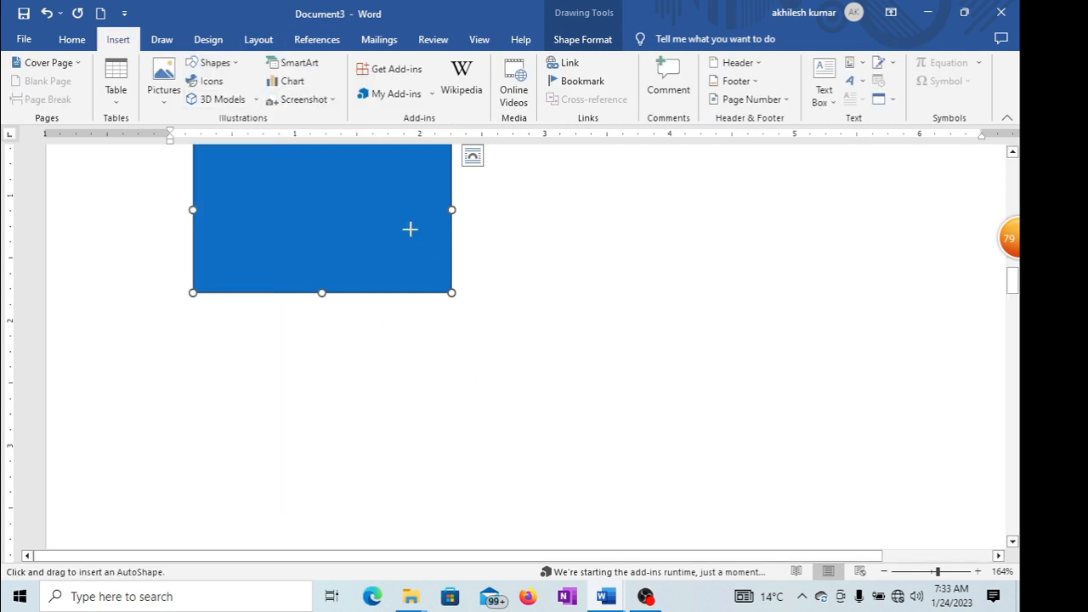
{"action": "left_click_drag", "start_coordinate": [409, 228], "coordinate": [601, 463]}
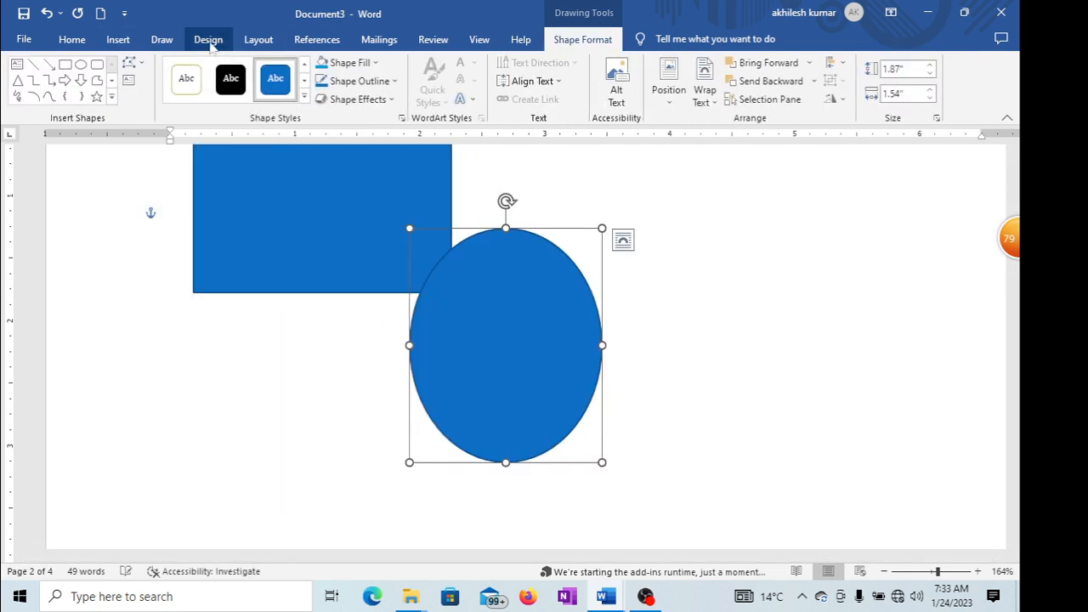
- Draw an isosceles triangle about 1.59" high and 1.17" wide beside the oval, overlapping the rectangle's lower edge
{"action": "left_click", "coordinate": [316, 40]}
{"action": "left_click", "coordinate": [116, 44]}
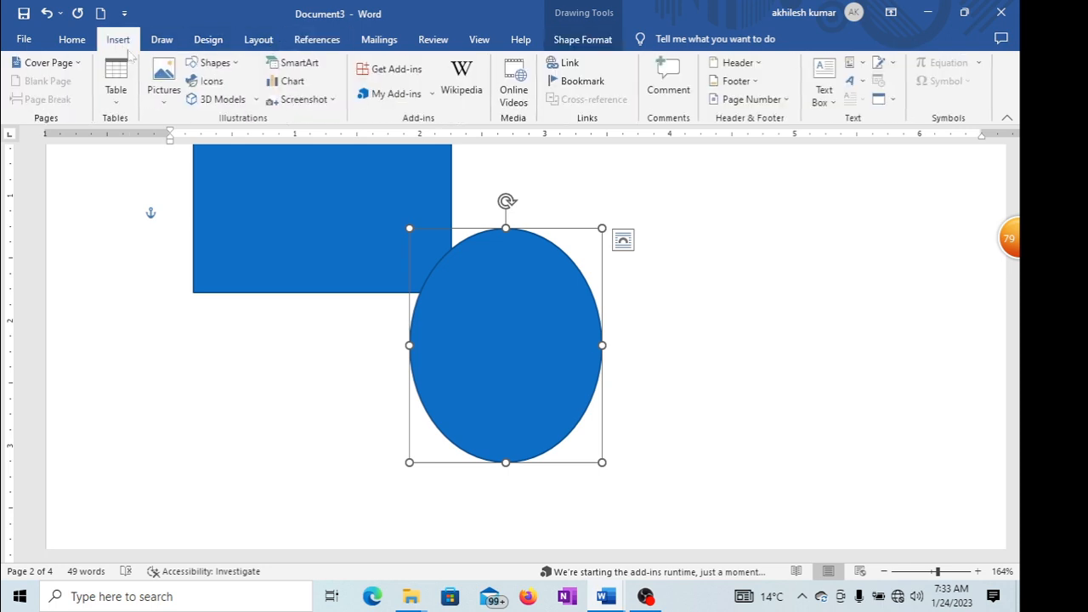
{"action": "left_click", "coordinate": [238, 65]}
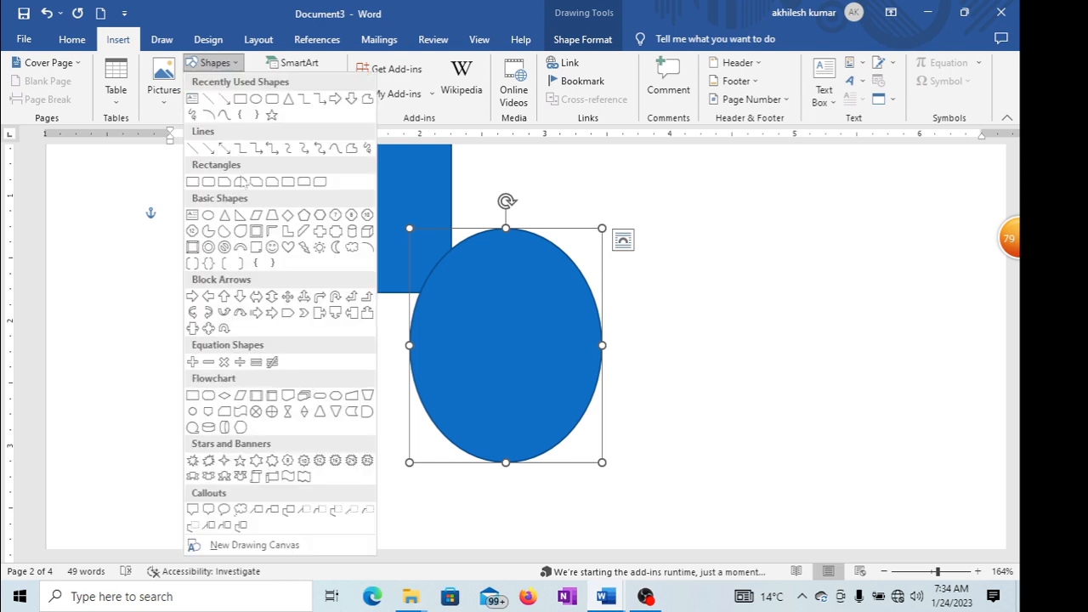
{"action": "left_click", "coordinate": [288, 99]}
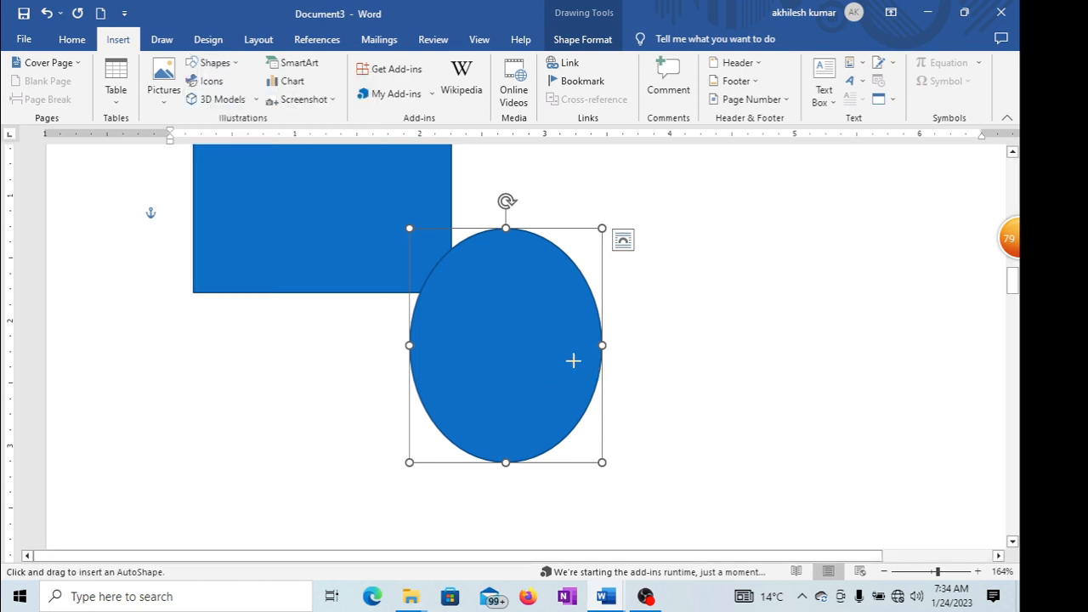
{"action": "left_click_drag", "start_coordinate": [247, 265], "coordinate": [393, 464]}
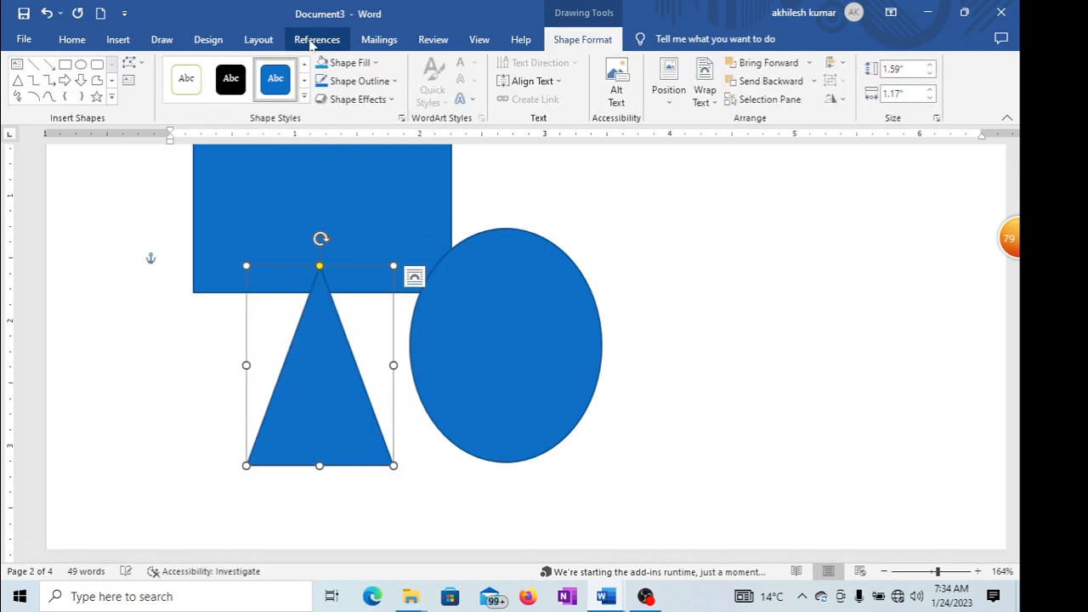
- Arrange the shapes in a column by moving the triangle down above the Mouse heading and the oval between it and the rectangle
{"action": "left_click", "coordinate": [316, 39]}
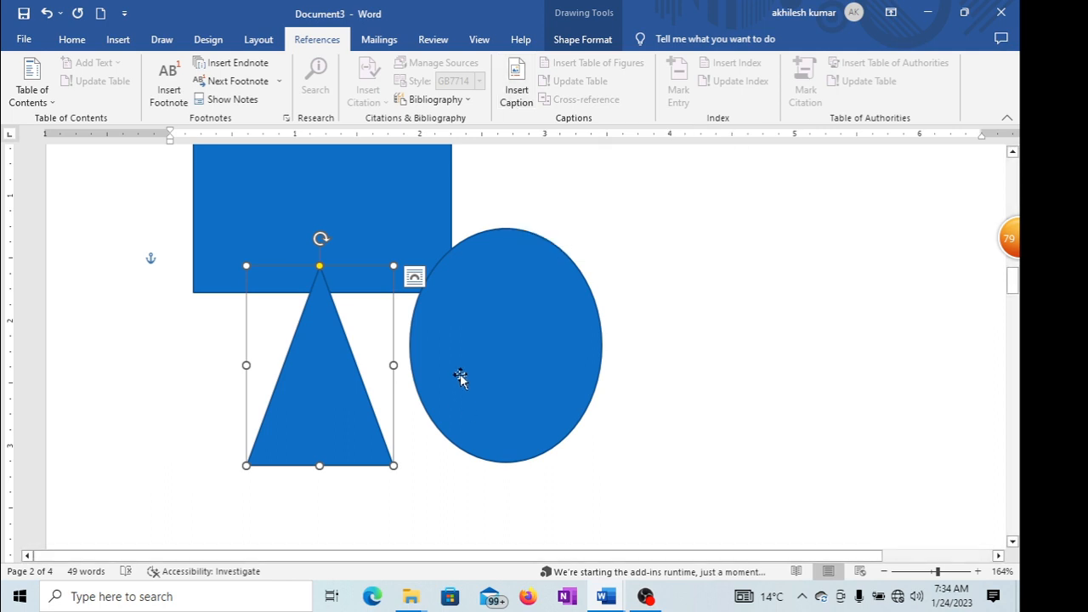
{"action": "left_click_drag", "start_coordinate": [355, 506], "coordinate": [352, 483]}
{"action": "scroll", "coordinate": [779, 408], "scroll_direction": "down", "scroll_amount": 4}
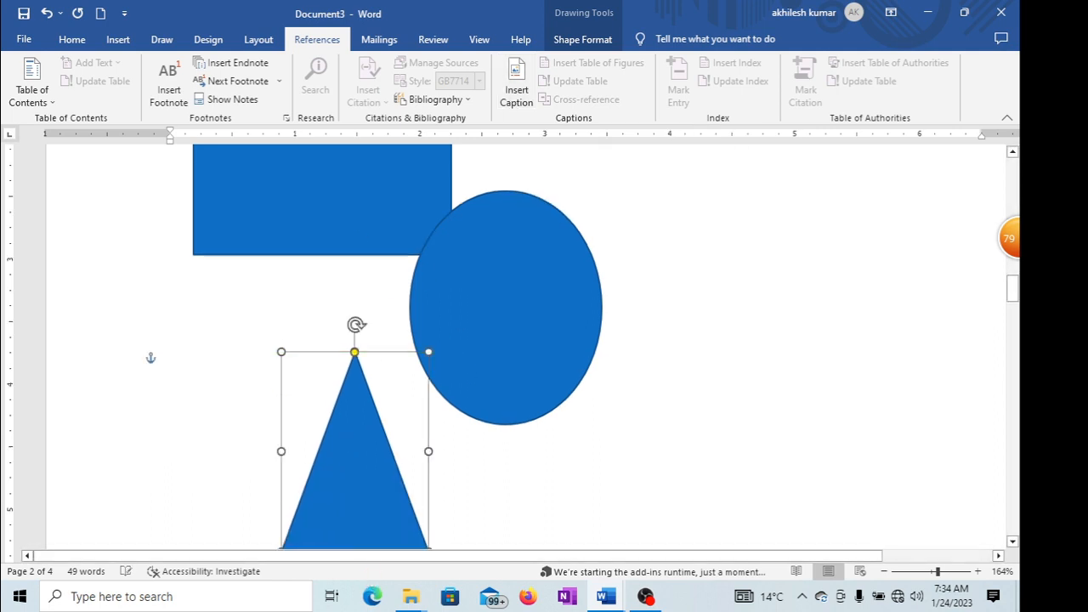
{"action": "left_click_drag", "start_coordinate": [393, 191], "coordinate": [400, 286]}
{"action": "scroll", "coordinate": [484, 340], "scroll_direction": "up", "scroll_amount": 4}
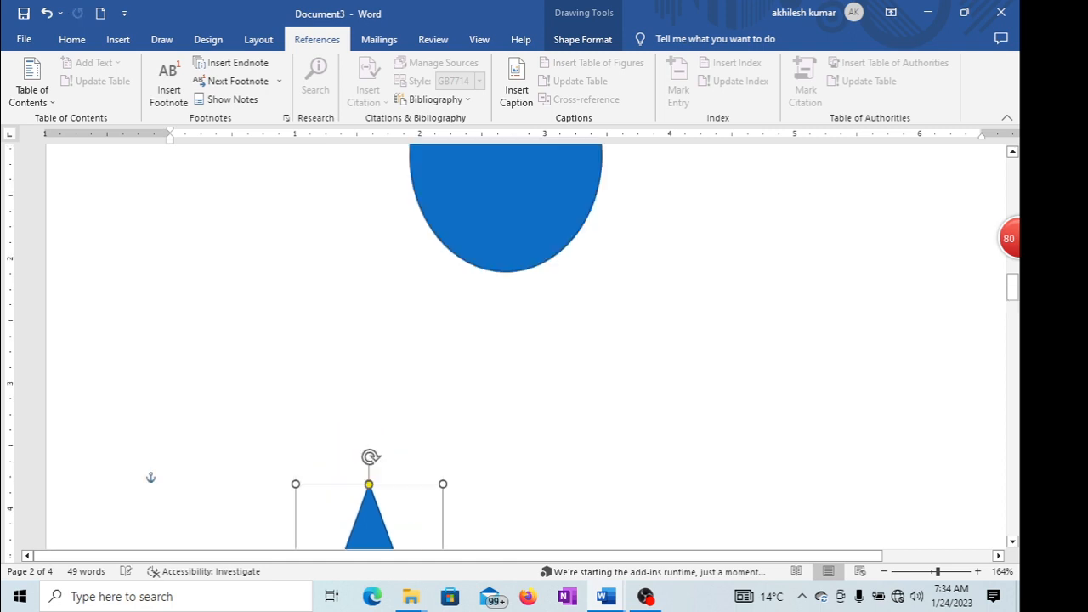
{"action": "left_click_drag", "start_coordinate": [483, 298], "coordinate": [320, 440]}
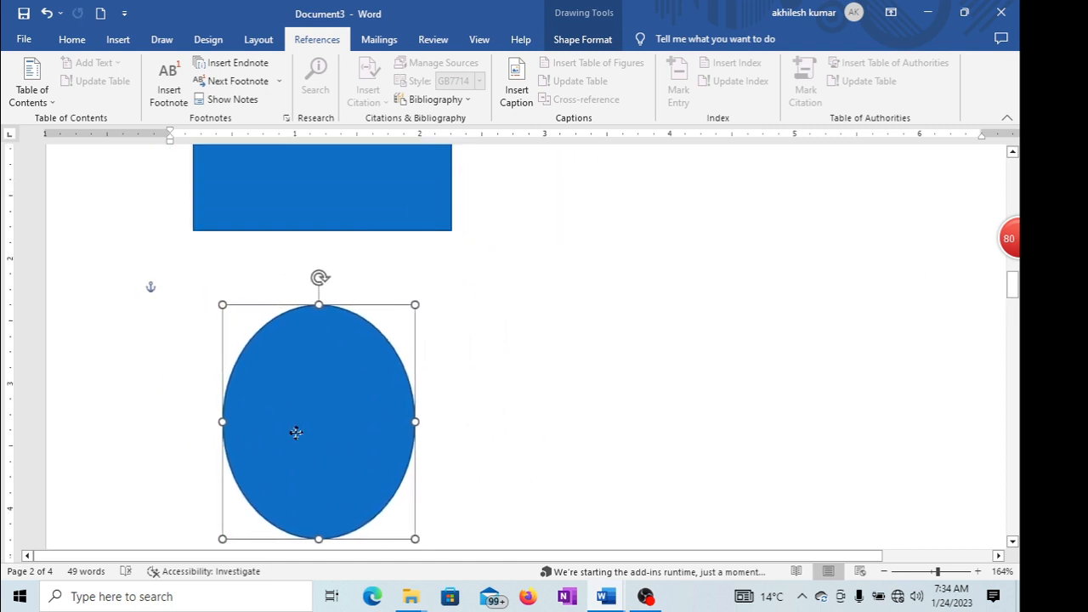
{"action": "scroll", "coordinate": [218, 315], "scroll_direction": "up", "scroll_amount": 3}
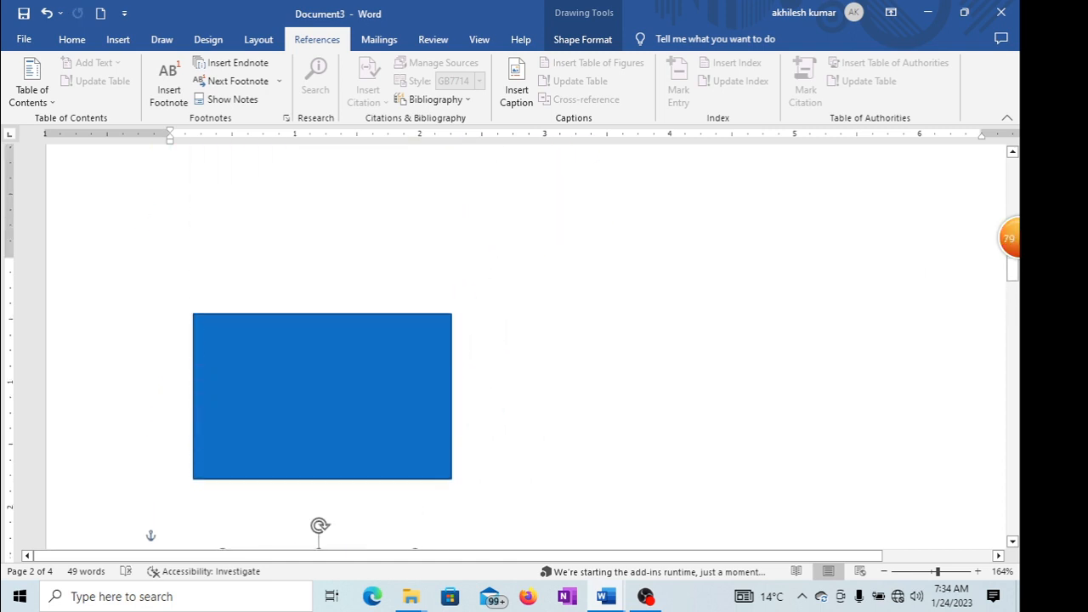
{"action": "scroll", "coordinate": [278, 478], "scroll_direction": "down", "scroll_amount": 2}
{"action": "scroll", "coordinate": [277, 477], "scroll_direction": "down", "scroll_amount": 8}
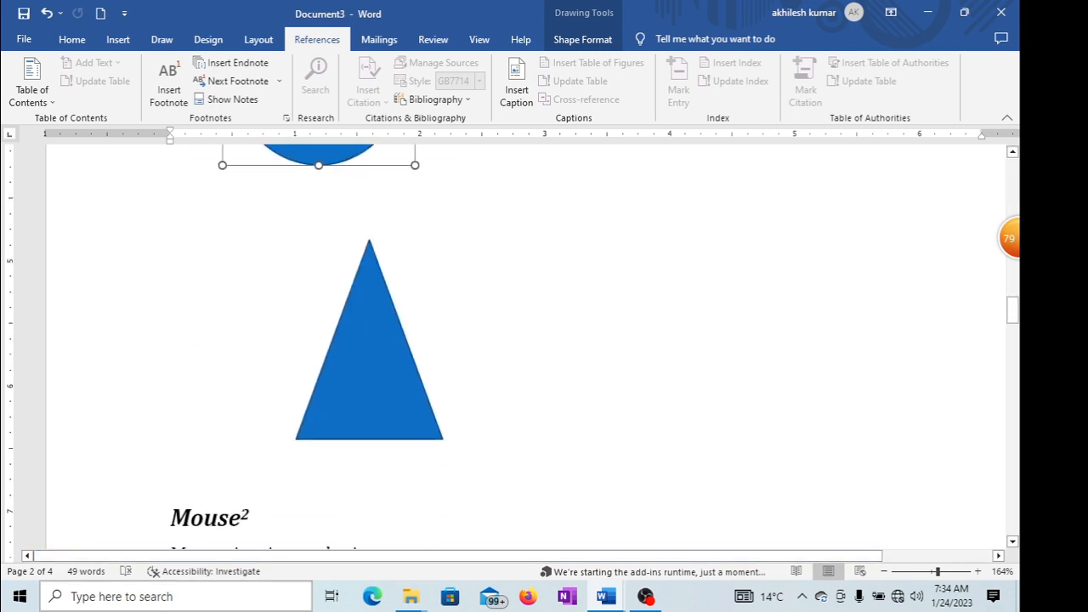
- Insert a "Figure 1" caption below the oval, using the Figure label
{"action": "scroll", "coordinate": [335, 315], "scroll_direction": "up", "scroll_amount": 6}
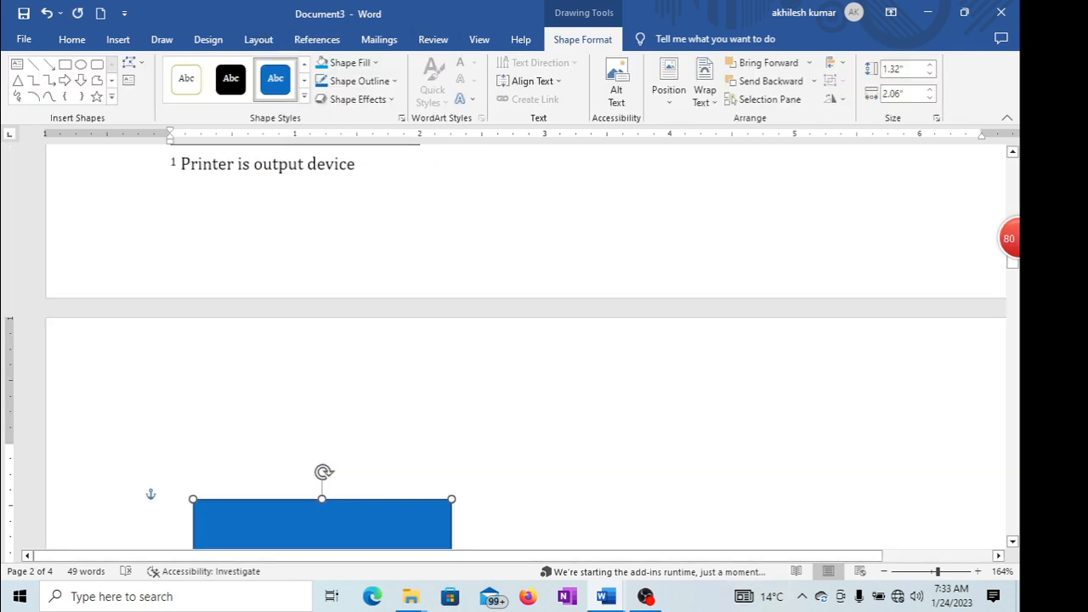
{"action": "scroll", "coordinate": [526, 340], "scroll_direction": "up", "scroll_amount": 3}
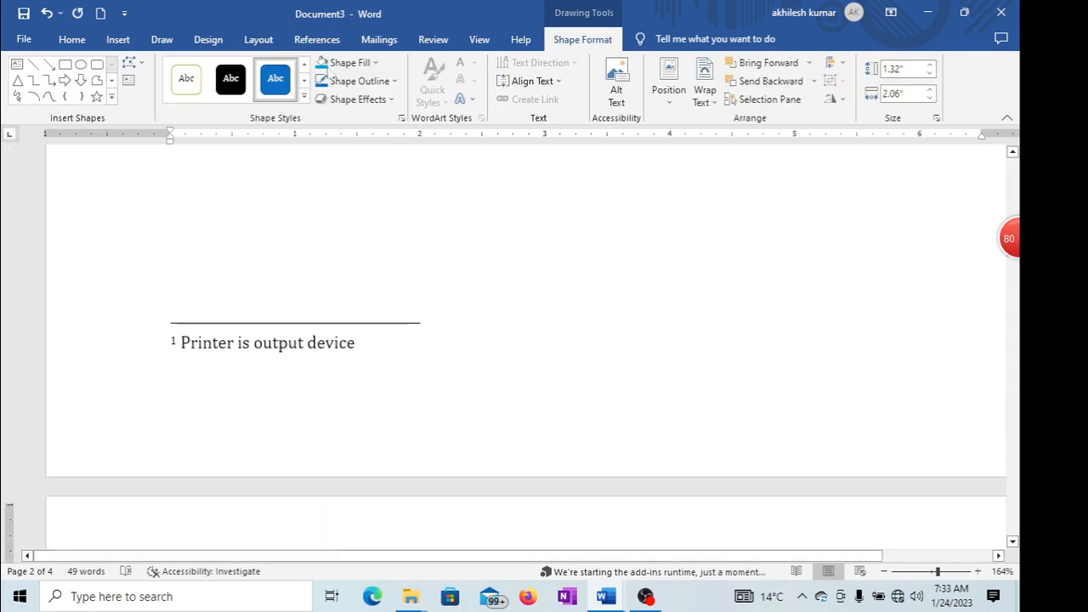
{"action": "left_click", "coordinate": [310, 40]}
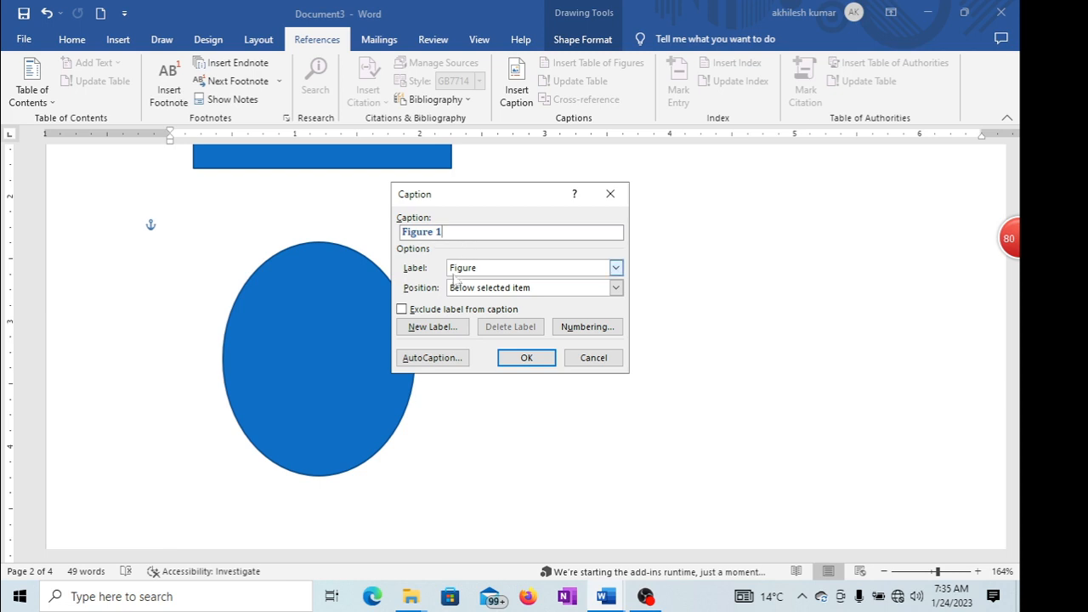
{"action": "left_click", "coordinate": [526, 358]}
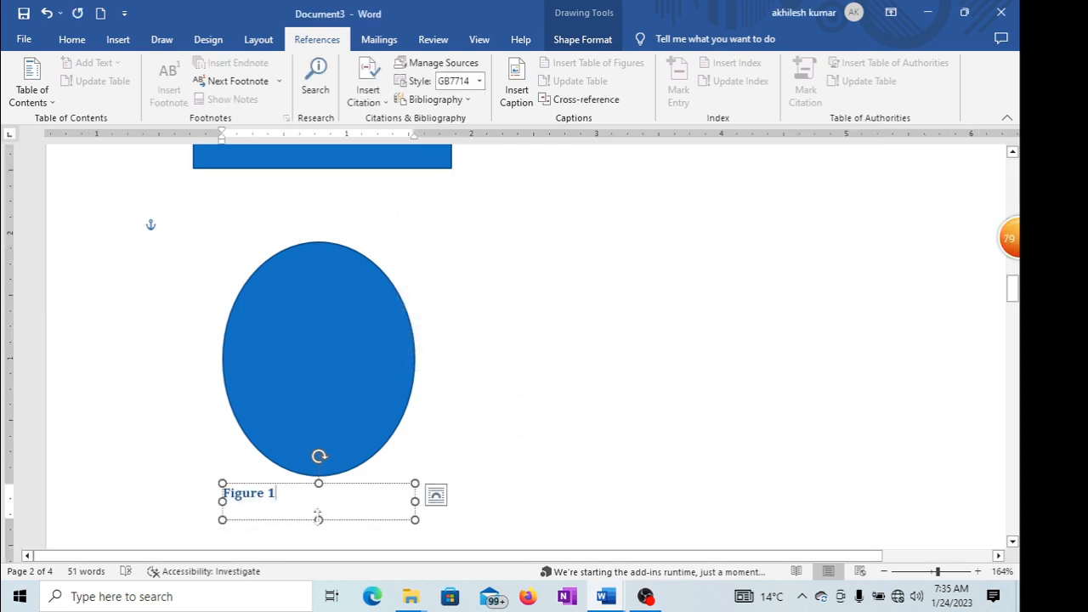
{"action": "left_click", "coordinate": [575, 481]}
- Insert a "Figure 2" caption on the line beside the triangle, keeping the Figure label
{"action": "scroll", "coordinate": [576, 481], "scroll_direction": "down", "scroll_amount": 3}
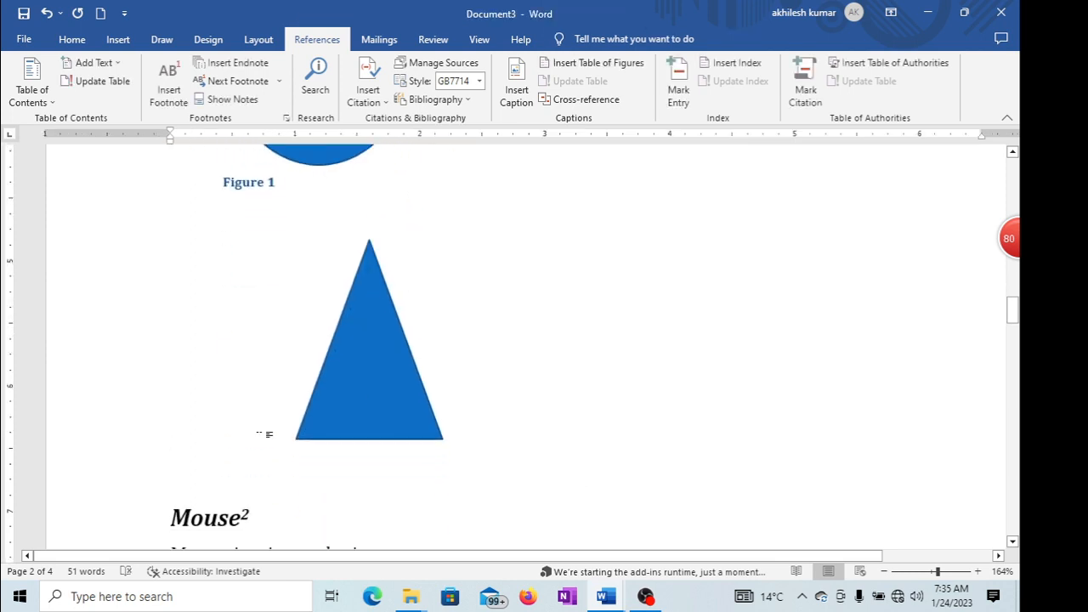
{"action": "left_click", "coordinate": [516, 85]}
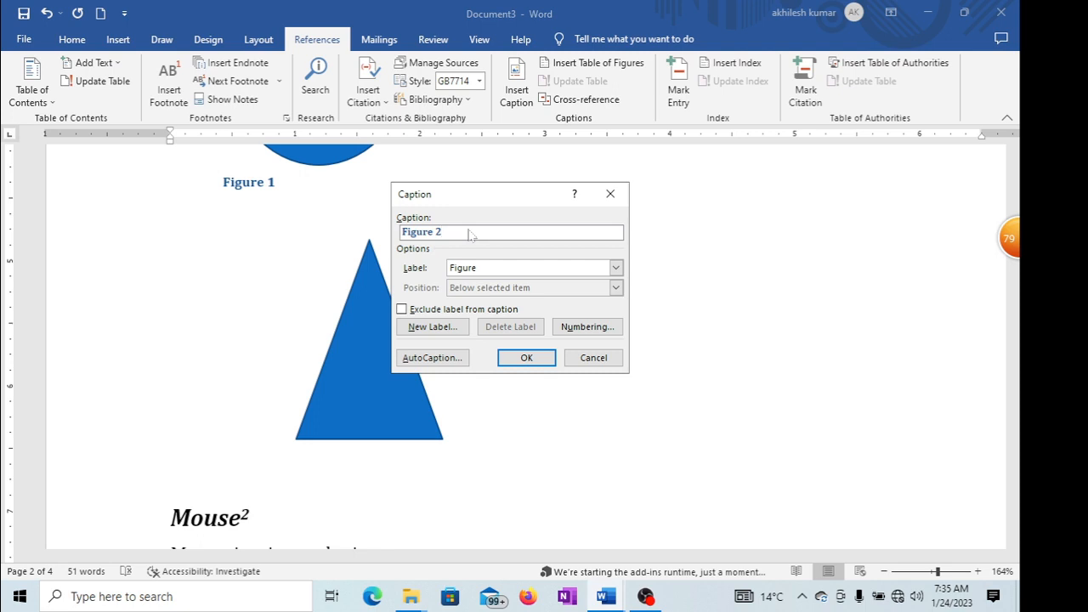
{"action": "left_click", "coordinate": [488, 270]}
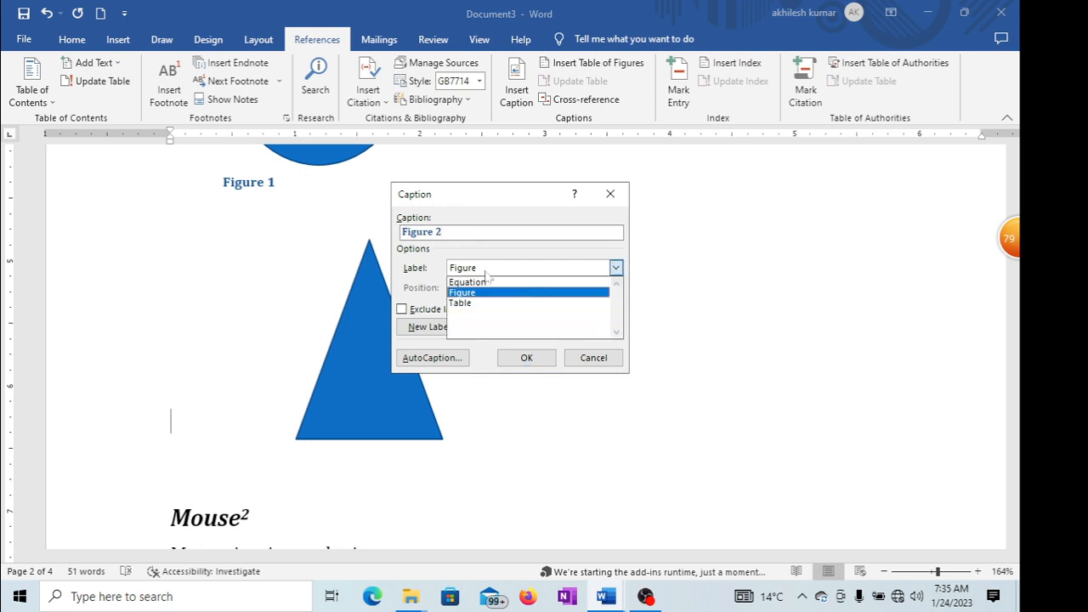
{"action": "left_click", "coordinate": [486, 269]}
{"action": "left_click", "coordinate": [486, 270]}
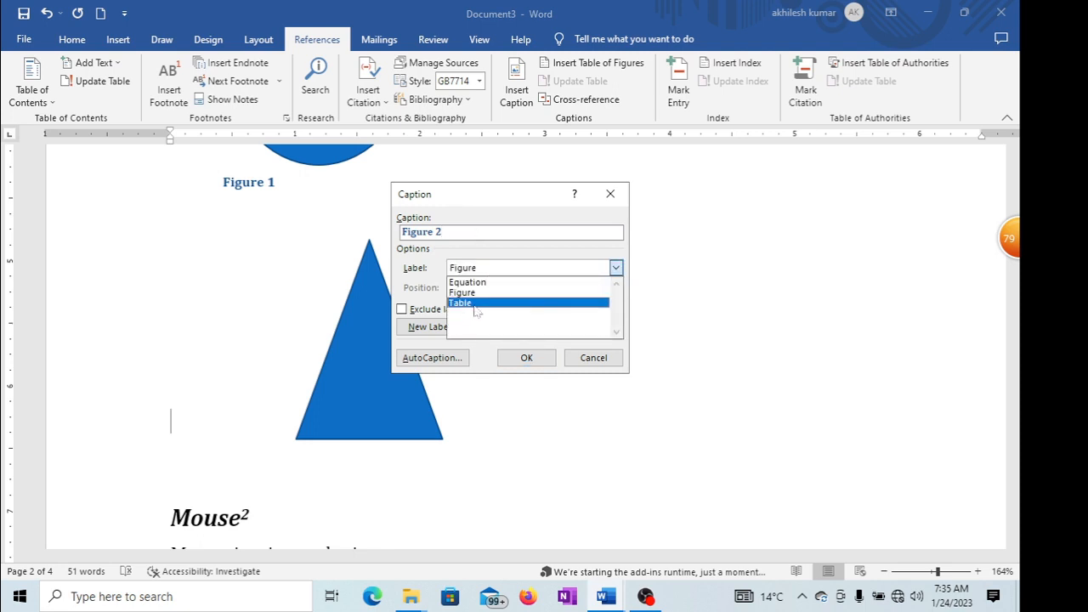
{"action": "left_click", "coordinate": [464, 238]}
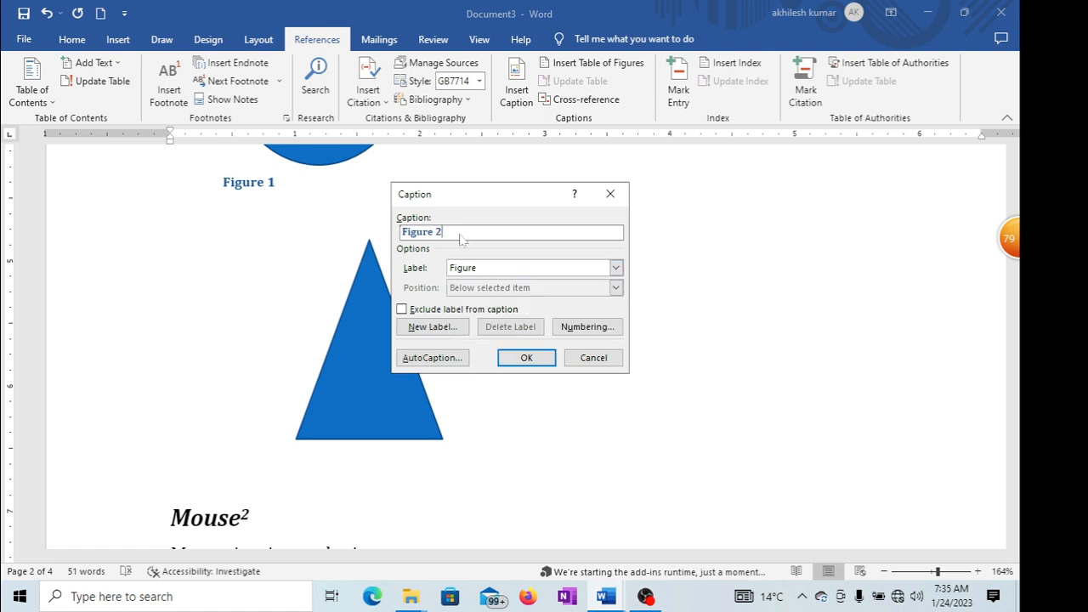
{"action": "left_click", "coordinate": [527, 357]}
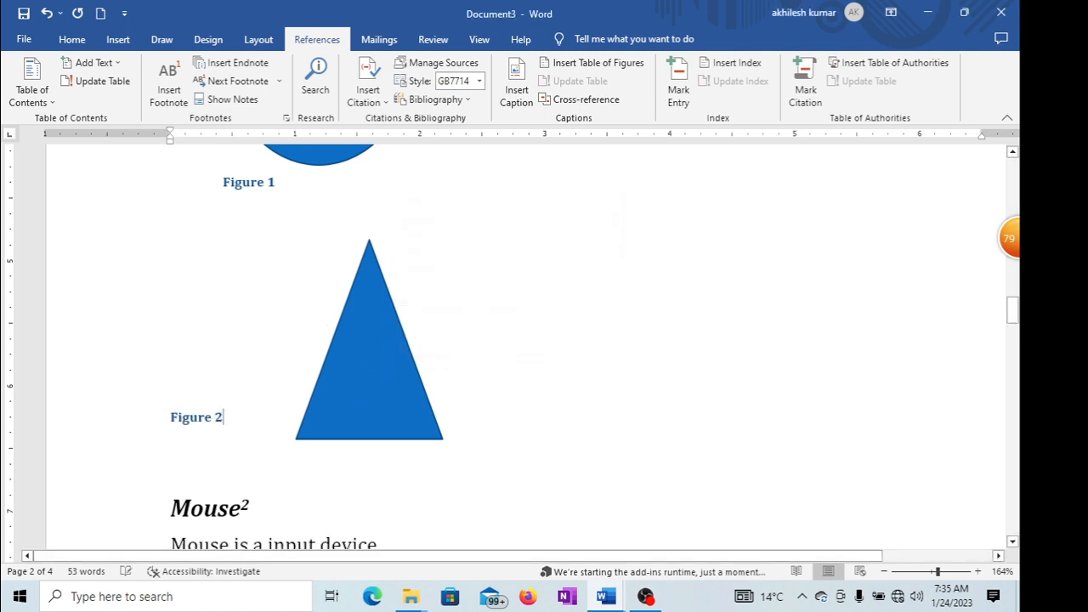
- Move the rectangle down below the oval so it overlaps the triangle just above the Figure 2 caption
{"action": "scroll", "coordinate": [527, 348], "scroll_direction": "down", "scroll_amount": 8}
{"action": "scroll", "coordinate": [527, 349], "scroll_direction": "up", "scroll_amount": 20}
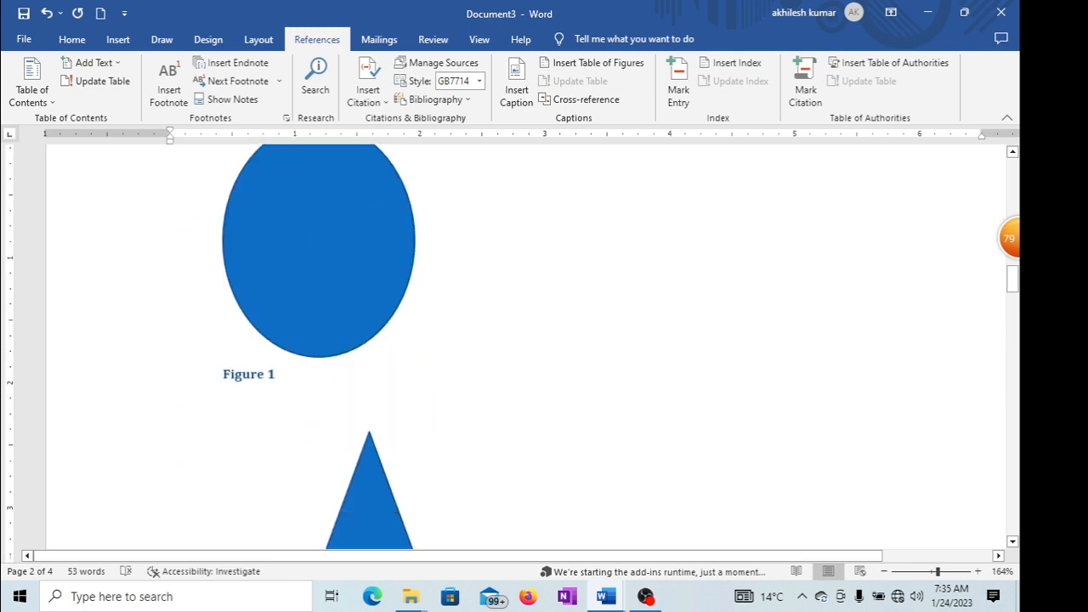
{"action": "scroll", "coordinate": [527, 348], "scroll_direction": "down", "scroll_amount": 5}
{"action": "left_click", "coordinate": [247, 311]}
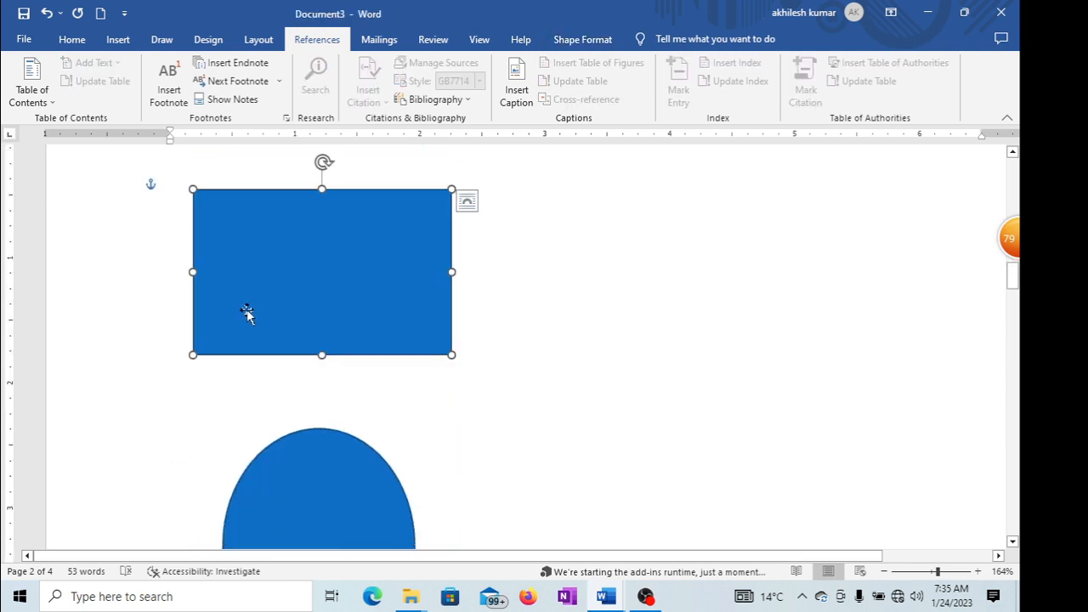
{"action": "scroll", "coordinate": [286, 279], "scroll_direction": "down", "scroll_amount": 4}
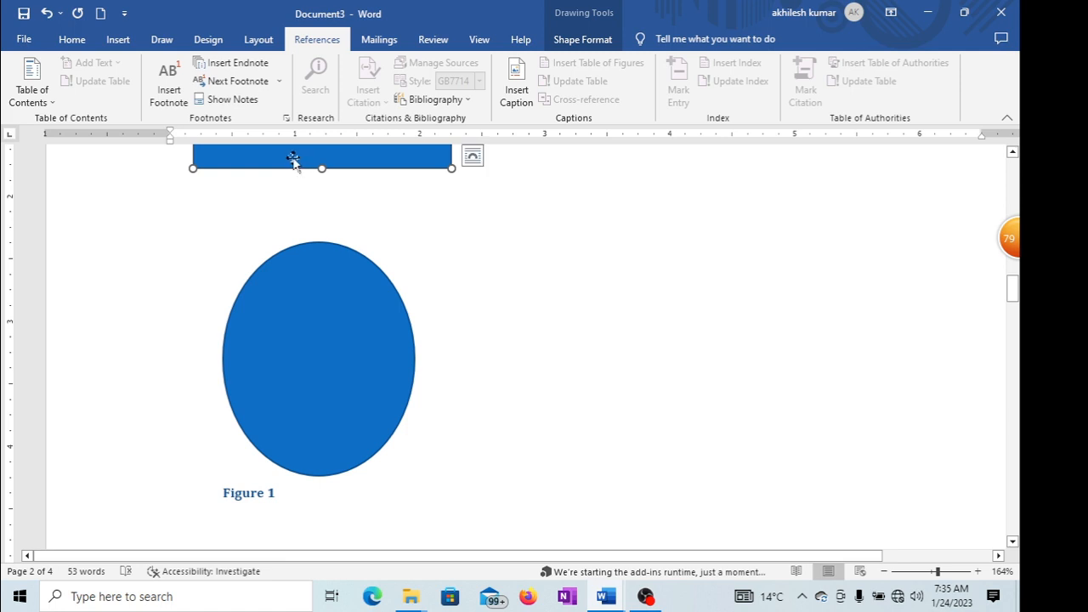
{"action": "left_click_drag", "start_coordinate": [292, 162], "coordinate": [501, 364]}
{"action": "left_click_drag", "start_coordinate": [553, 445], "coordinate": [609, 534]}
{"action": "left_click", "coordinate": [488, 390]}
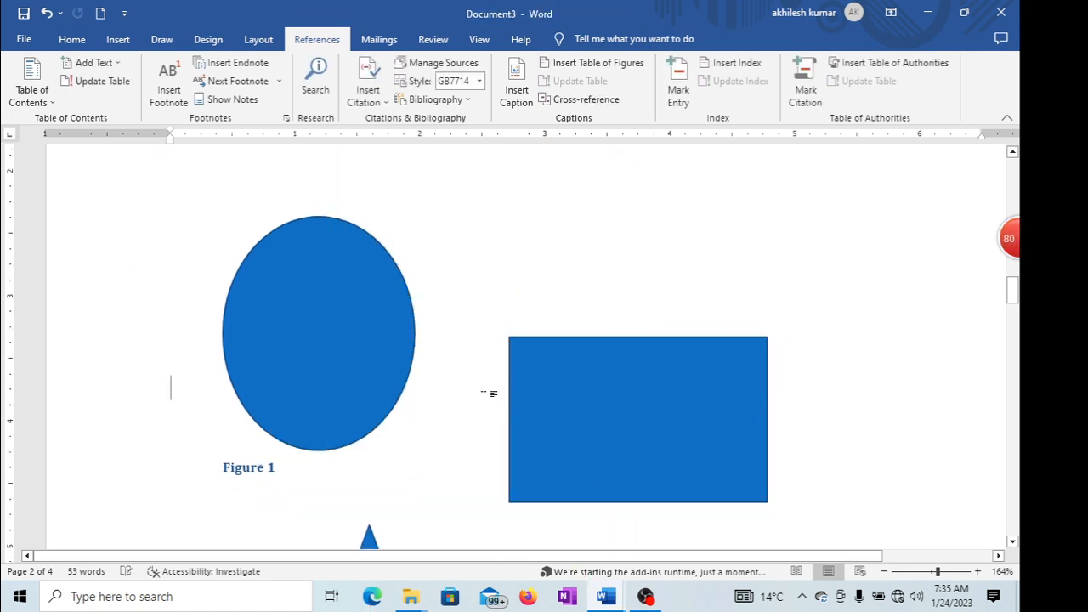
{"action": "left_click_drag", "start_coordinate": [534, 428], "coordinate": [206, 520]}
{"action": "scroll", "coordinate": [207, 520], "scroll_direction": "down", "scroll_amount": 10}
{"action": "scroll", "coordinate": [316, 199], "scroll_direction": "up", "scroll_amount": 4}
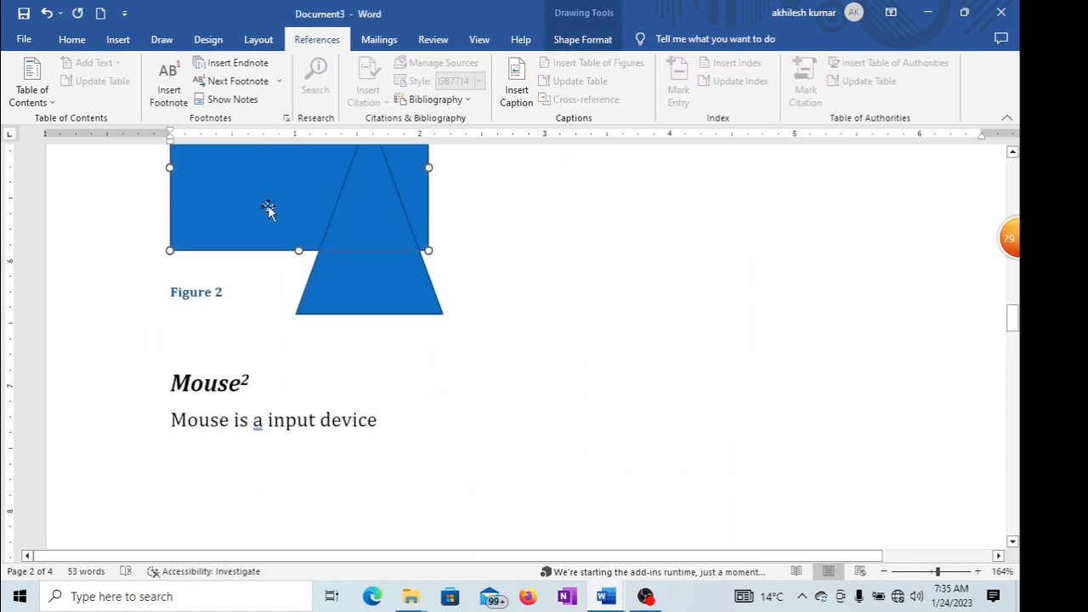
- Move the rectangle below the "Mouse is a input device" line and insert a "Figure 3" caption beside it, keeping the Figure label
{"action": "left_click_drag", "start_coordinate": [269, 211], "coordinate": [341, 488]}
{"action": "left_click", "coordinate": [202, 412]}
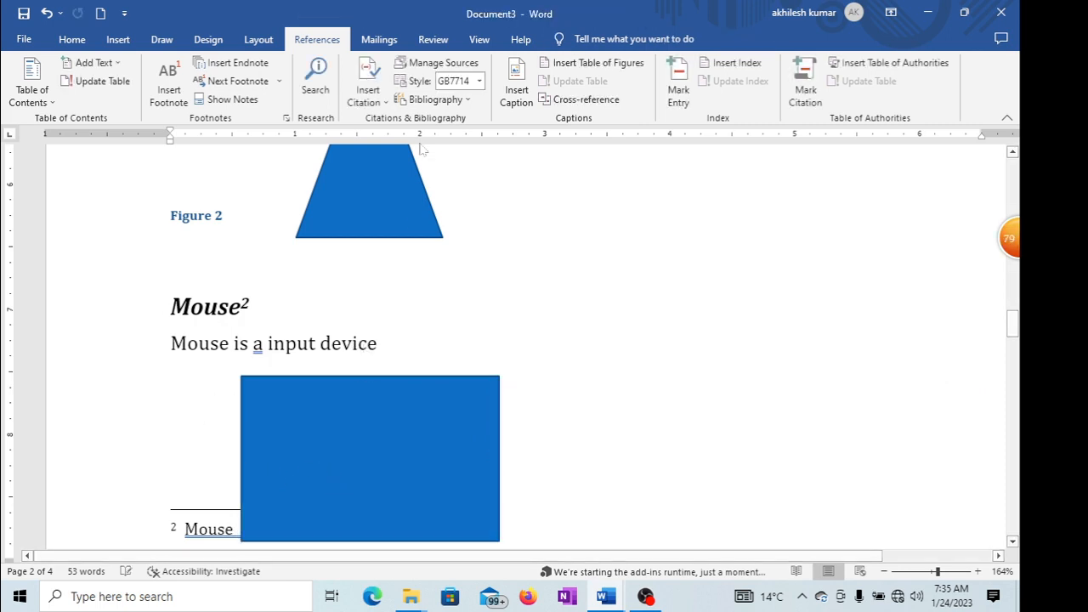
{"action": "left_click", "coordinate": [516, 93]}
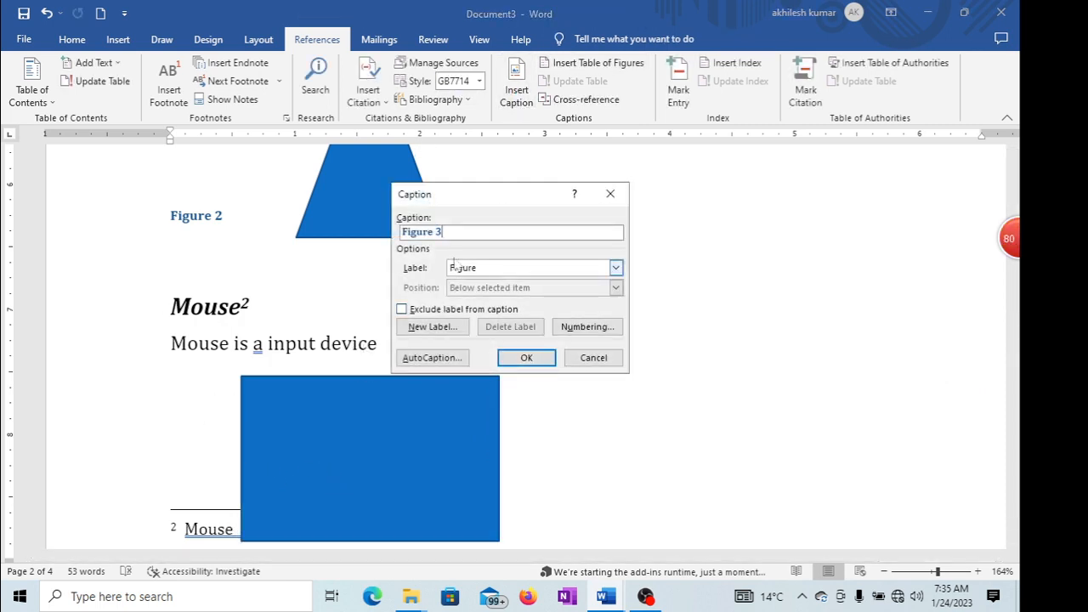
{"action": "left_click", "coordinate": [527, 358]}
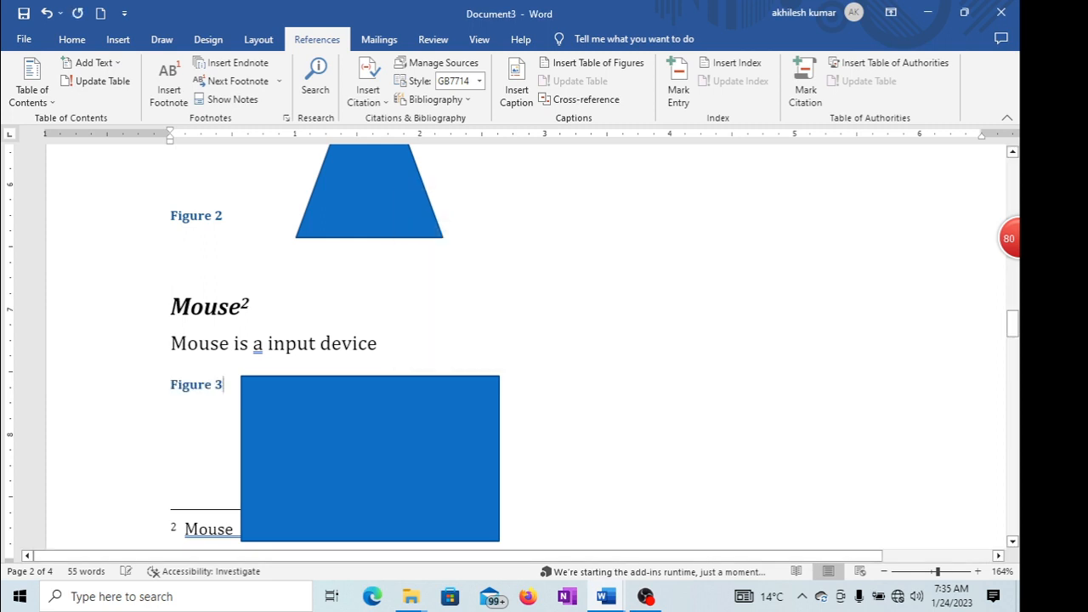
- Review the captioned oval, triangle and rectangle across the page, checking each figure caption against its shape
{"action": "scroll", "coordinate": [197, 321], "scroll_direction": "up", "scroll_amount": 10}
{"action": "scroll", "coordinate": [197, 321], "scroll_direction": "down", "scroll_amount": 3}
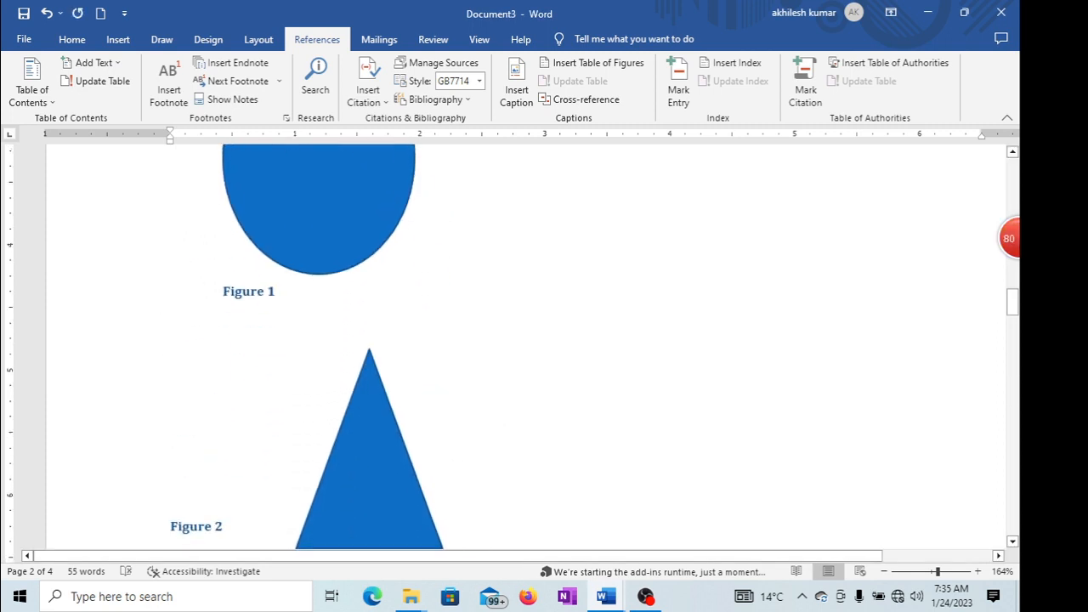
{"action": "scroll", "coordinate": [527, 340], "scroll_direction": "down", "scroll_amount": 7}
{"action": "scroll", "coordinate": [527, 340], "scroll_direction": "up", "scroll_amount": 4}
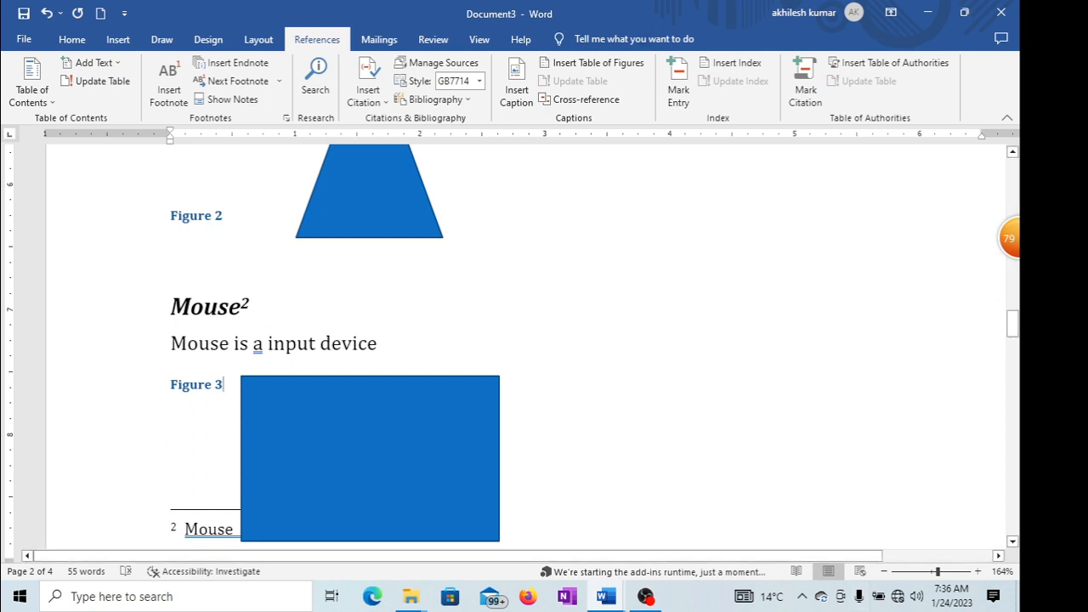
{"action": "scroll", "coordinate": [527, 340], "scroll_direction": "down", "scroll_amount": 3}
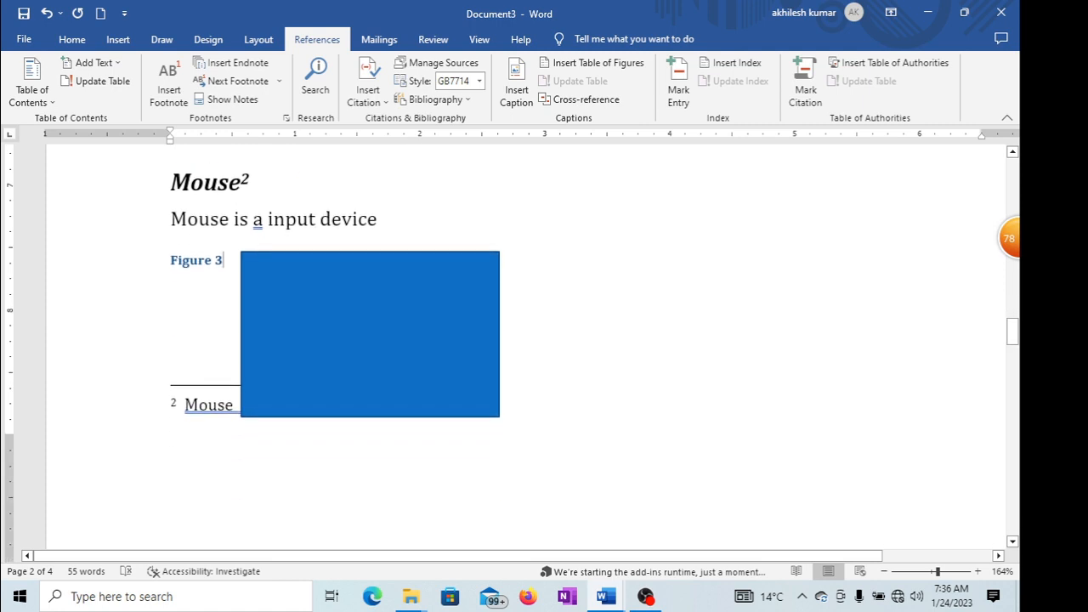
{"action": "scroll", "coordinate": [527, 340], "scroll_direction": "up", "scroll_amount": 3}
{"action": "scroll", "coordinate": [526, 340], "scroll_direction": "down", "scroll_amount": 4}
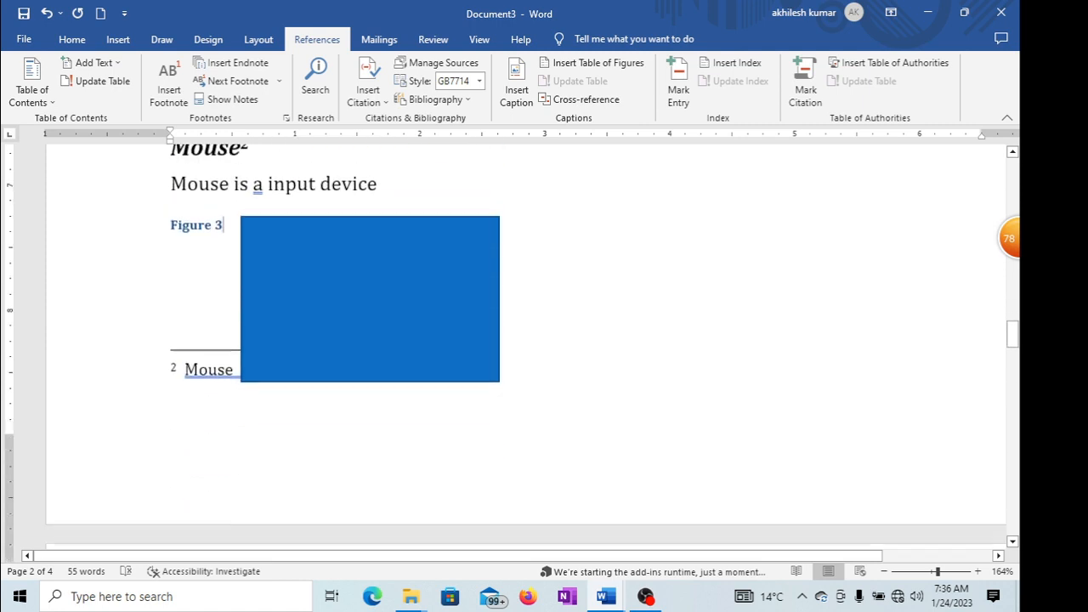
- Add blank lines below the Mouse footnote text, beneath the rectangle's lower edge
{"action": "left_click", "coordinate": [172, 239]}
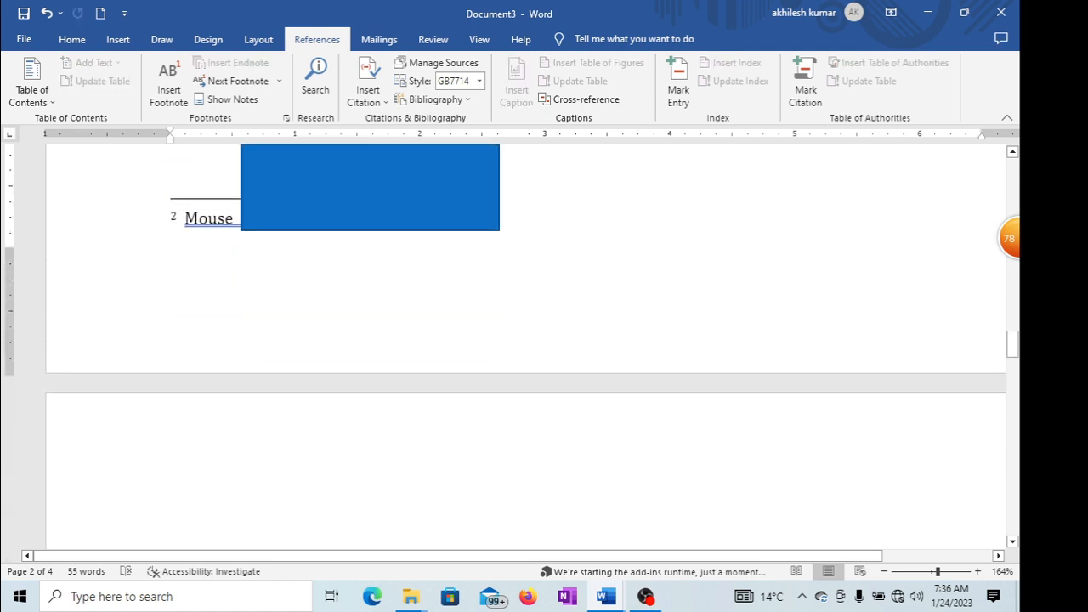
{"action": "key", "text": "Return"}
{"action": "key", "text": "Return"}
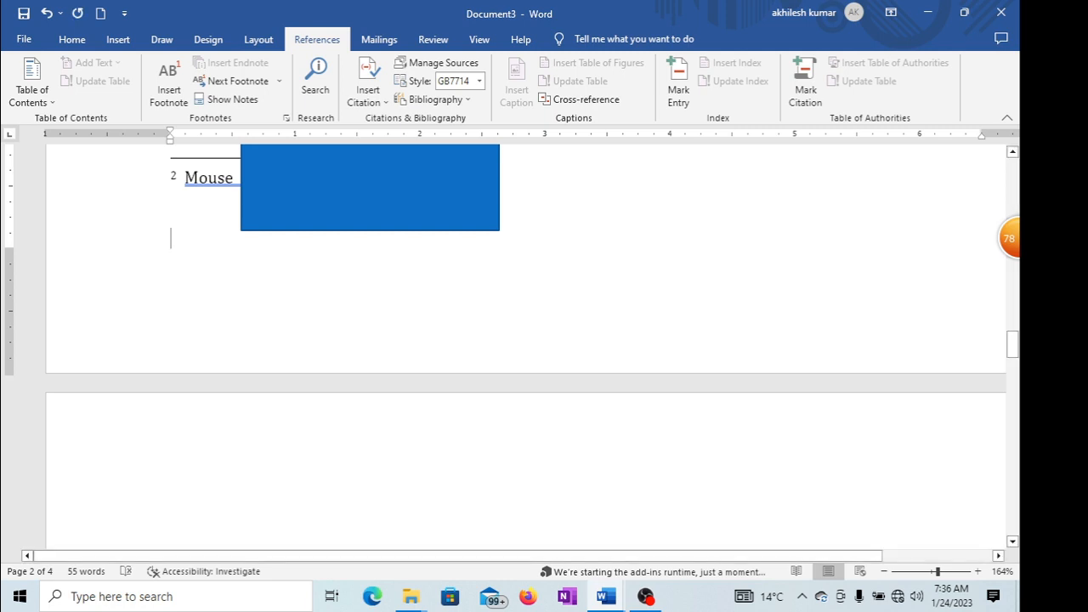
{"action": "scroll", "coordinate": [591, 243], "scroll_direction": "up", "scroll_amount": 3}
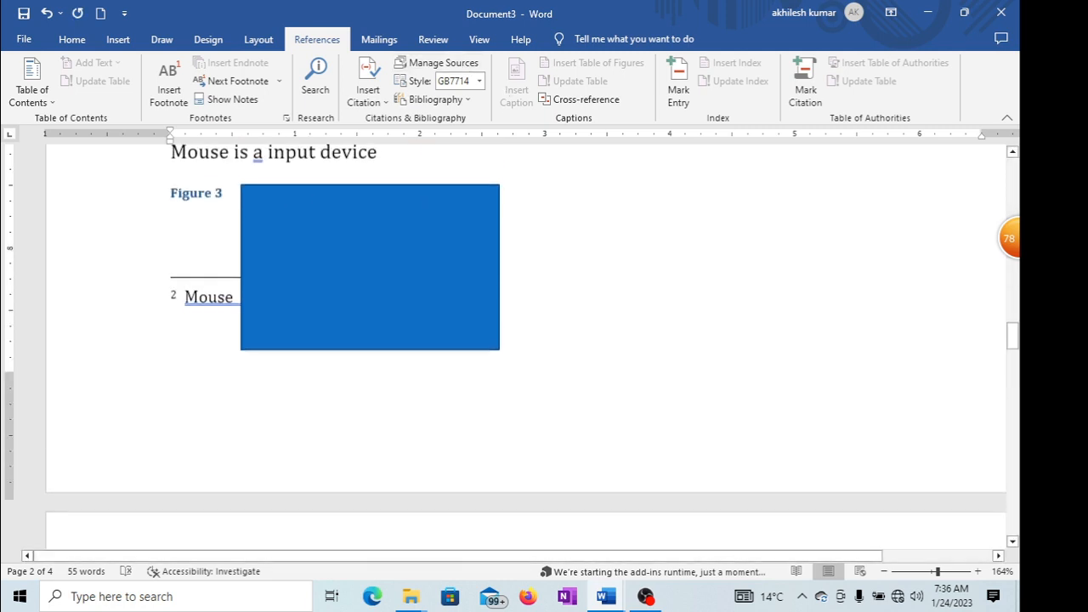
{"action": "left_click", "coordinate": [312, 316]}
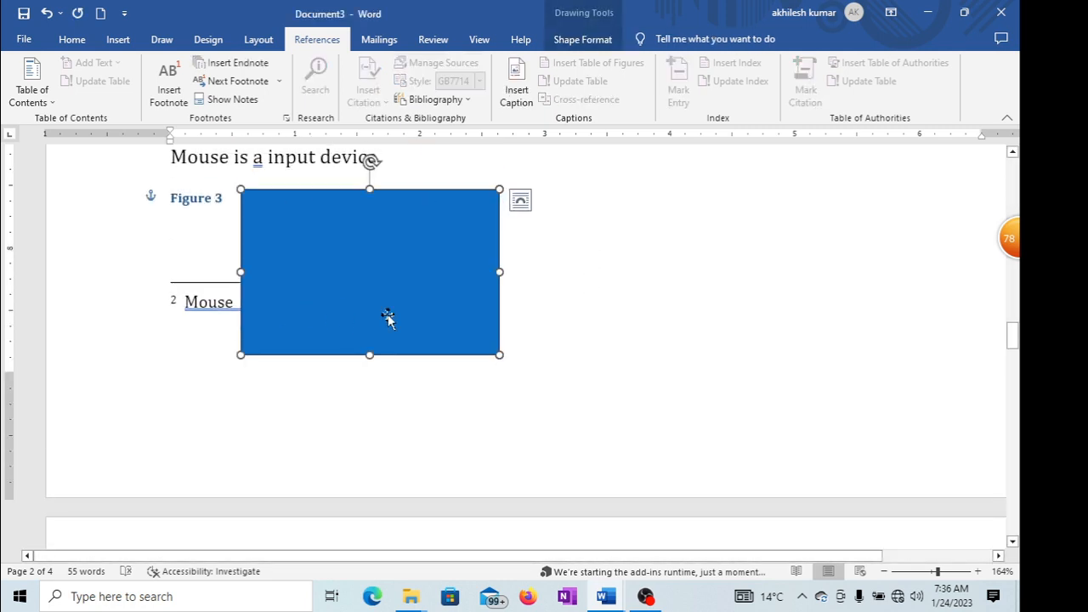
- Insert a table of figures below the Figure 1 caption, using the Figure caption label, template format and right-aligned page numbers
{"action": "scroll", "coordinate": [337, 292], "scroll_direction": "up", "scroll_amount": 10}
{"action": "left_click", "coordinate": [290, 404]}
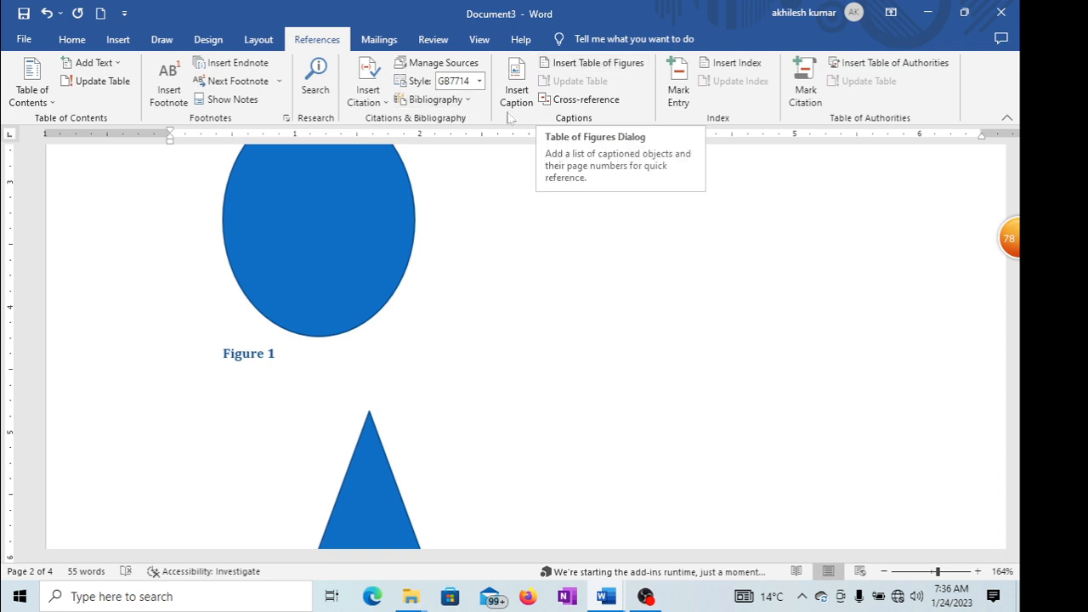
{"action": "left_click", "coordinate": [596, 65]}
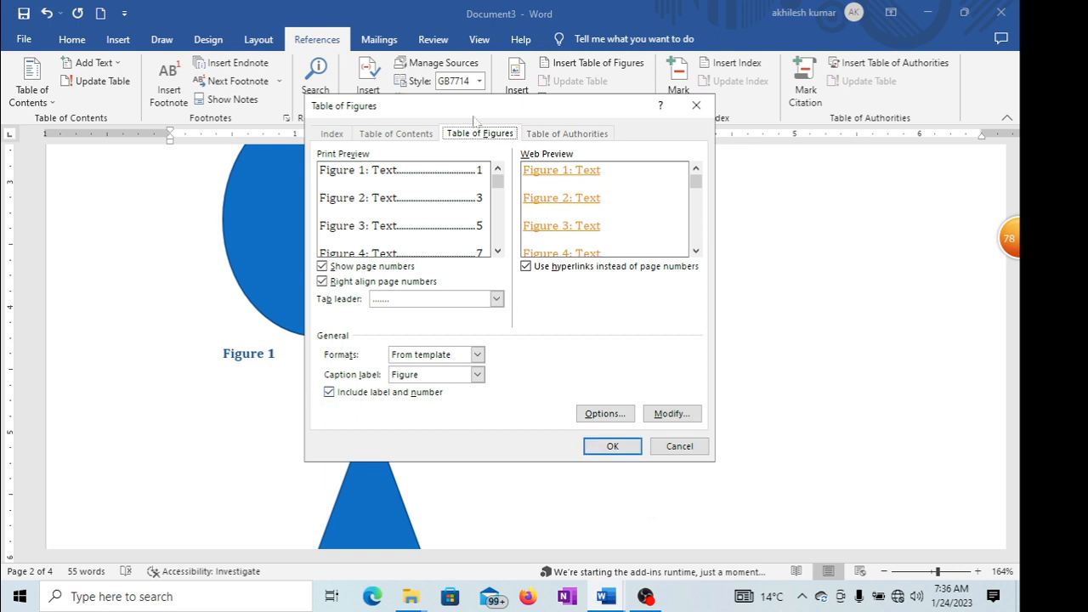
{"action": "left_click", "coordinate": [612, 446]}
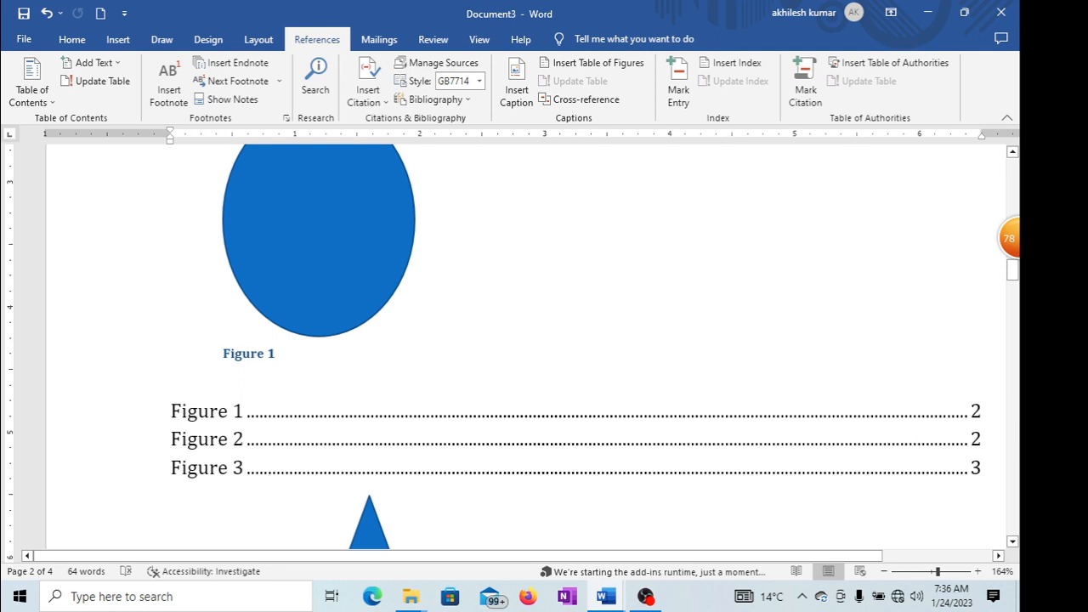
- Compare the page numbers in the table of figures with the pages holding the three captioned shapes
{"action": "scroll", "coordinate": [598, 315], "scroll_direction": "down", "scroll_amount": 2}
{"action": "scroll", "coordinate": [587, 340], "scroll_direction": "up", "scroll_amount": 1}
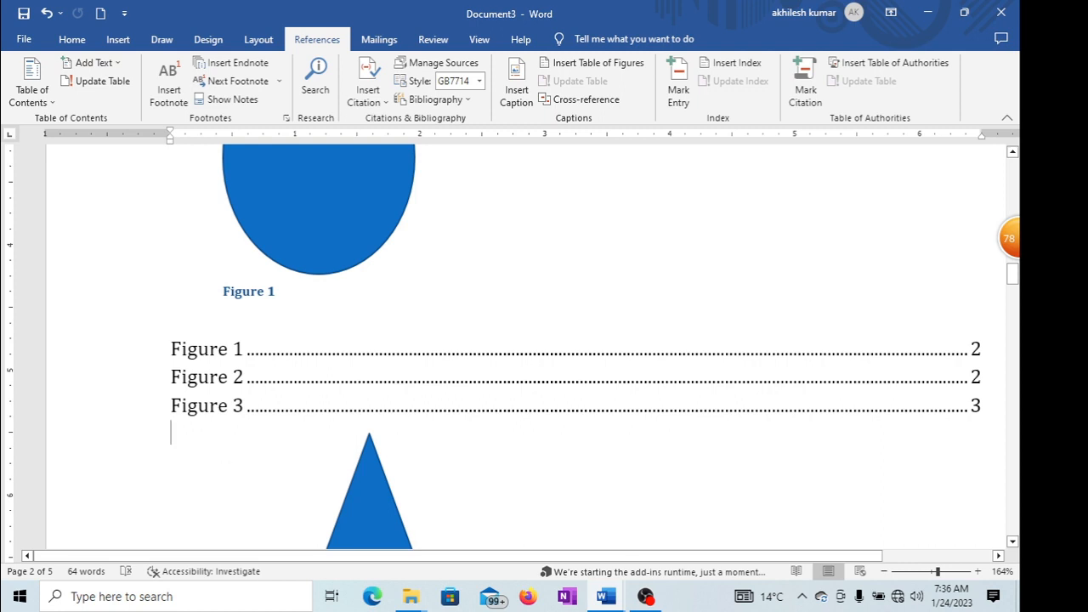
{"action": "scroll", "coordinate": [434, 312], "scroll_direction": "down", "scroll_amount": 10}
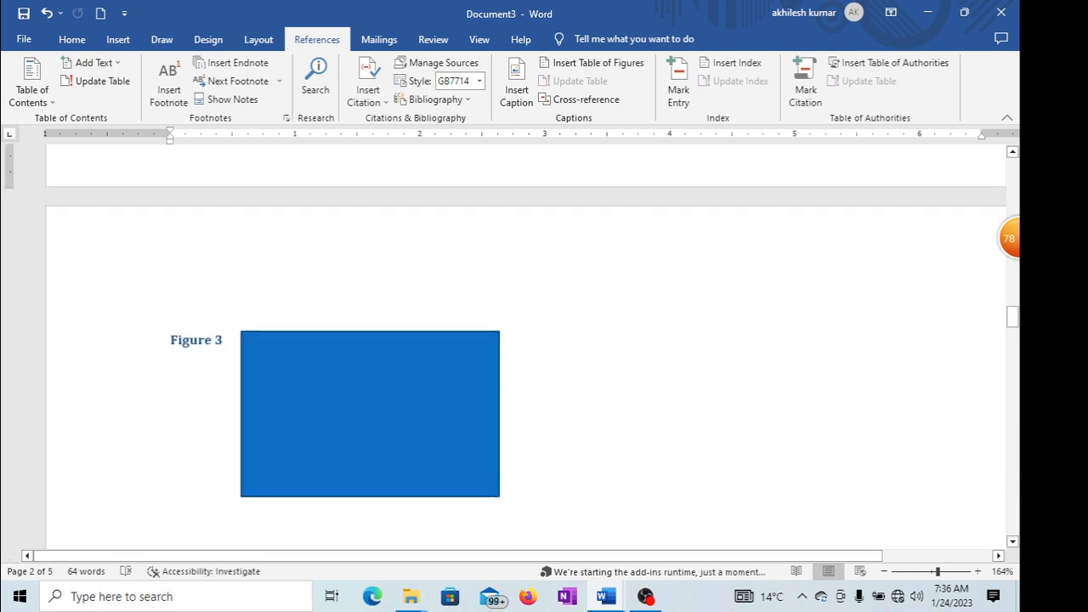
{"action": "left_click", "coordinate": [360, 332]}
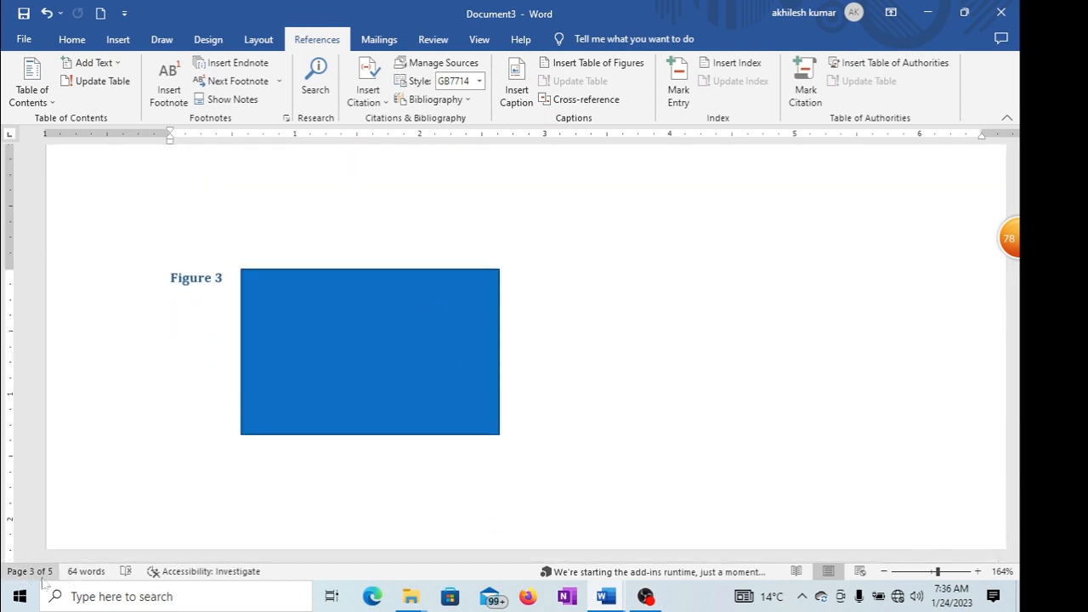
{"action": "scroll", "coordinate": [527, 339], "scroll_direction": "up", "scroll_amount": 6}
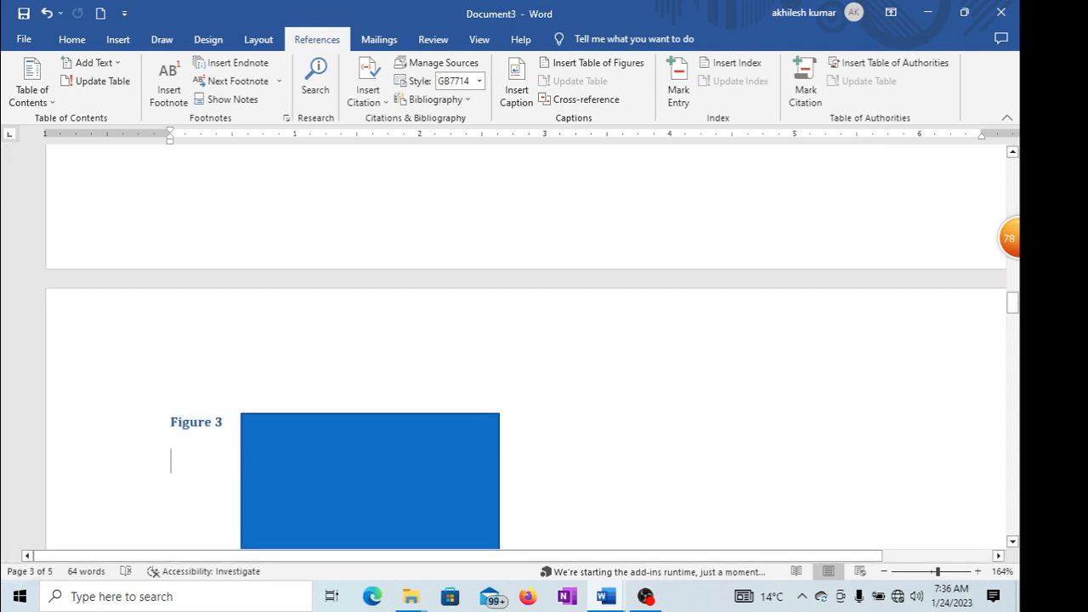
{"action": "left_click", "coordinate": [452, 308]}
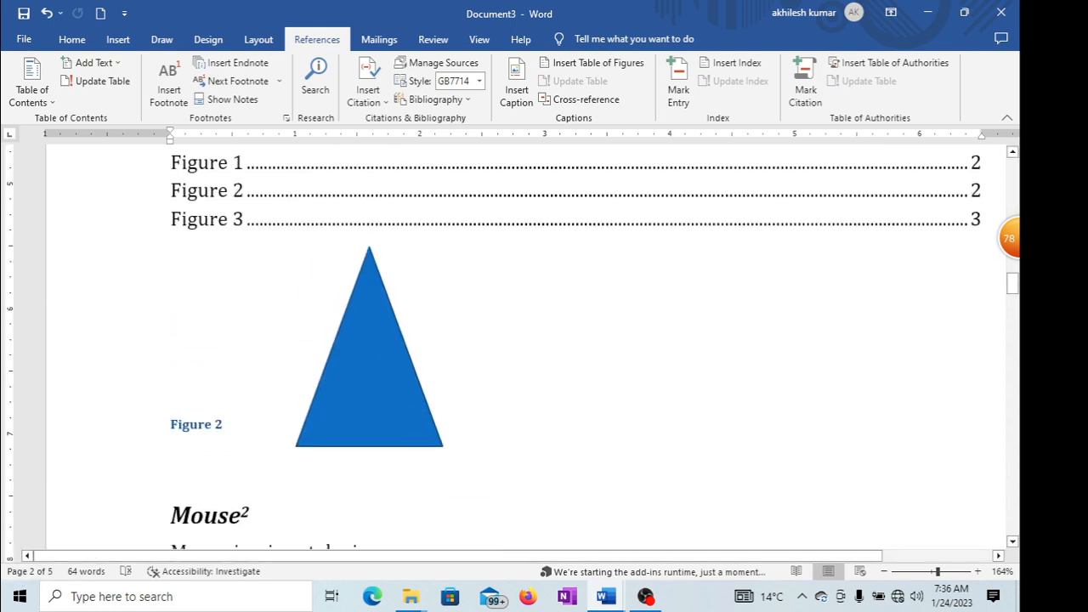
{"action": "scroll", "coordinate": [332, 421], "scroll_direction": "up", "scroll_amount": 4}
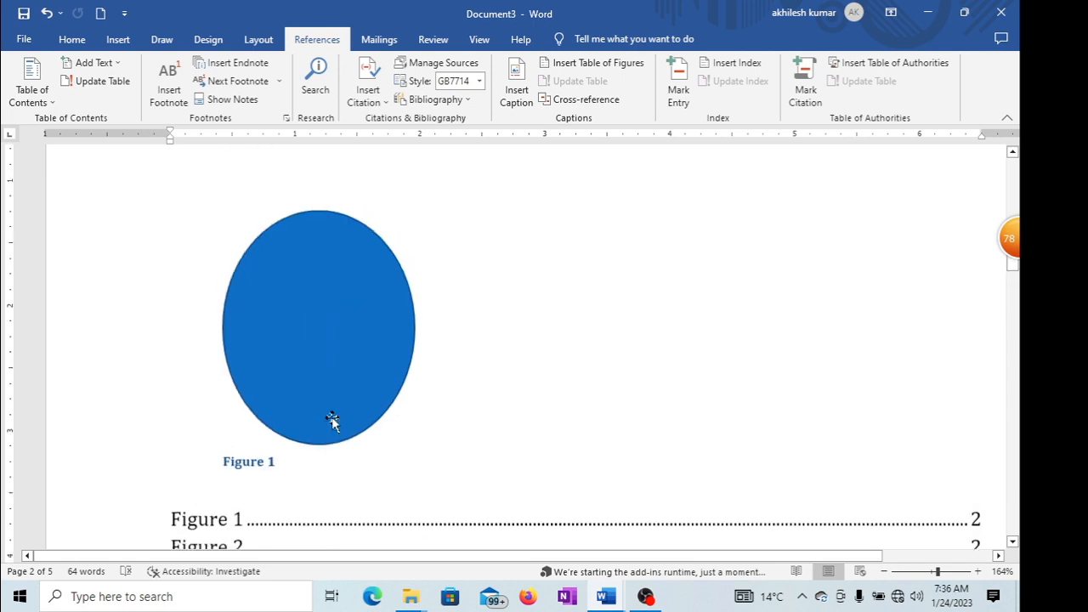
{"action": "scroll", "coordinate": [331, 421], "scroll_direction": "up", "scroll_amount": 3}
{"action": "scroll", "coordinate": [458, 412], "scroll_direction": "down", "scroll_amount": 3}
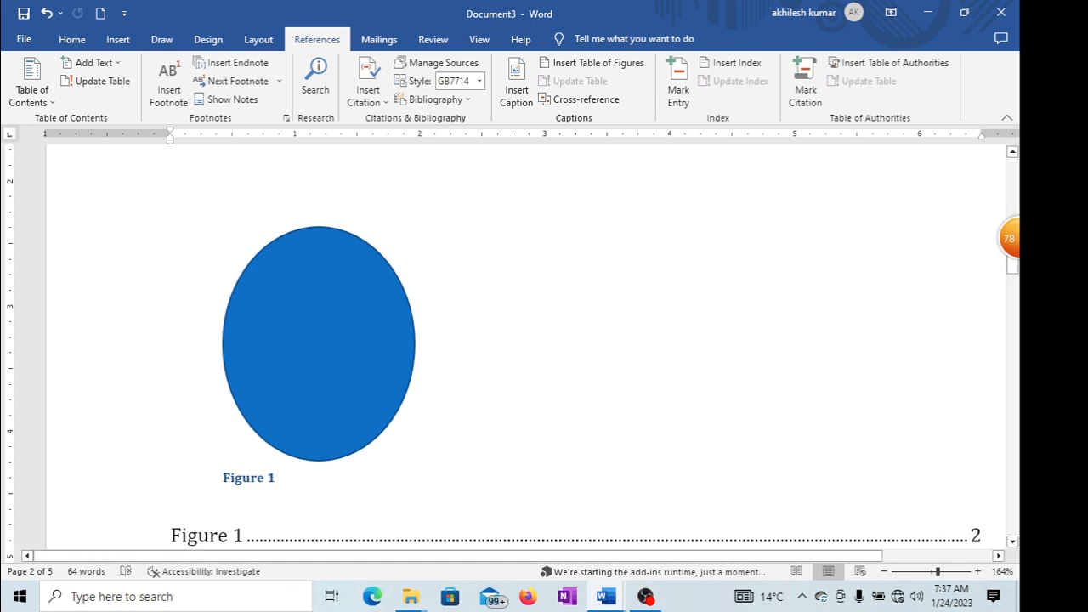
{"action": "scroll", "coordinate": [337, 461], "scroll_direction": "down", "scroll_amount": 4}
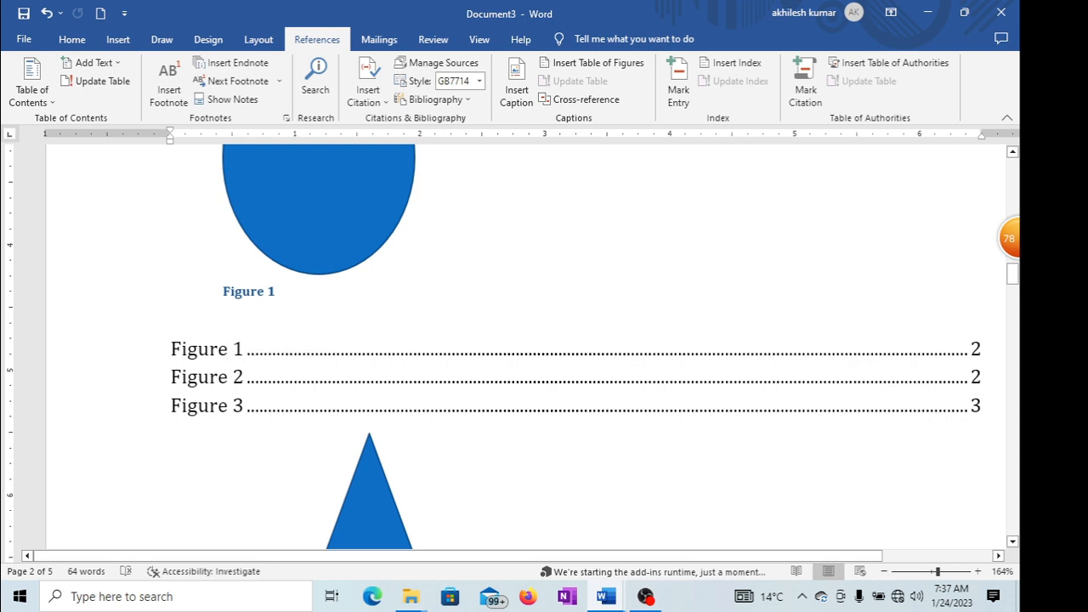
{"action": "scroll", "coordinate": [594, 329], "scroll_direction": "down", "scroll_amount": 5}
{"action": "scroll", "coordinate": [544, 340], "scroll_direction": "up", "scroll_amount": 3}
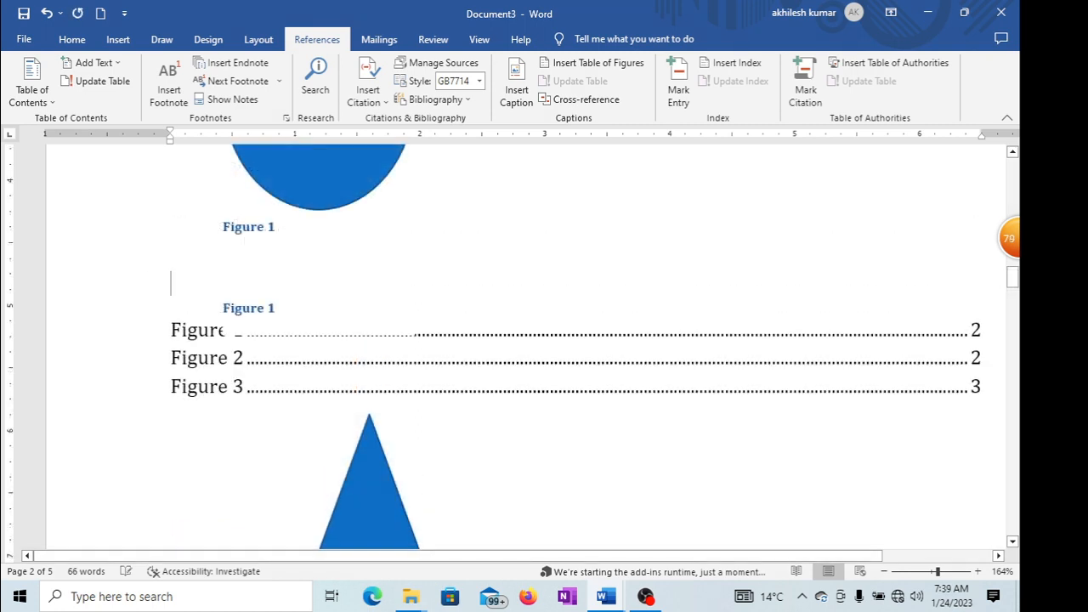
- Add a blank line above the table of figures to separate it from the caption
{"action": "key", "text": "Return"}
{"action": "scroll", "coordinate": [544, 340], "scroll_direction": "down", "scroll_amount": 1}
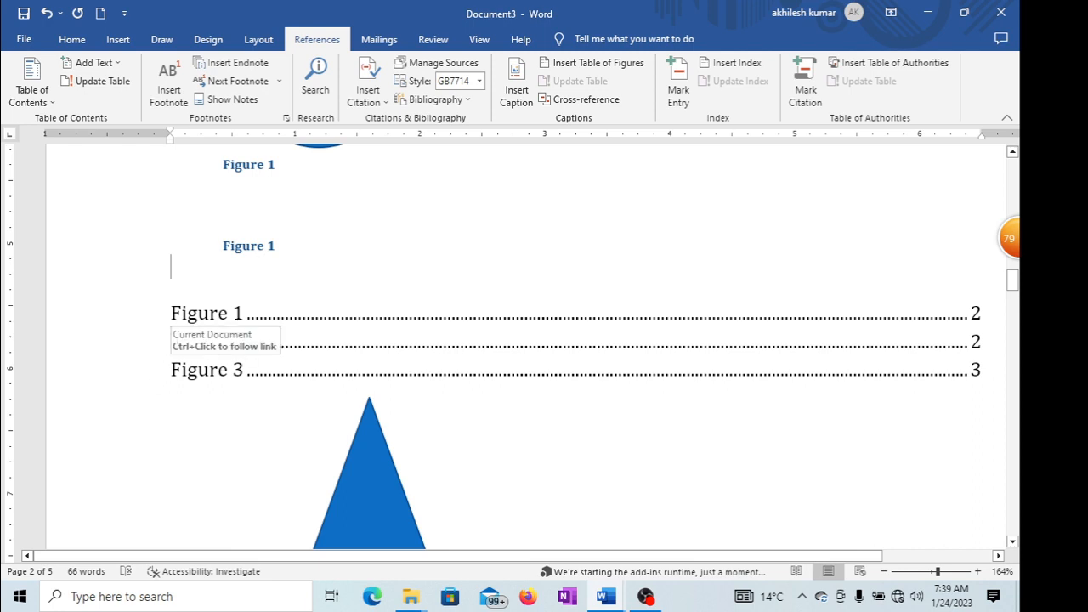
- Test the Figure 3 link in the table of figures by following it to the captioned rectangle, then returning and repeating
{"action": "left_click", "coordinate": [216, 383]}
{"action": "scroll", "coordinate": [217, 381], "scroll_direction": "down", "scroll_amount": 1}
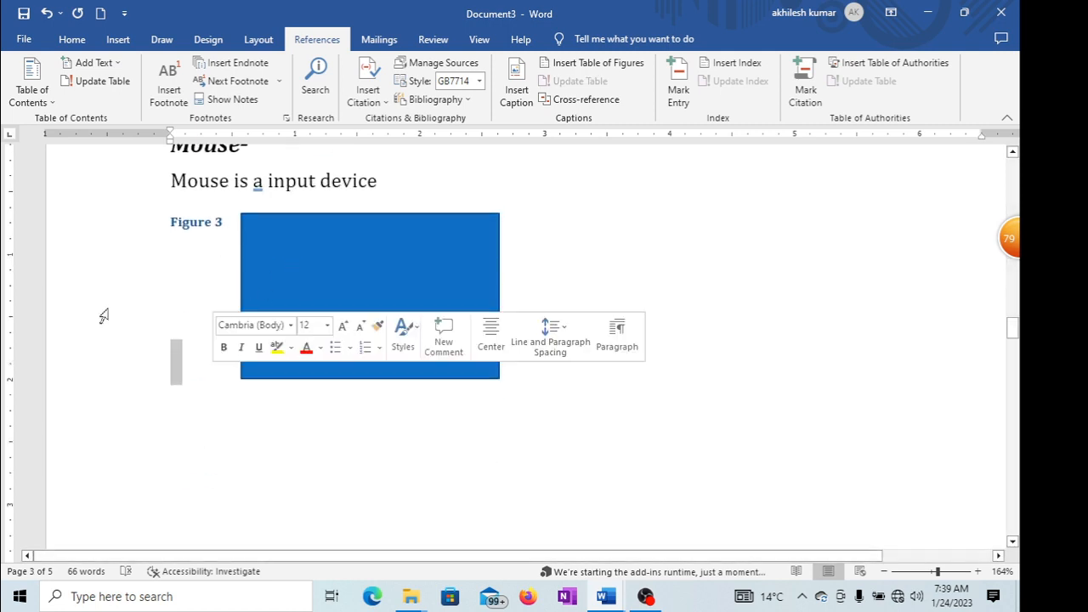
{"action": "scroll", "coordinate": [416, 294], "scroll_direction": "up", "scroll_amount": 4}
{"action": "scroll", "coordinate": [420, 290], "scroll_direction": "up", "scroll_amount": 10}
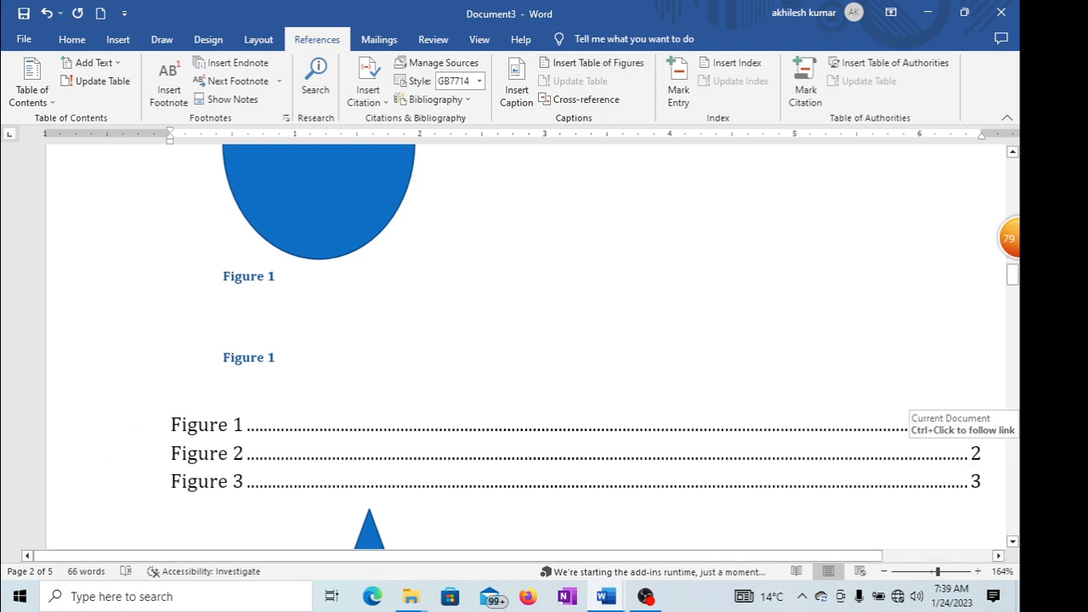
{"action": "scroll", "coordinate": [935, 425], "scroll_direction": "down", "scroll_amount": 3}
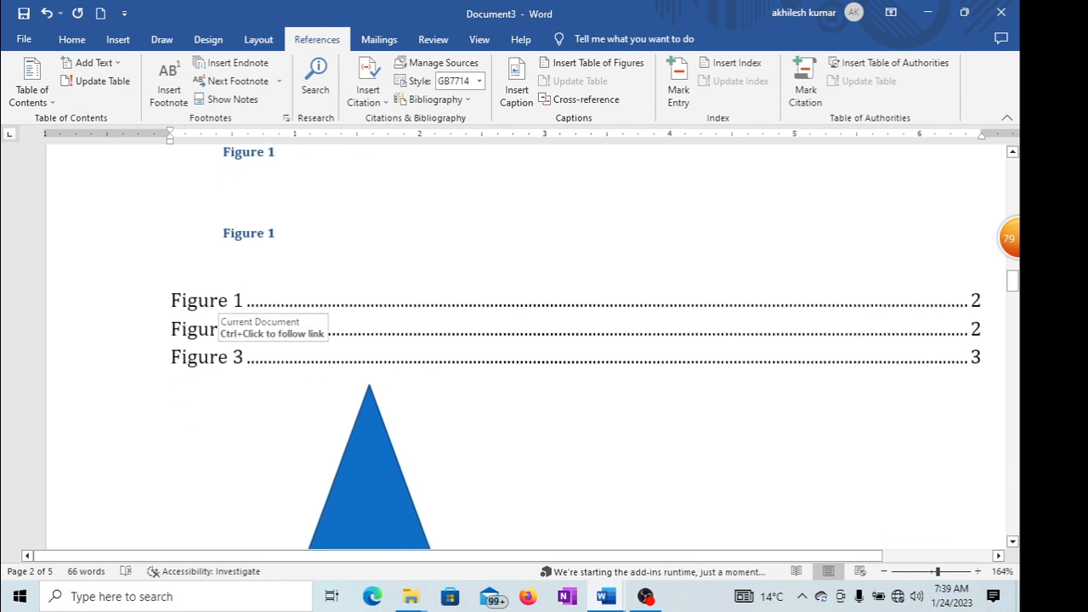
{"action": "left_click", "coordinate": [225, 361], "text": "ctrl"}
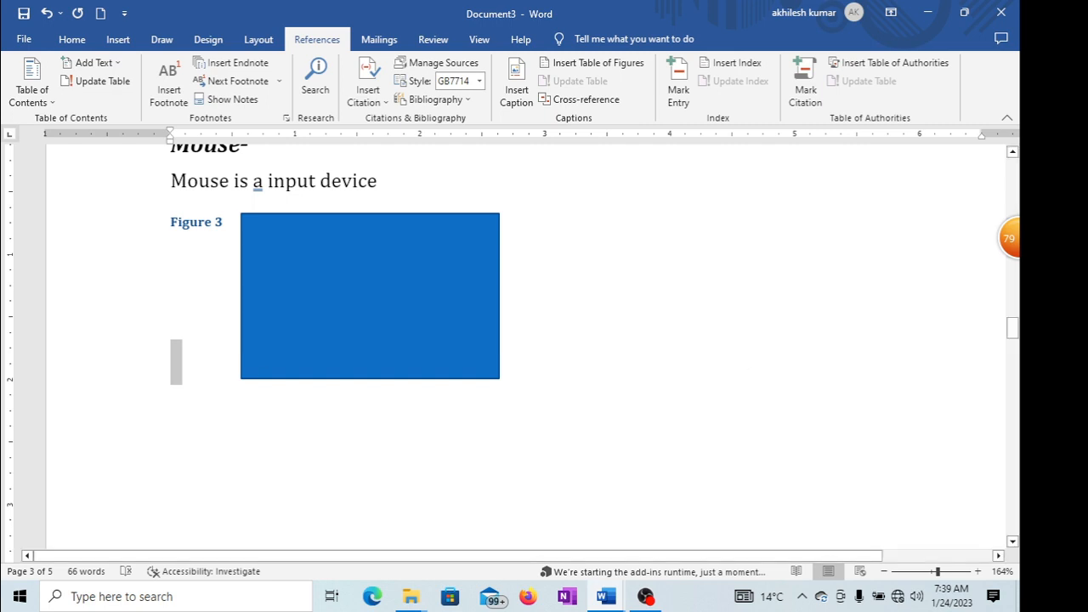
- Insert hyperlinked cross-references to the heading text of Printer and Mouse at the end of the Mouse heading
{"action": "scroll", "coordinate": [745, 363], "scroll_direction": "up", "scroll_amount": 5}
{"action": "scroll", "coordinate": [219, 532], "scroll_direction": "down", "scroll_amount": 3}
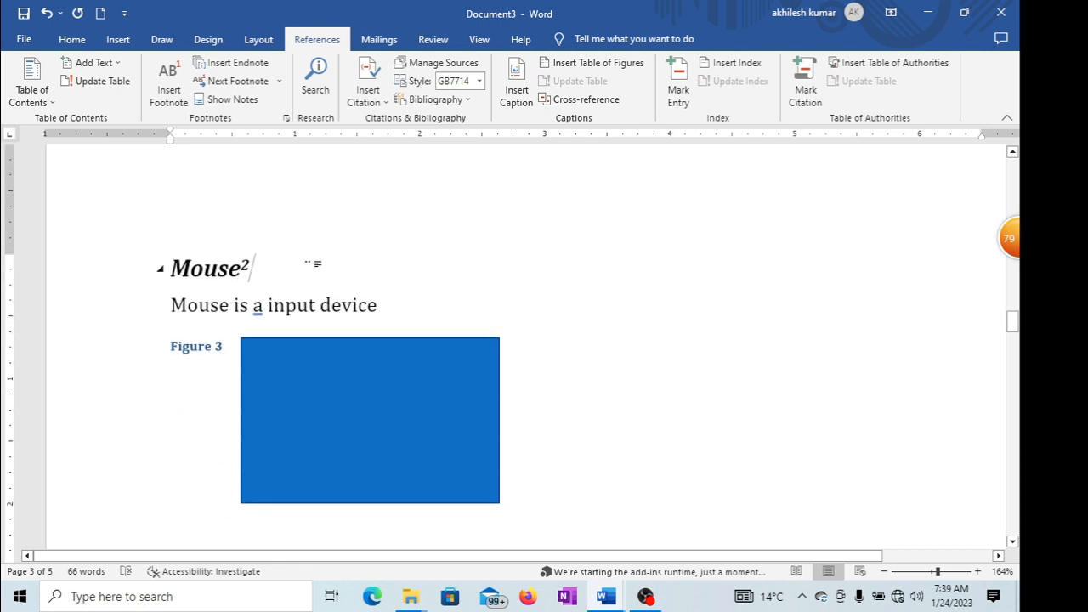
{"action": "scroll", "coordinate": [408, 391], "scroll_direction": "up", "scroll_amount": 3}
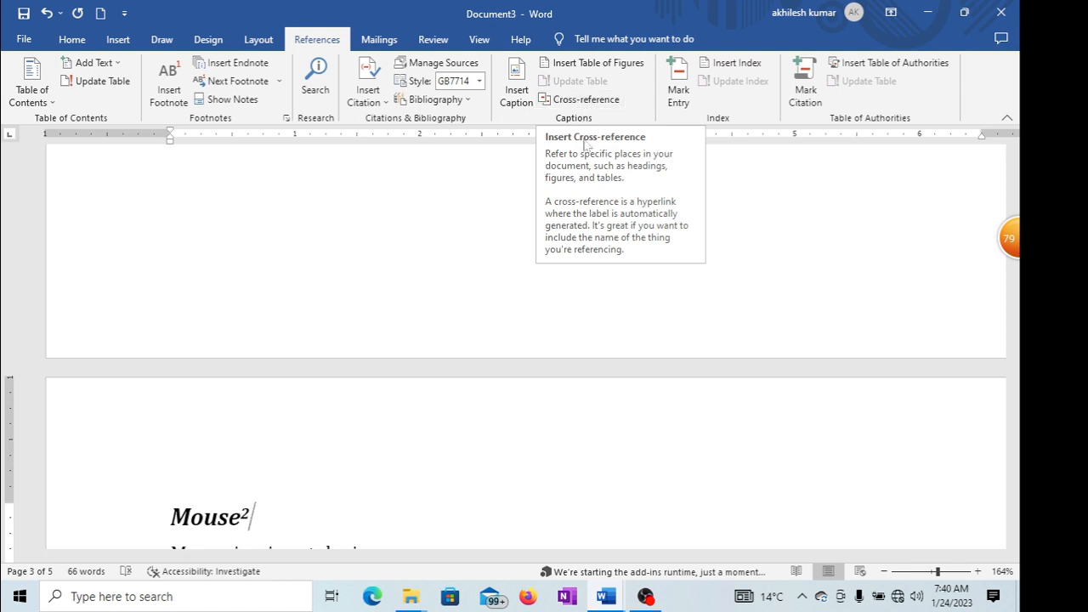
{"action": "left_click", "coordinate": [602, 100]}
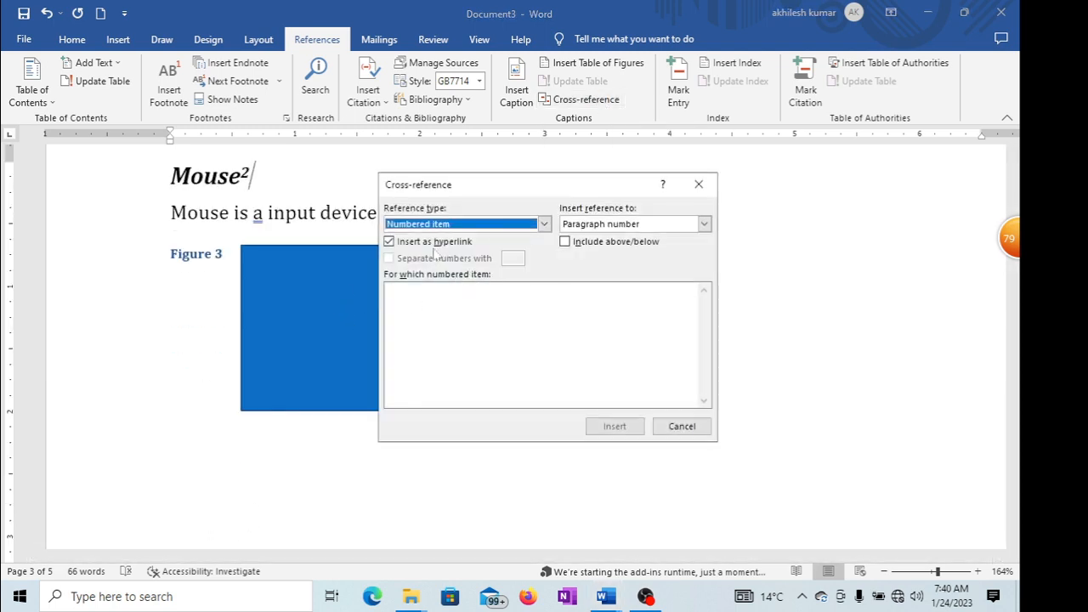
{"action": "left_click", "coordinate": [521, 231]}
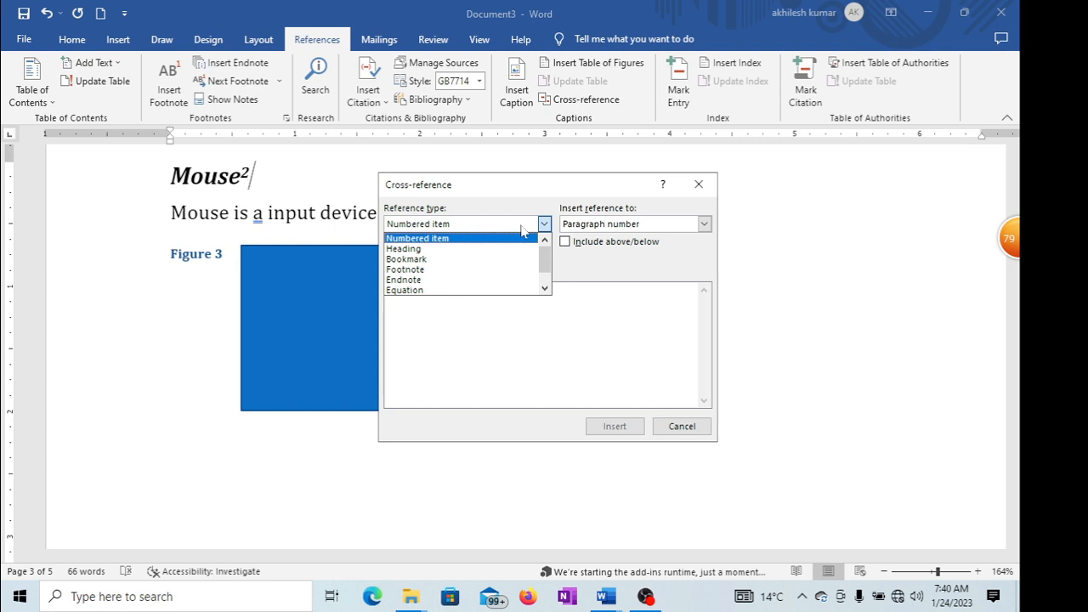
{"action": "left_click", "coordinate": [414, 246]}
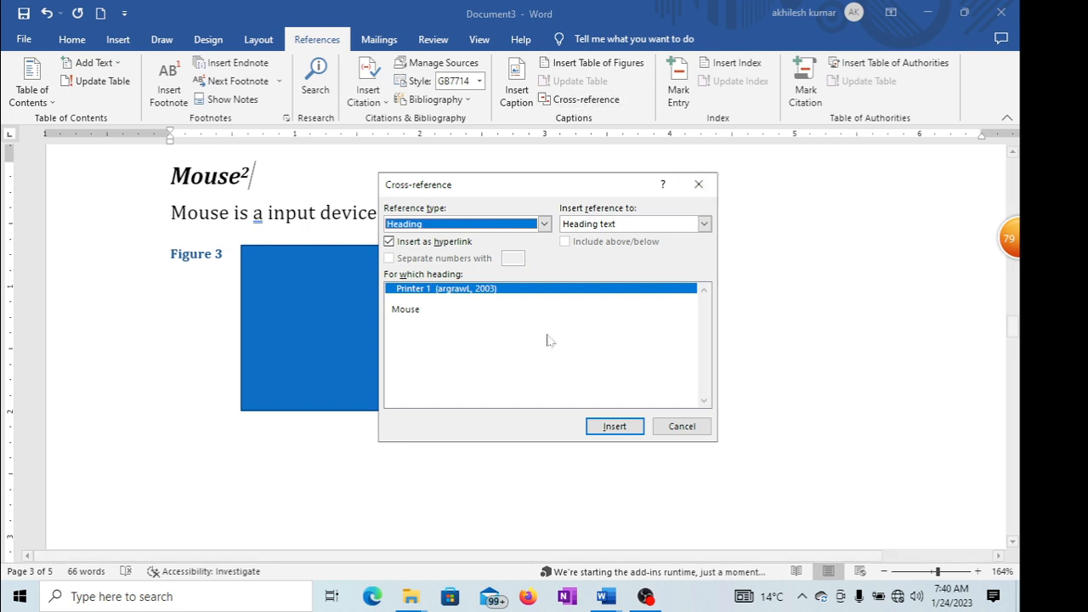
{"action": "left_click", "coordinate": [621, 429]}
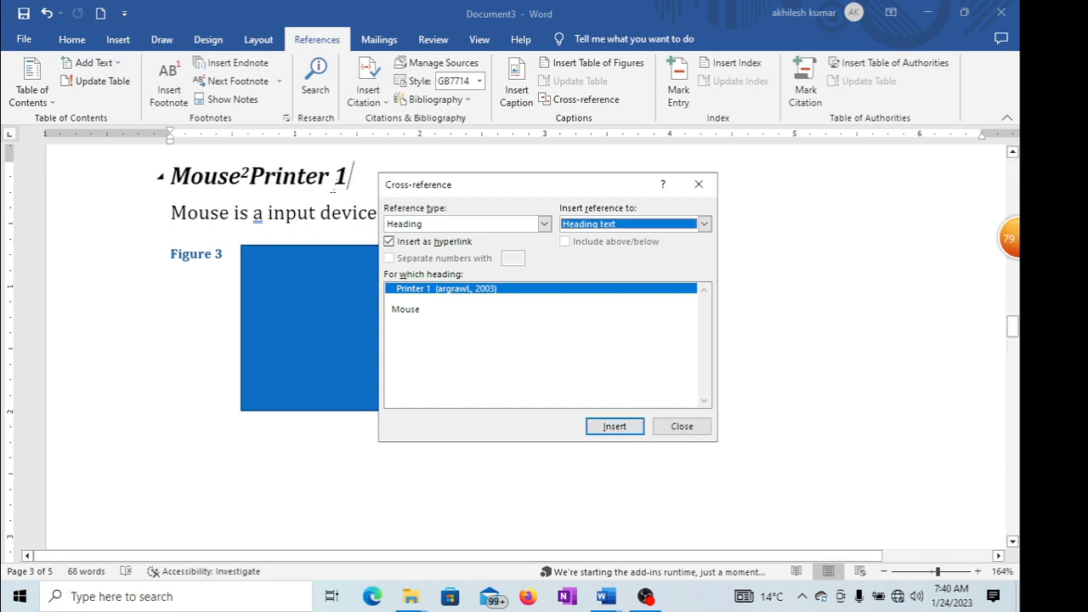
{"action": "left_click", "coordinate": [407, 310]}
{"action": "left_click", "coordinate": [585, 426]}
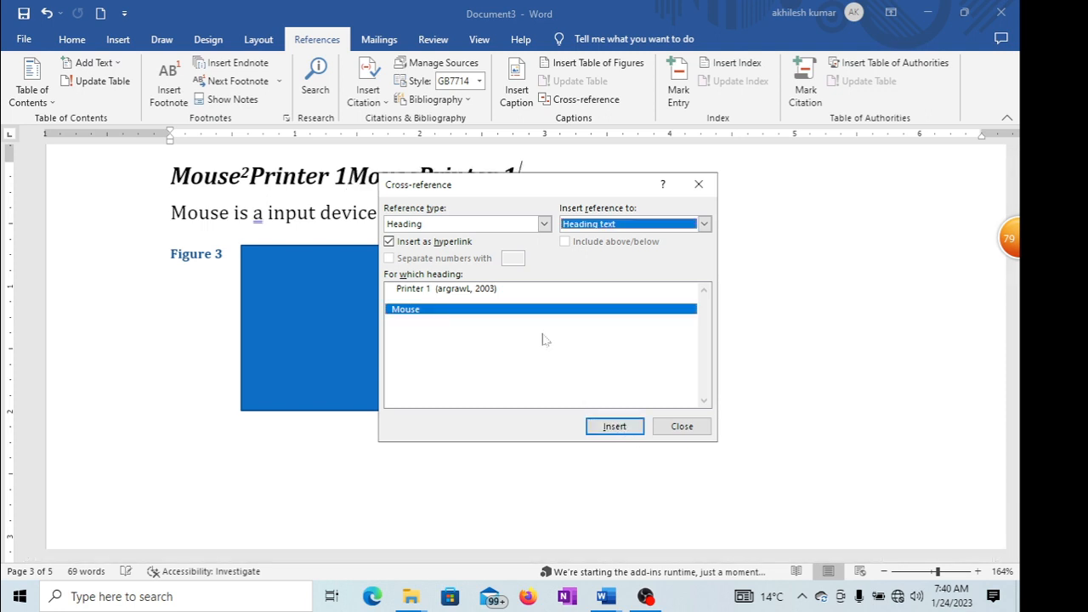
- Insert a hyperlinked cross-reference to the number of the footnote "Printer is output device" on a new line below the Mouse heading
{"action": "left_click_drag", "start_coordinate": [595, 184], "coordinate": [575, 224]}
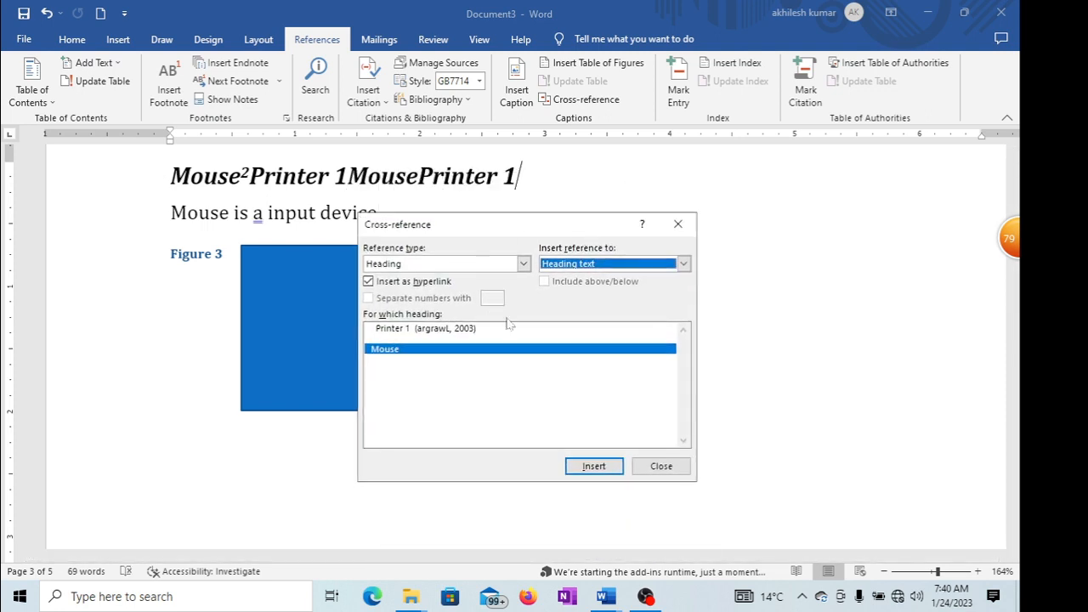
{"action": "left_click", "coordinate": [677, 224]}
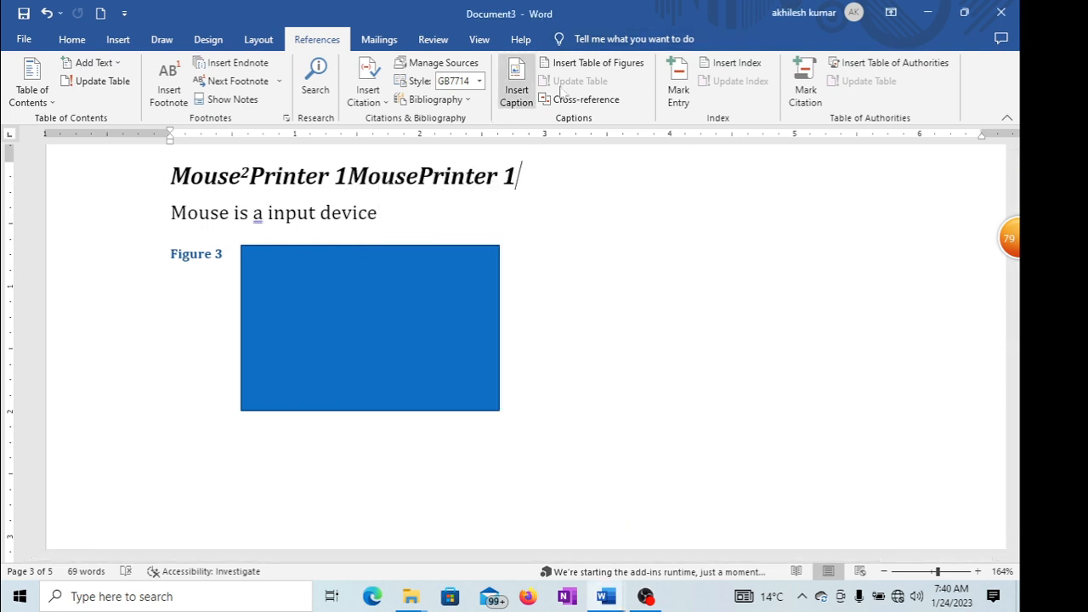
{"action": "scroll", "coordinate": [526, 346], "scroll_direction": "up", "scroll_amount": 1}
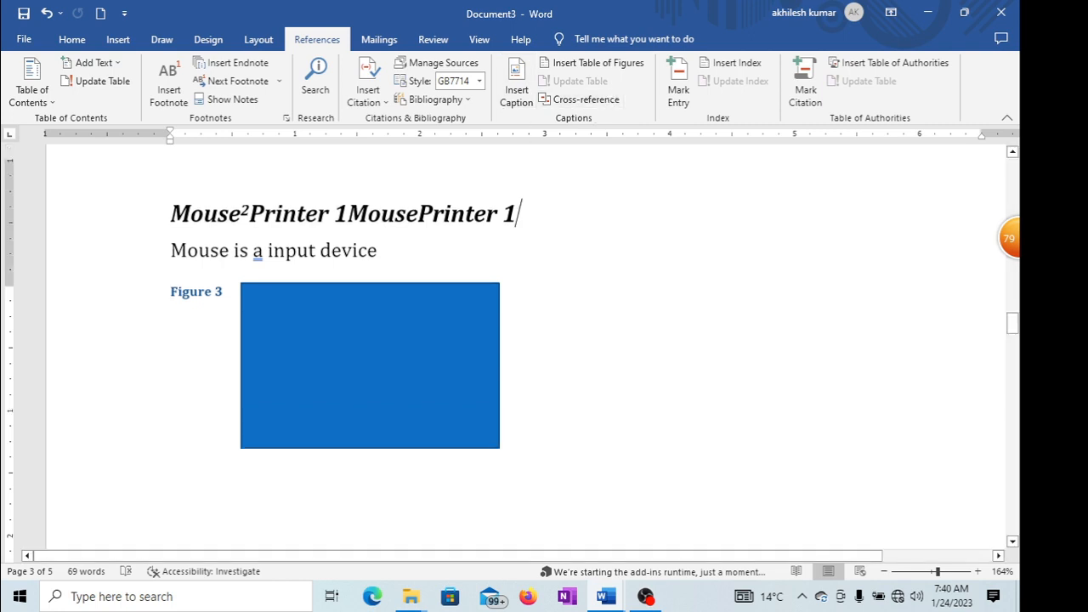
{"action": "scroll", "coordinate": [520, 212], "scroll_direction": "up", "scroll_amount": 3}
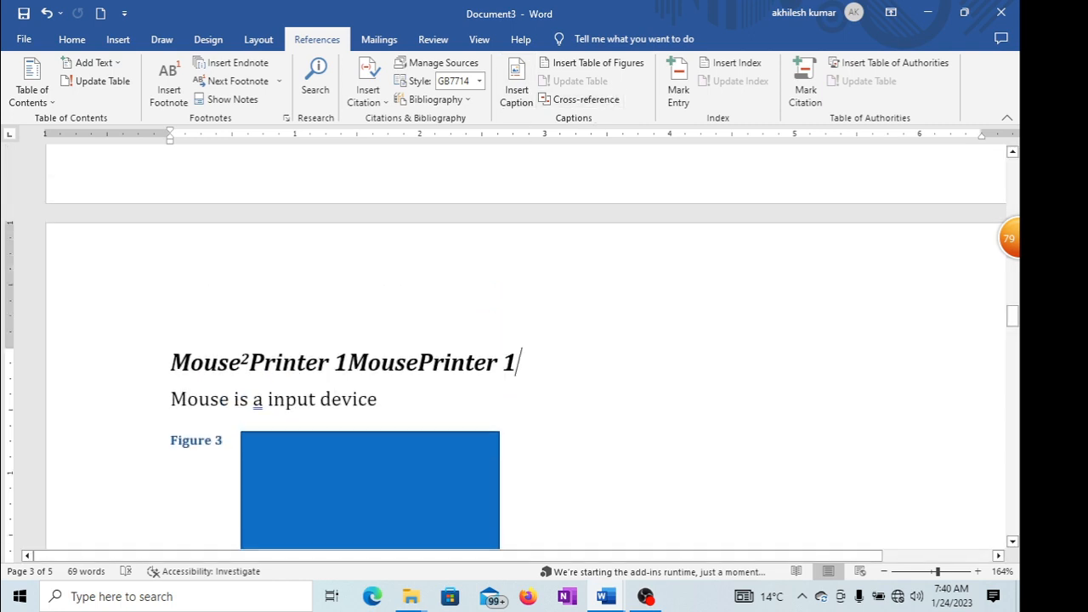
{"action": "key", "text": "Return"}
{"action": "left_click", "coordinate": [585, 99]}
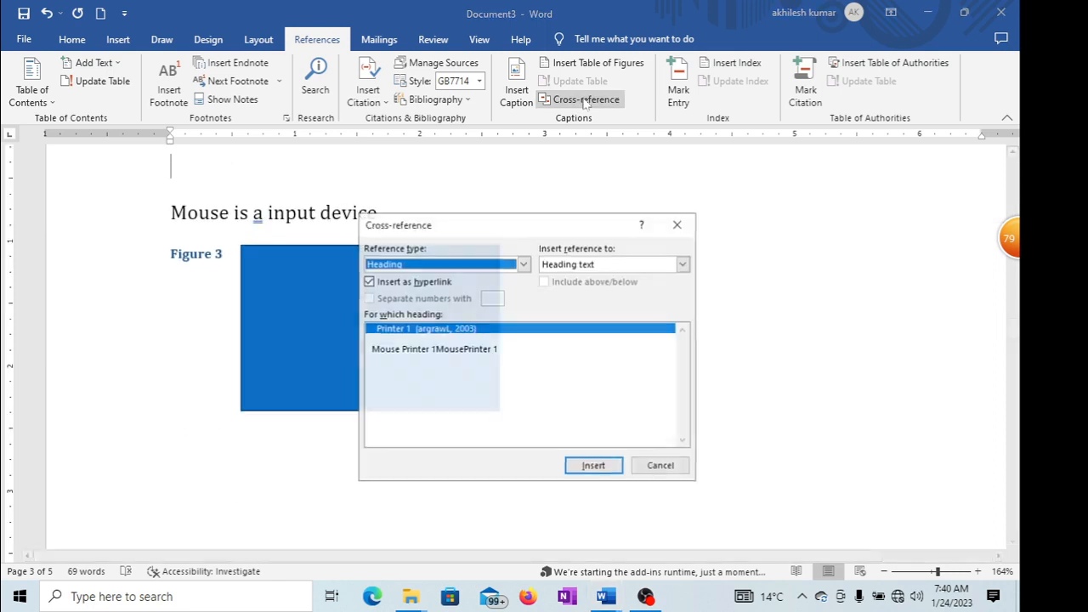
{"action": "left_click", "coordinate": [524, 265]}
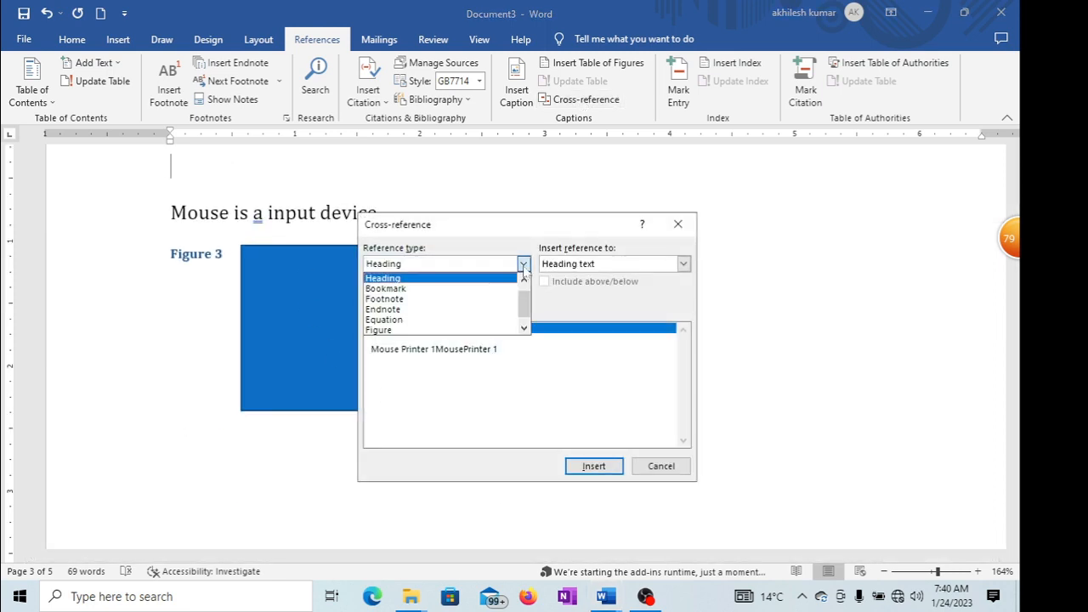
{"action": "left_click", "coordinate": [421, 299]}
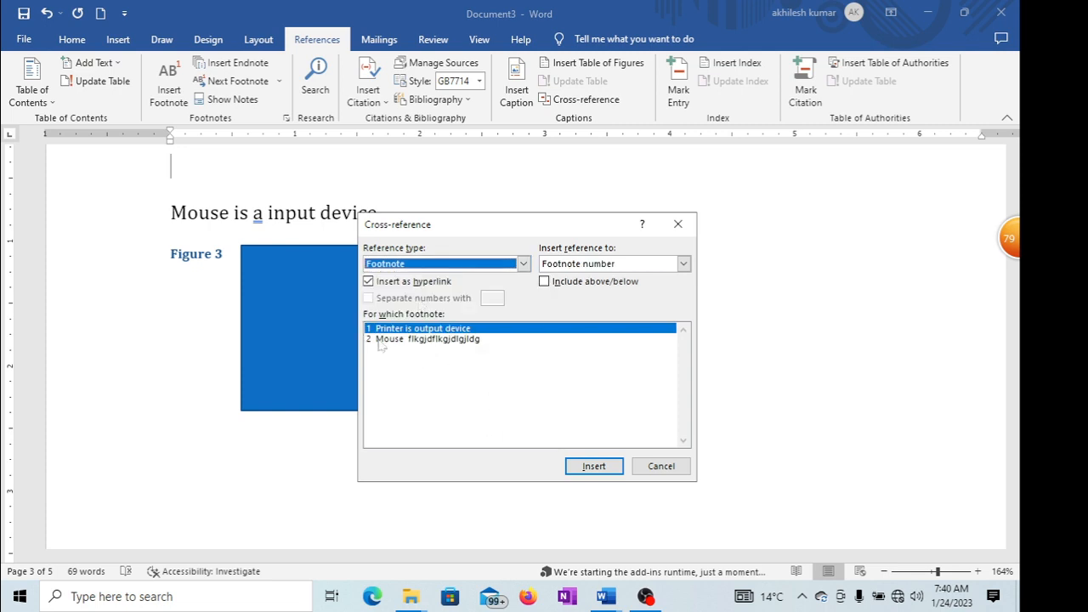
{"action": "left_click", "coordinate": [590, 466]}
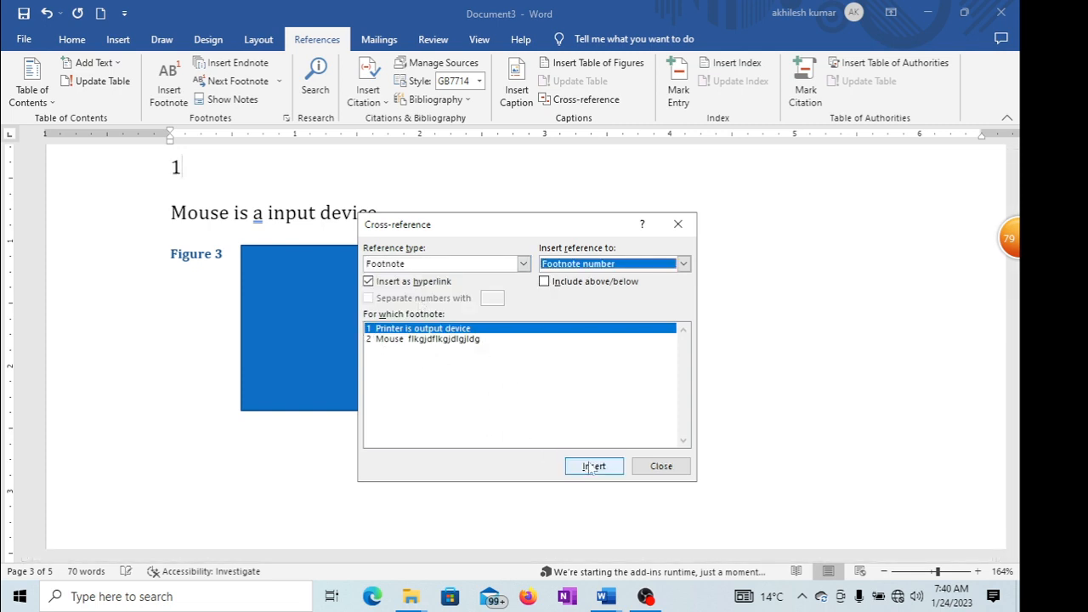
- Insert a hyperlinked cross-reference to the heading text of Printer 1 right after the footnote number reference
{"action": "left_click", "coordinate": [465, 269]}
{"action": "left_click", "coordinate": [406, 280]}
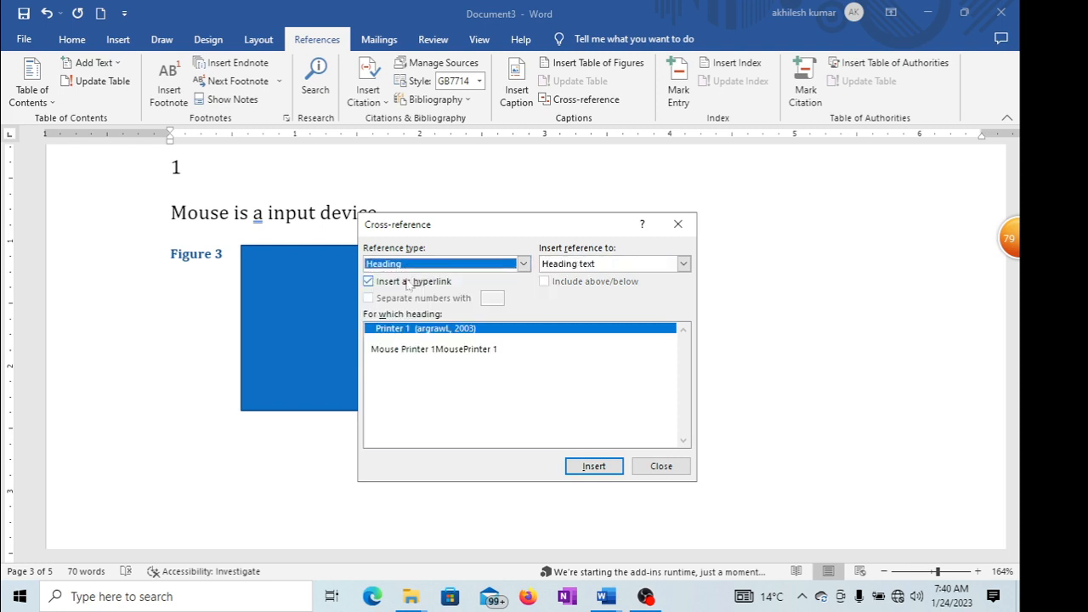
{"action": "left_click", "coordinate": [599, 469]}
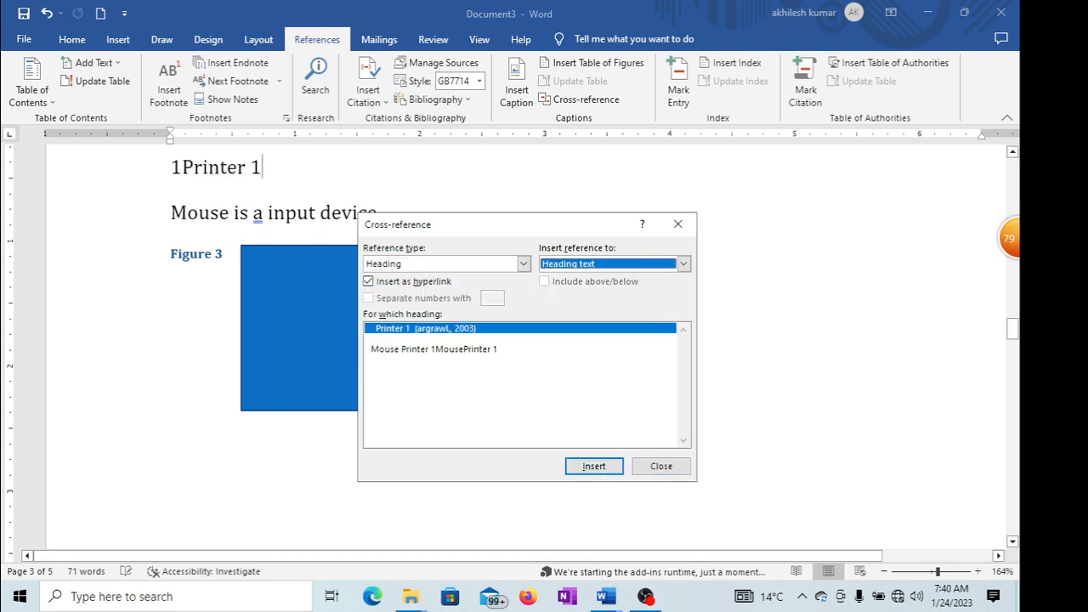
{"action": "left_click", "coordinate": [679, 224]}
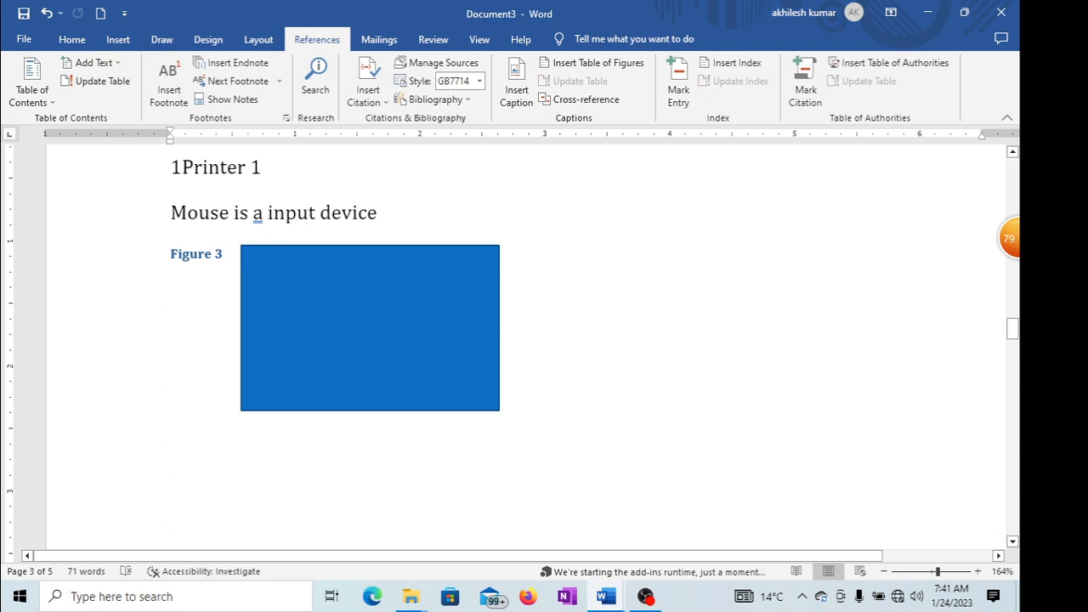
- Review the finished reference elements on the earlier pages, including the table of figures, citation, bibliography, table of contents and notes
{"action": "scroll", "coordinate": [619, 347], "scroll_direction": "up", "scroll_amount": 15}
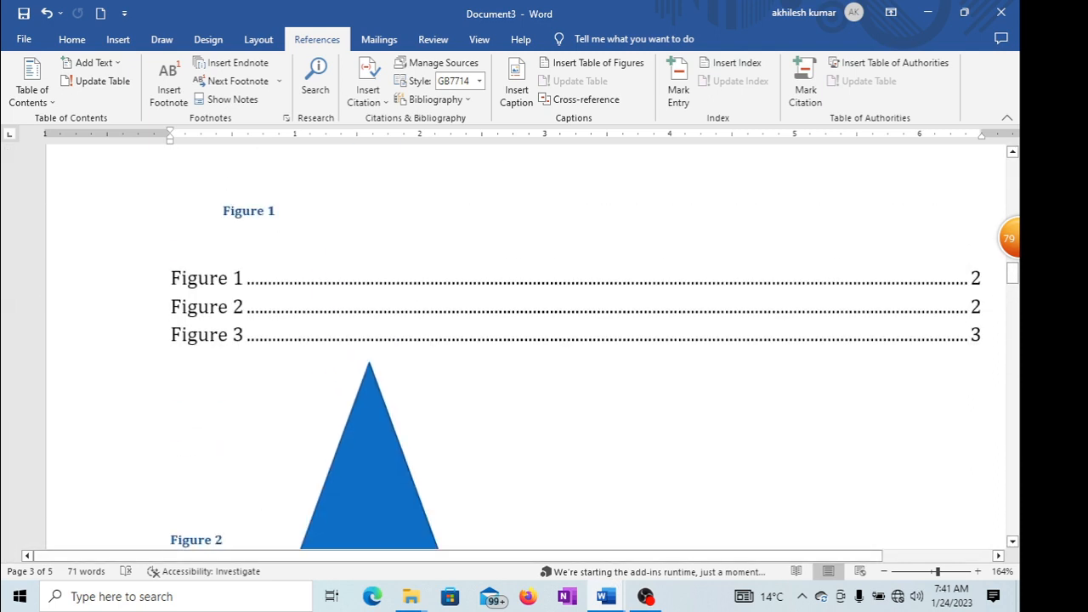
{"action": "scroll", "coordinate": [619, 347], "scroll_direction": "up", "scroll_amount": 12}
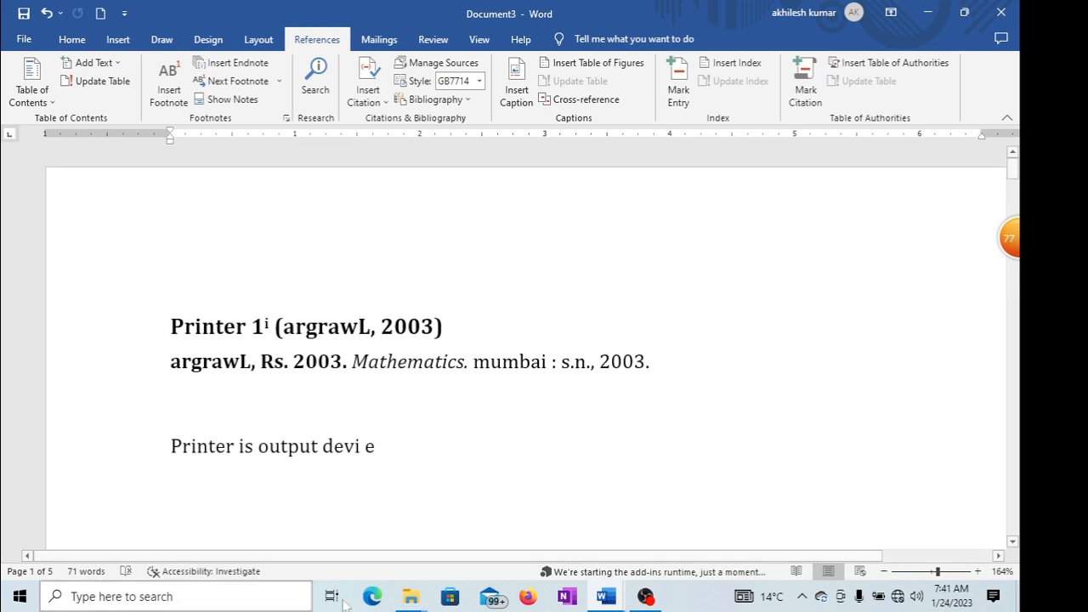
{"action": "scroll", "coordinate": [153, 487], "scroll_direction": "down", "scroll_amount": 3}
{"action": "scroll", "coordinate": [152, 487], "scroll_direction": "down", "scroll_amount": 2}
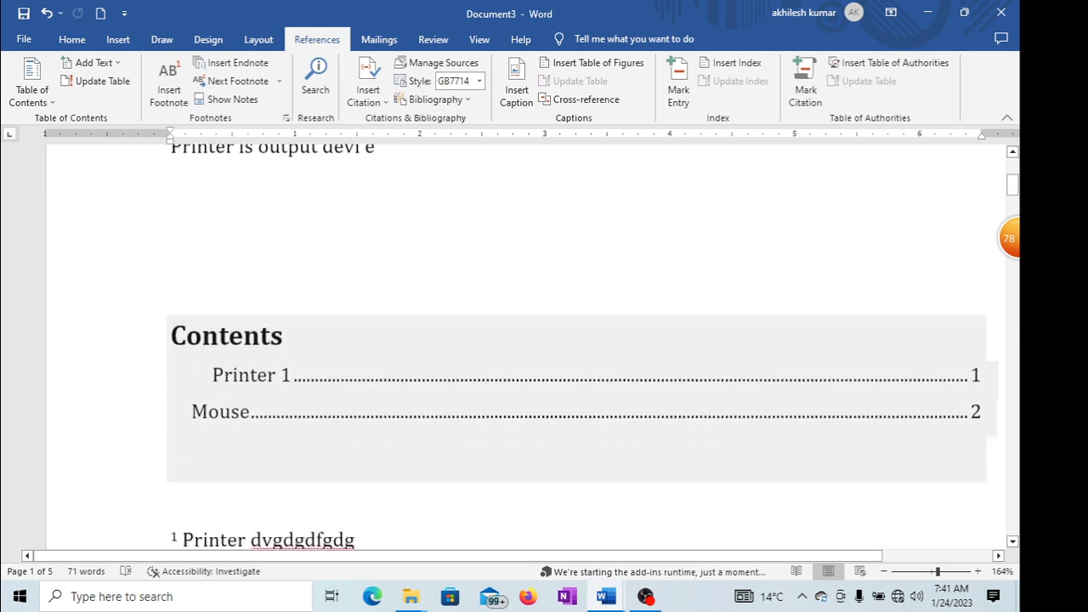
{"action": "scroll", "coordinate": [152, 486], "scroll_direction": "up", "scroll_amount": 5}
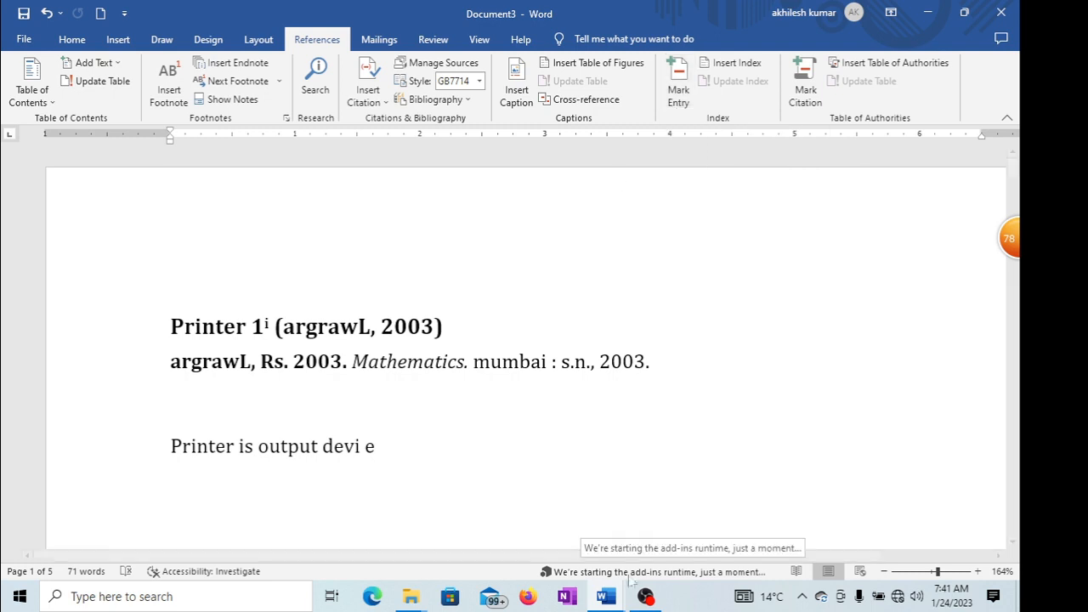
{"action": "scroll", "coordinate": [586, 382], "scroll_direction": "down", "scroll_amount": 5}
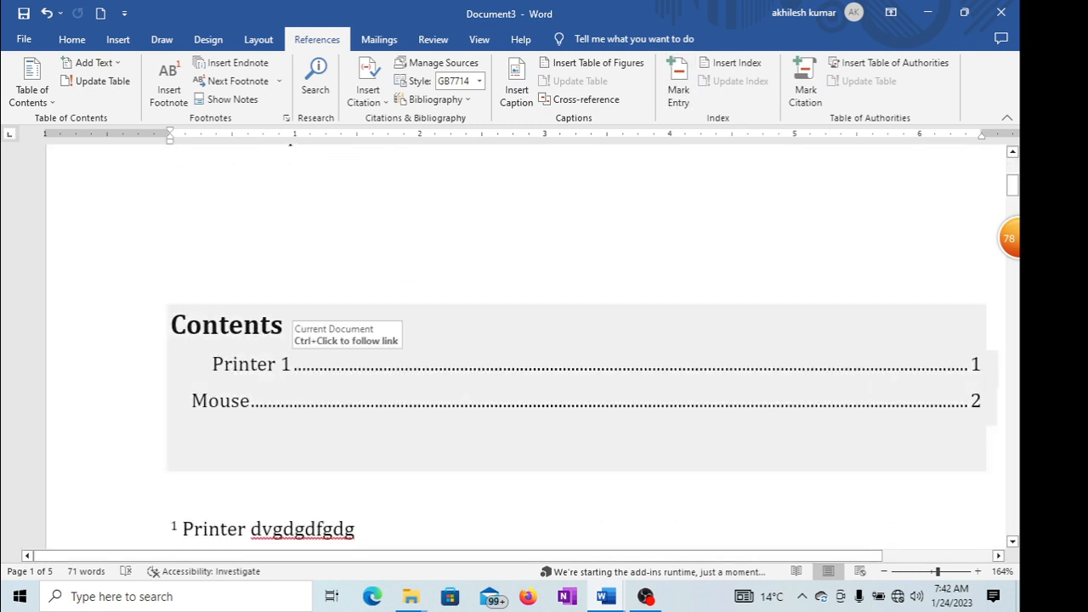
{"action": "scroll", "coordinate": [323, 367], "scroll_direction": "down", "scroll_amount": 7}
{"action": "scroll", "coordinate": [323, 367], "scroll_direction": "up", "scroll_amount": 6}
{"action": "scroll", "coordinate": [323, 367], "scroll_direction": "down", "scroll_amount": 5}
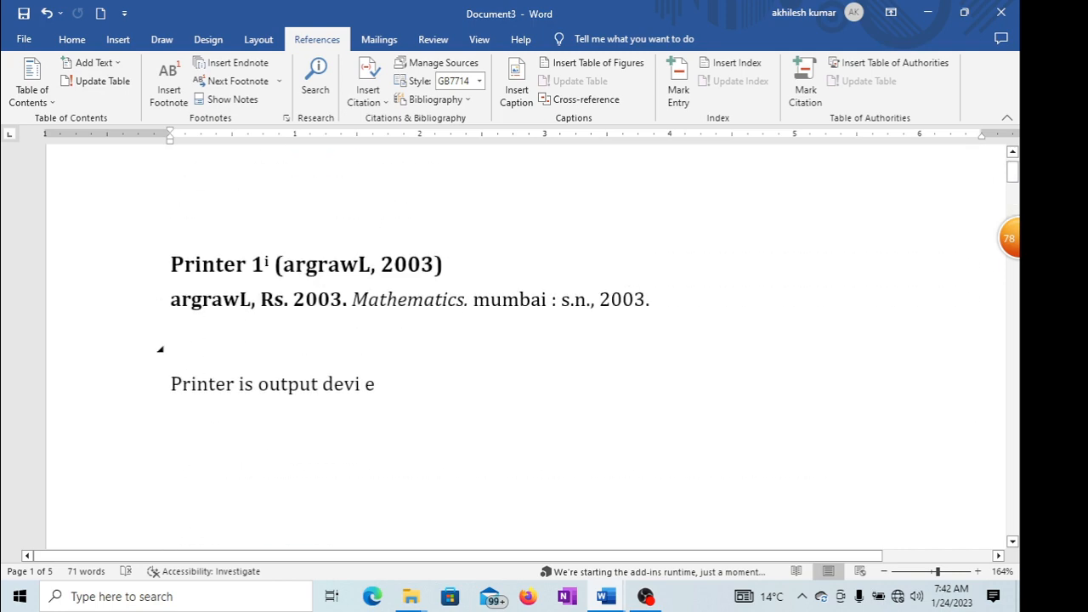
- Create a new blank document and bring up the reference tools for it
{"action": "left_click", "coordinate": [23, 40]}
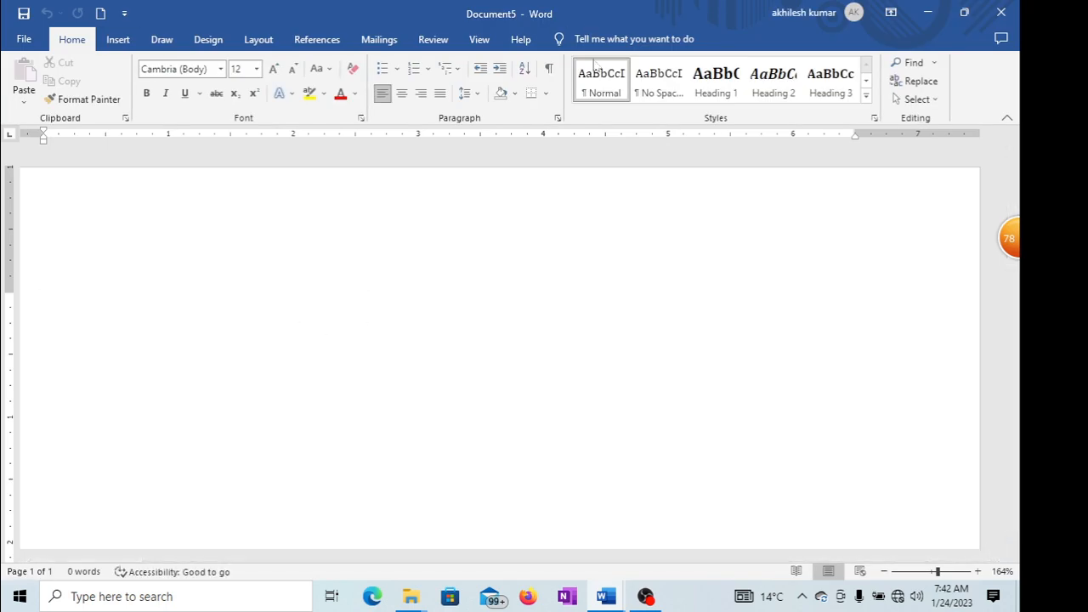
{"action": "left_click", "coordinate": [312, 40]}
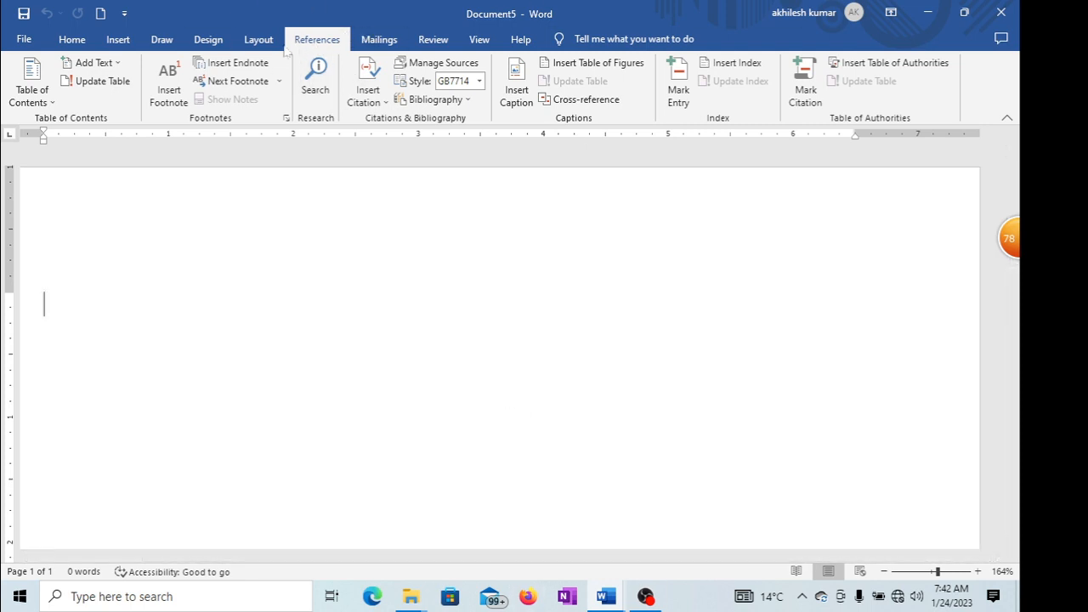
{"action": "left_click", "coordinate": [255, 40]}
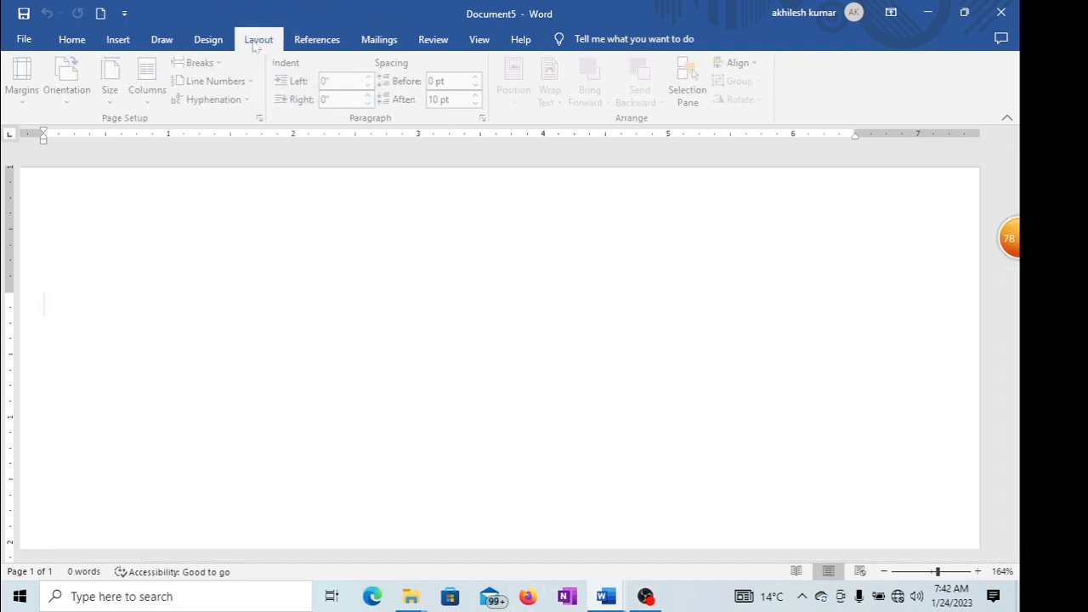
{"action": "left_click", "coordinate": [306, 47]}
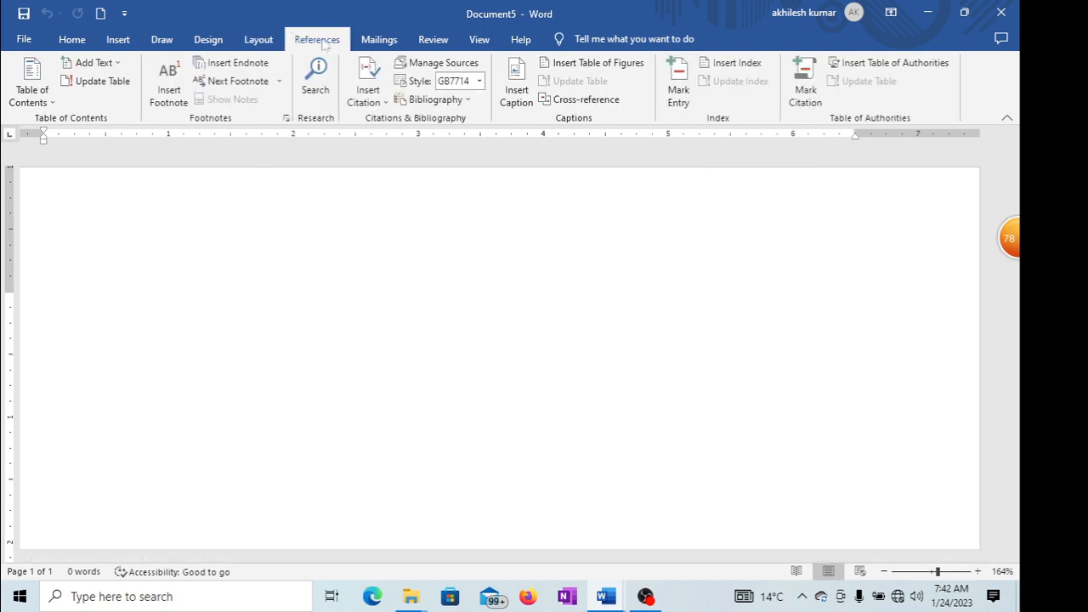
- Examine the options for marking an index entry, without marking anything
{"action": "left_click", "coordinate": [678, 85]}
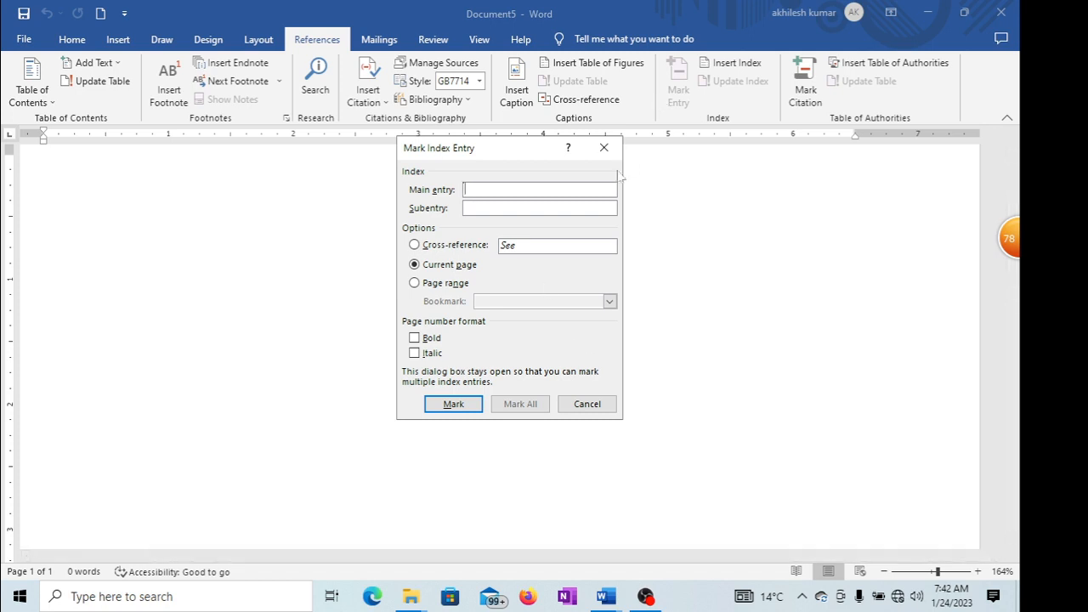
{"action": "left_click", "coordinate": [604, 148]}
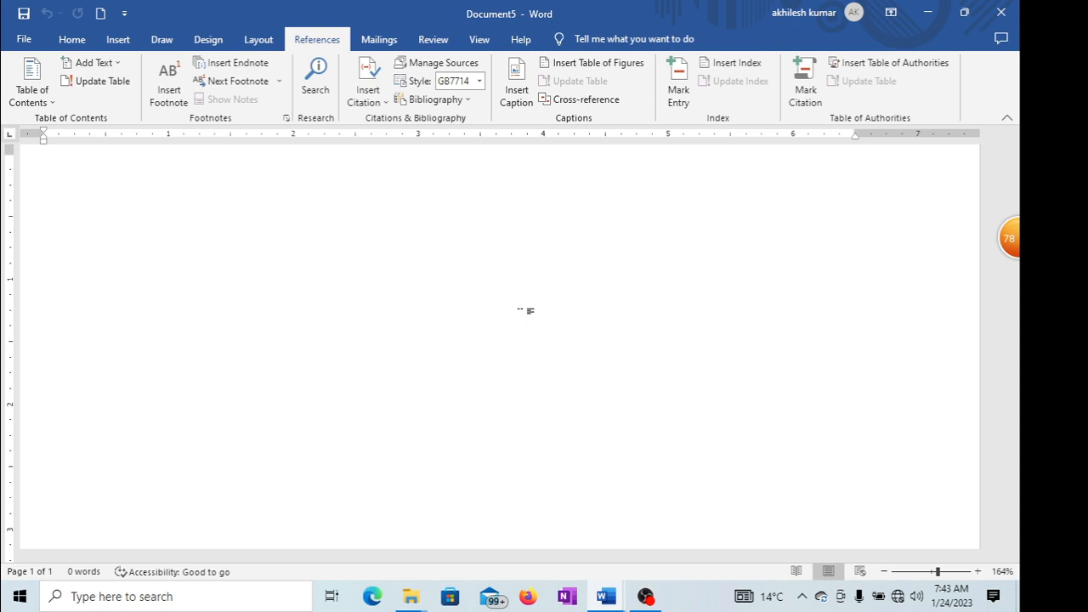
{"action": "left_click", "coordinate": [379, 39]}
{"action": "left_click", "coordinate": [316, 39]}
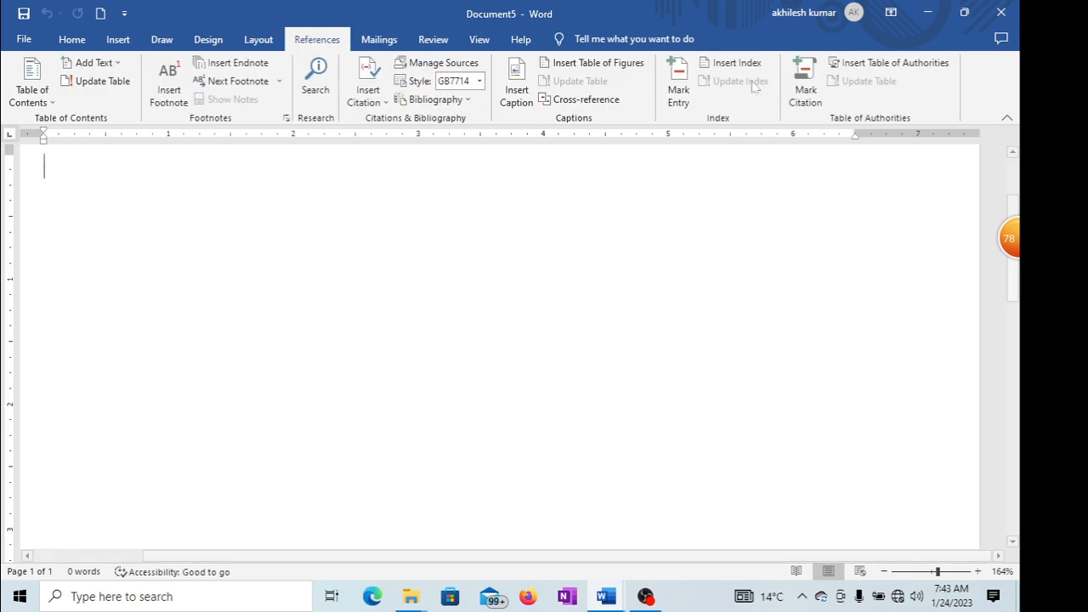
- Mark "Name" as a main index entry for the current page on the first line of the blank document
{"action": "left_click", "coordinate": [678, 95]}
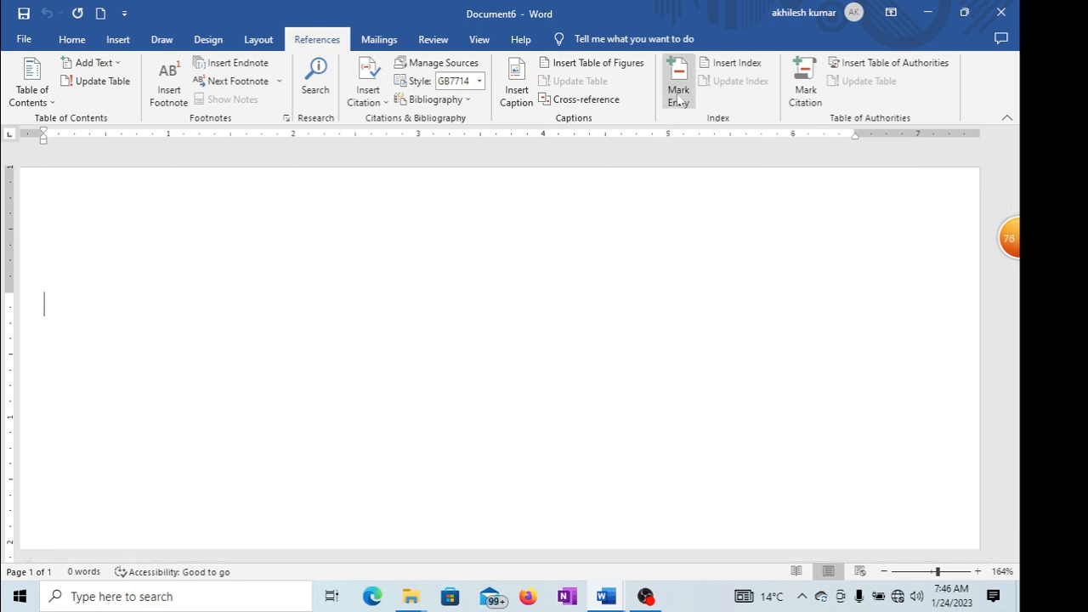
{"action": "left_click", "coordinate": [679, 100]}
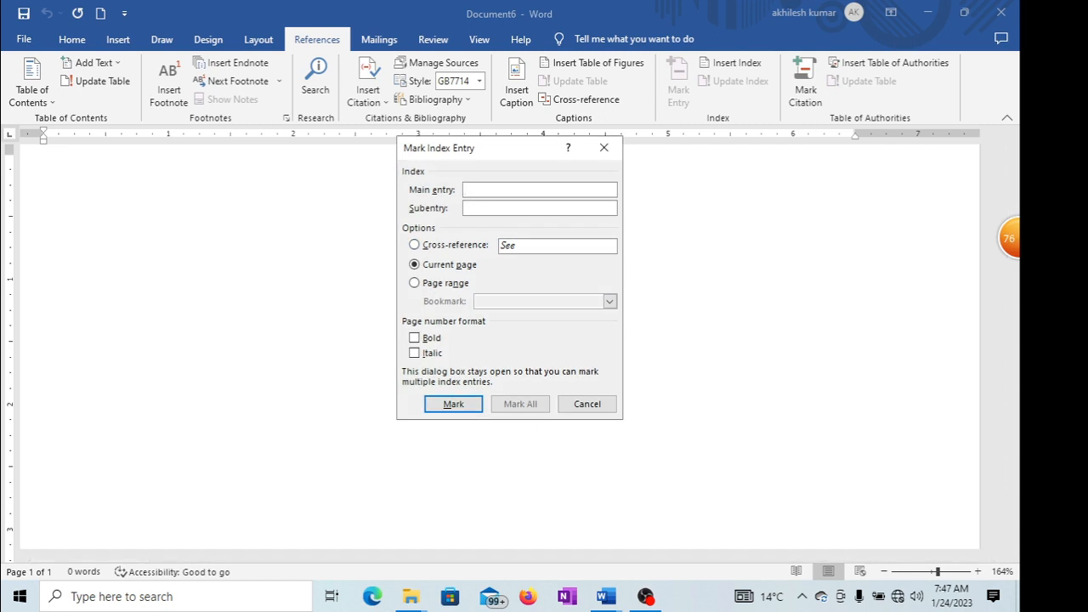
{"action": "type", "text": "Name"}
{"action": "left_click", "coordinate": [457, 406]}
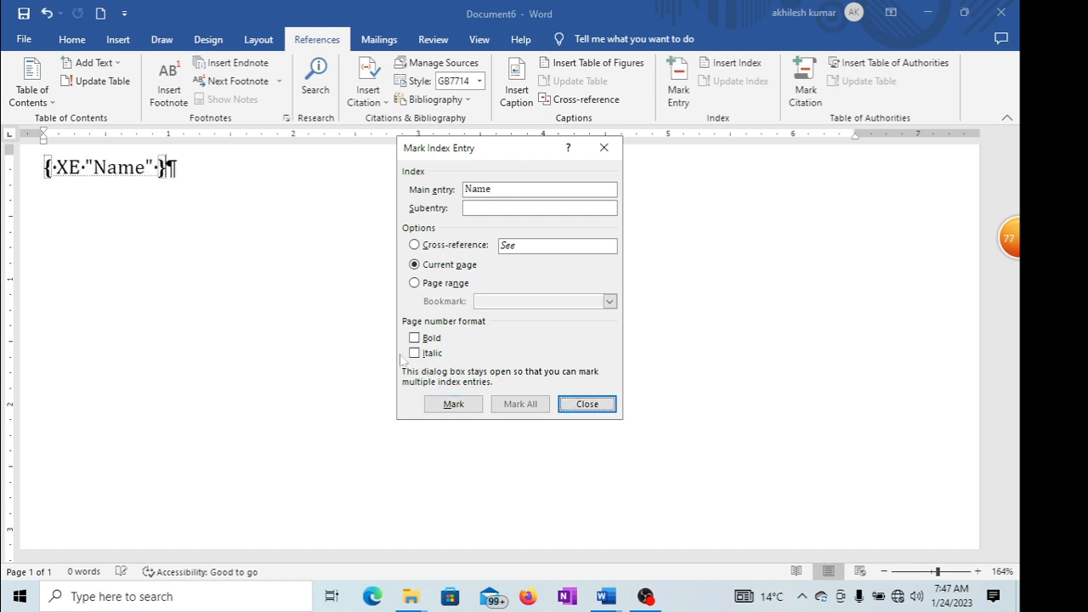
{"action": "left_click", "coordinate": [604, 147]}
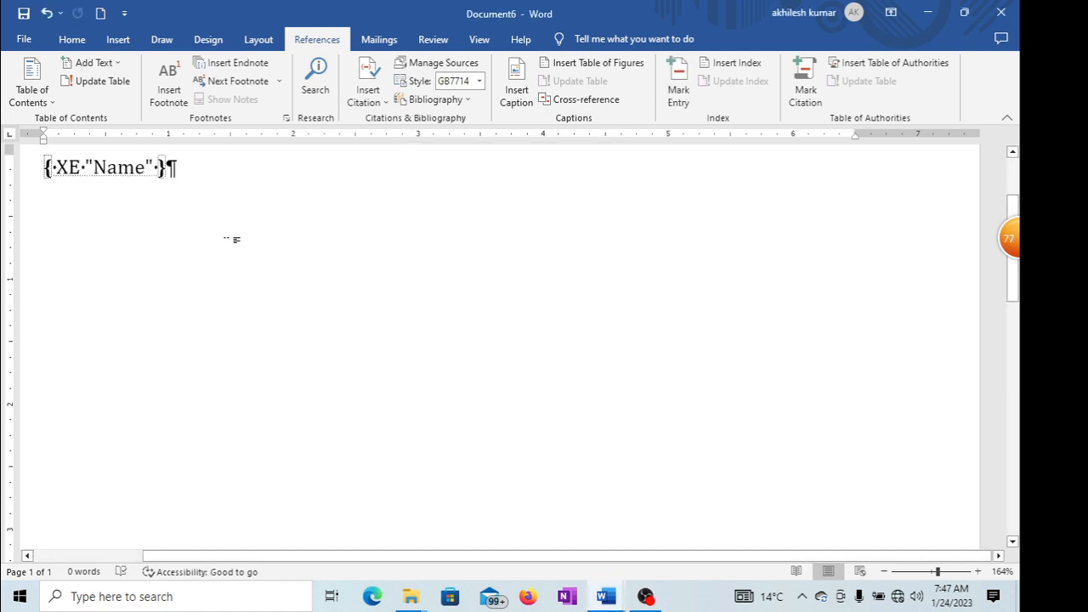
- Mark "Roll number" as a main index entry for the current page on a new line below the Name entry
{"action": "key", "text": "Return"}
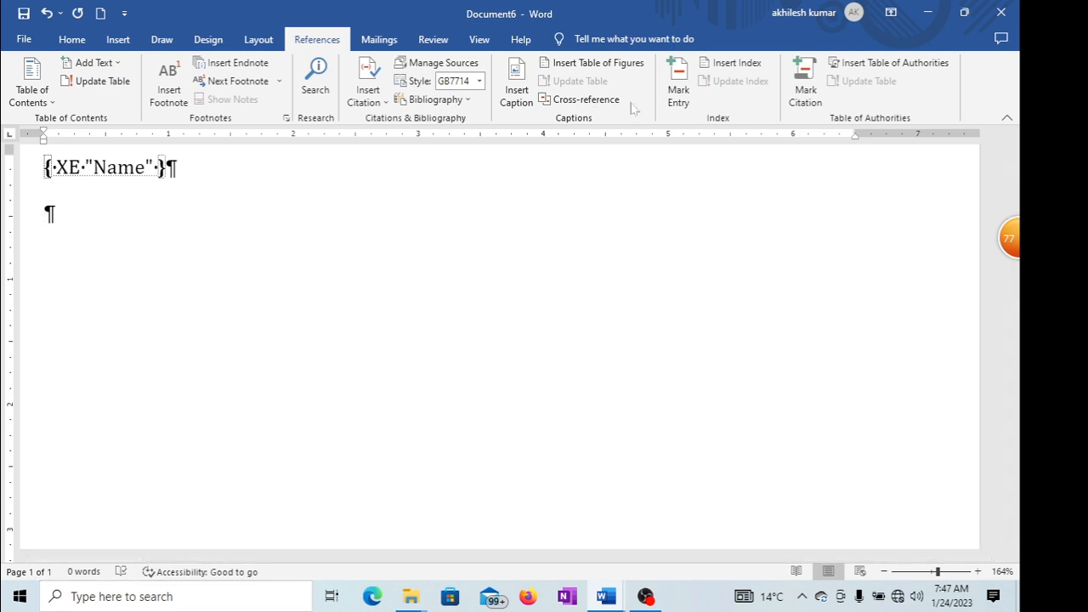
{"action": "left_click", "coordinate": [679, 89]}
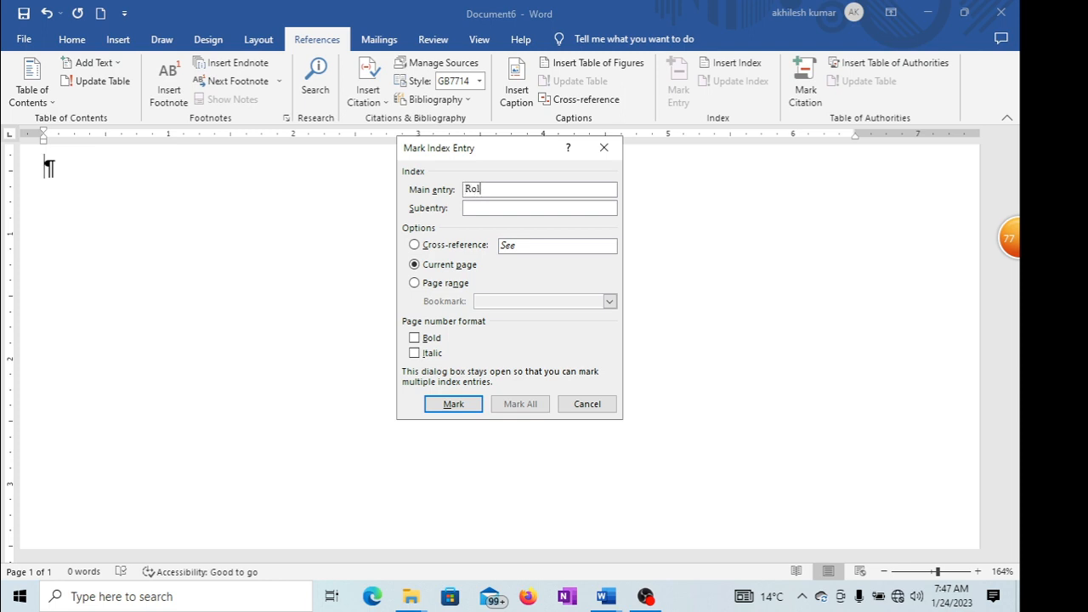
{"action": "type", "text": "Roll number"}
{"action": "left_click", "coordinate": [450, 401]}
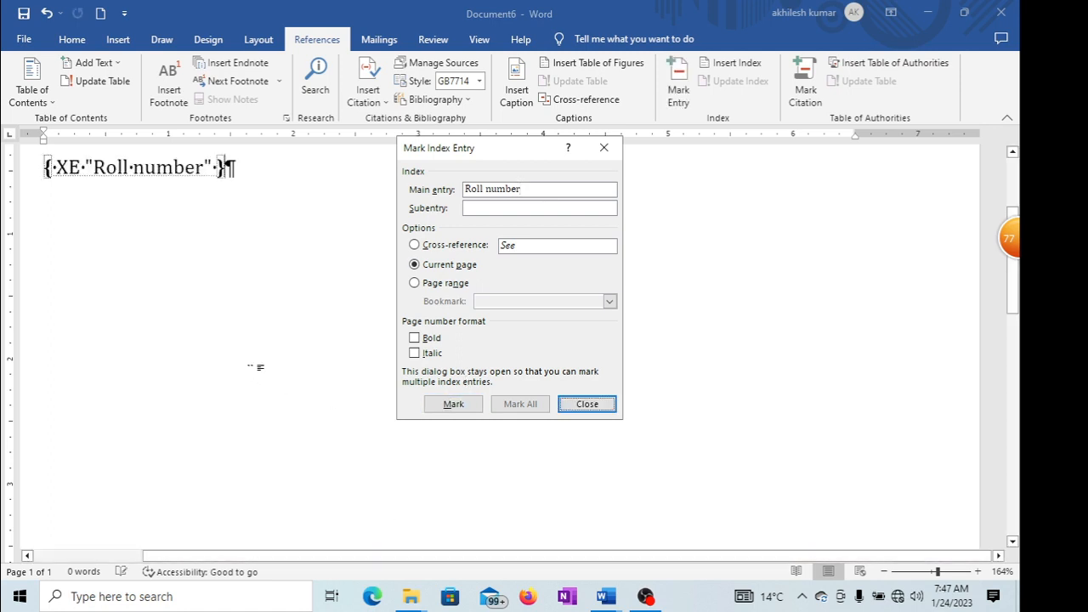
{"action": "scroll", "coordinate": [255, 367], "scroll_direction": "up", "scroll_amount": 4}
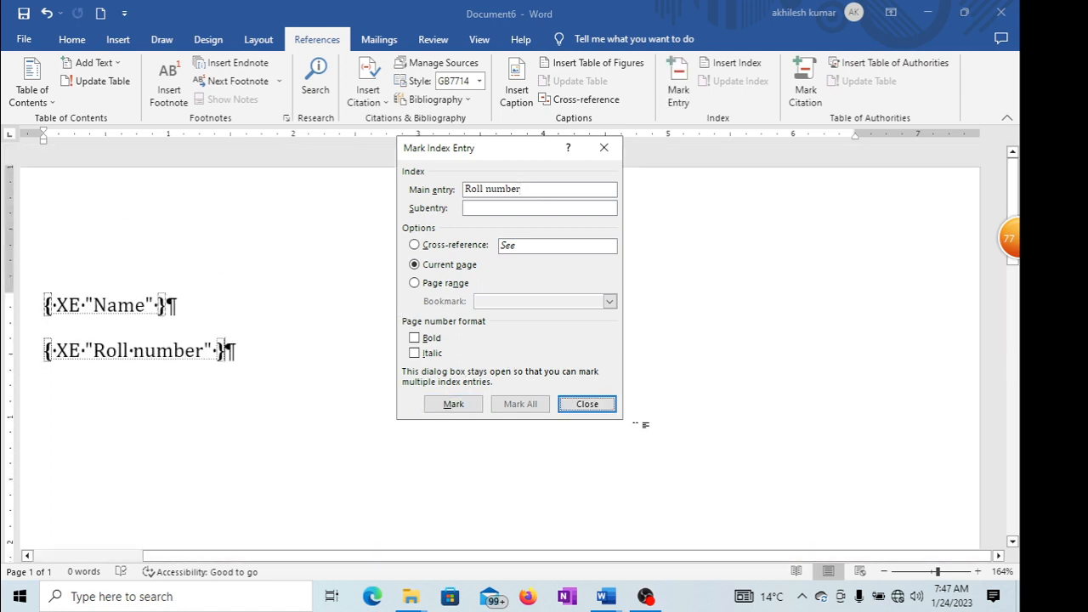
{"action": "left_click", "coordinate": [587, 403]}
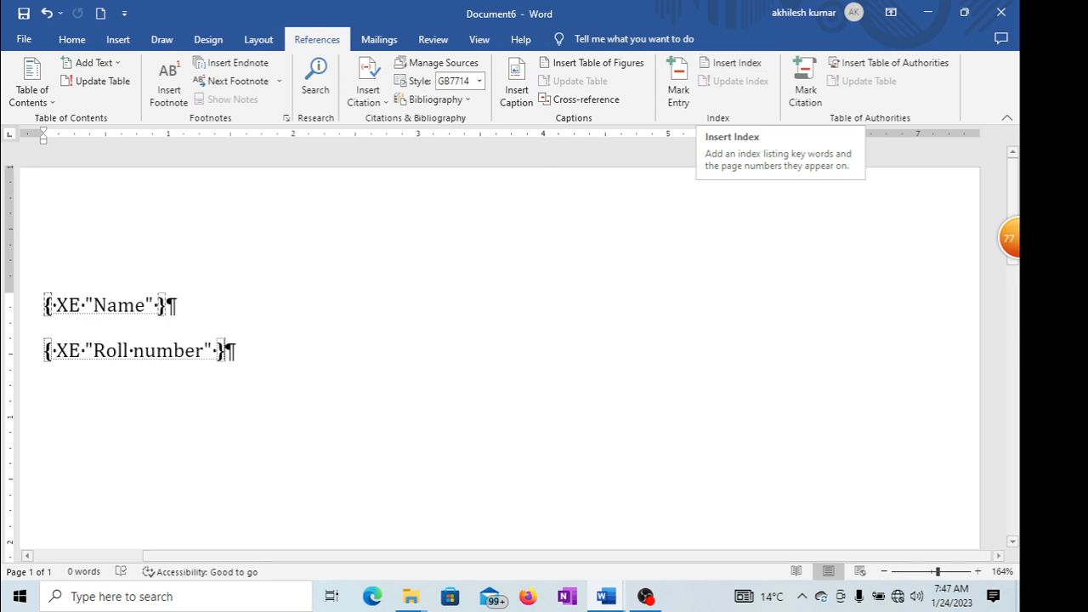
- Insert an indented, single-column index of the marked entries below the Roll number entry
{"action": "left_click", "coordinate": [734, 64]}
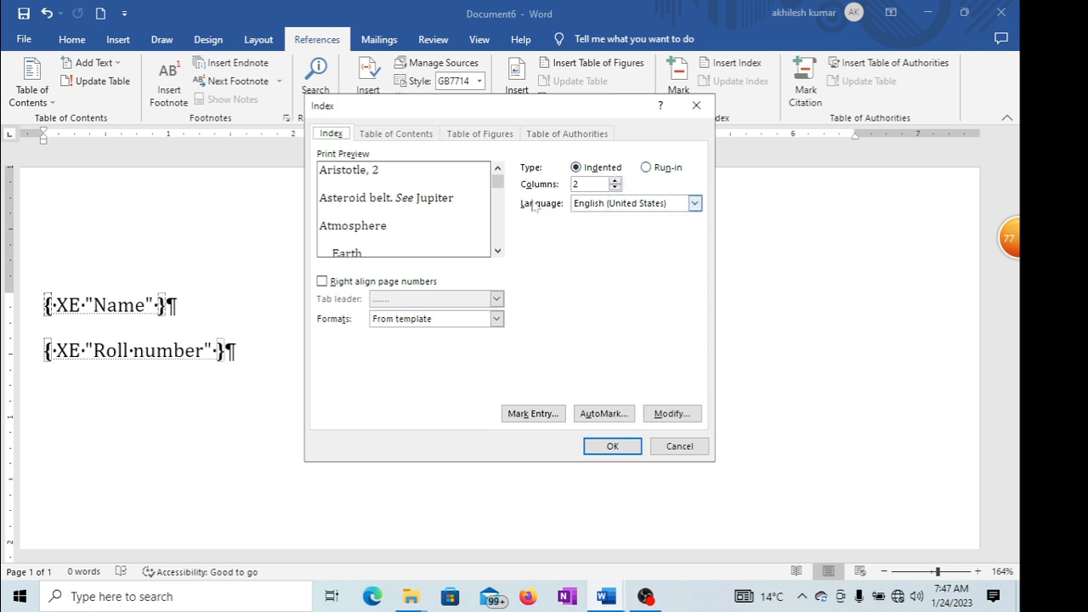
{"action": "left_click", "coordinate": [613, 186]}
{"action": "left_click", "coordinate": [620, 446]}
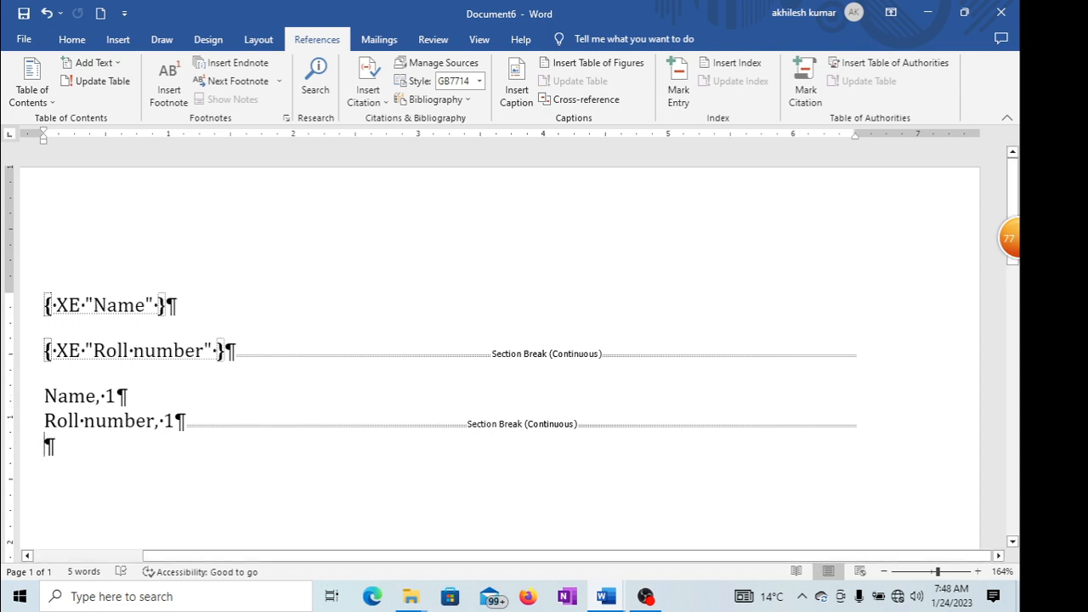
- Hide the formatting marks in the document so only the index text shows
{"action": "left_click", "coordinate": [118, 40]}
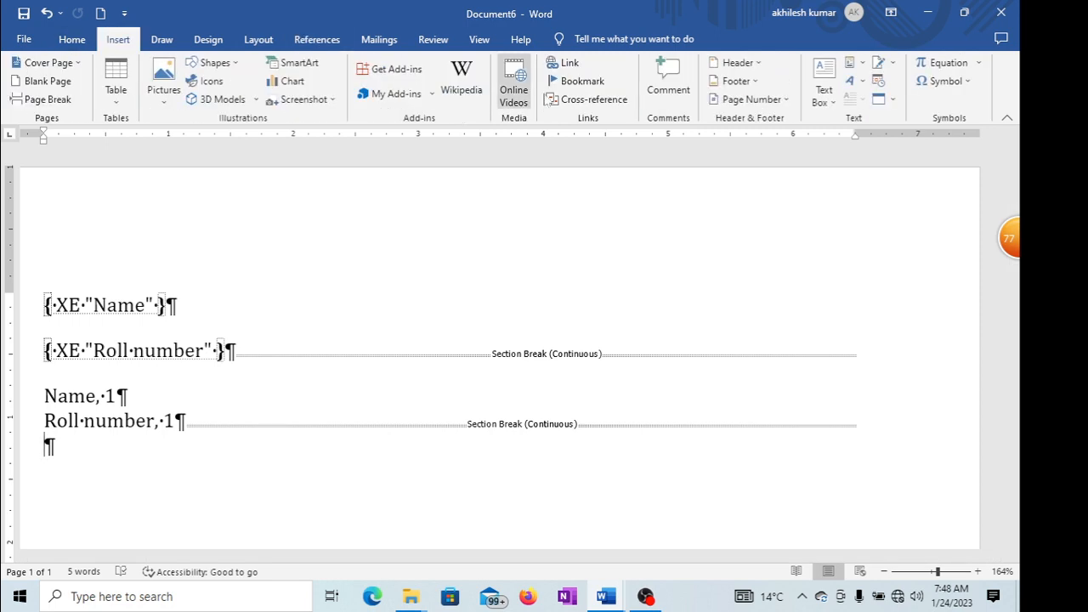
{"action": "left_click", "coordinate": [72, 40]}
{"action": "left_click", "coordinate": [549, 68]}
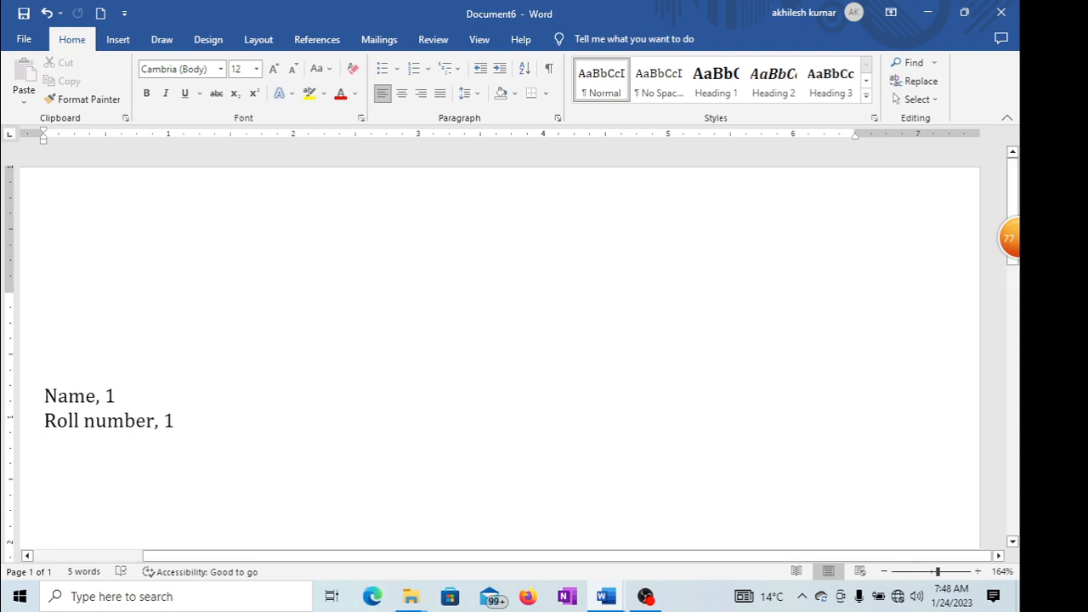
- Replace the existing index with an indented, Auto-column one that has right-aligned page numbers and a dotted tab leader
{"action": "key", "text": "ctrl+a"}
{"action": "left_click", "coordinate": [122, 40]}
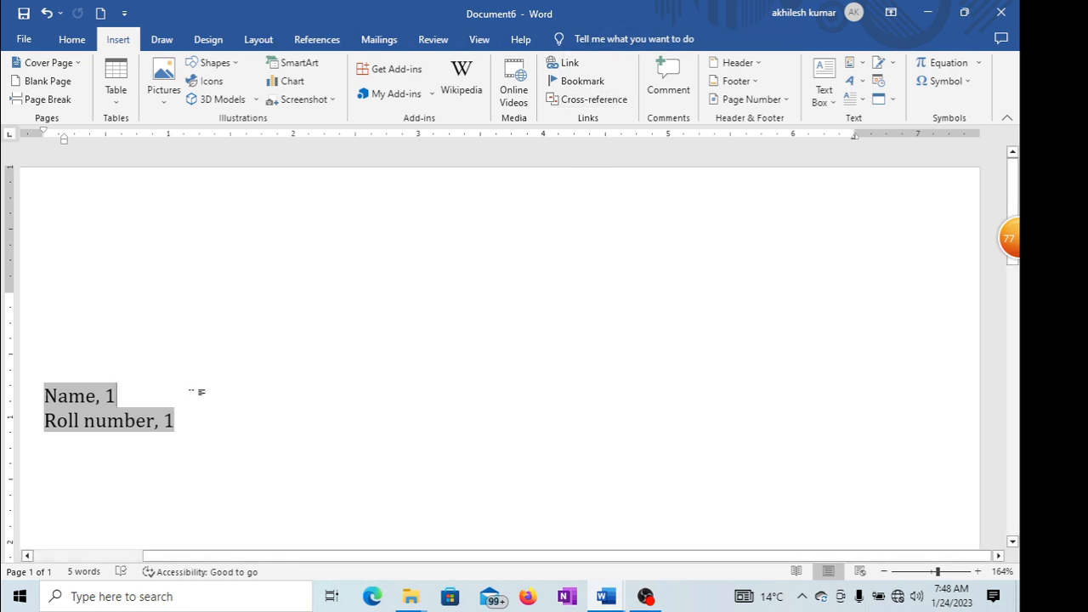
{"action": "left_click", "coordinate": [44, 303]}
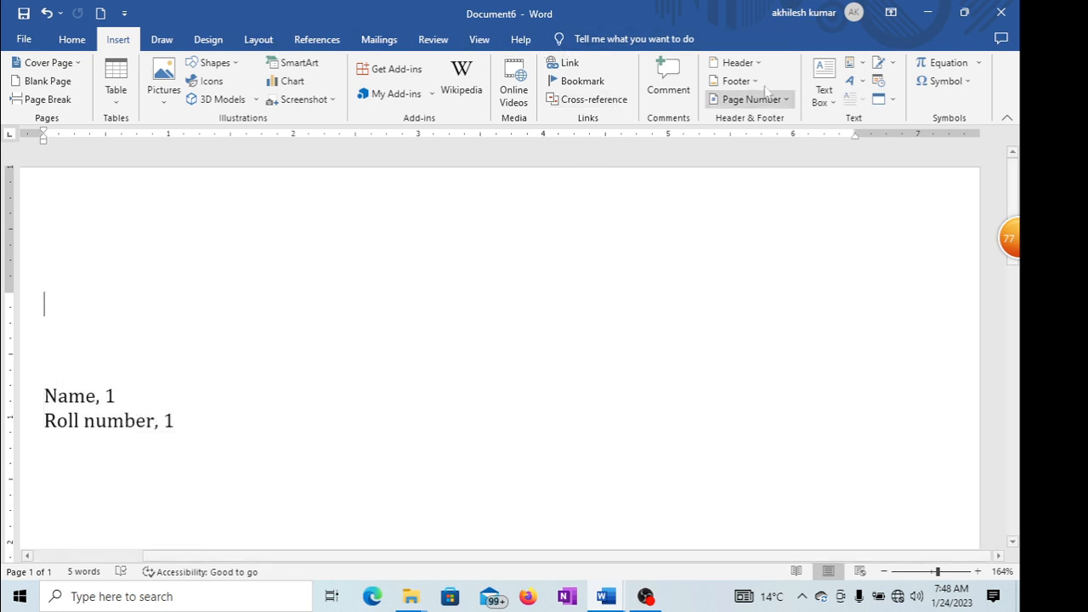
{"action": "left_click", "coordinate": [323, 40]}
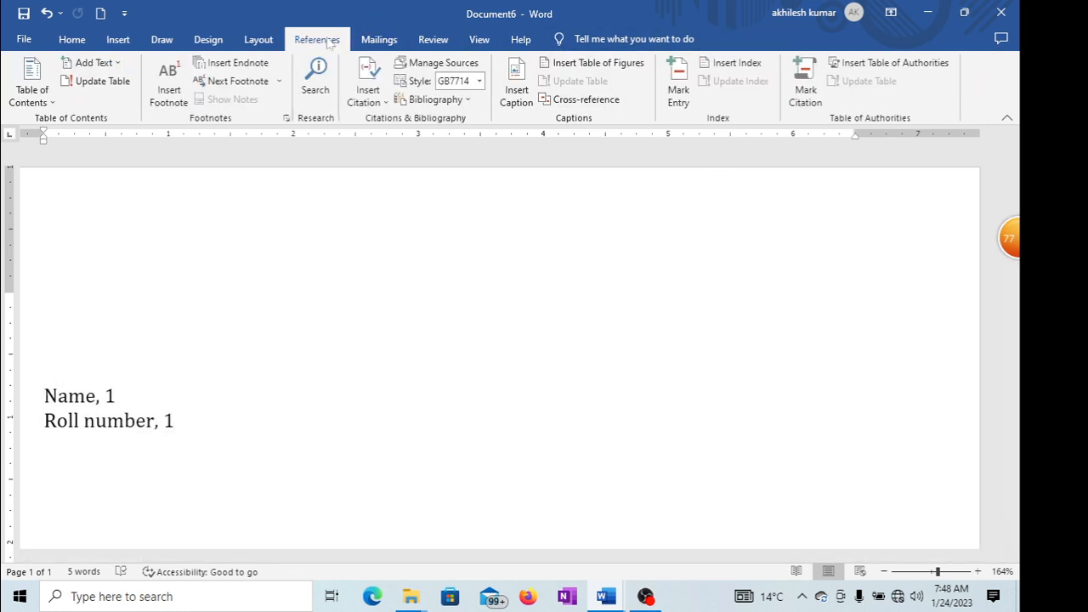
{"action": "left_click", "coordinate": [734, 64]}
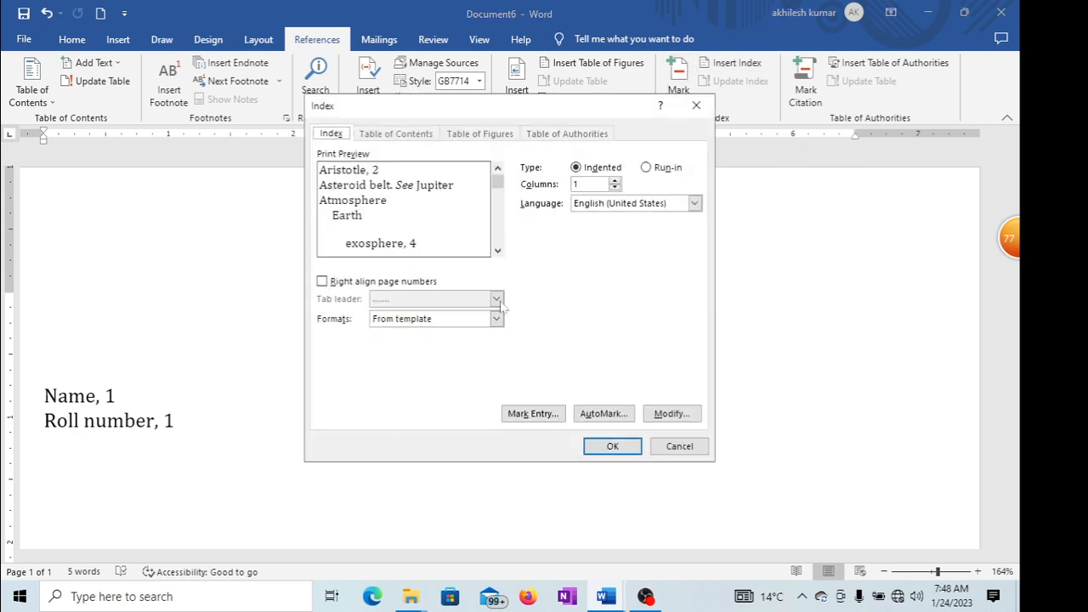
{"action": "left_click", "coordinate": [325, 282]}
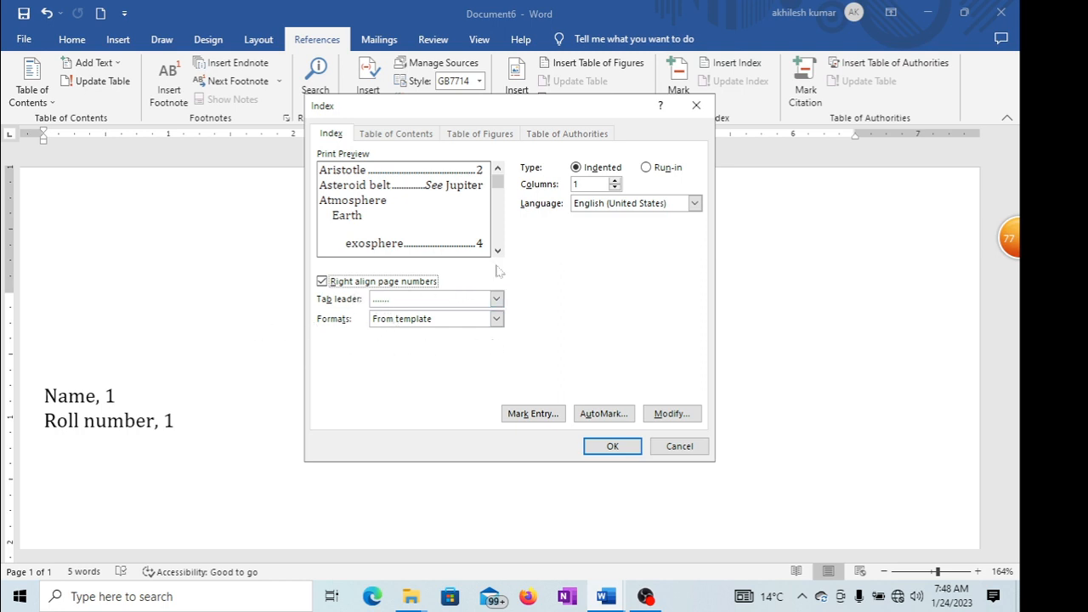
{"action": "left_click", "coordinate": [614, 188]}
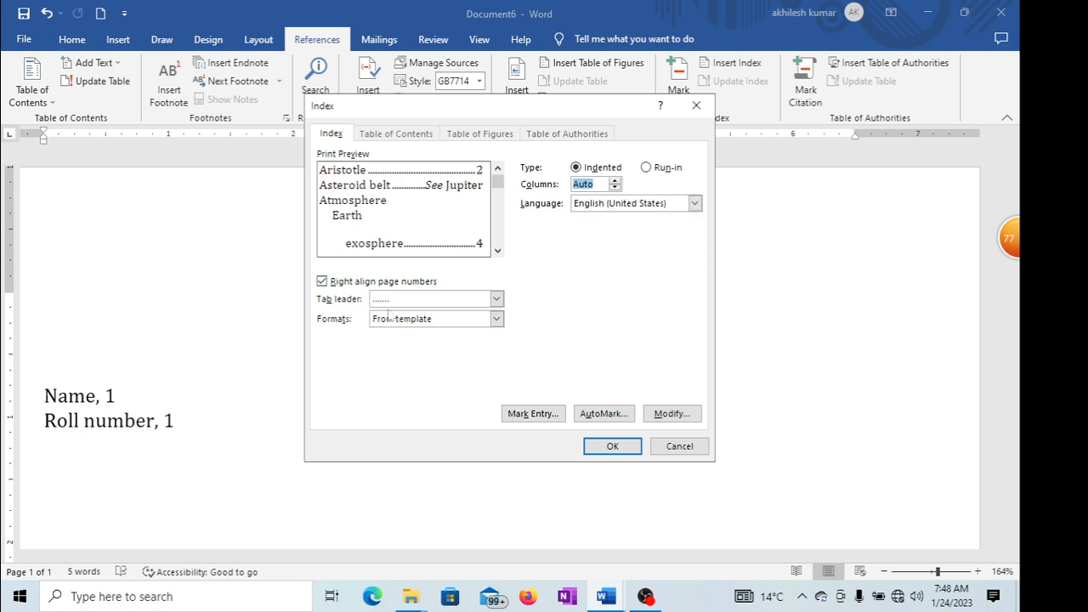
{"action": "left_click", "coordinate": [496, 298]}
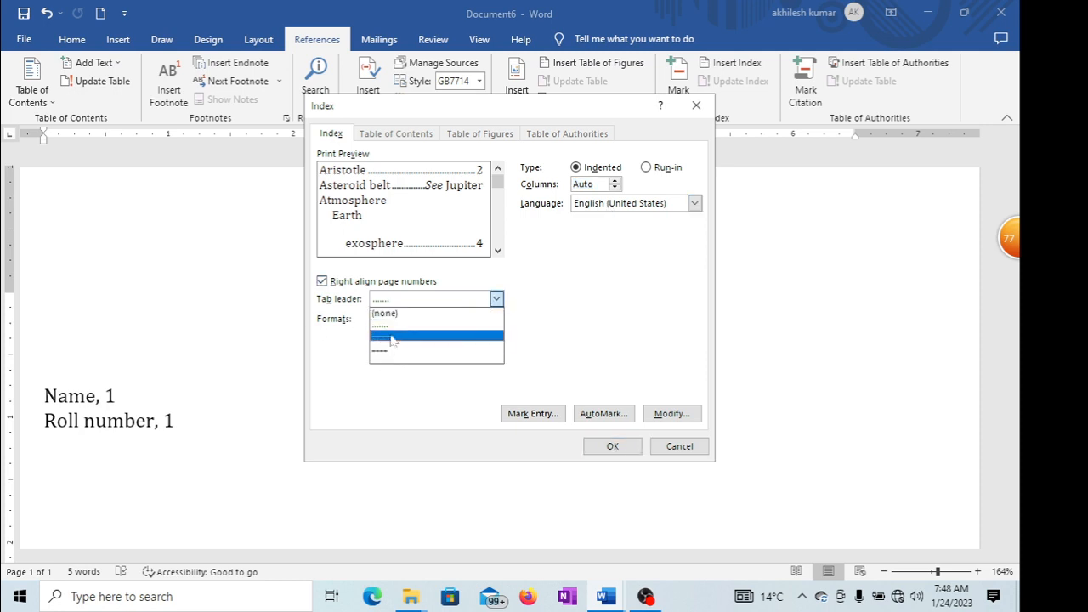
{"action": "left_click", "coordinate": [495, 298]}
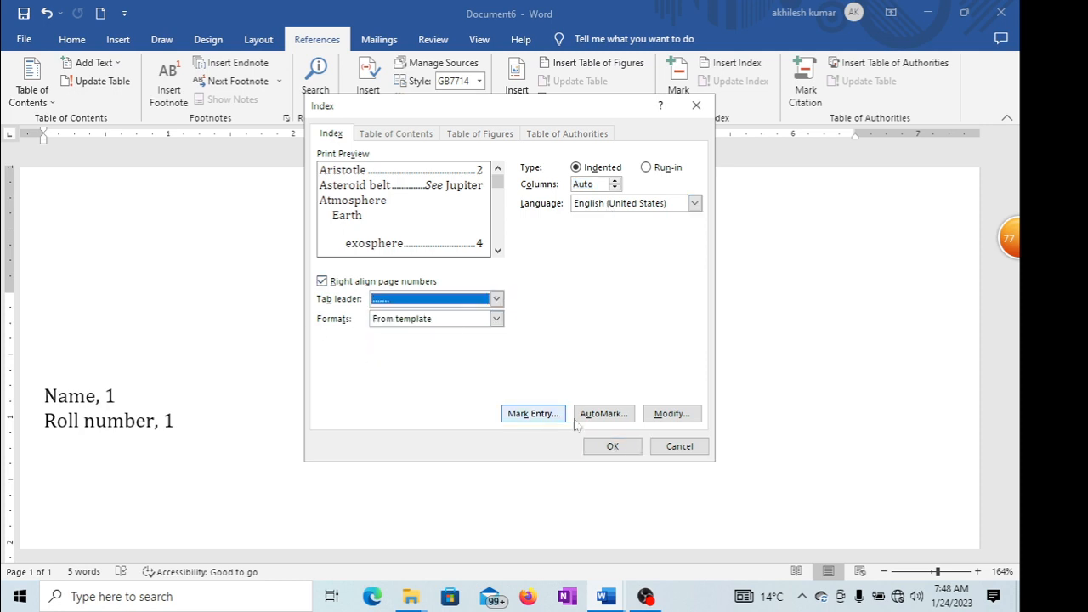
{"action": "left_click", "coordinate": [612, 446]}
{"action": "left_click", "coordinate": [473, 341]}
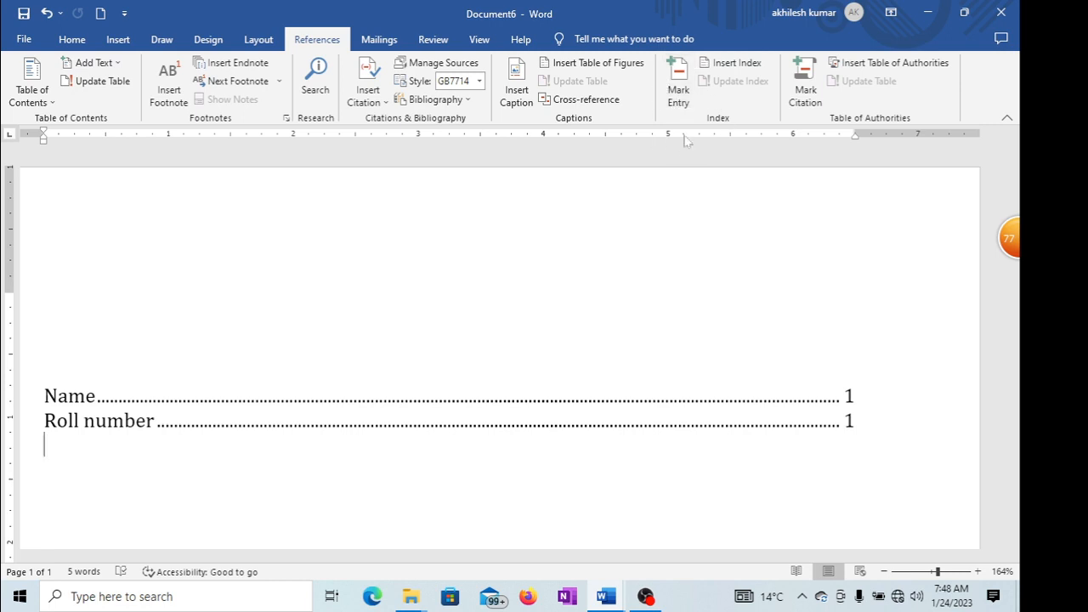
- Create a new blank document and mark "Name" as a main index entry for the current page
{"action": "left_click", "coordinate": [22, 39]}
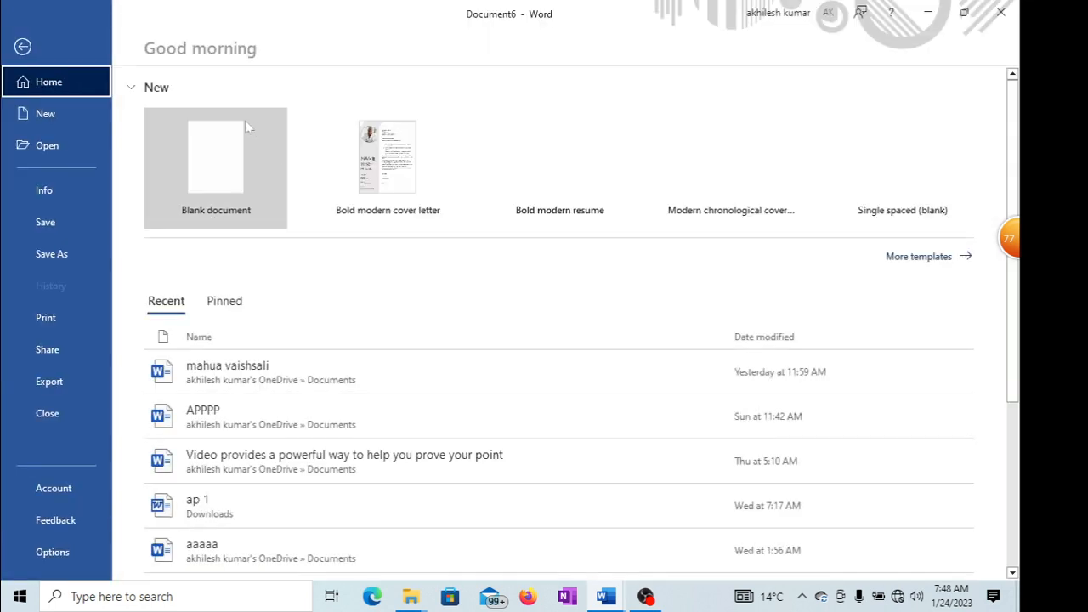
{"action": "left_click", "coordinate": [228, 170]}
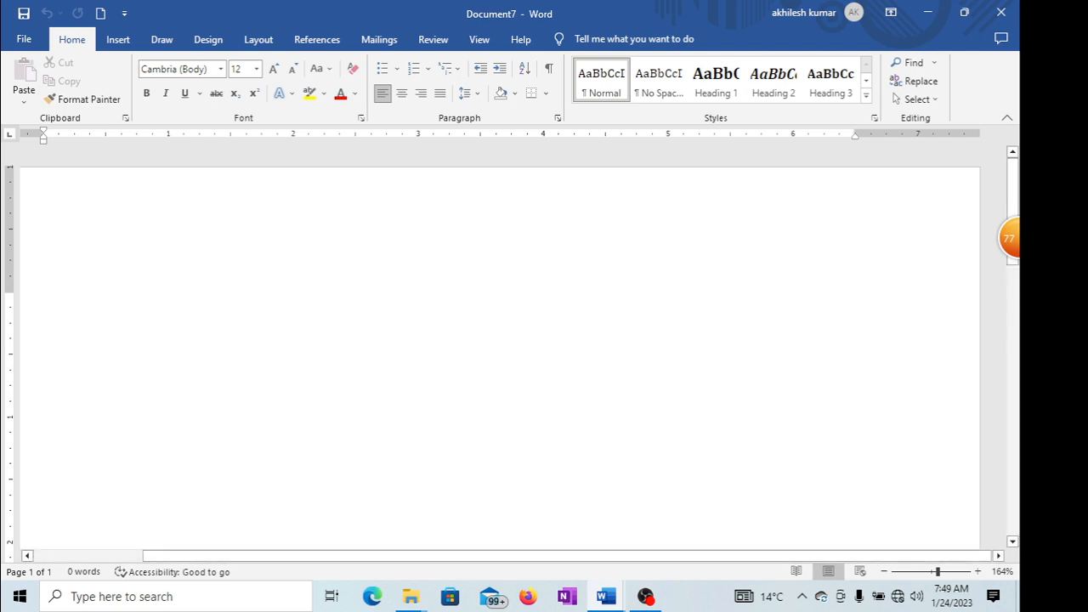
{"action": "left_click", "coordinate": [118, 40]}
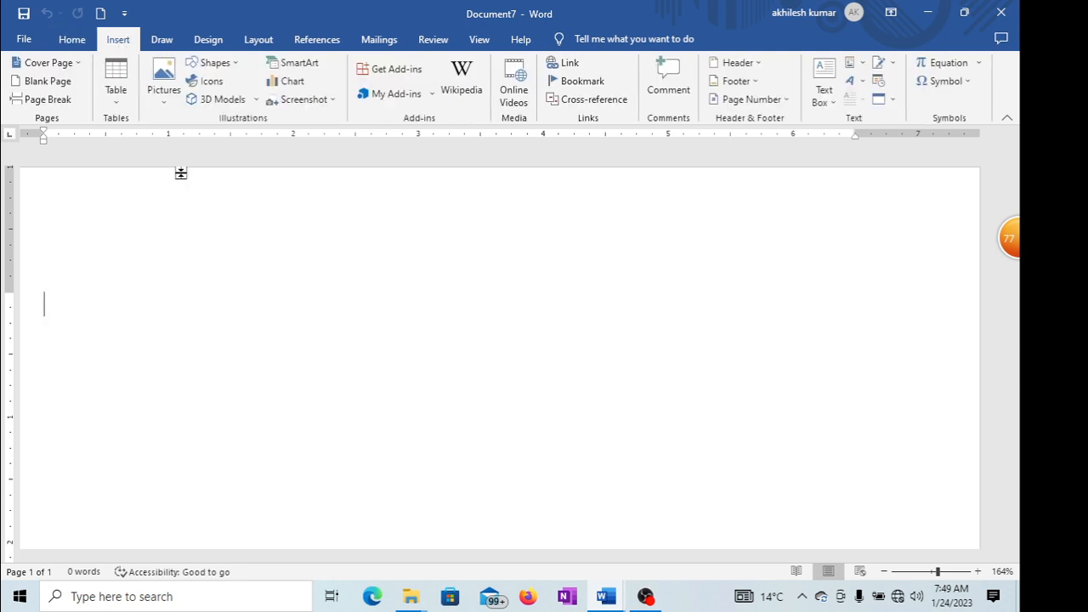
{"action": "left_click", "coordinate": [317, 40]}
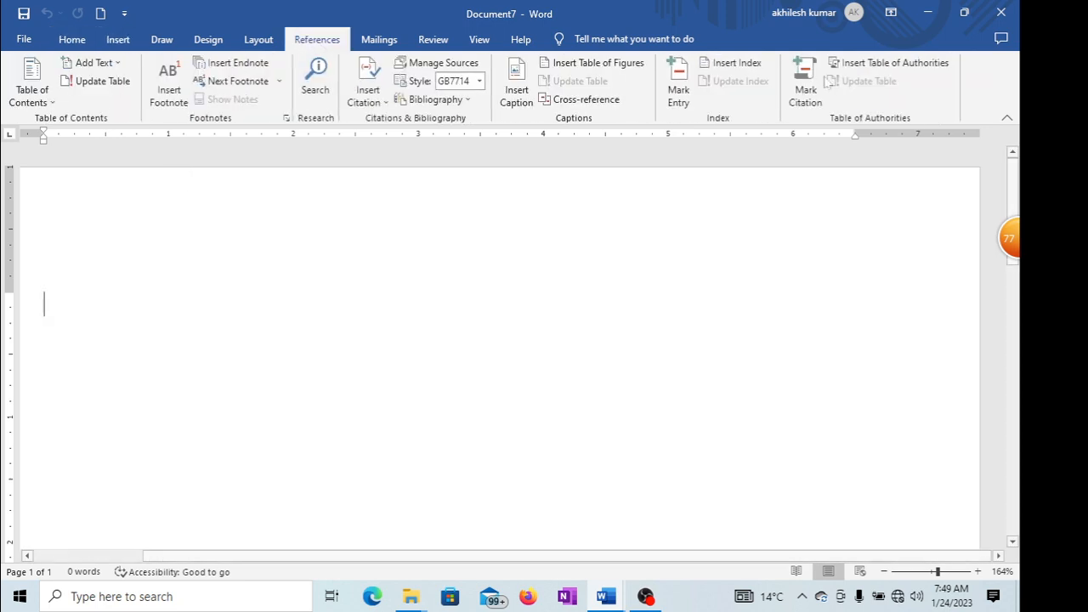
{"action": "left_click", "coordinate": [679, 95]}
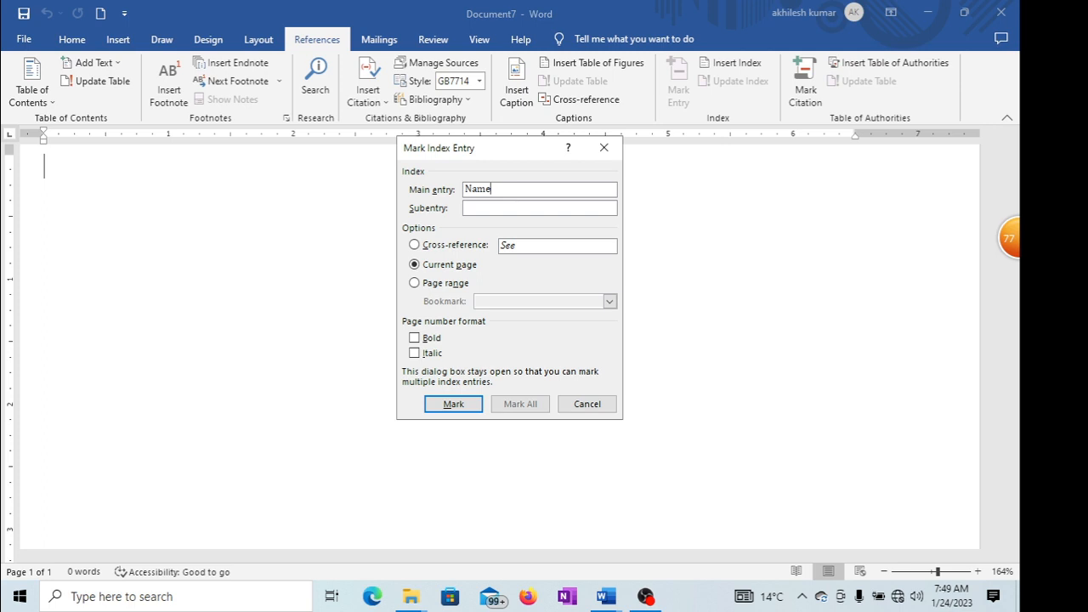
{"action": "left_click", "coordinate": [457, 405]}
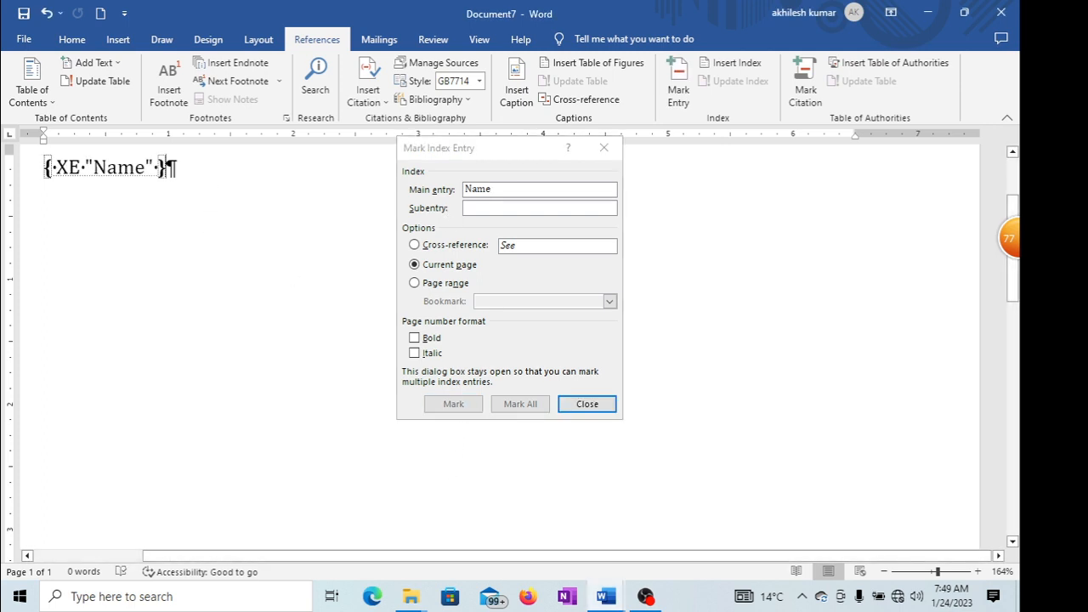
- Mark "Roll numbar" as a main index entry for the current page on a new line below the Name entry
{"action": "key", "text": "Return"}
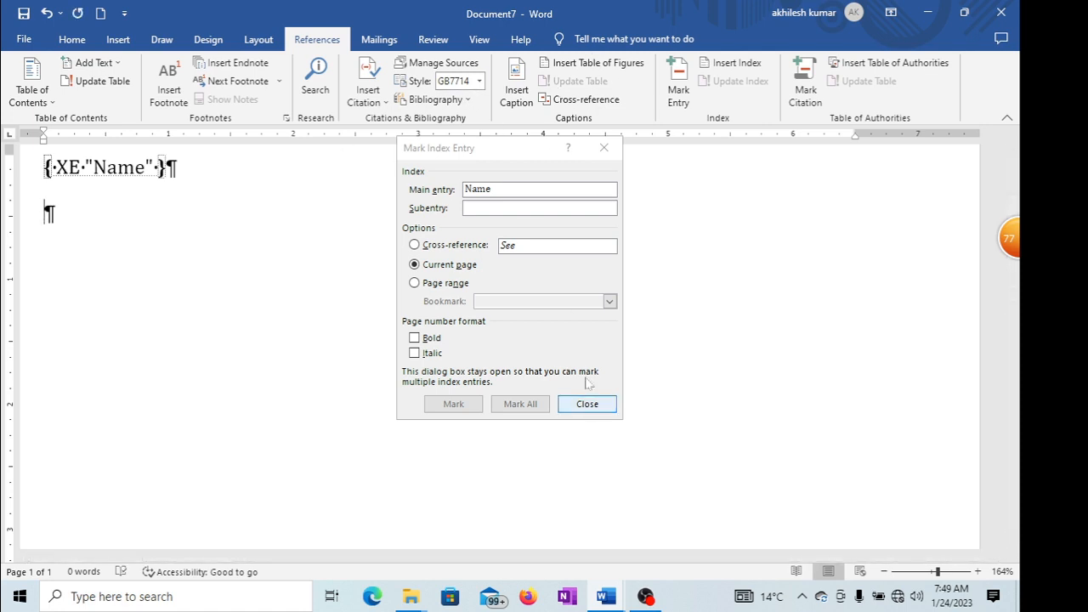
{"action": "left_click", "coordinate": [505, 203]}
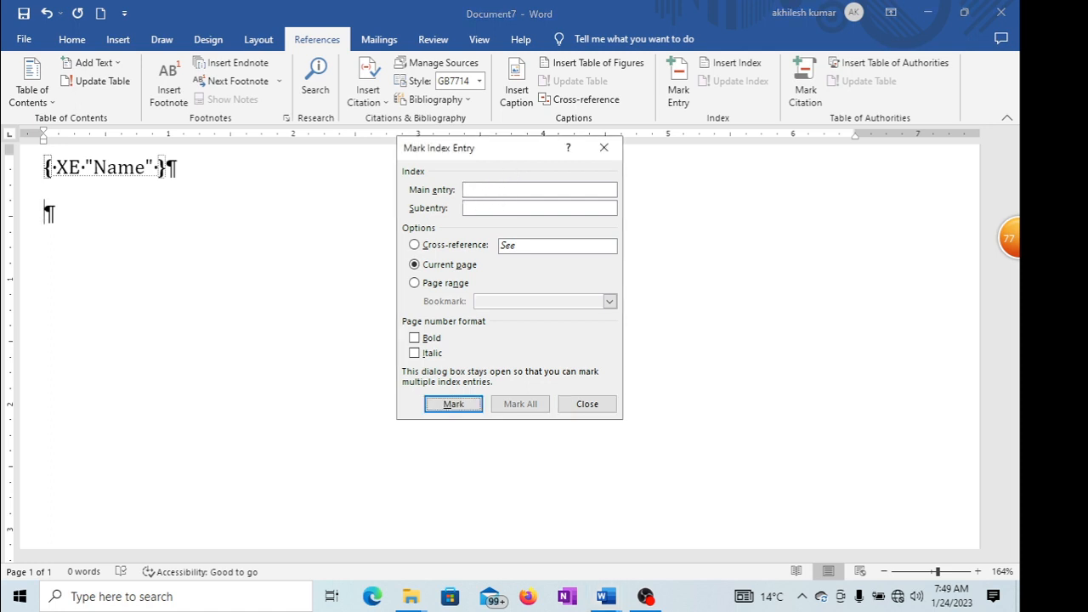
{"action": "left_click", "coordinate": [506, 190]}
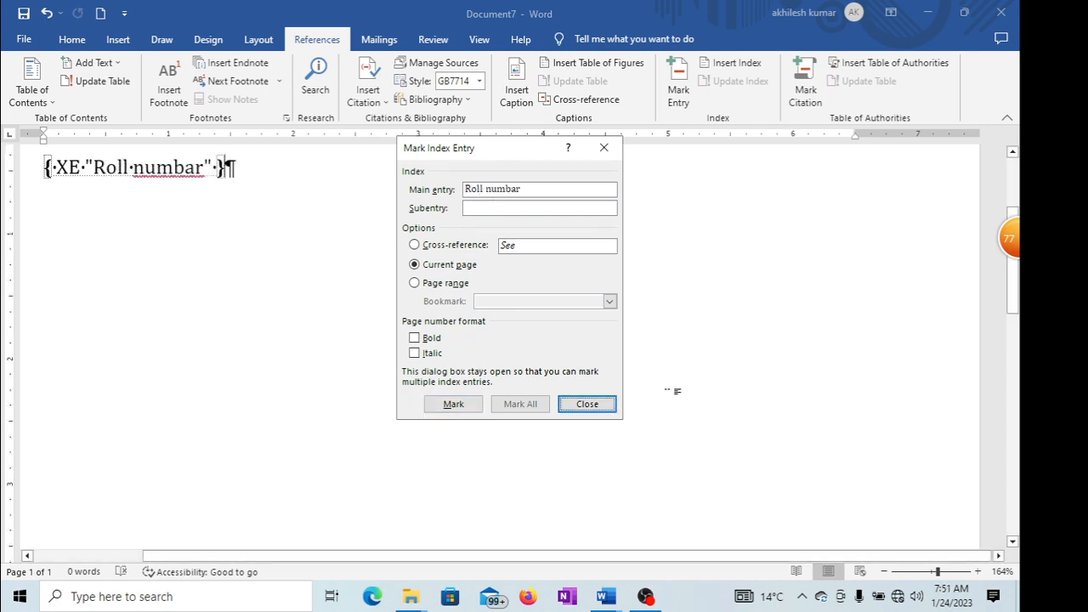
{"action": "left_click", "coordinate": [594, 407]}
{"action": "scroll", "coordinate": [565, 441], "scroll_direction": "up", "scroll_amount": 2}
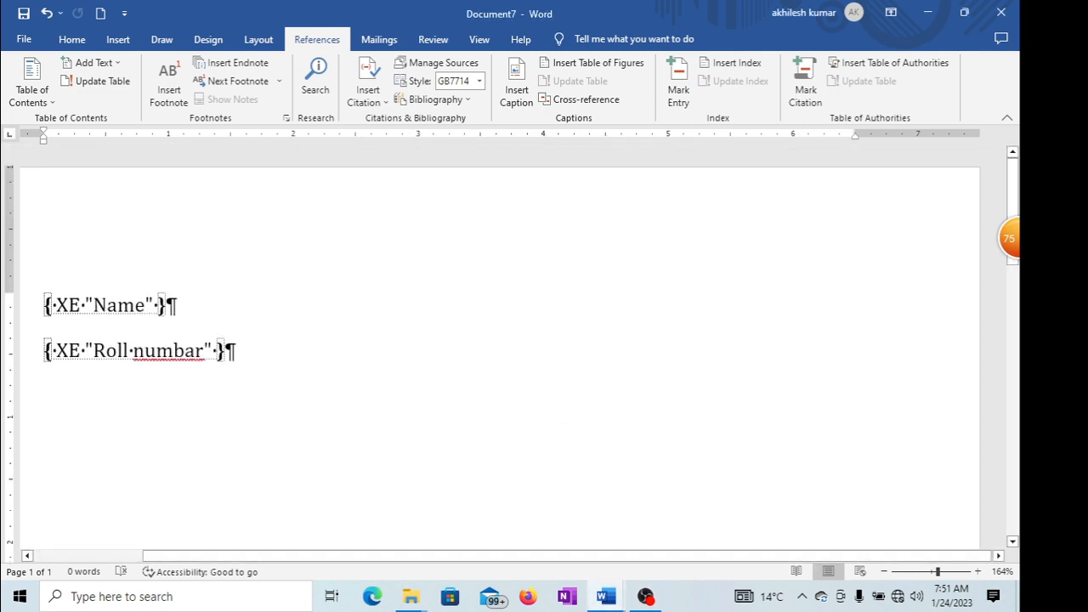
- Set up a new index of the Indented type with right-aligned page numbers and a dashed tab leader
{"action": "left_click", "coordinate": [736, 63]}
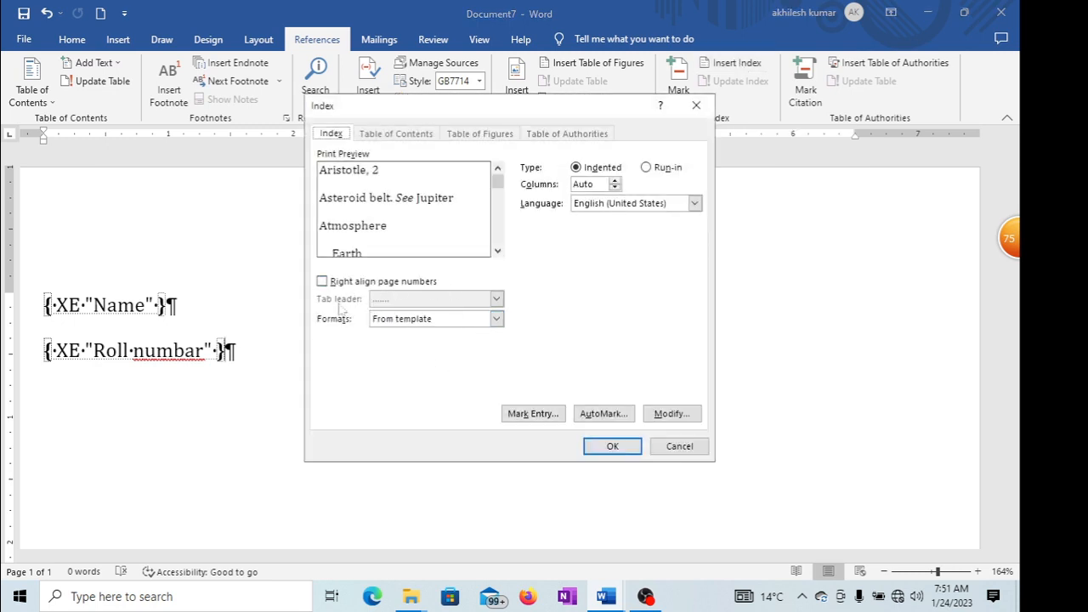
{"action": "left_click", "coordinate": [322, 281]}
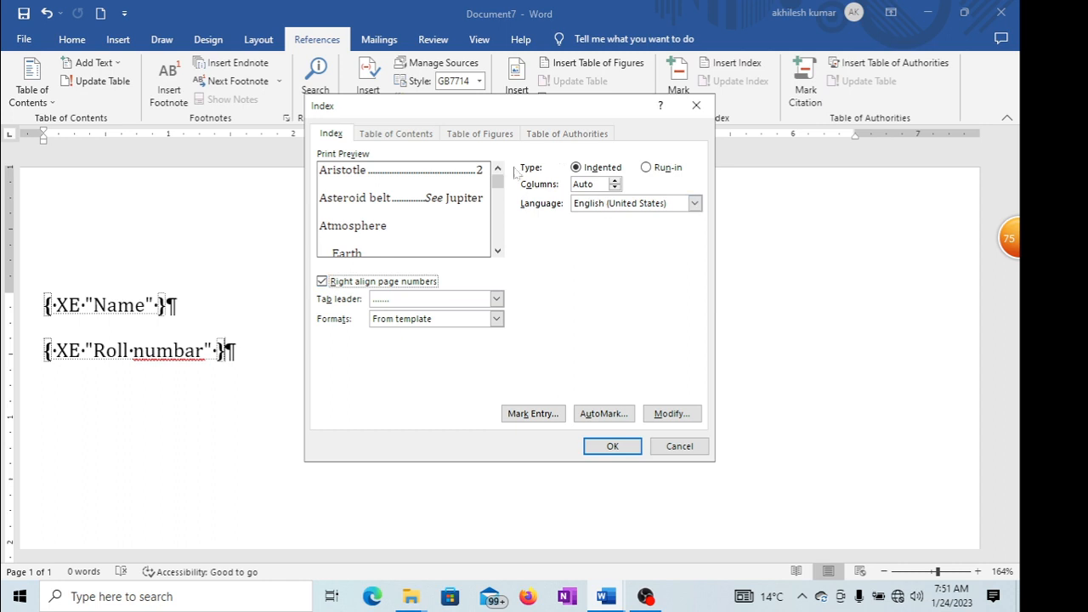
{"action": "left_click", "coordinate": [647, 168]}
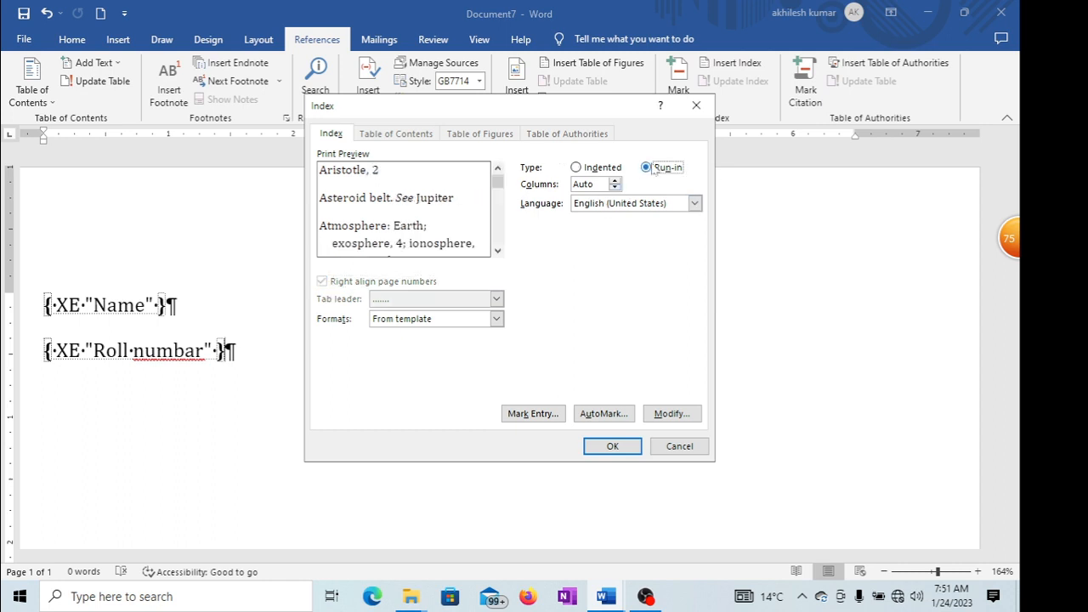
{"action": "left_click", "coordinate": [576, 167]}
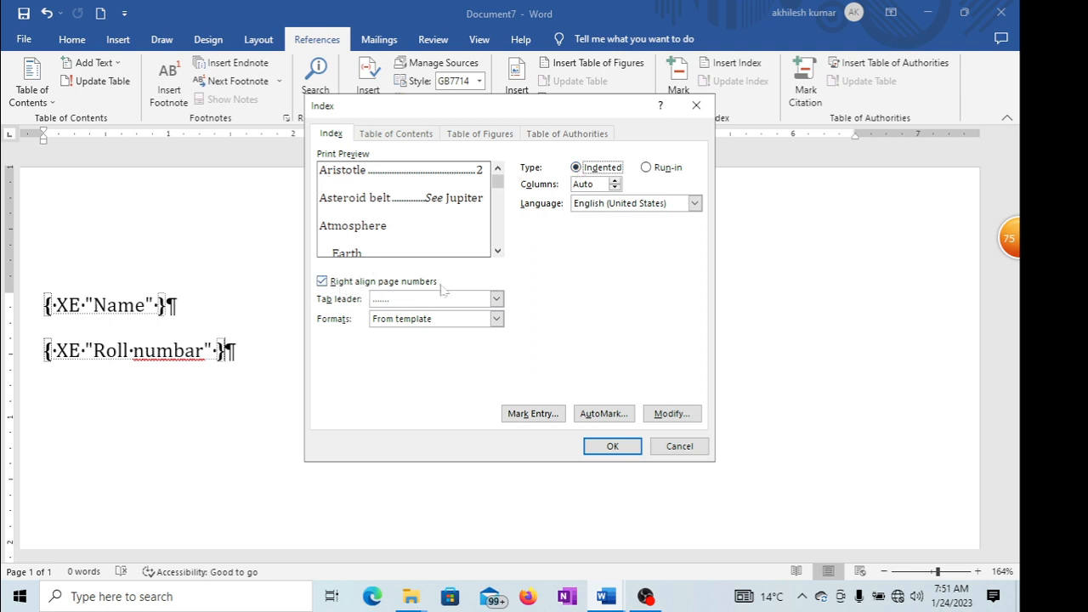
{"action": "left_click", "coordinate": [496, 299]}
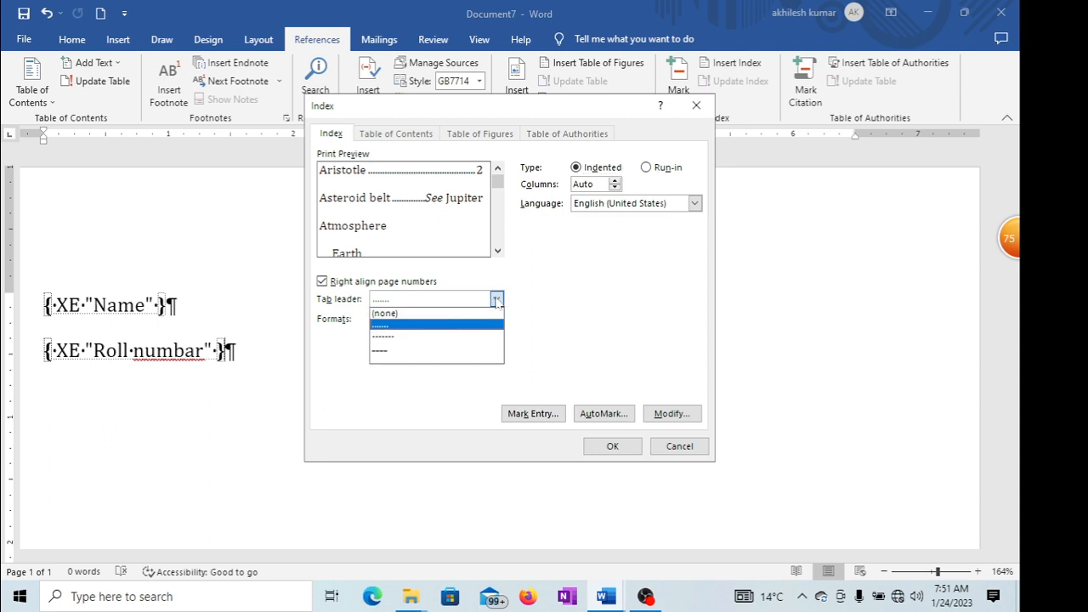
{"action": "left_click", "coordinate": [409, 337]}
- Try the Classic index format with right-aligned page numbers, and return the format to From template
{"action": "left_click", "coordinate": [496, 318]}
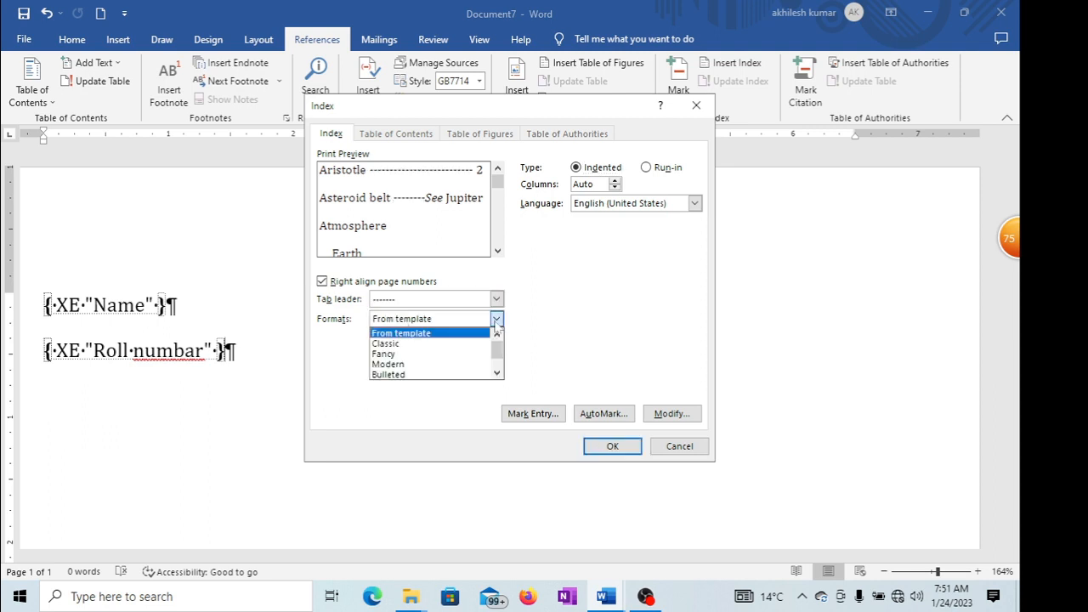
{"action": "left_click", "coordinate": [424, 343]}
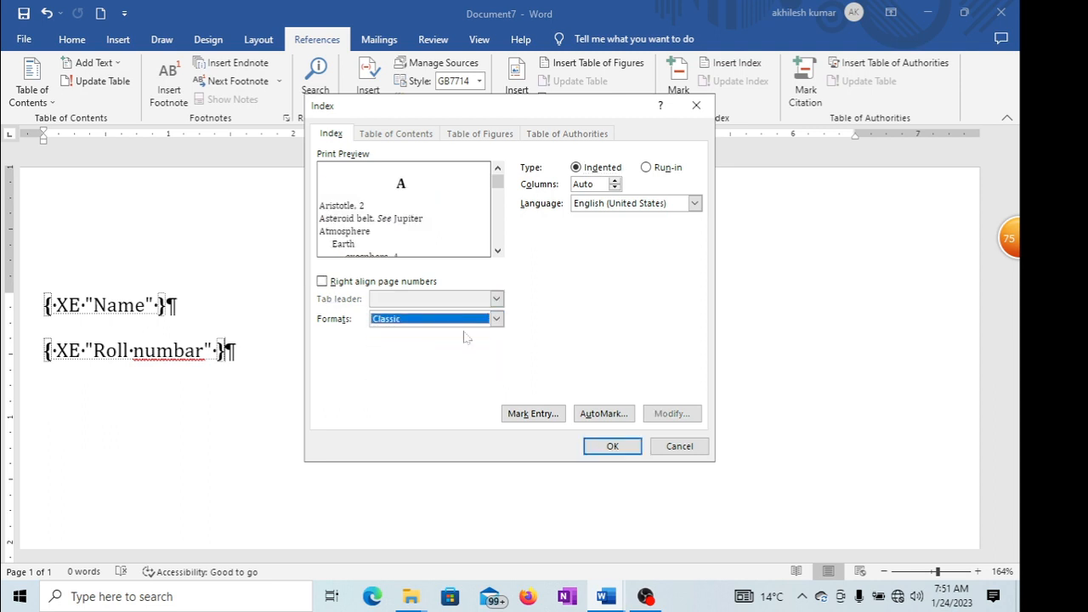
{"action": "left_click", "coordinate": [322, 281]}
{"action": "left_click", "coordinate": [496, 298]}
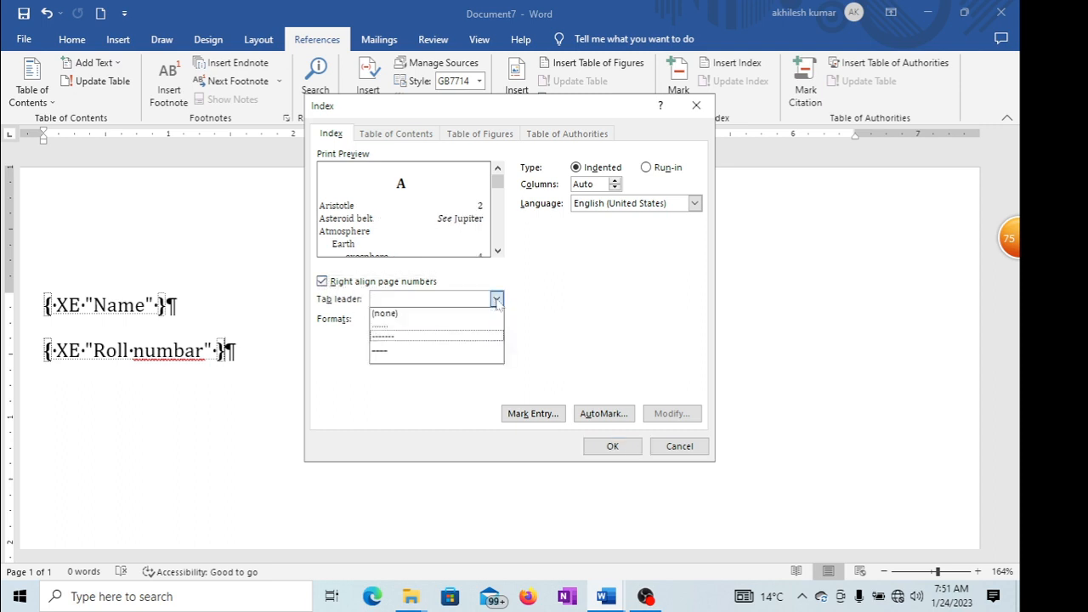
{"action": "left_click", "coordinate": [385, 325]}
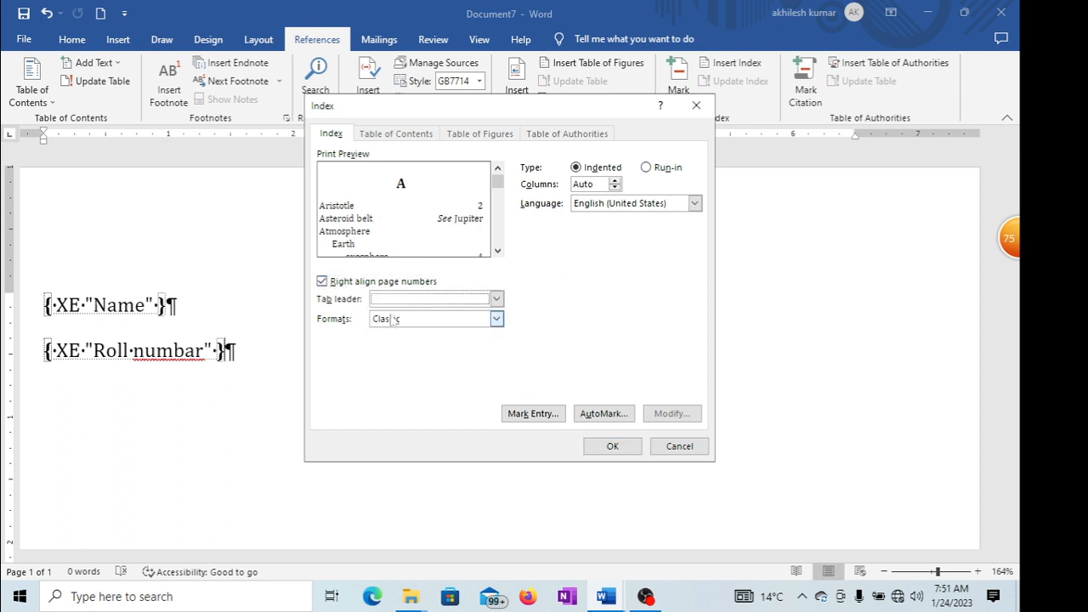
{"action": "left_click", "coordinate": [495, 320]}
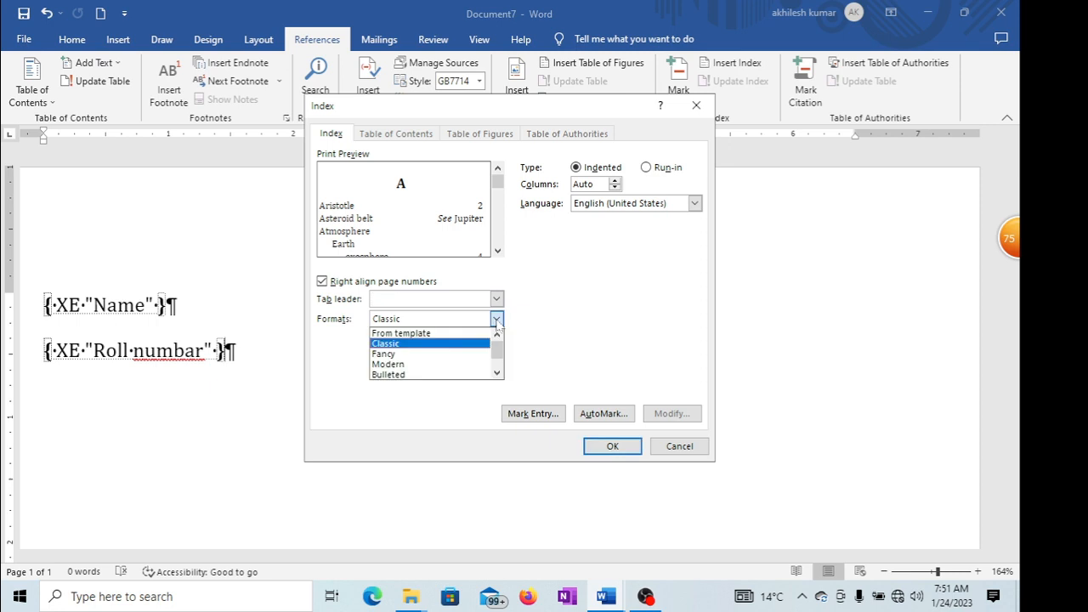
{"action": "left_click", "coordinate": [408, 333]}
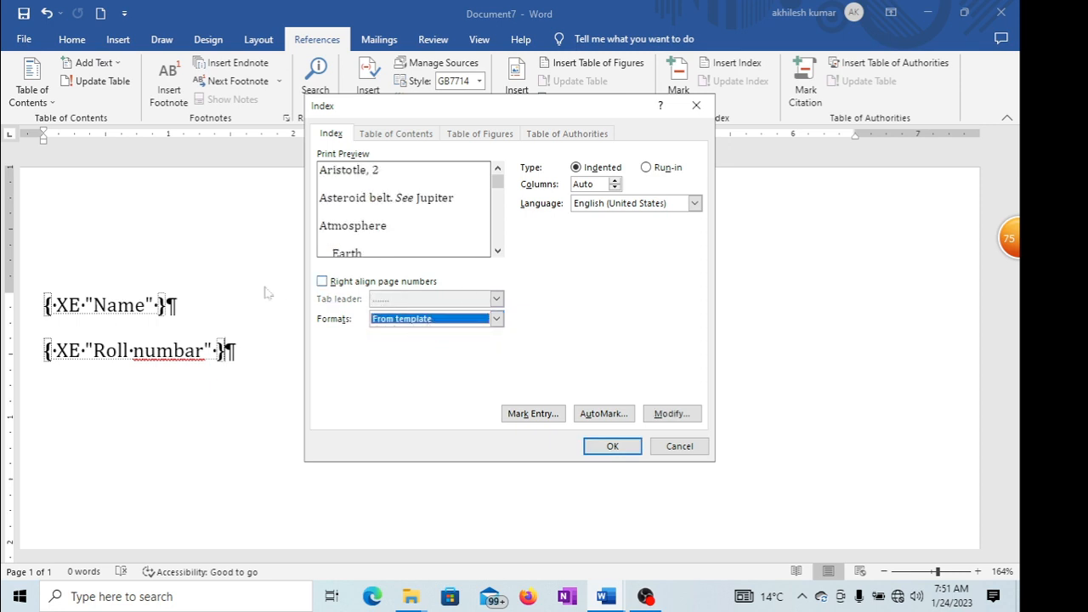
- Insert the index below the Roll numbar entry with right-aligned page numbers and a dashed tab leader
{"action": "left_click", "coordinate": [322, 281]}
{"action": "left_click", "coordinate": [496, 299]}
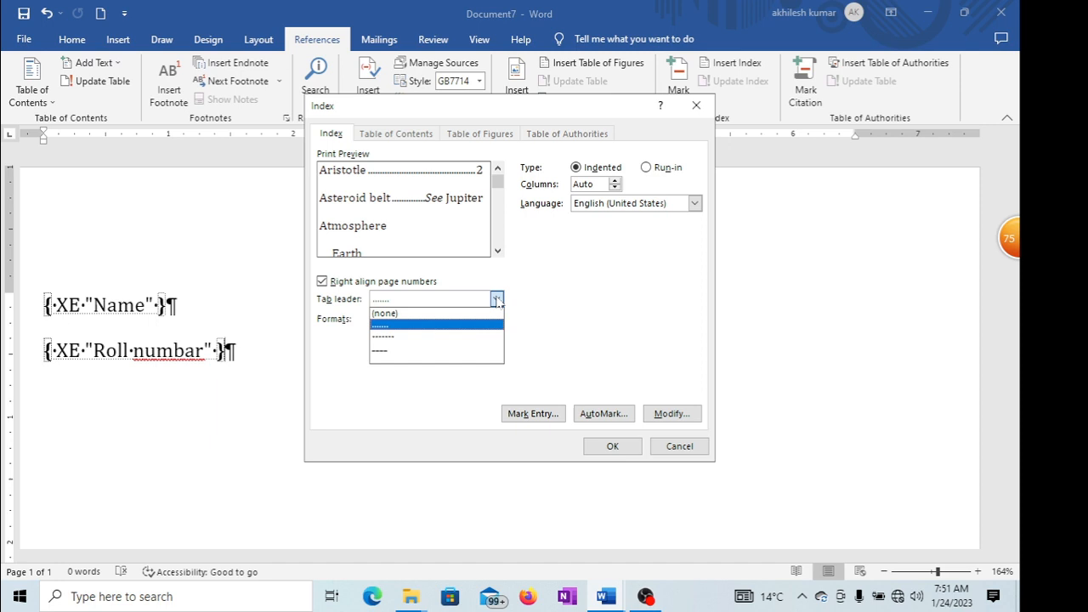
{"action": "left_click", "coordinate": [408, 342]}
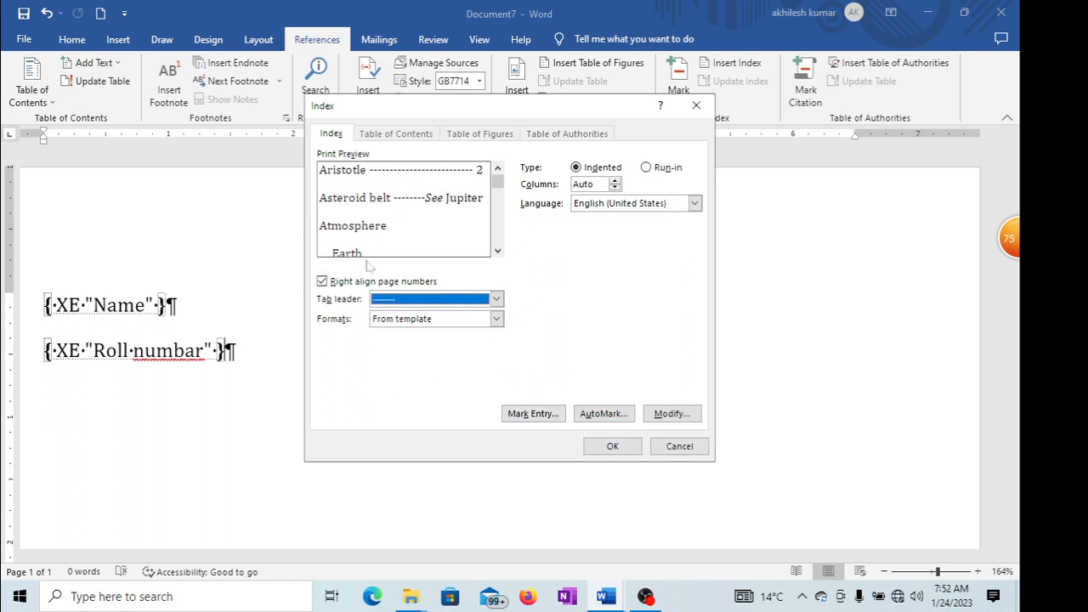
{"action": "left_click", "coordinate": [619, 454]}
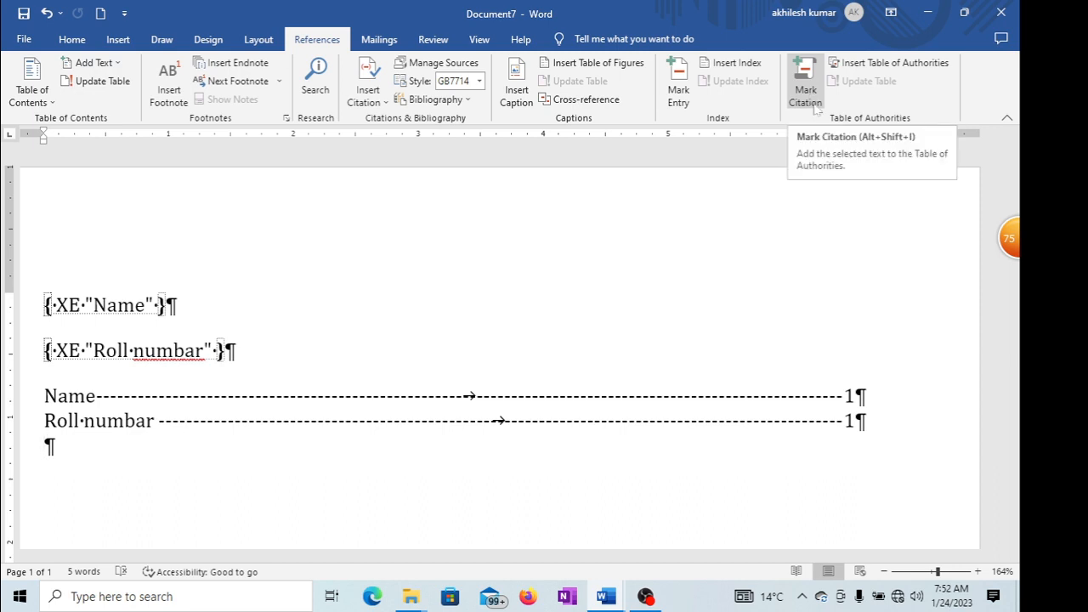
- Create a new blank document and fill it with sample paragraphs using =rand()
{"action": "key", "text": "ctrl+n"}
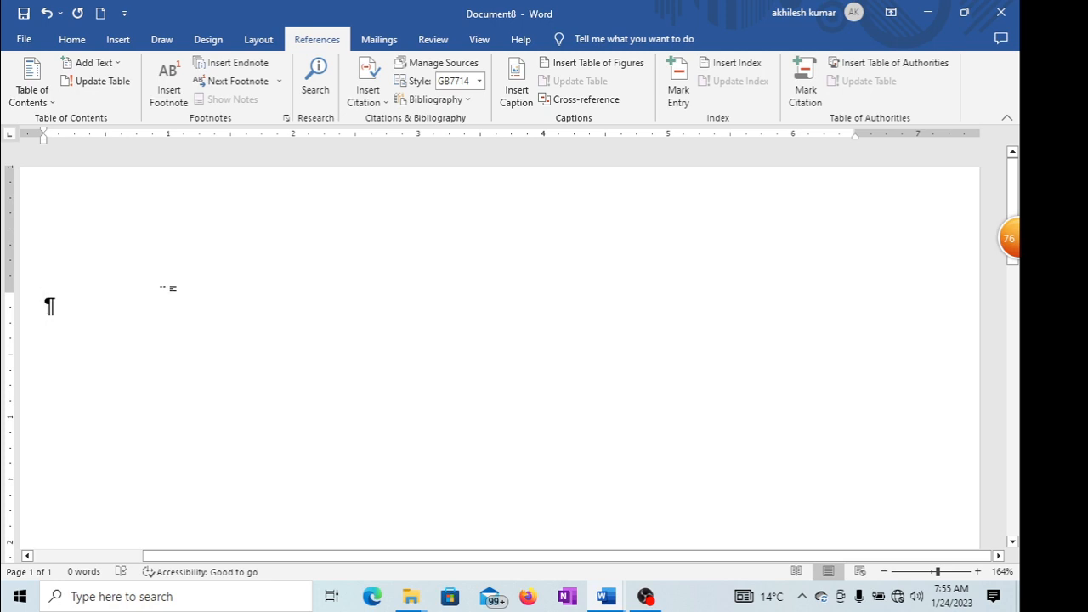
{"action": "type", "text": "="}
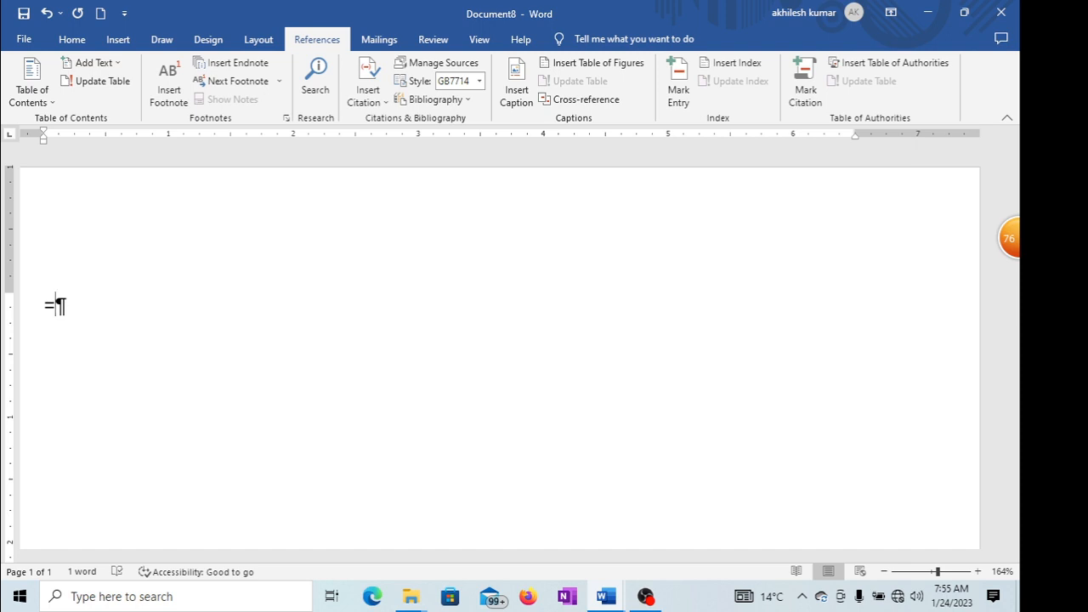
{"action": "type", "text": "rand()"}
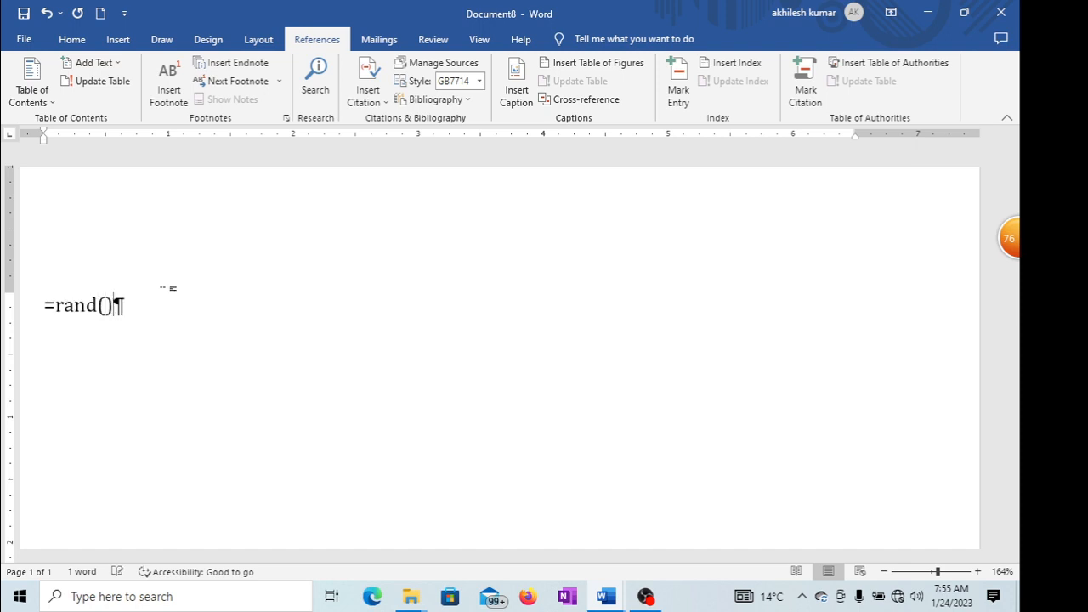
{"action": "key", "text": "Return"}
{"action": "scroll", "coordinate": [510, 340], "scroll_direction": "up", "scroll_amount": 5}
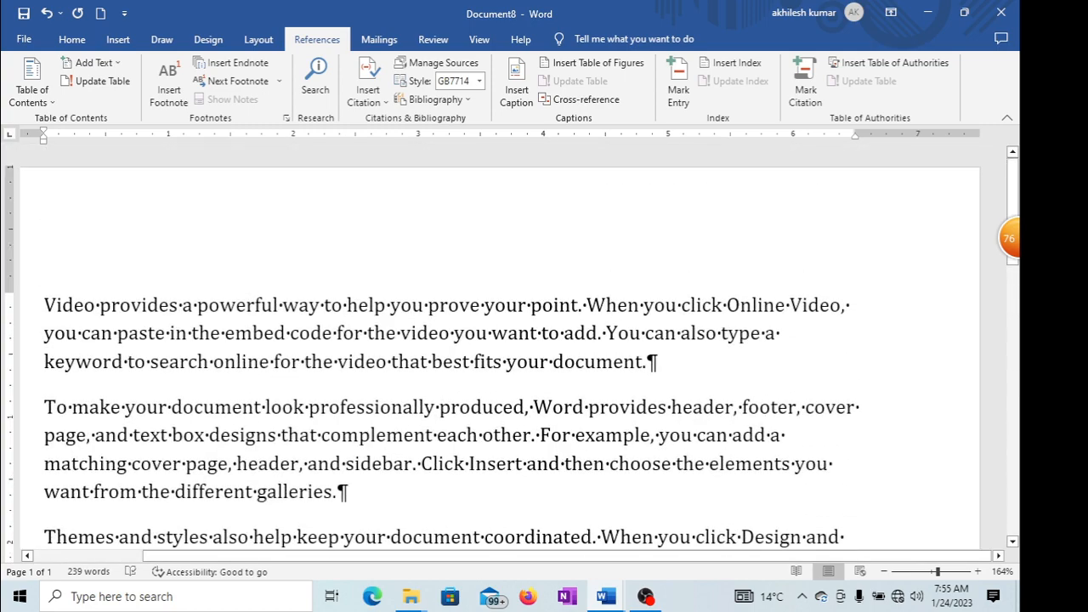
- Mark the first paragraph as a table of authorities citation in the Regulations category, pasting the copied text into the selected text
{"action": "left_click_drag", "start_coordinate": [44, 304], "coordinate": [658, 361]}
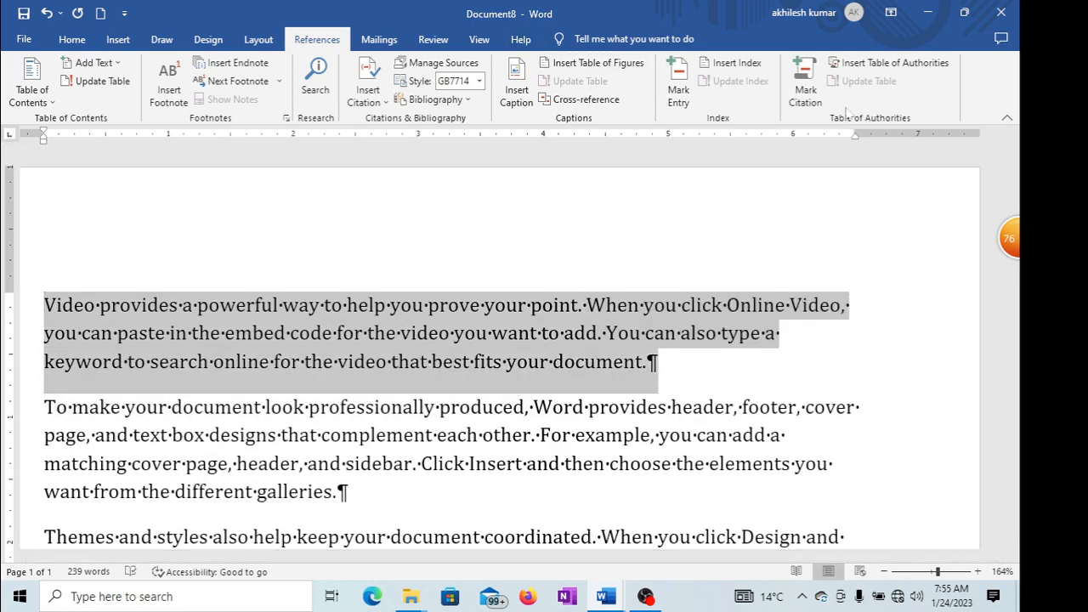
{"action": "left_click", "coordinate": [805, 95]}
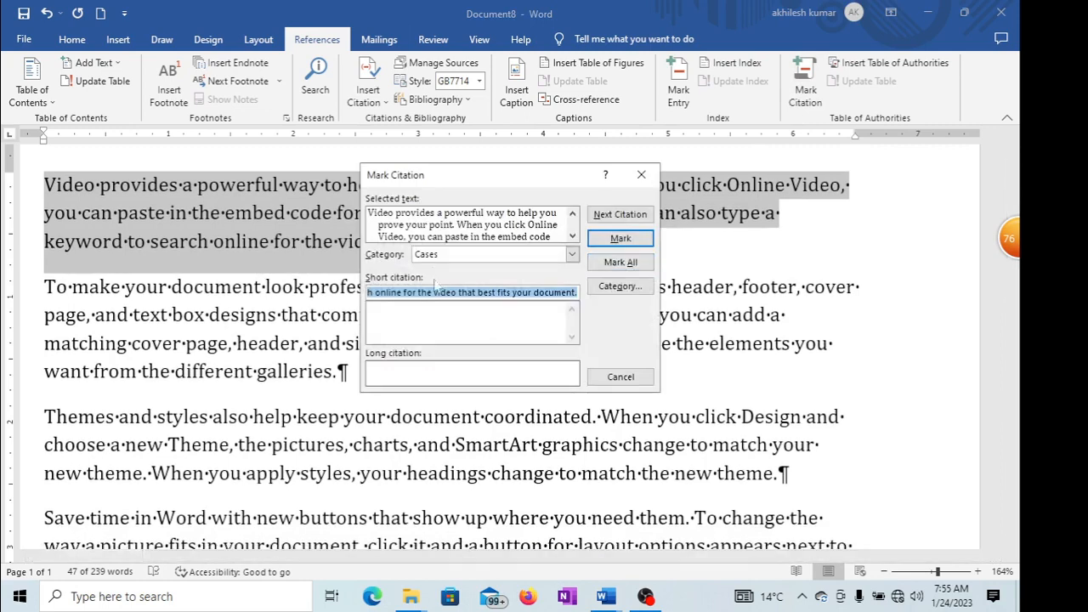
{"action": "left_click", "coordinate": [484, 224]}
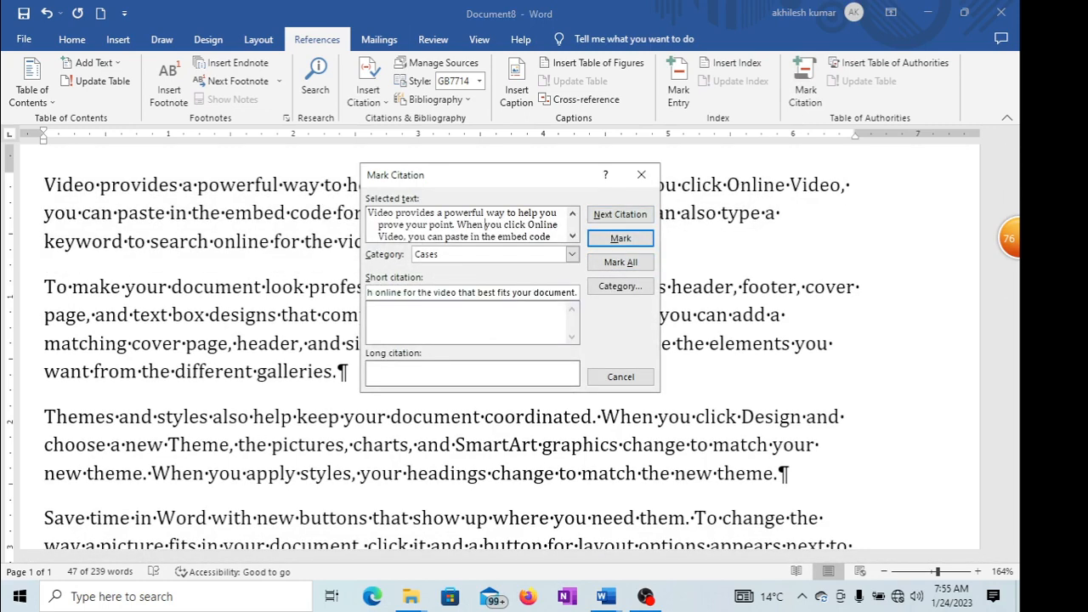
{"action": "right_click", "coordinate": [379, 218]}
{"action": "left_click", "coordinate": [414, 263]}
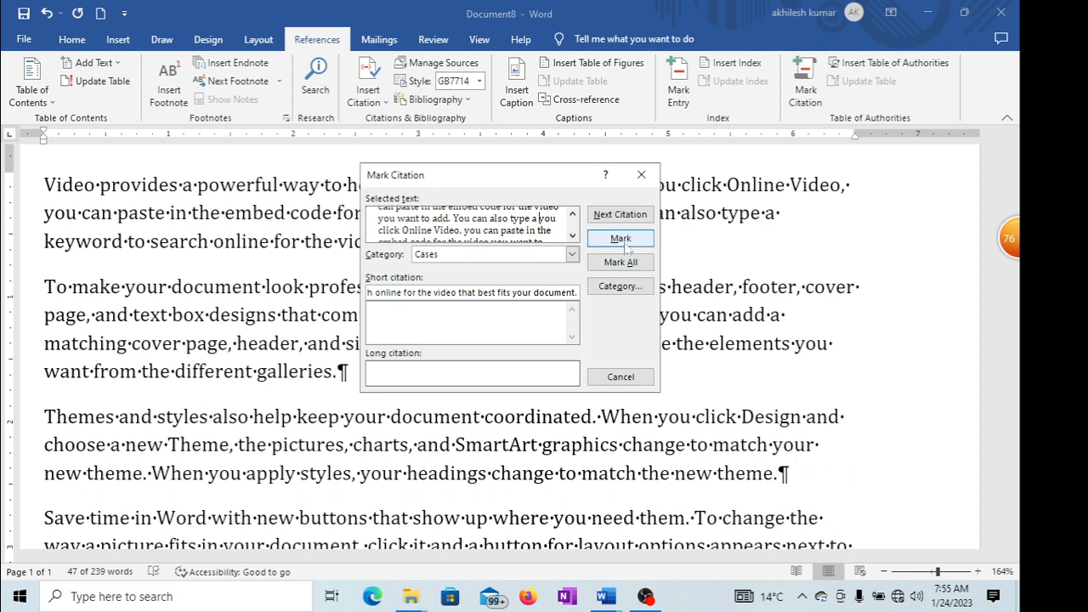
{"action": "left_click", "coordinate": [572, 255]}
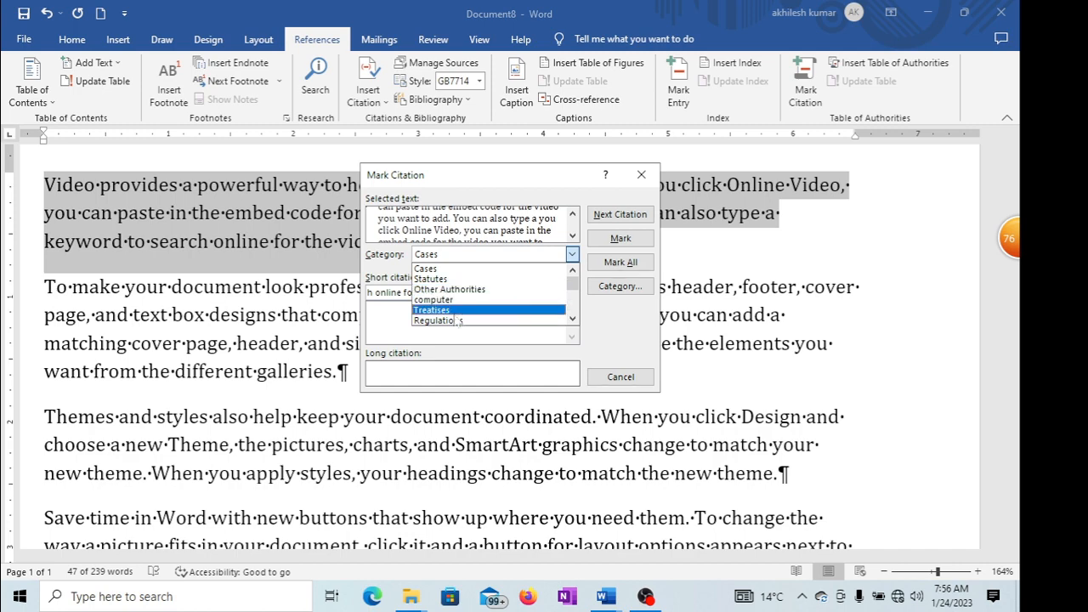
- Add blank paragraphs after the last paragraph of the document
{"action": "scroll", "coordinate": [668, 228], "scroll_direction": "down", "scroll_amount": 6}
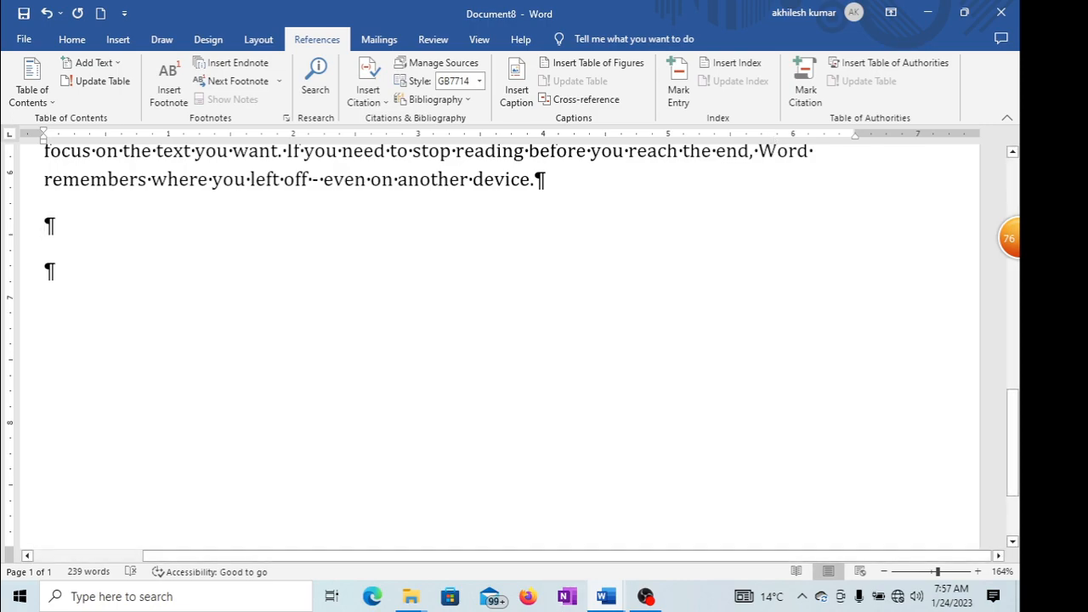
{"action": "key", "text": "Return"}
{"action": "key", "text": "Return"}
{"action": "scroll", "coordinate": [509, 340], "scroll_direction": "up", "scroll_amount": 10}
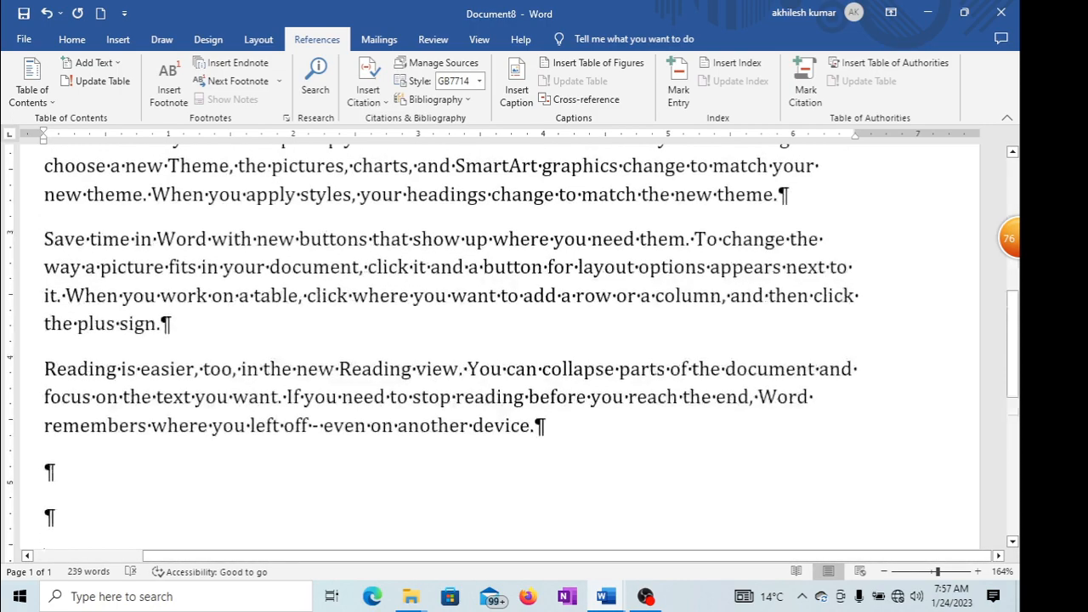
{"action": "scroll", "coordinate": [510, 340], "scroll_direction": "up", "scroll_amount": 2}
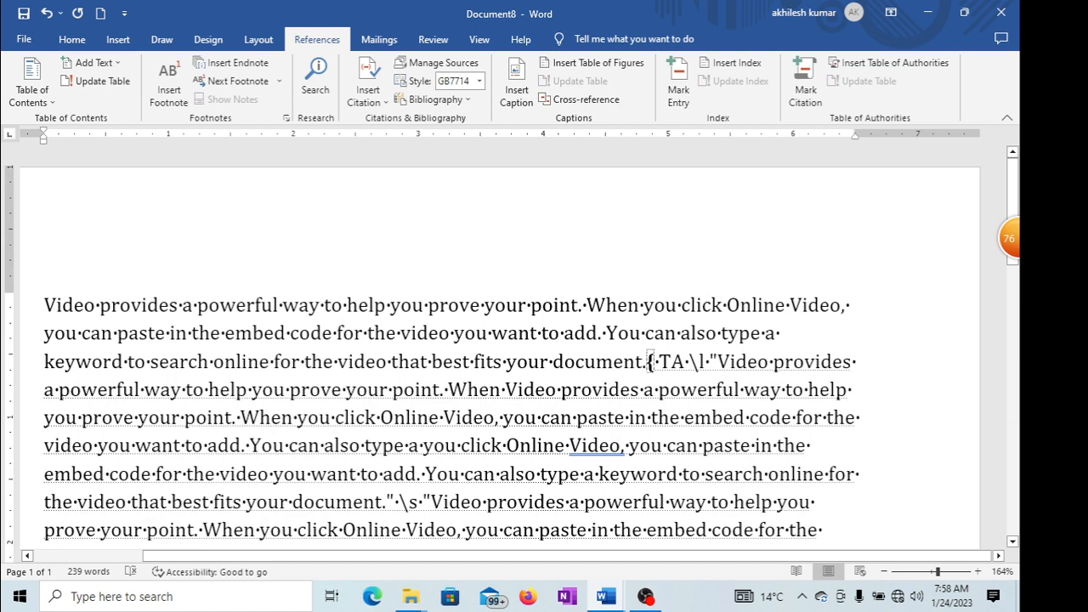
{"action": "left_click_drag", "start_coordinate": [44, 305], "coordinate": [643, 306]}
{"action": "left_click", "coordinate": [730, 362]}
{"action": "left_click", "coordinate": [678, 94]}
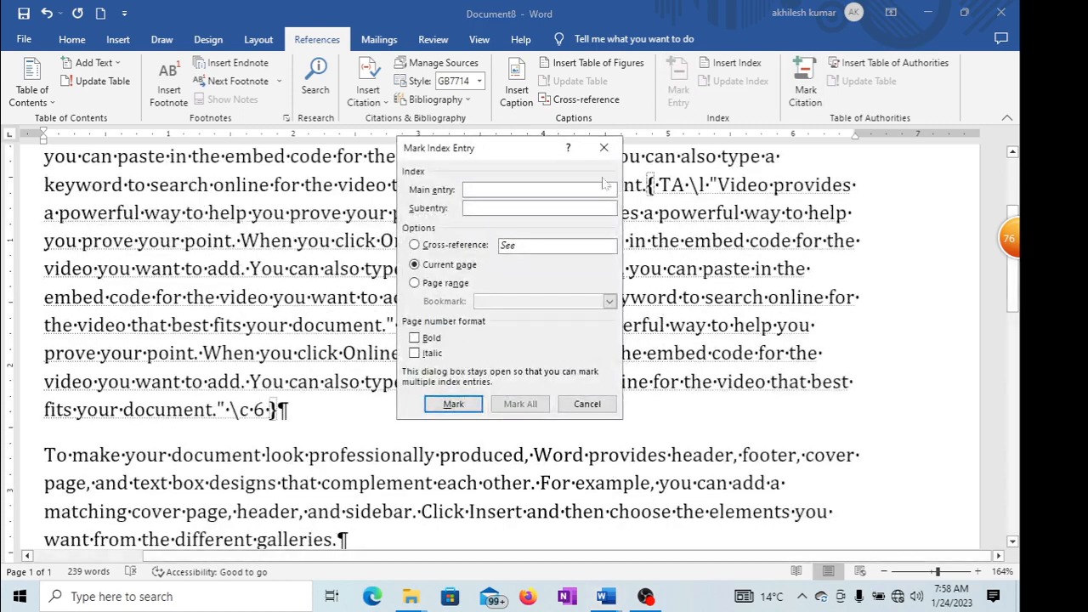
{"action": "left_click", "coordinate": [602, 153]}
{"action": "scroll", "coordinate": [603, 254], "scroll_direction": "down", "scroll_amount": 10}
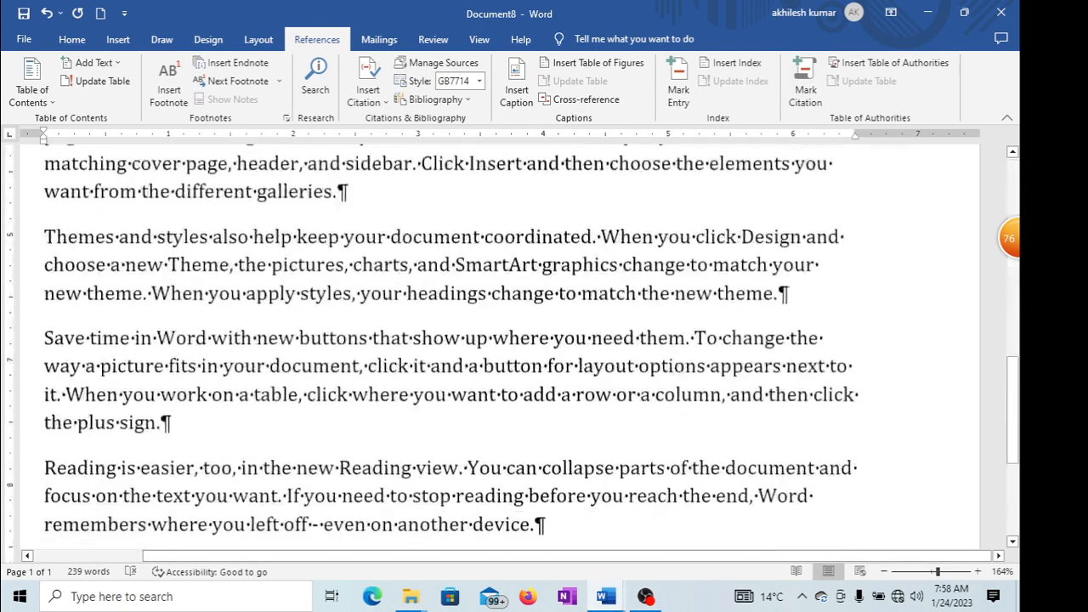
{"action": "scroll", "coordinate": [486, 180], "scroll_direction": "up", "scroll_amount": 5}
{"action": "left_click", "coordinate": [479, 39]}
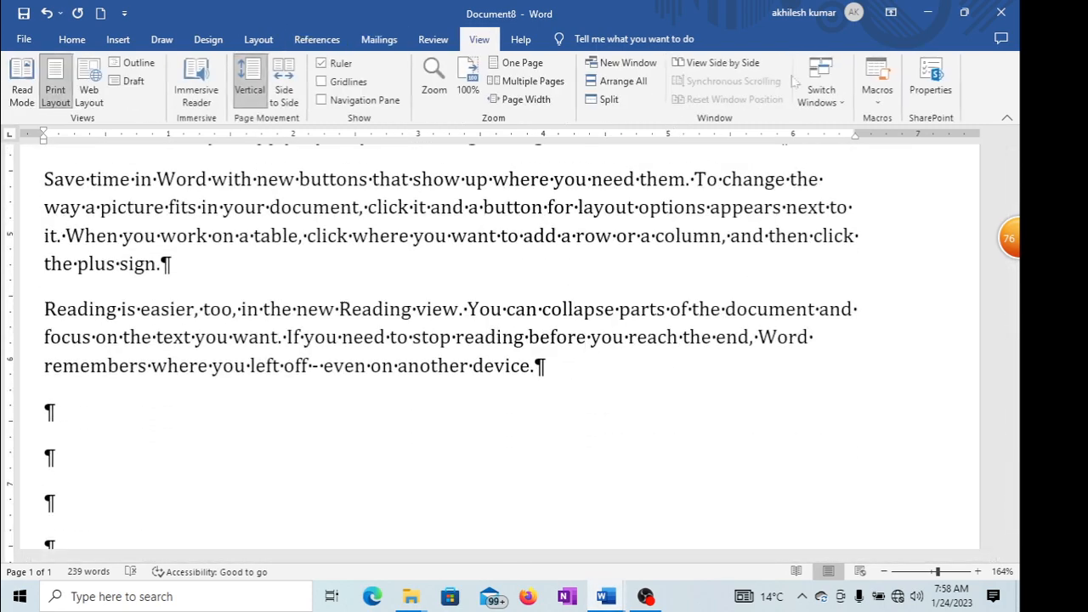
{"action": "left_click", "coordinate": [317, 39]}
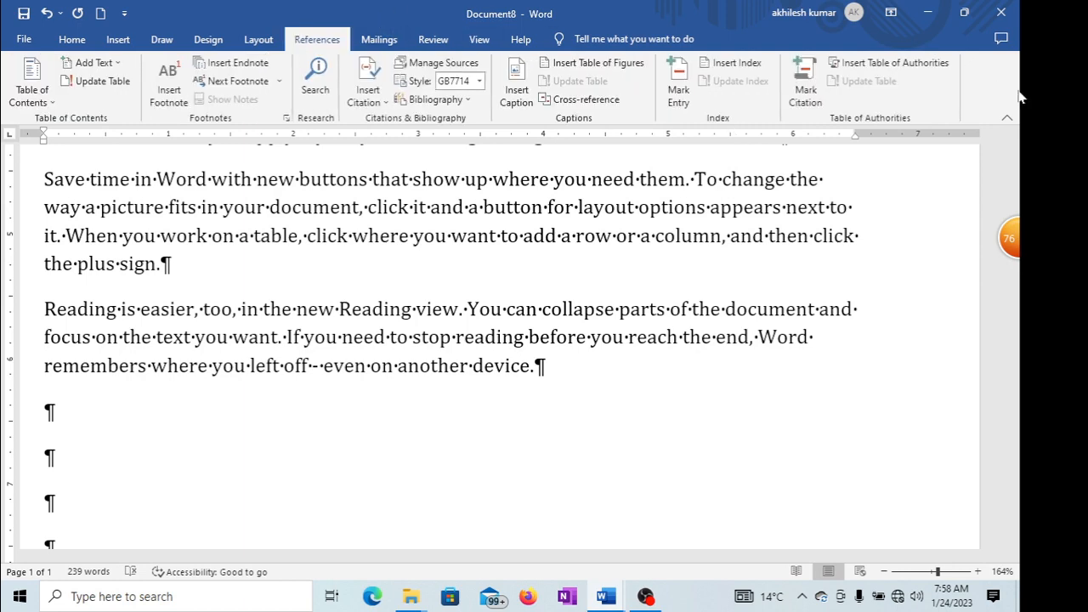
- Try to find the next citation with the Regulations category chosen, continuing the search from the document's beginning
{"action": "left_click", "coordinate": [804, 92]}
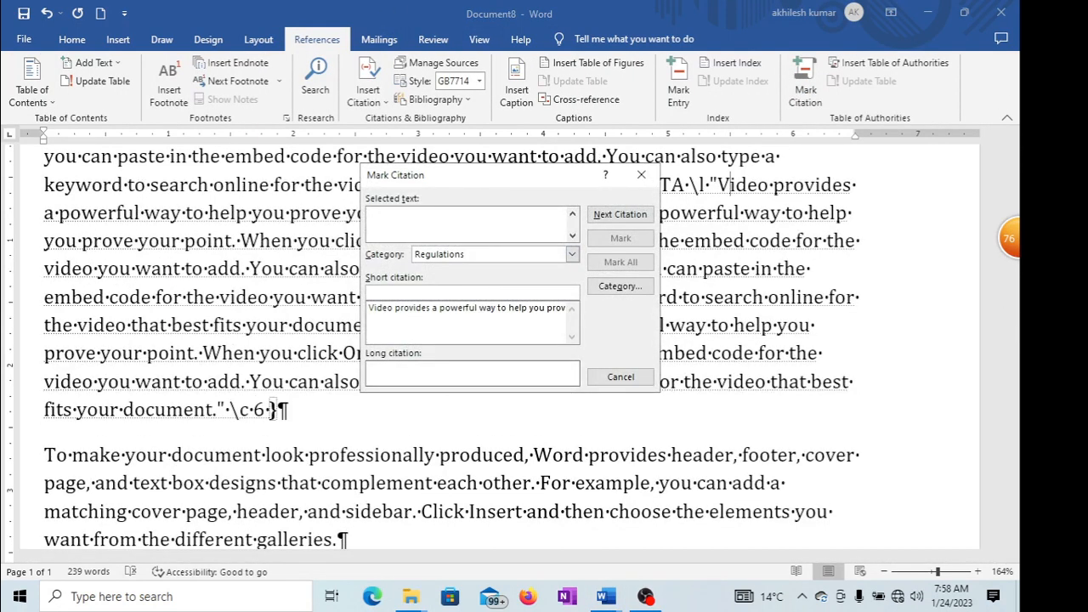
{"action": "right_click", "coordinate": [401, 223]}
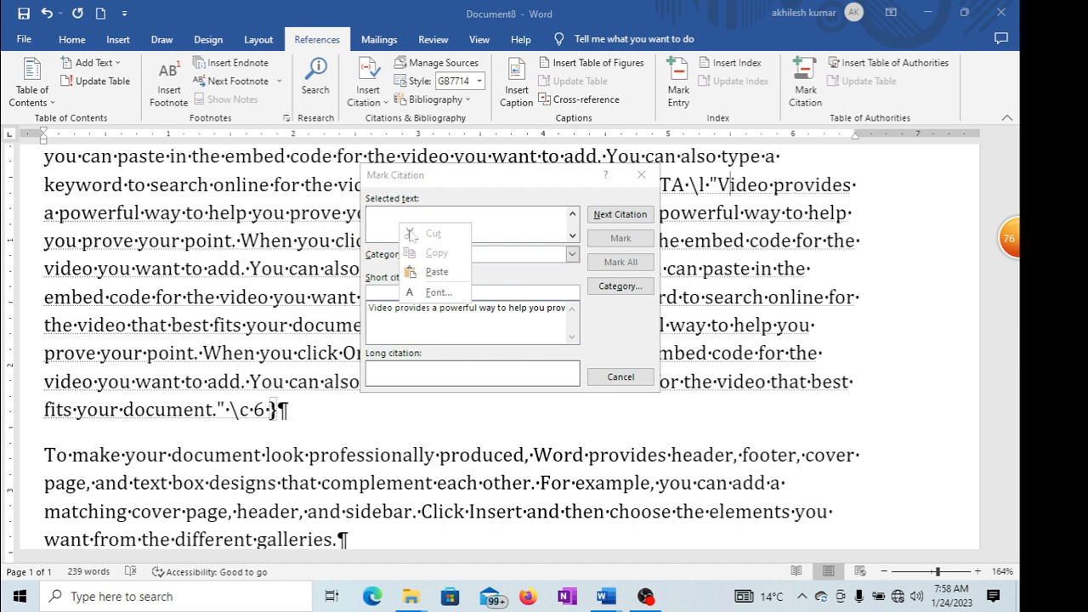
{"action": "left_click", "coordinate": [436, 272]}
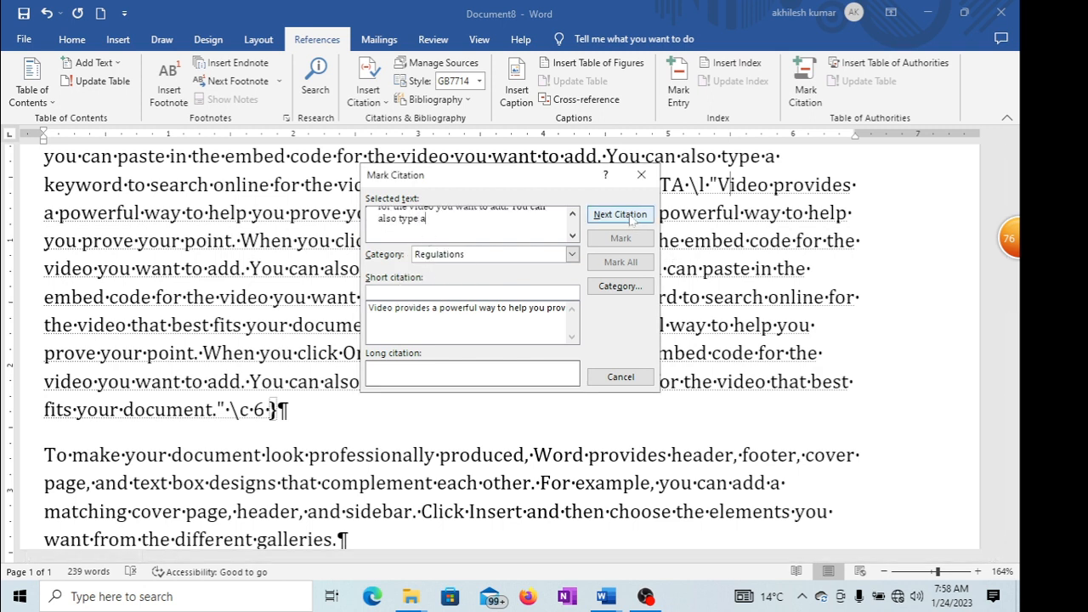
{"action": "left_click", "coordinate": [514, 256]}
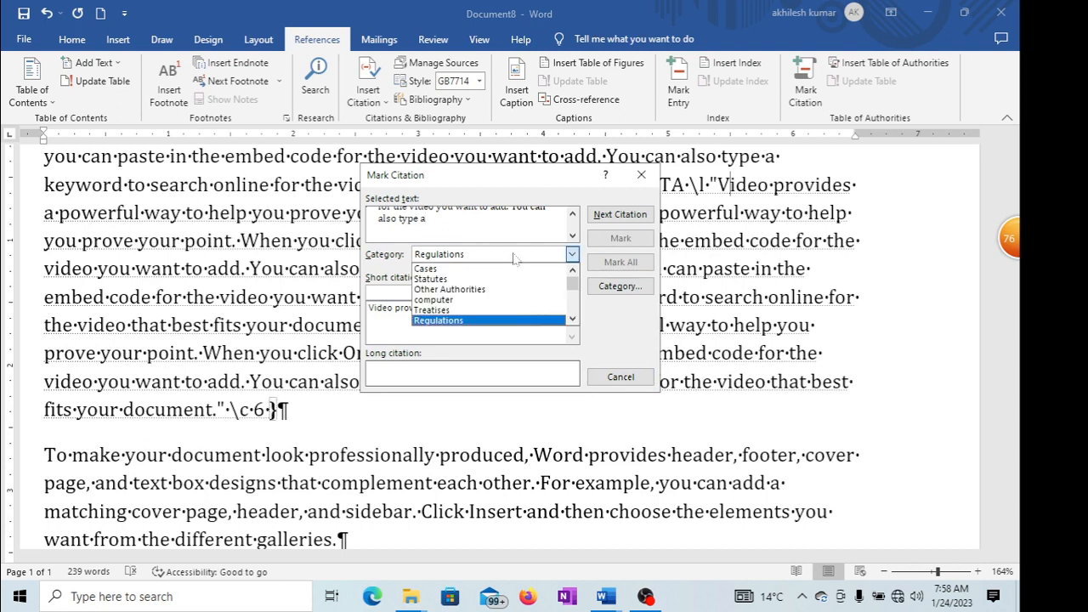
{"action": "left_click", "coordinate": [433, 321]}
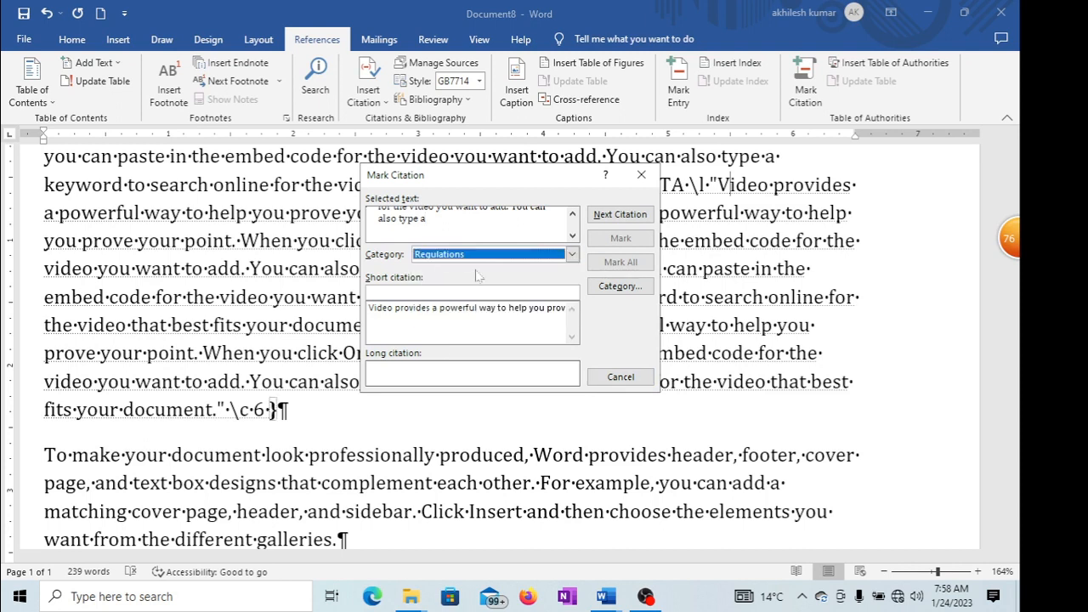
{"action": "left_click", "coordinate": [619, 215]}
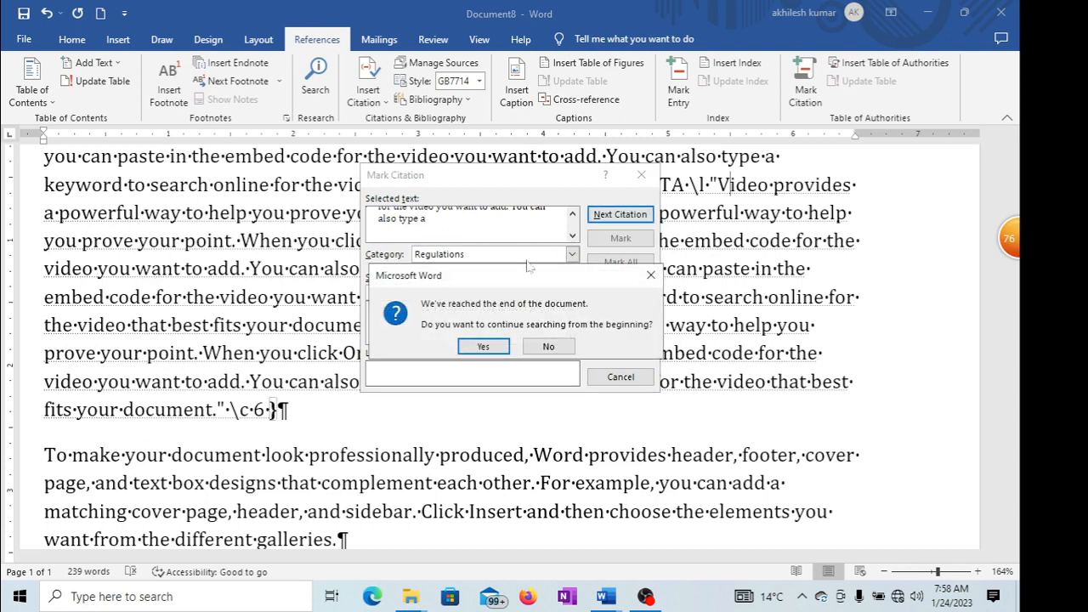
{"action": "left_click", "coordinate": [507, 348]}
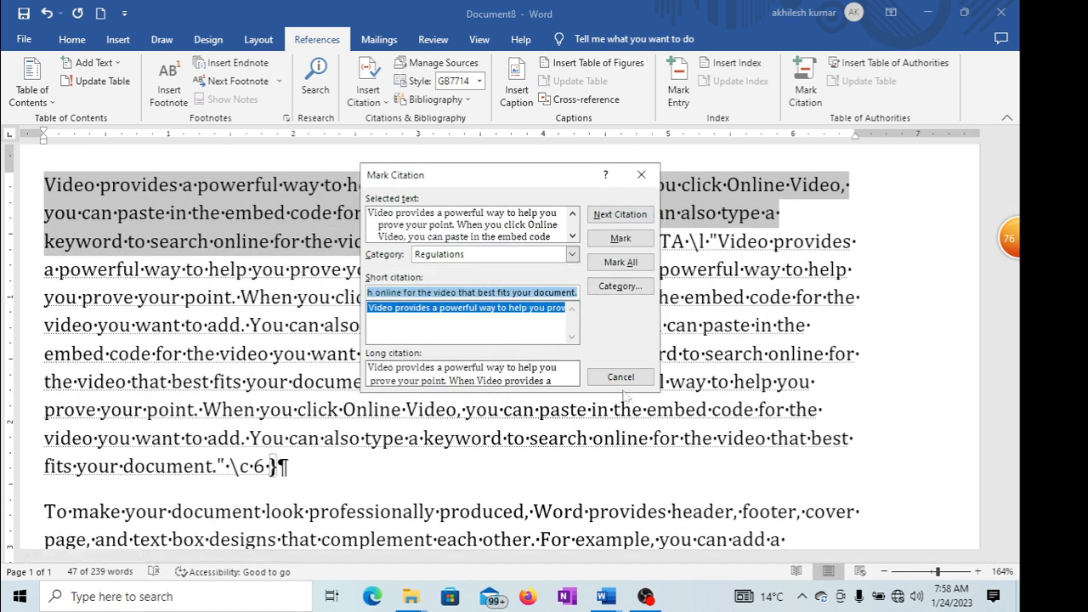
{"action": "left_click", "coordinate": [620, 379]}
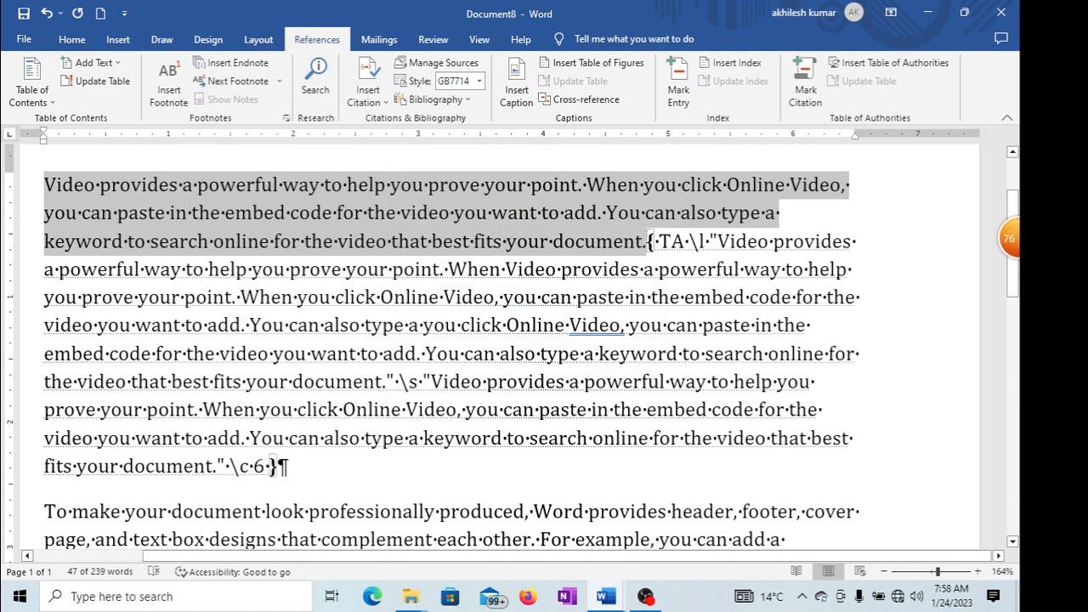
- Place the insertion point on a blank line below the last paragraph and hide the formatting marks
{"action": "scroll", "coordinate": [512, 274], "scroll_direction": "up", "scroll_amount": 1}
{"action": "left_click", "coordinate": [493, 385]}
{"action": "scroll", "coordinate": [493, 386], "scroll_direction": "down", "scroll_amount": 10}
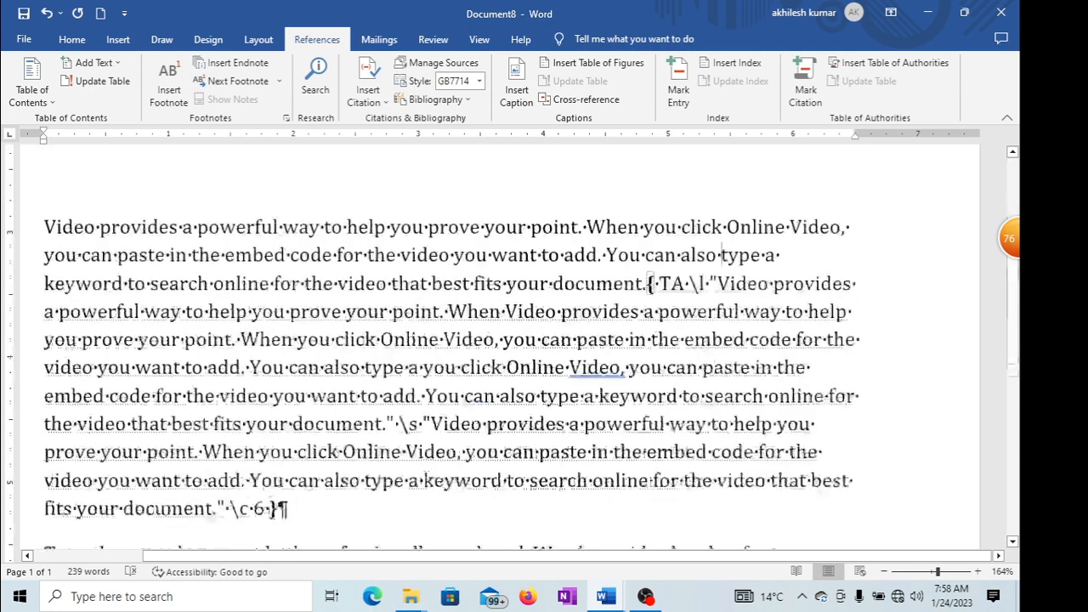
{"action": "left_click", "coordinate": [493, 386]}
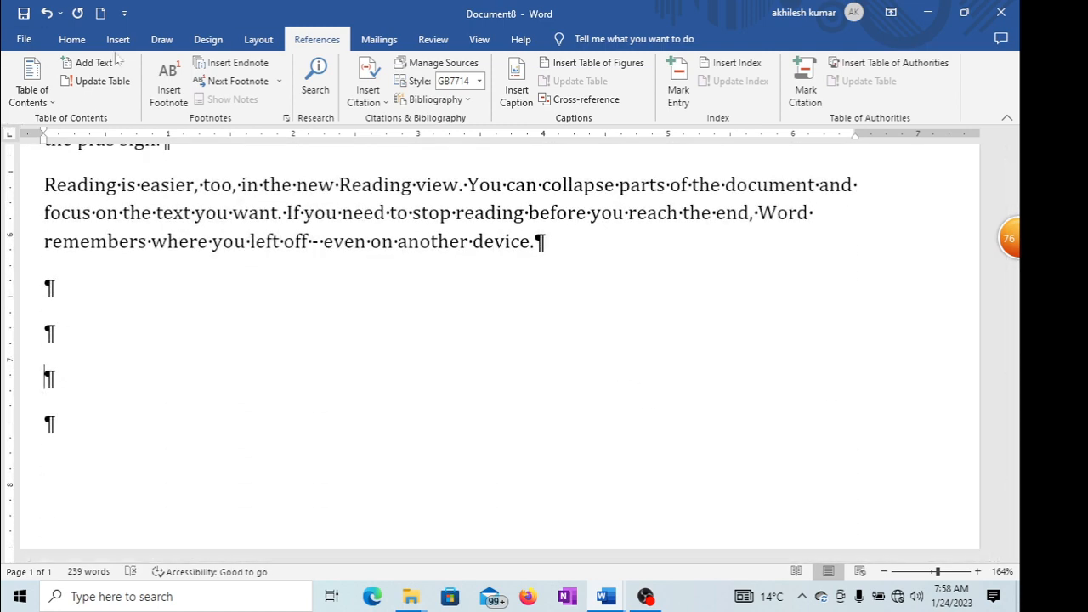
{"action": "left_click", "coordinate": [73, 40]}
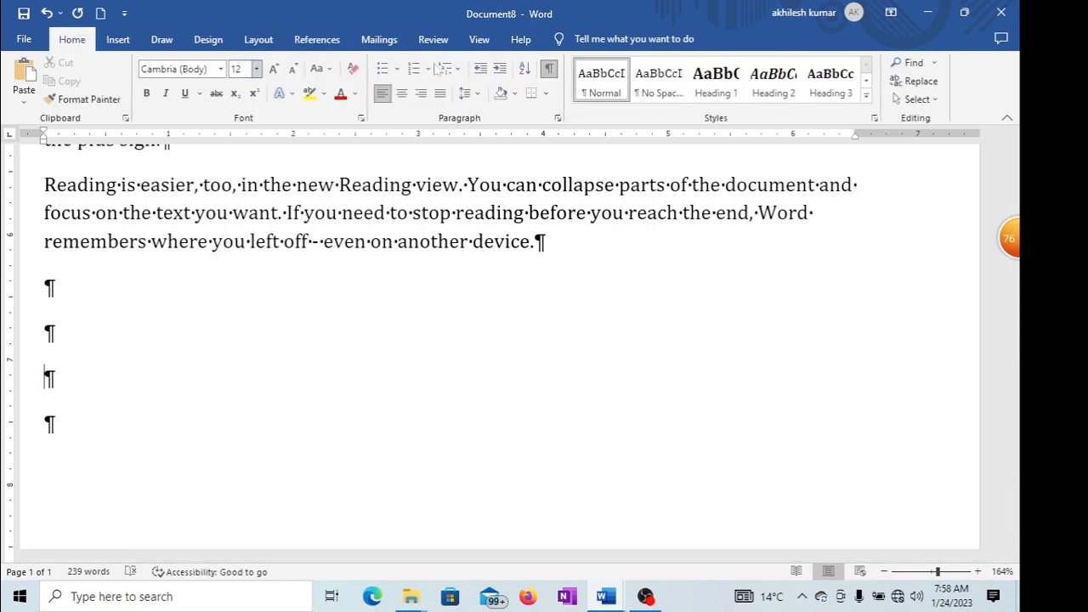
{"action": "left_click", "coordinate": [548, 68]}
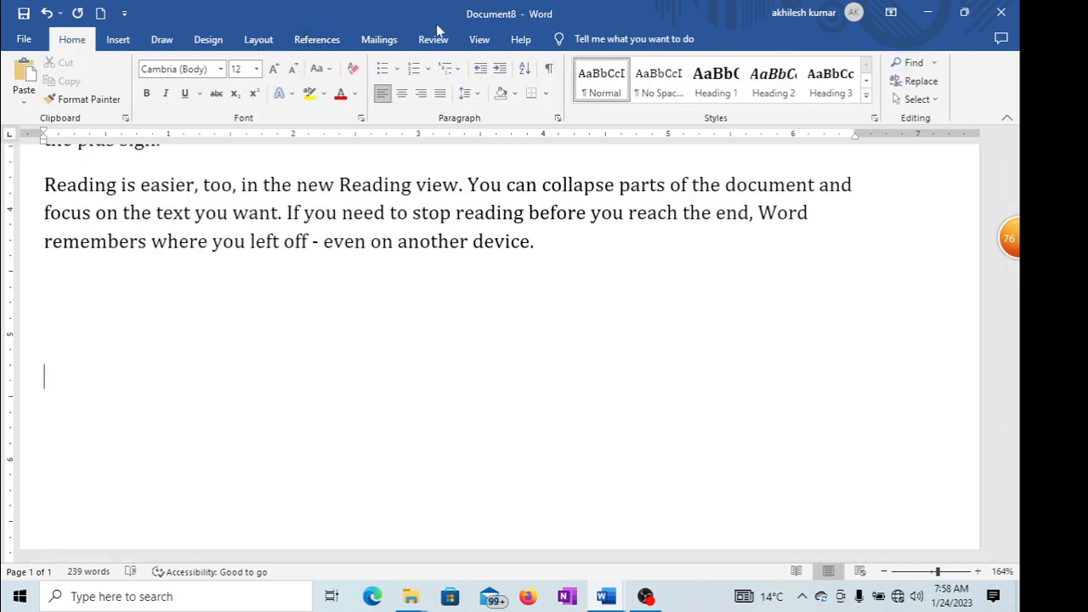
- Insert a table of authorities for all categories below the last paragraph, with a dotted tab leader and the From template format
{"action": "left_click", "coordinate": [317, 40]}
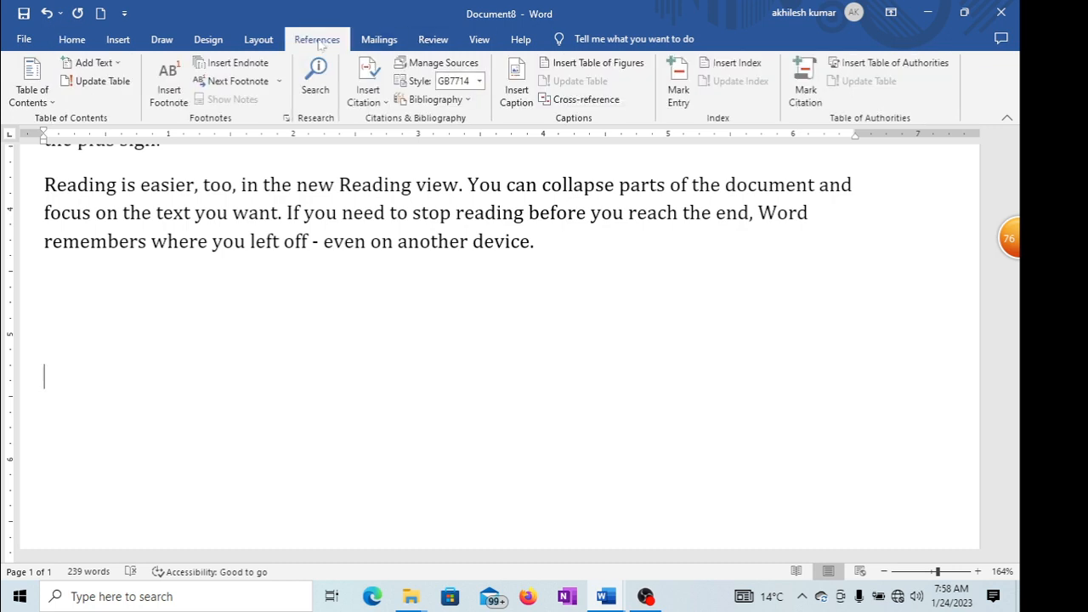
{"action": "left_click", "coordinate": [894, 63]}
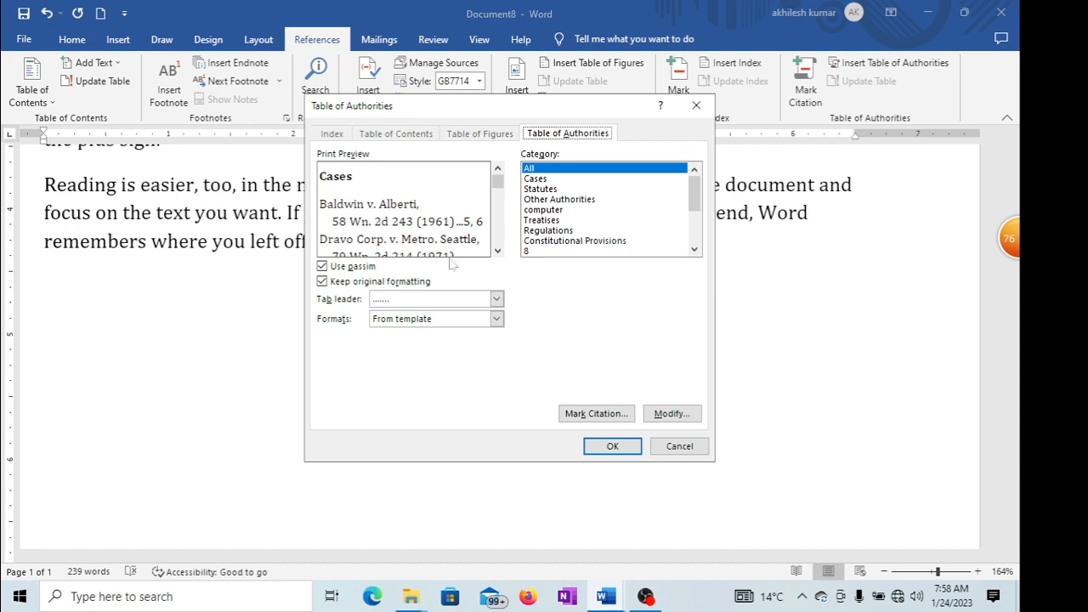
{"action": "left_click", "coordinate": [612, 449]}
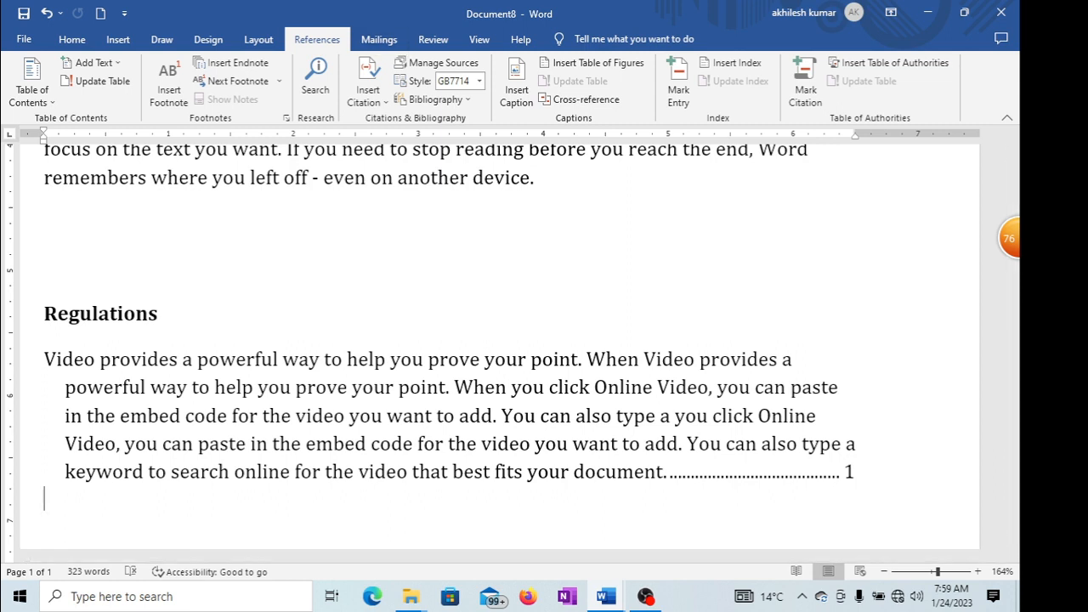
{"action": "scroll", "coordinate": [799, 456], "scroll_direction": "down", "scroll_amount": 2}
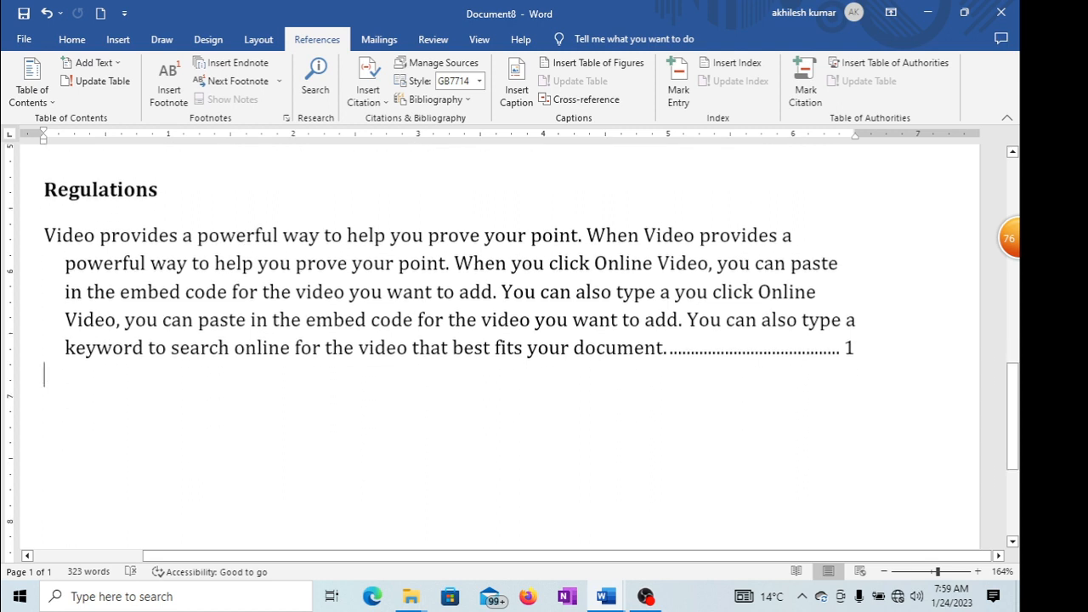
{"action": "scroll", "coordinate": [798, 456], "scroll_direction": "up", "scroll_amount": 1}
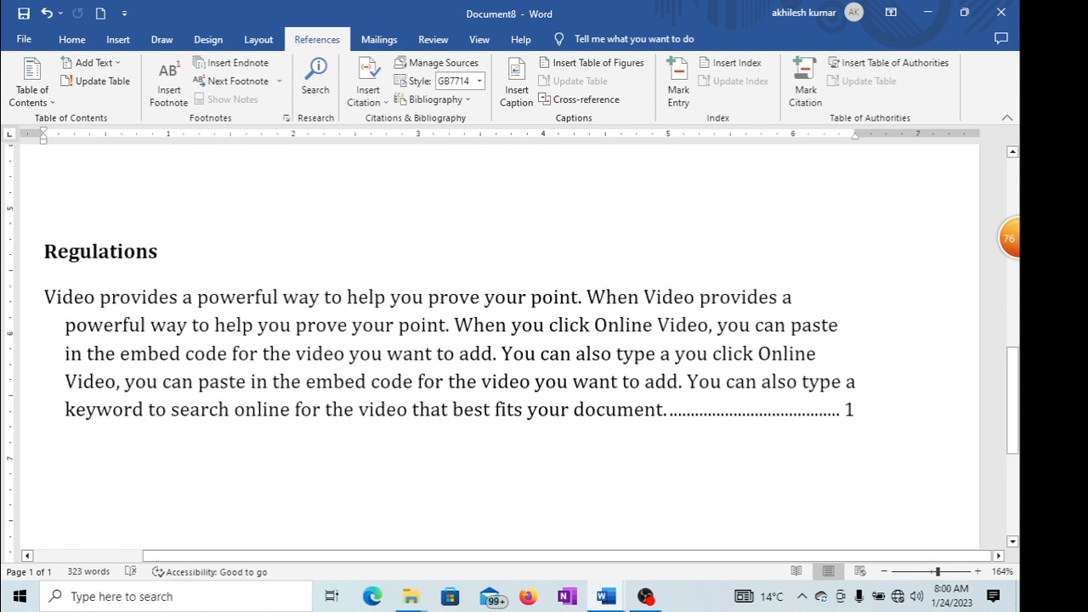